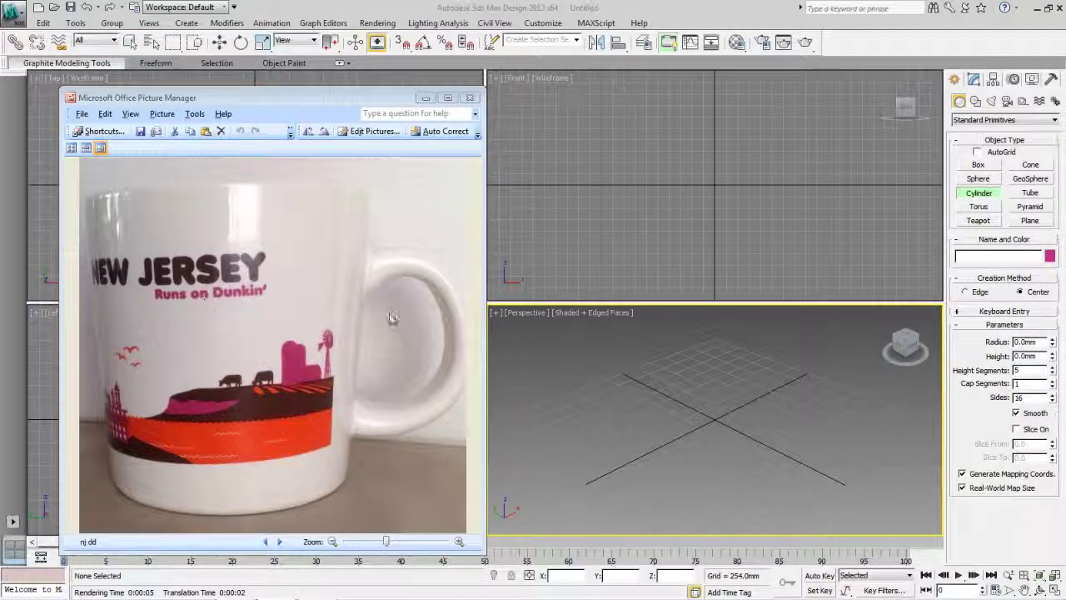
Draw a cylinder for the mug body in the Perspective viewport.
left_click(676, 19)
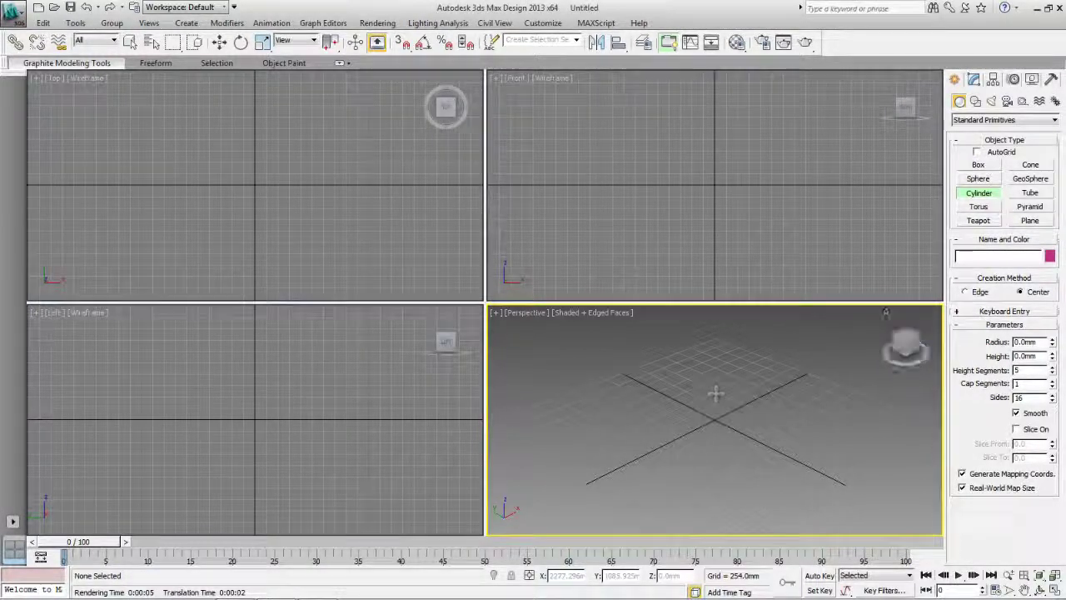
left_click_drag(698, 433, 706, 425)
left_click(701, 339)
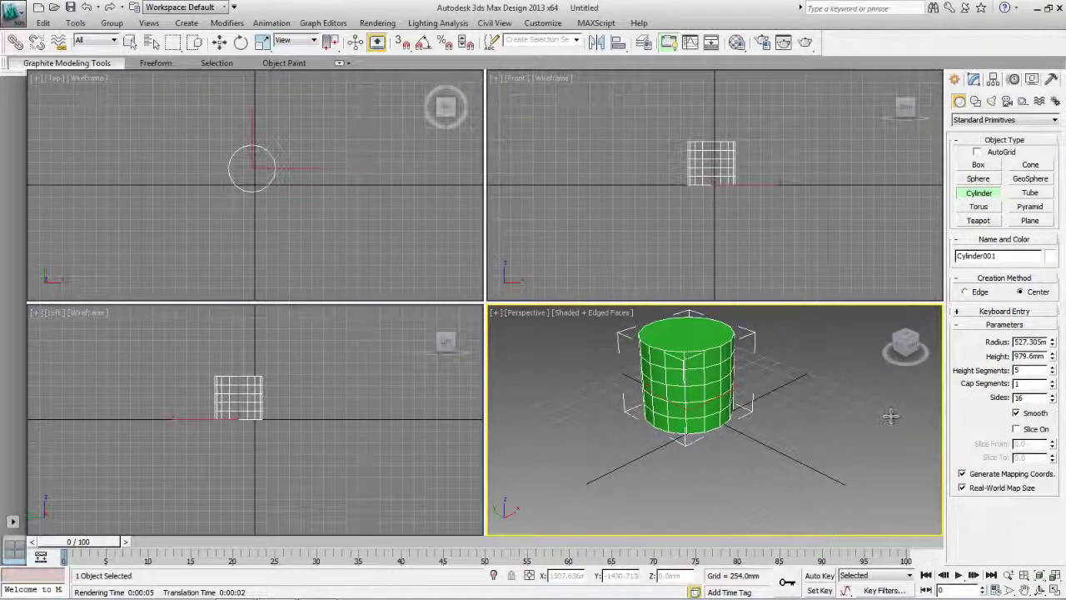
Center the cylinder at the world origin by entering 0 for X, Y and Z.
left_click(219, 43)
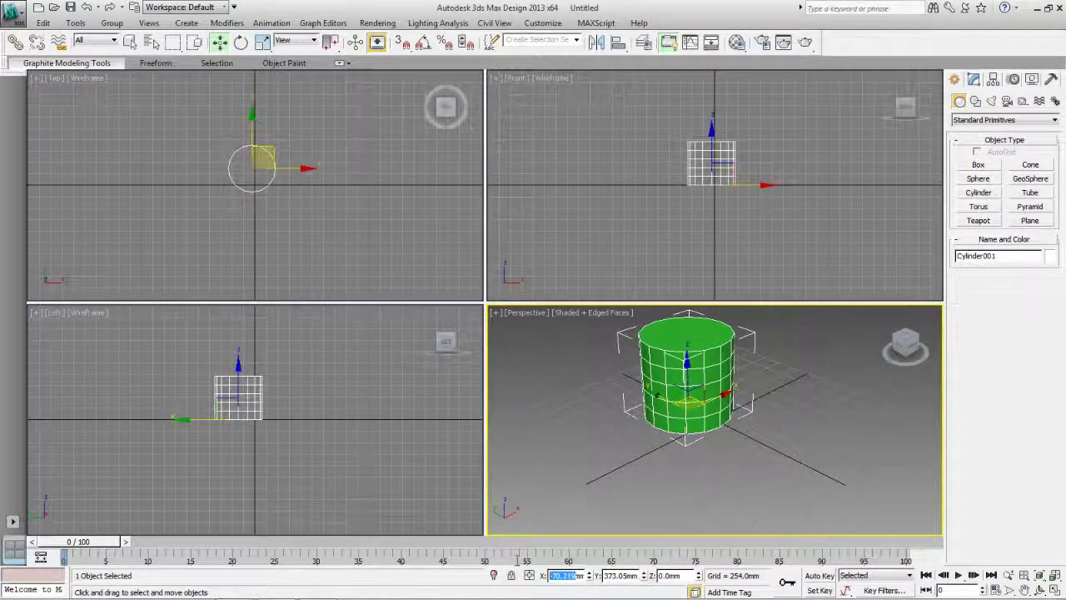
type("0")
key("Tab")
type("0")
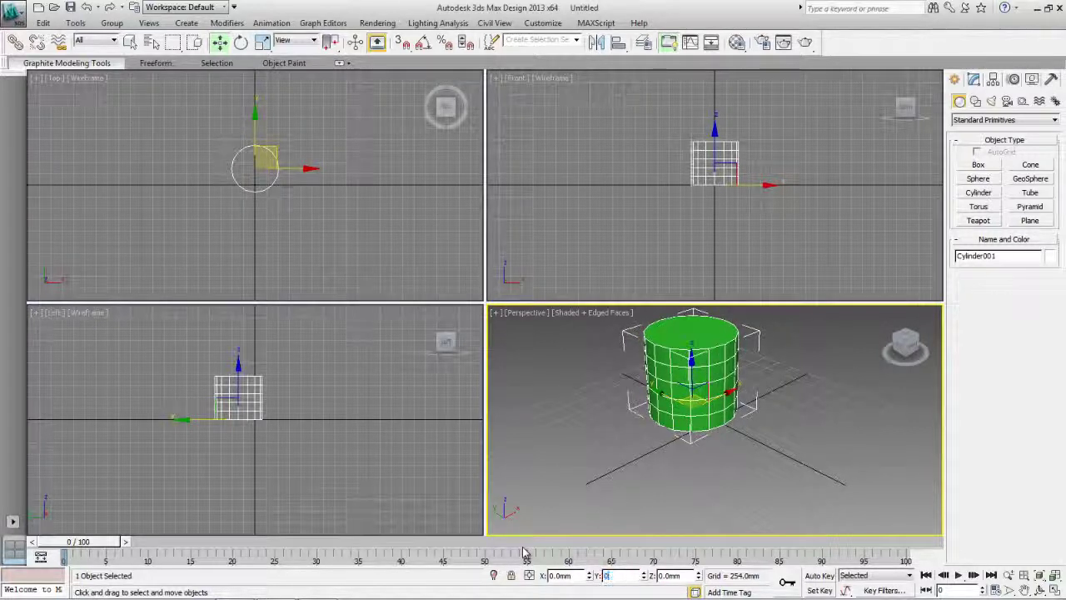
key("Tab")
type("0")
key("Tab")
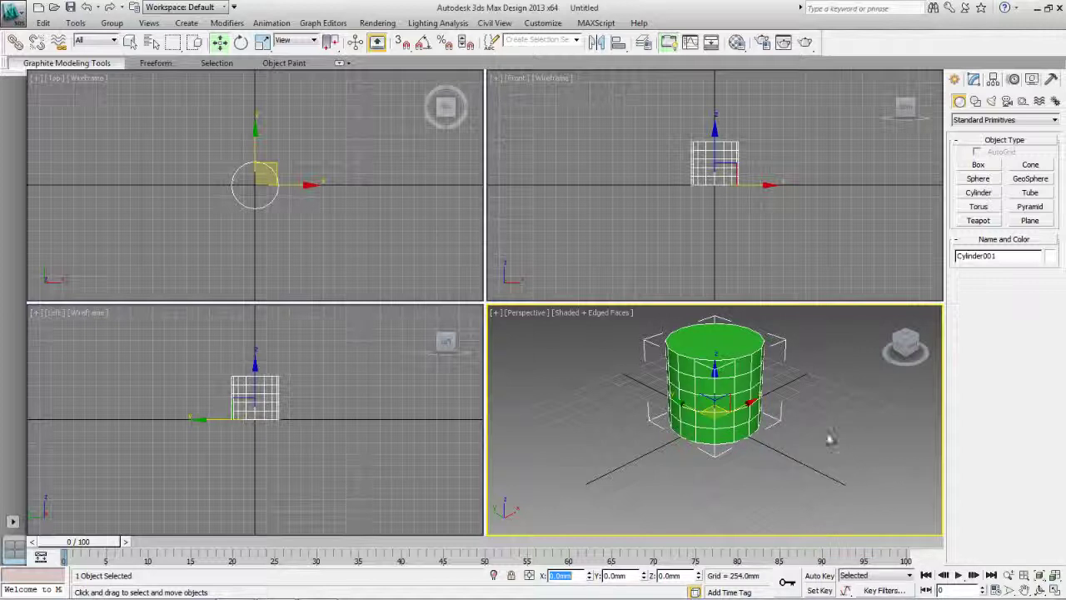
right_click(781, 234)
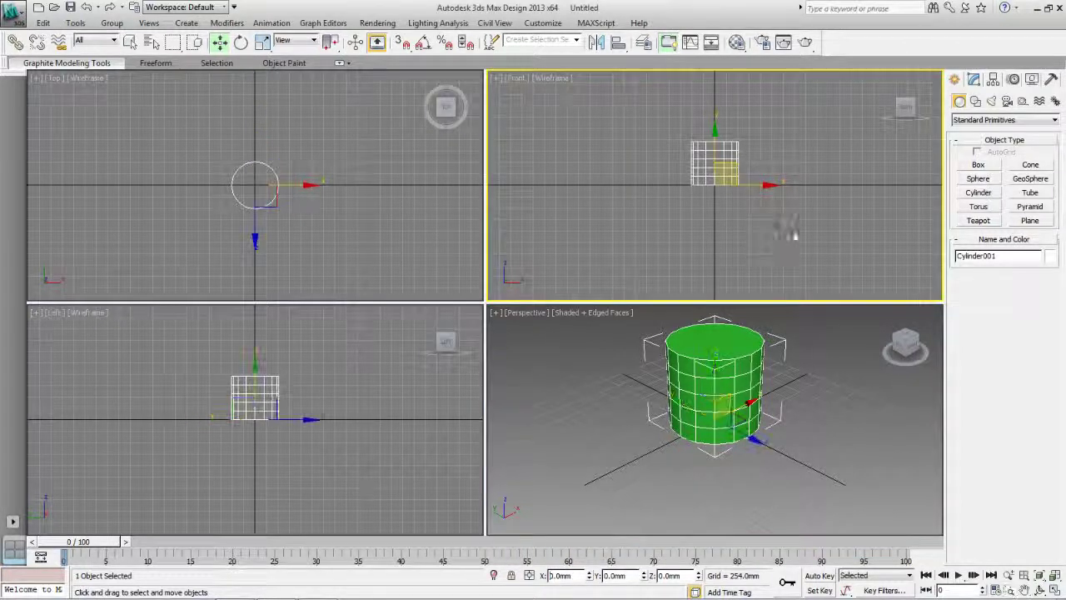
In a maximized Front viewport, set up a Line with Smooth initial and drag types.
left_click(1055, 589)
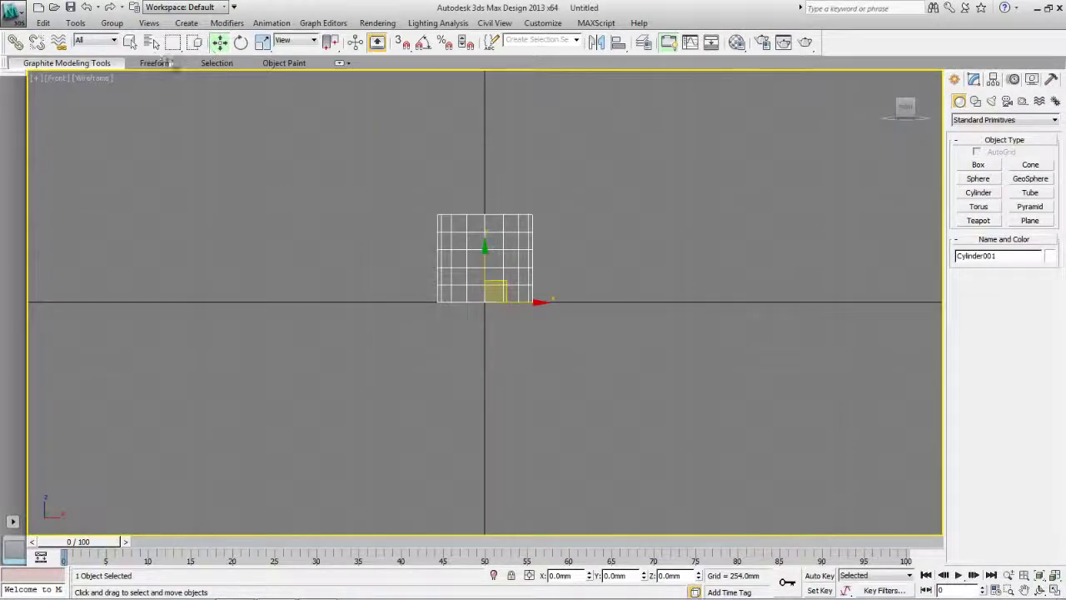
left_click(130, 42)
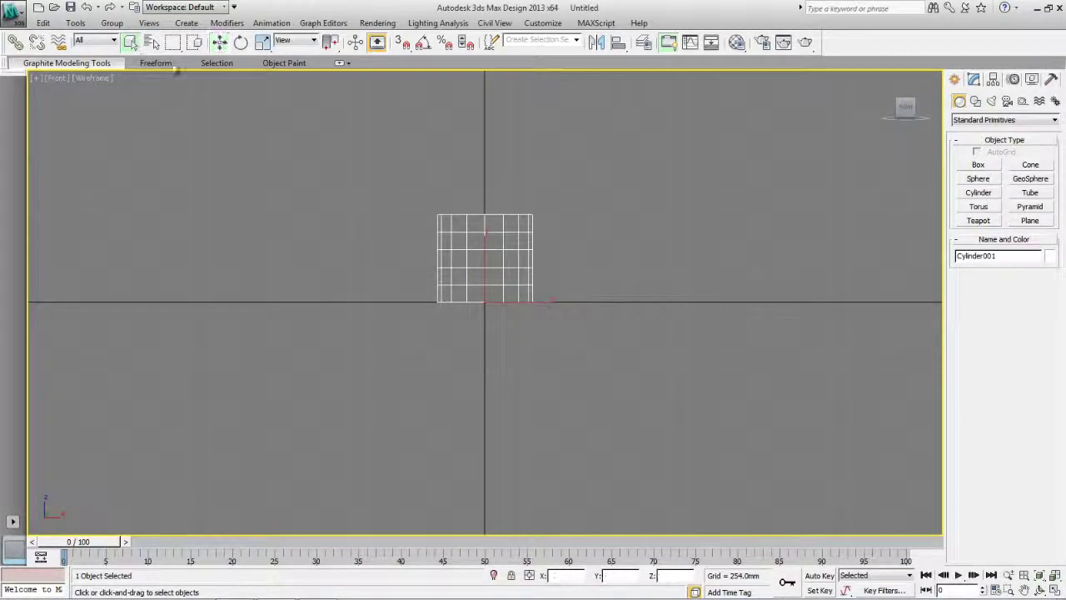
left_click(975, 101)
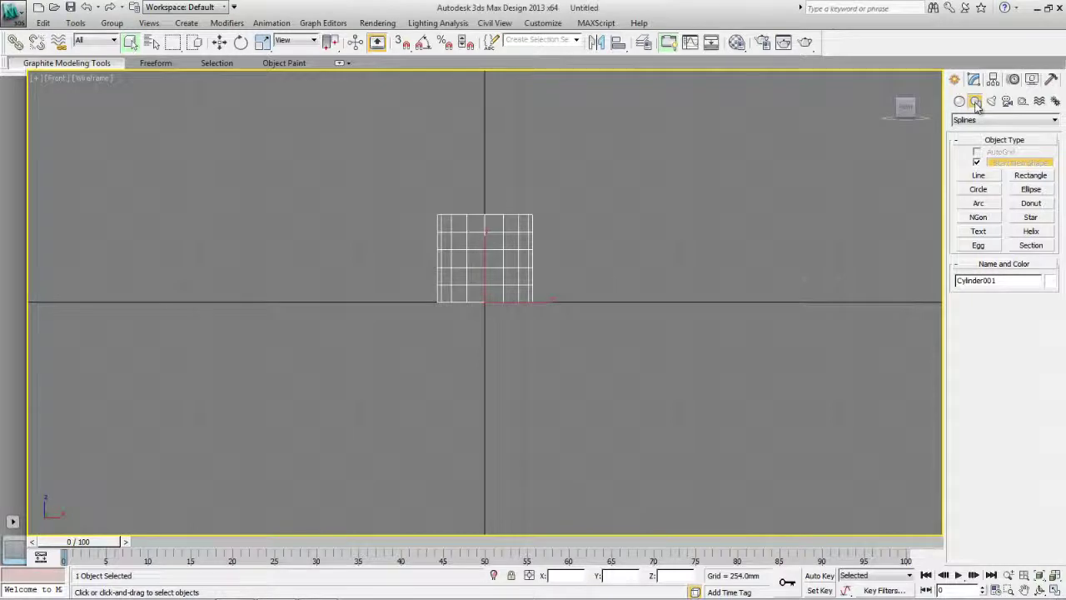
left_click(979, 176)
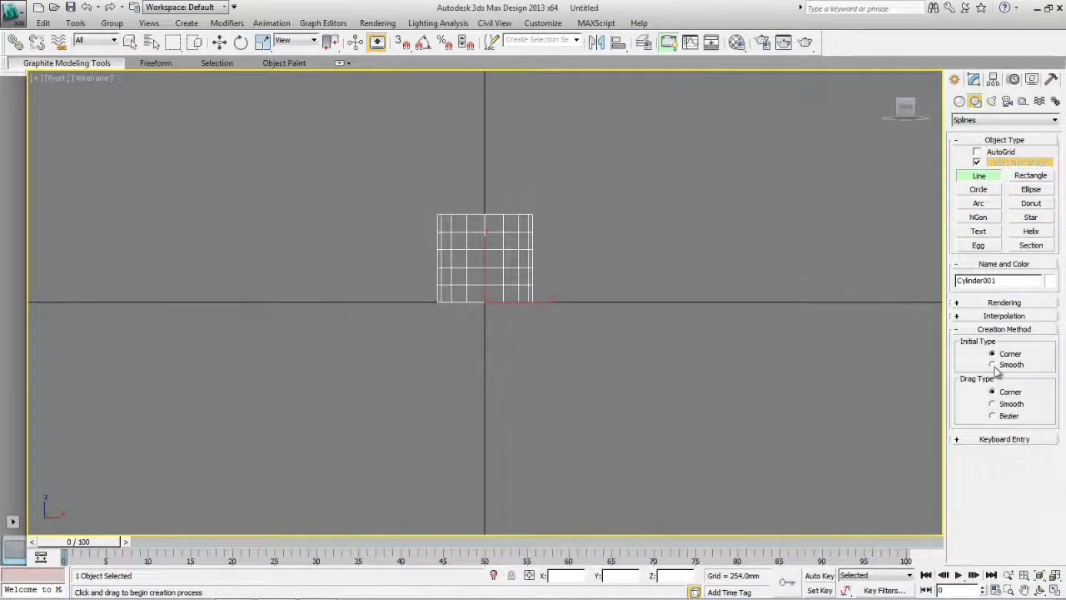
left_click(993, 365)
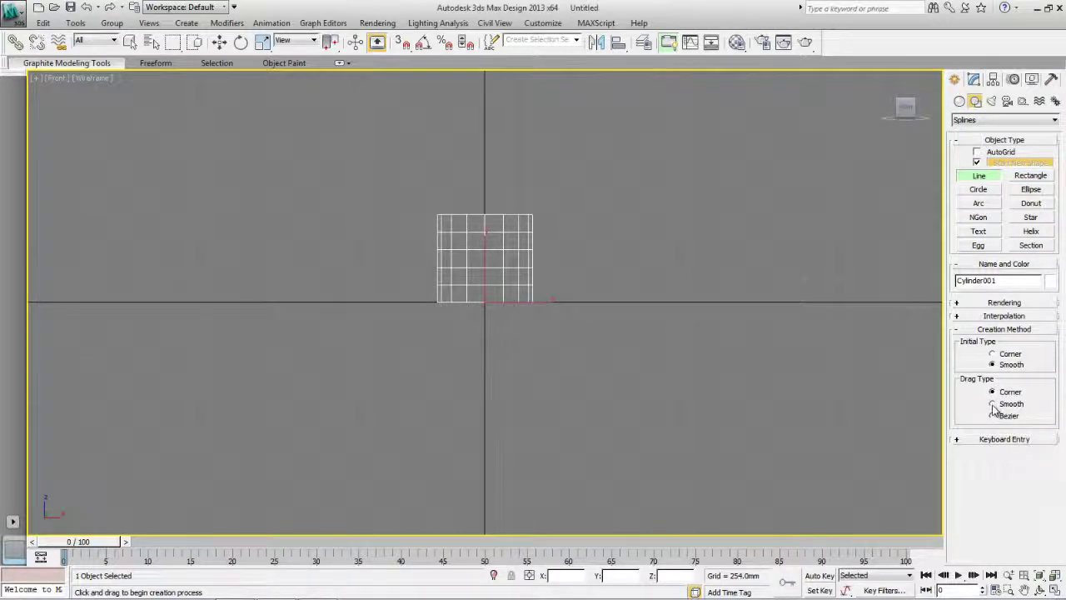
left_click(991, 405)
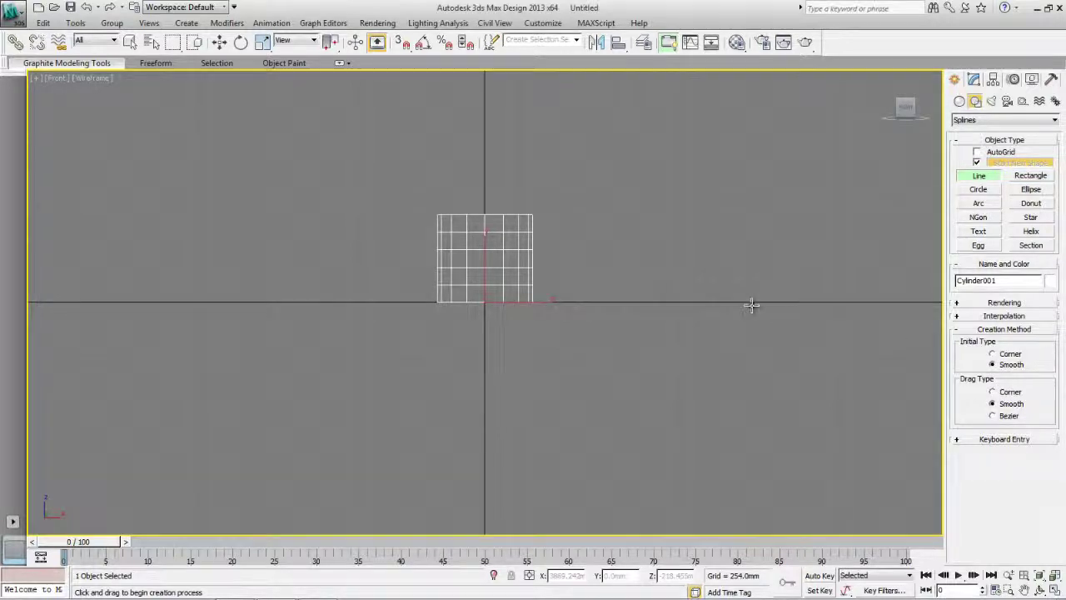
Draw a four-point smooth handle curve starting and ending at the cylinder's side.
left_click(530, 241)
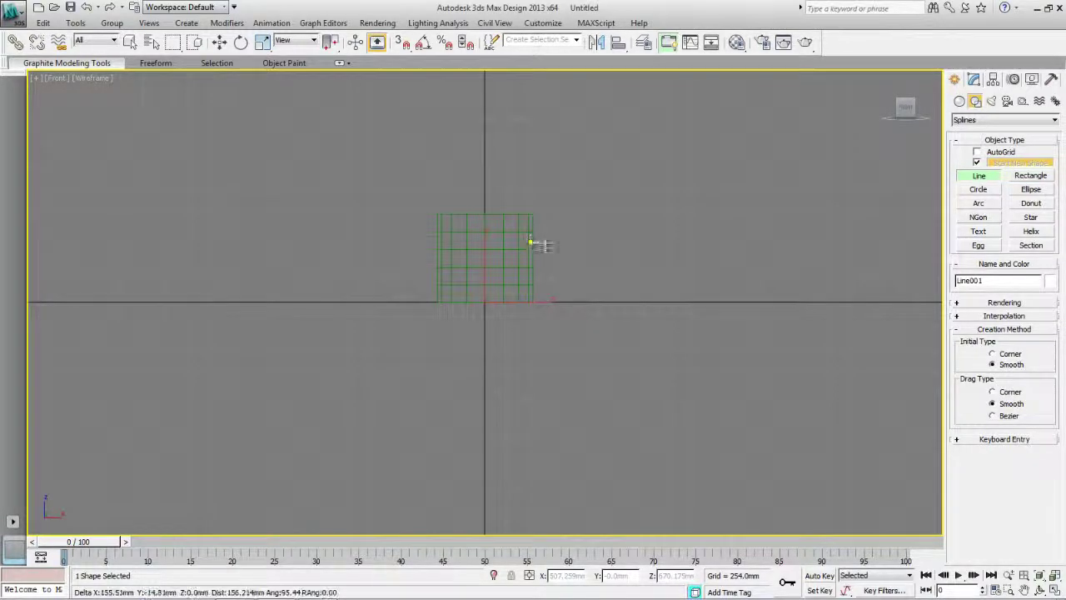
left_click(553, 228)
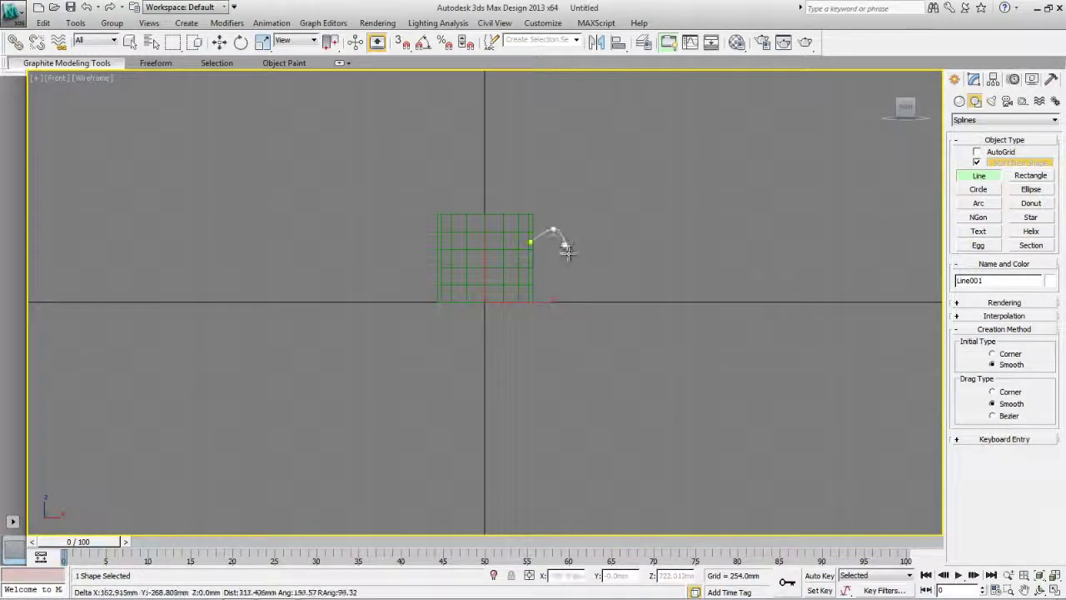
left_click(568, 254)
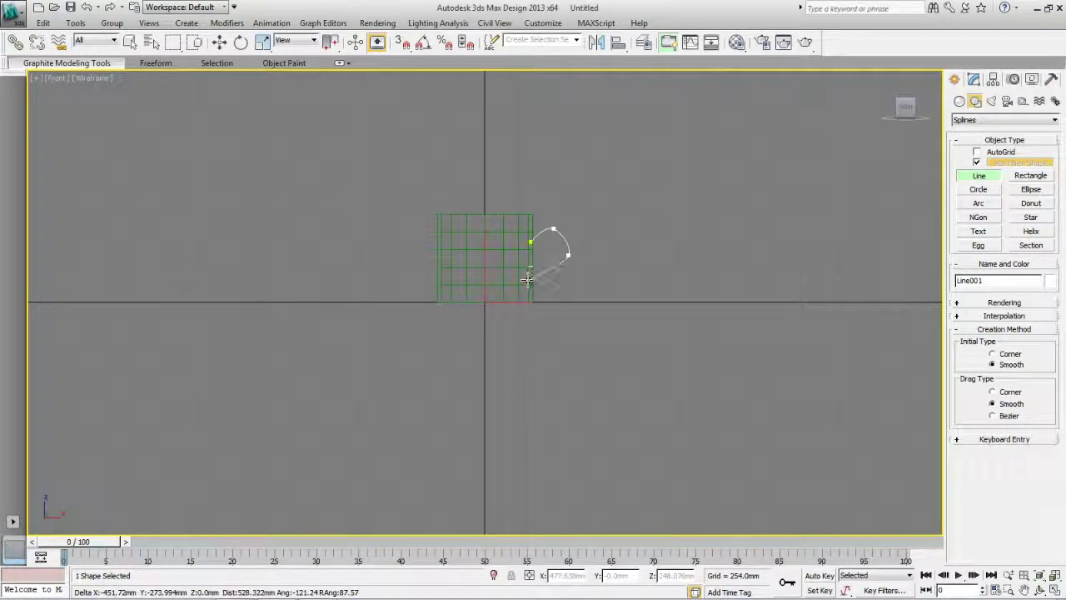
left_click(527, 280)
right_click(527, 280)
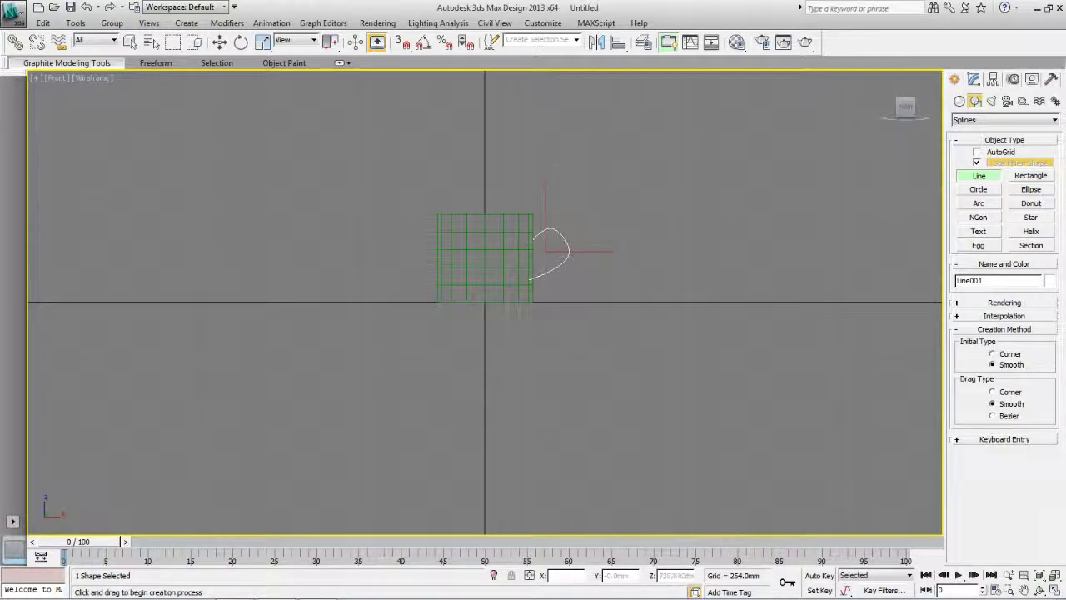
left_click(129, 42)
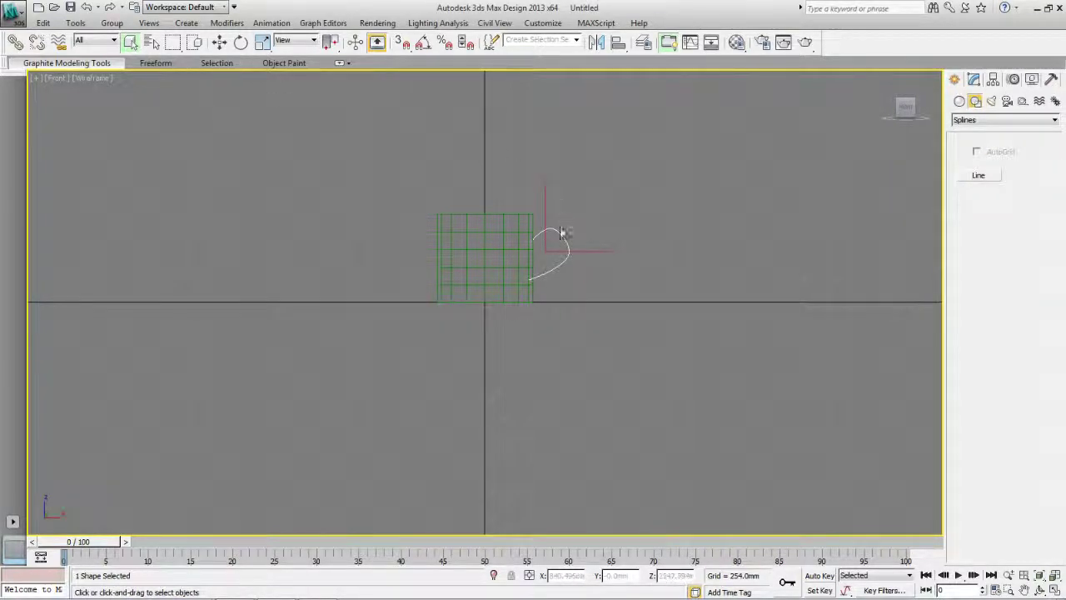
Lower the handle line's outer bend vertex slightly and set it to Smooth.
left_click(974, 80)
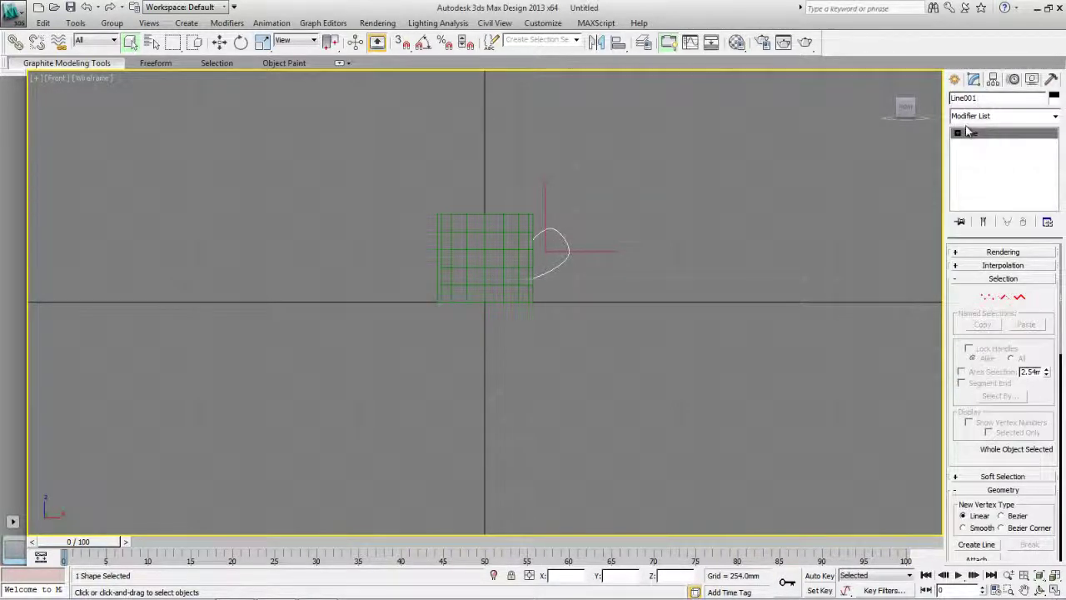
left_click(957, 134)
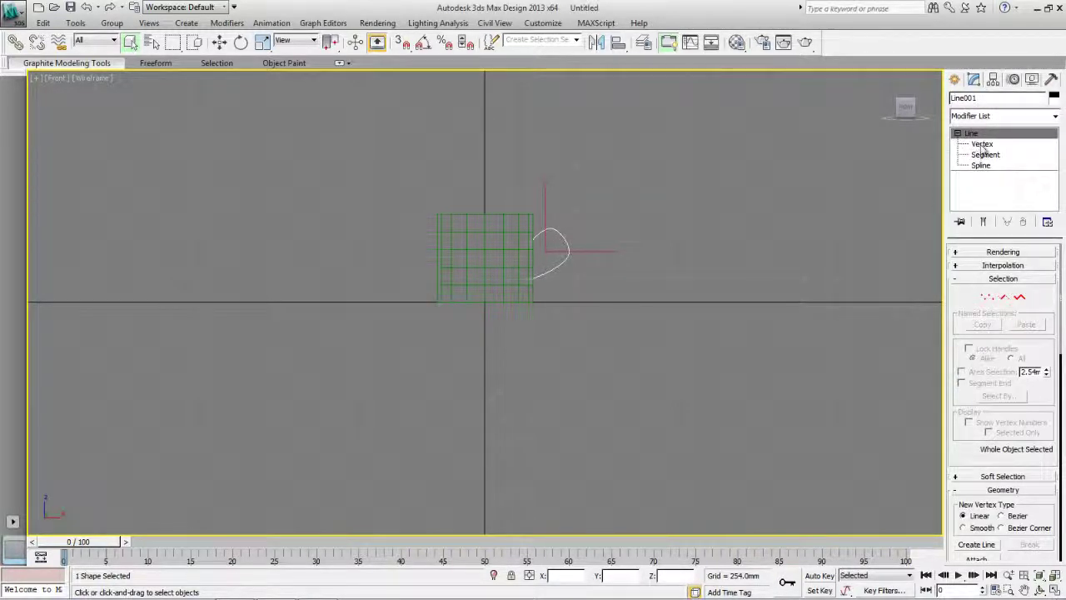
left_click(982, 145)
left_click(567, 257)
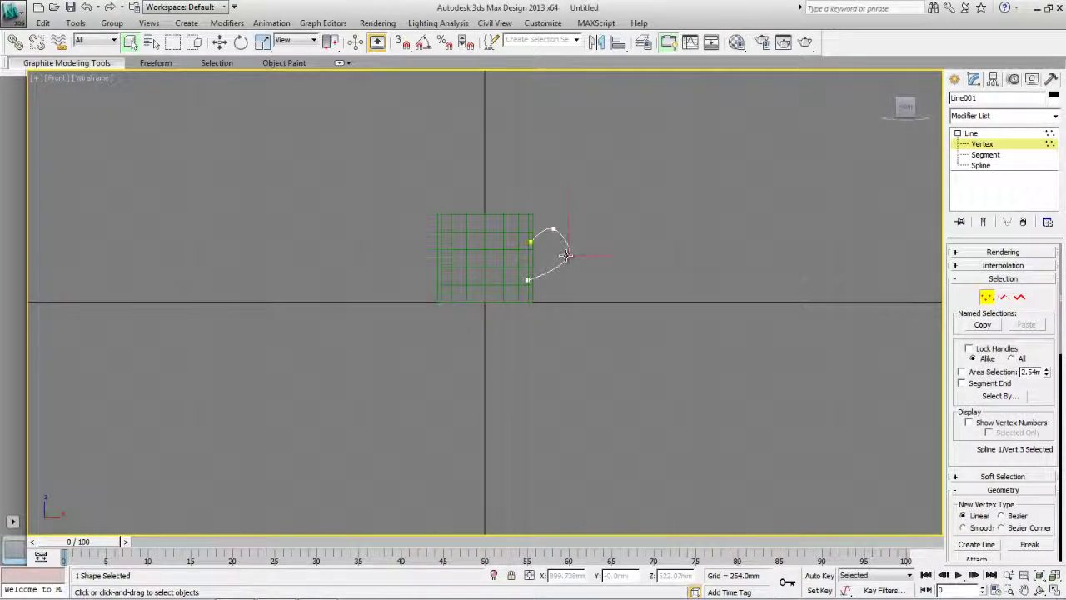
left_click(219, 44)
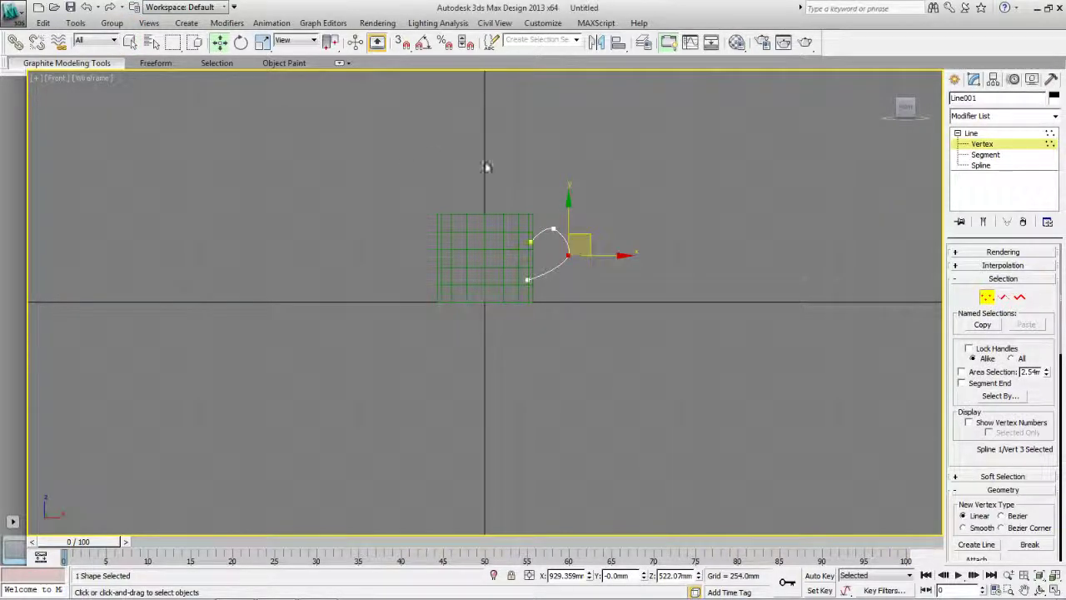
left_click_drag(567, 204, 565, 203)
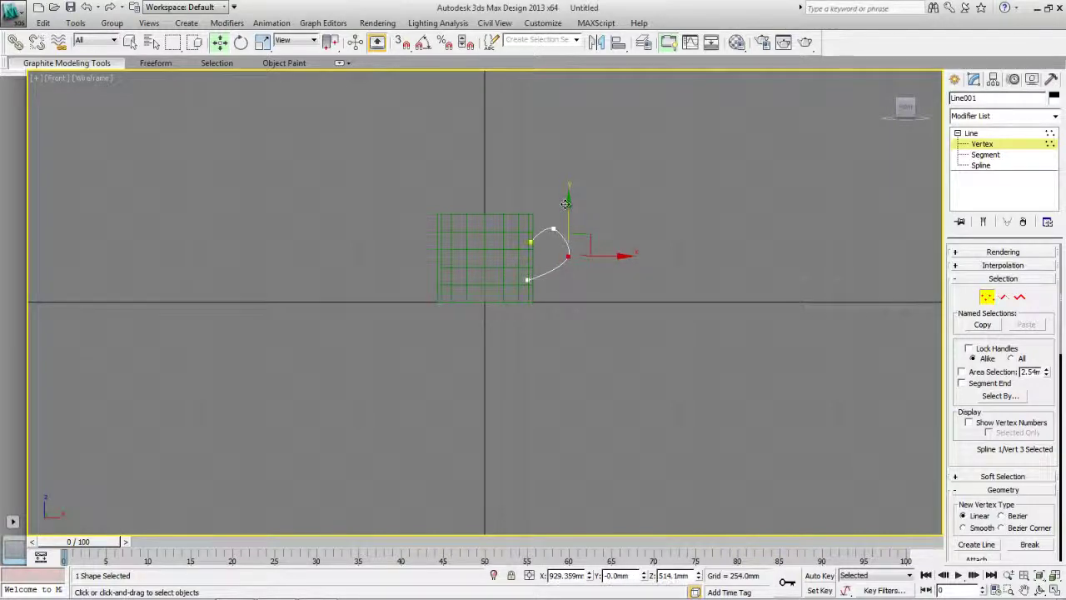
right_click(566, 254)
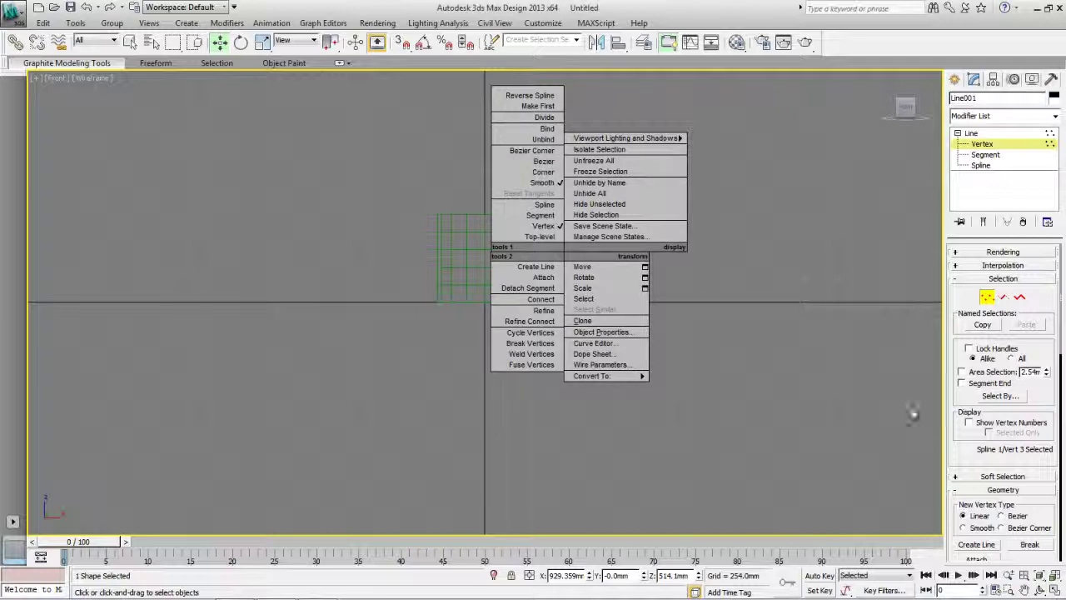
left_click(806, 373)
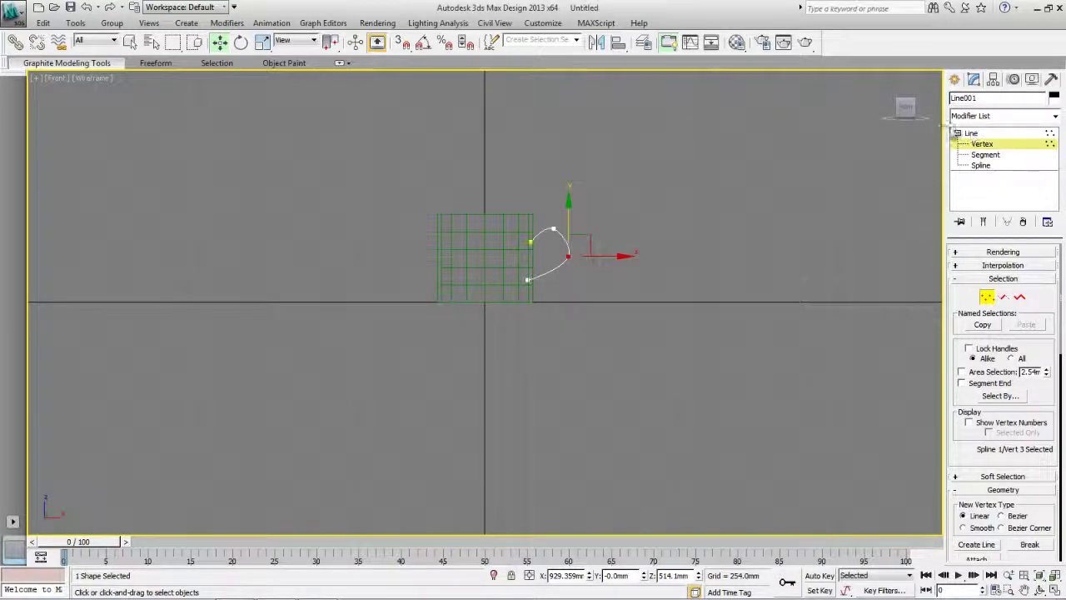
left_click(954, 79)
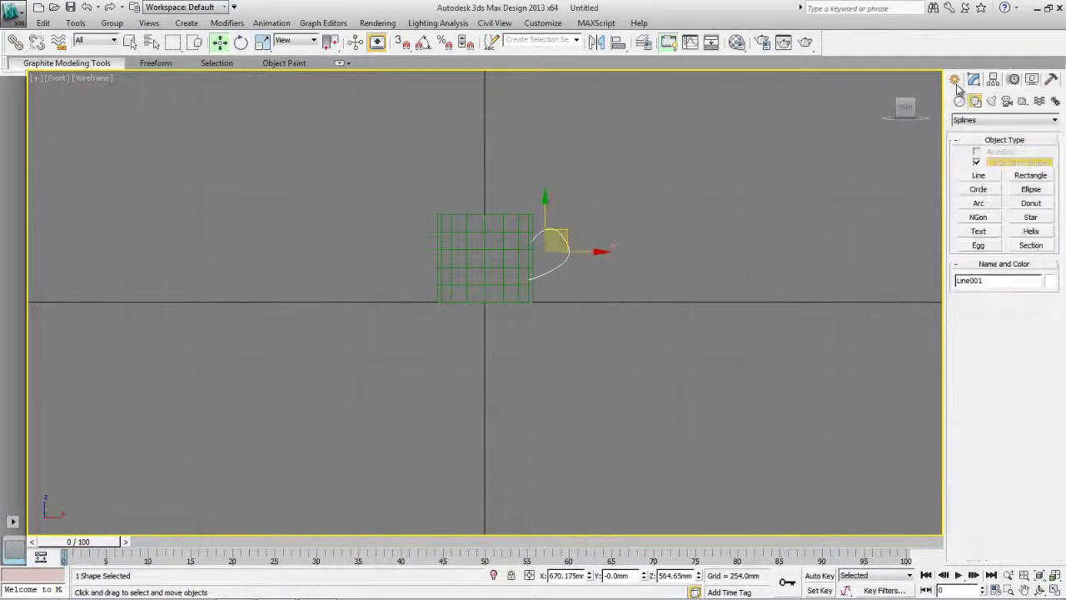
Draw a small circle near the handle curve, then select the curve.
left_click(978, 189)
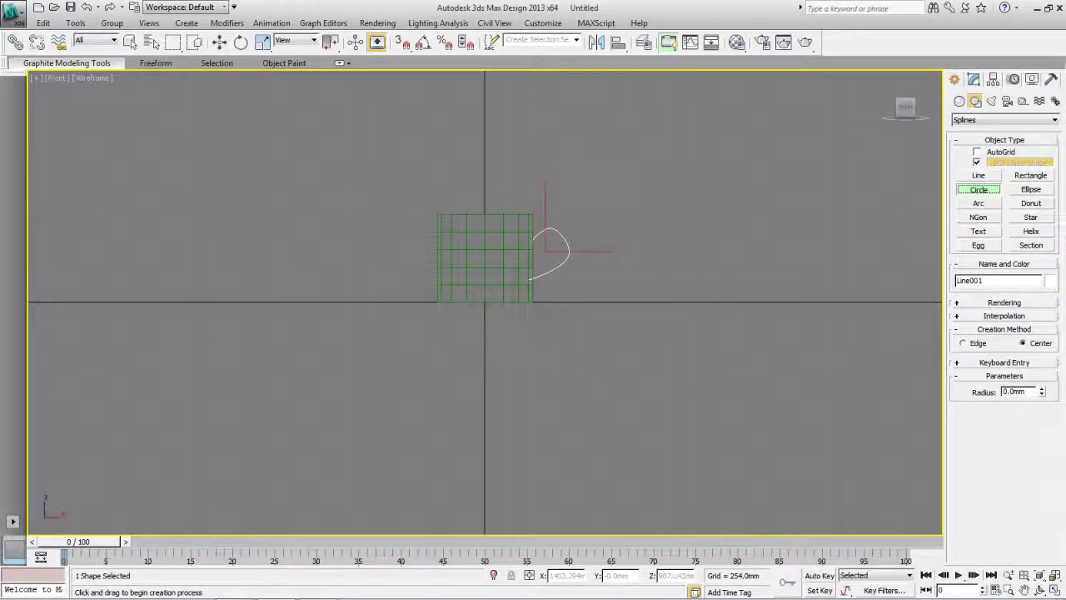
left_click_drag(590, 204, 592, 206)
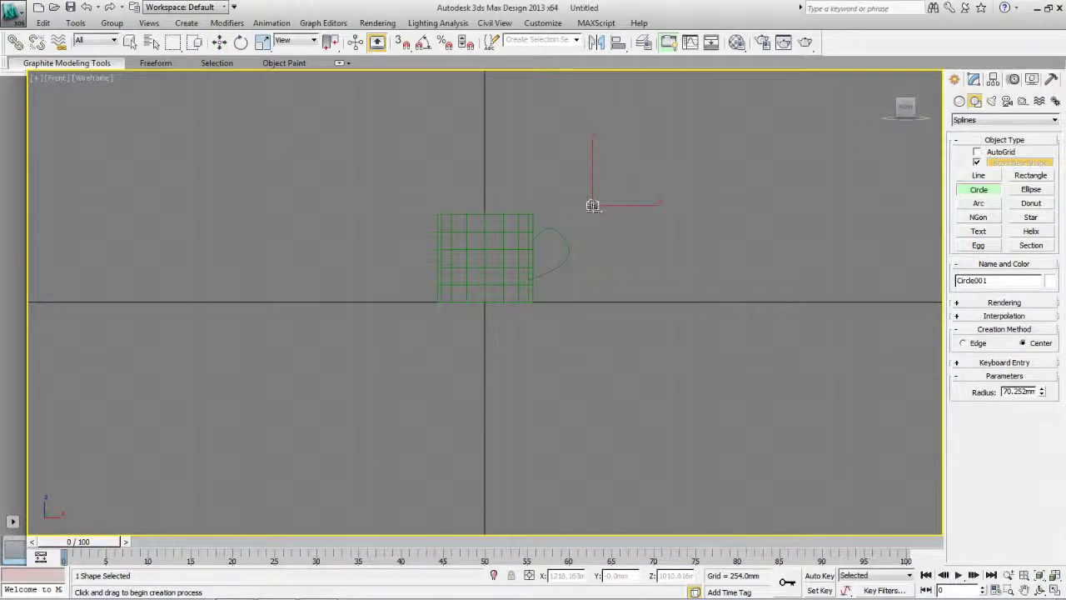
left_click(133, 41)
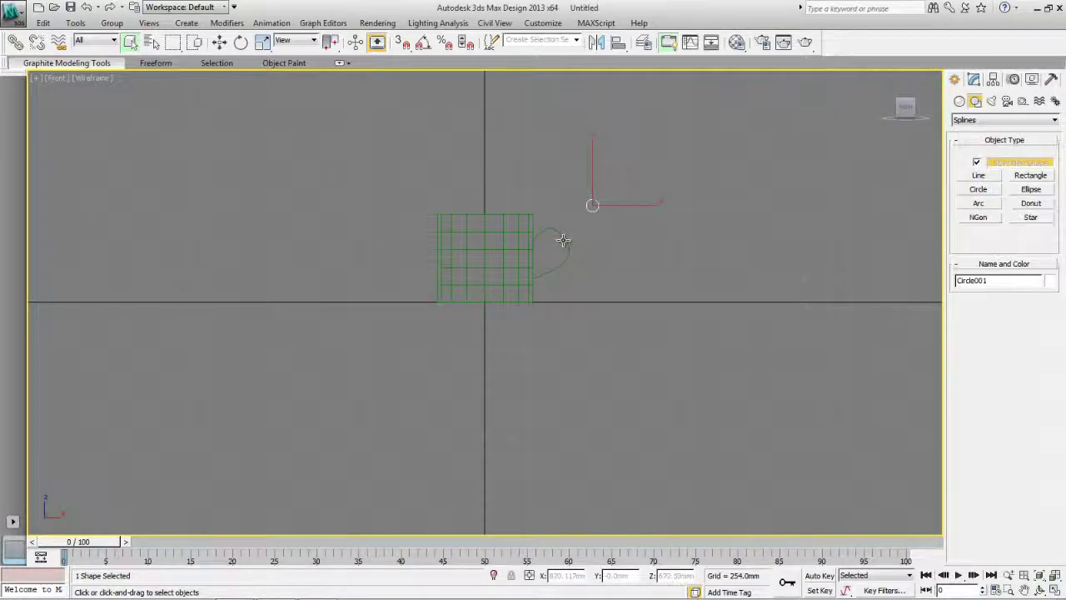
left_click(563, 241)
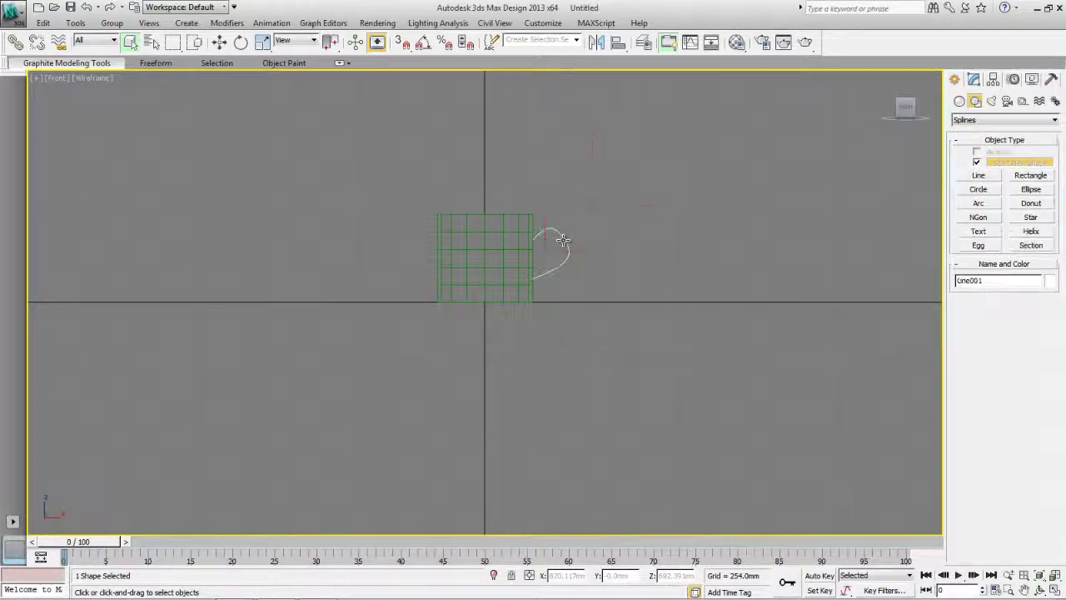
Loft the handle curve with the small circle as its profile, creating Loft001.
left_click(959, 101)
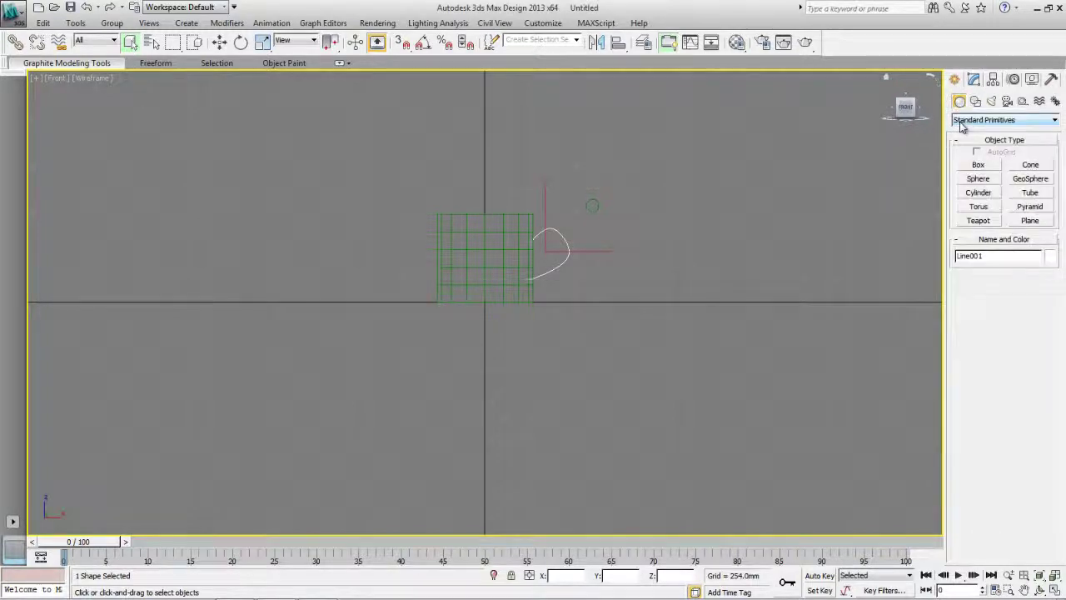
left_click(966, 120)
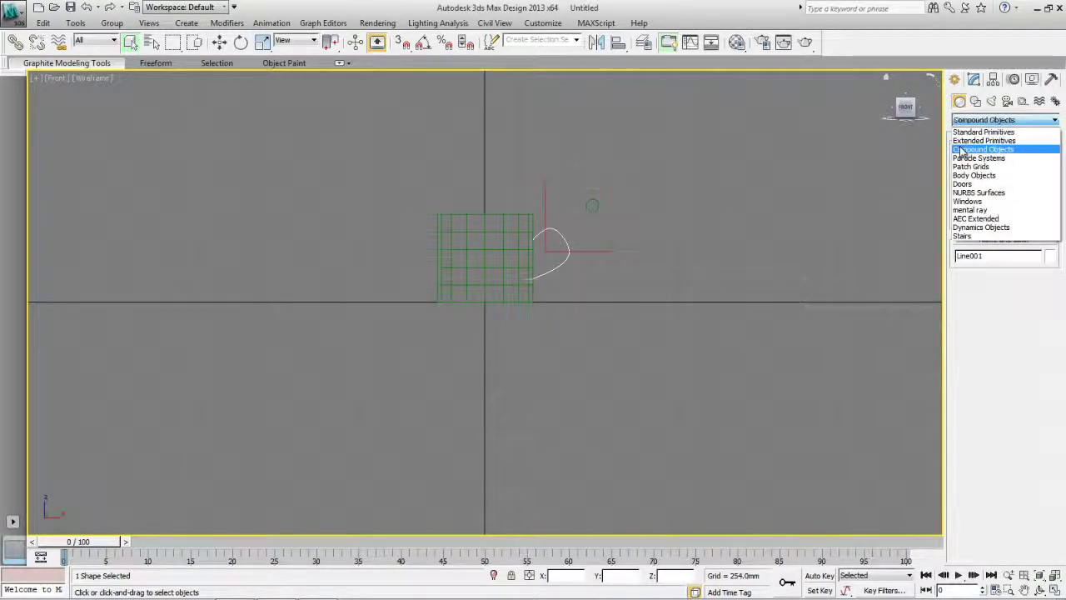
left_click(970, 149)
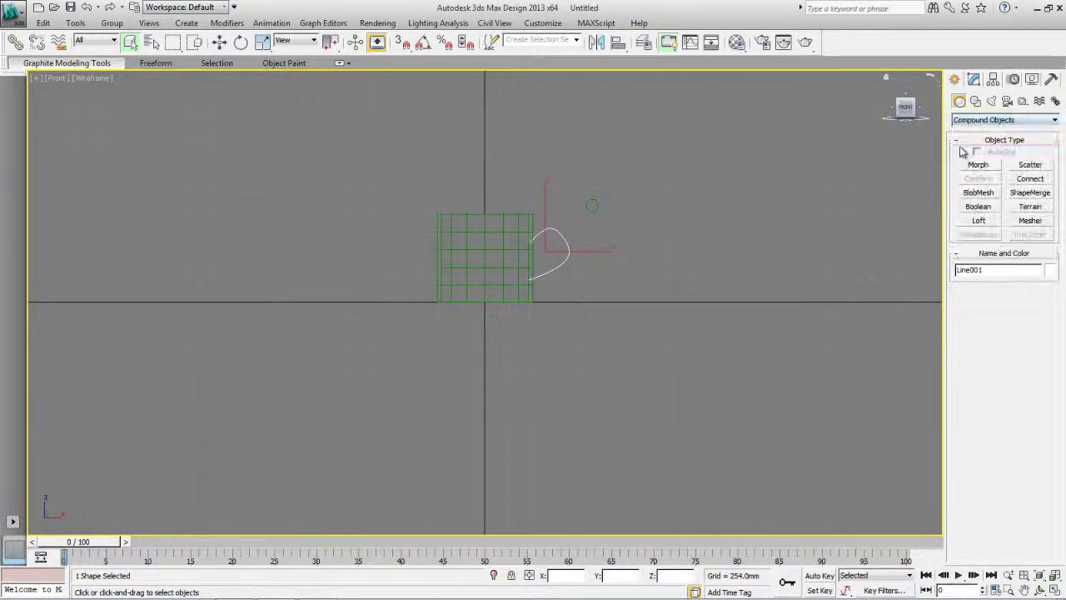
left_click(987, 223)
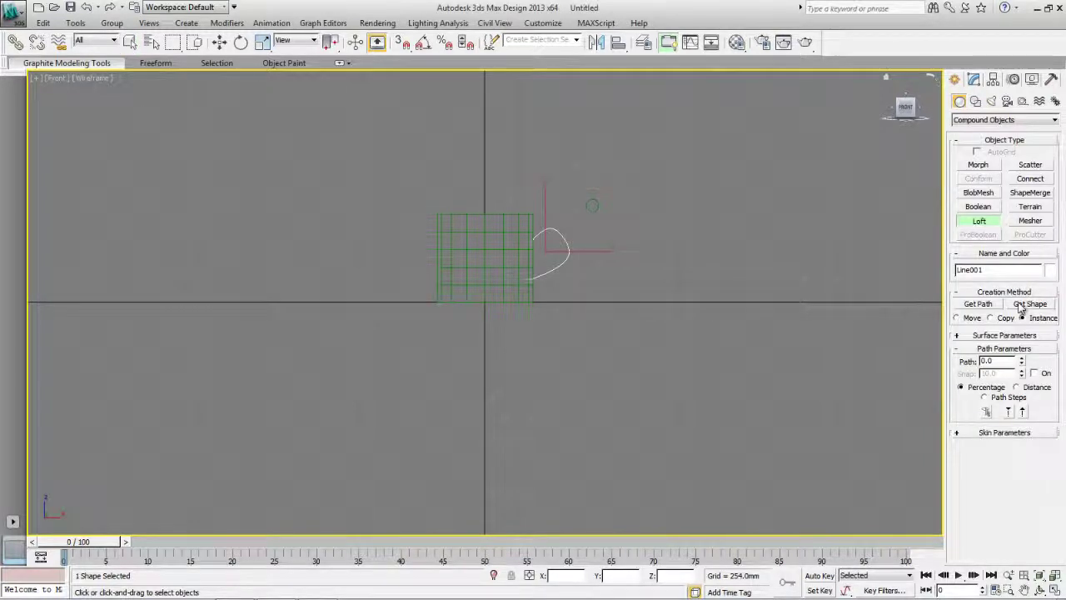
left_click(1023, 304)
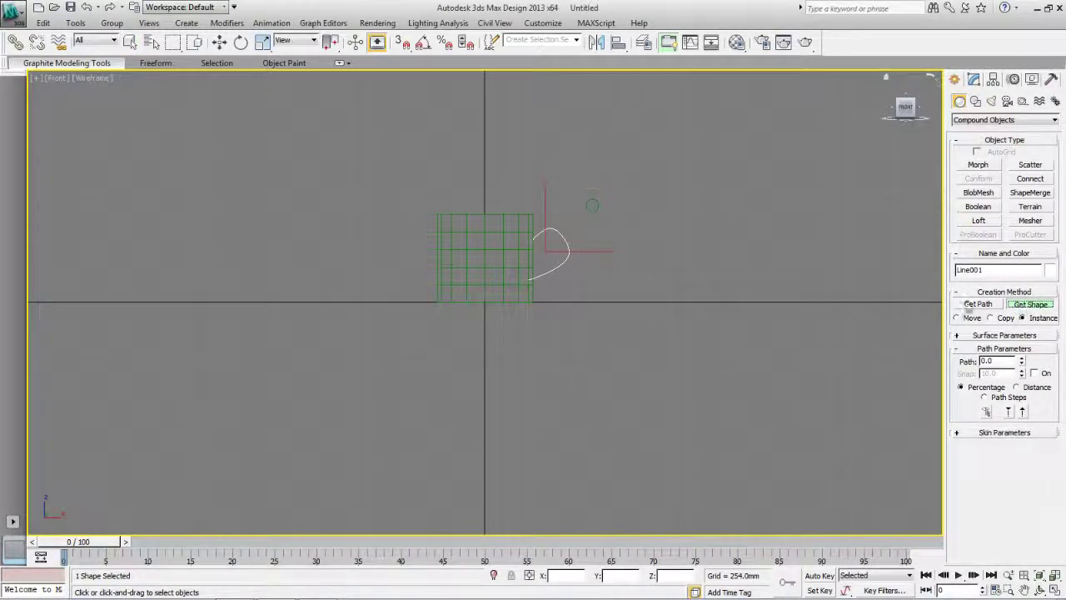
left_click(586, 208)
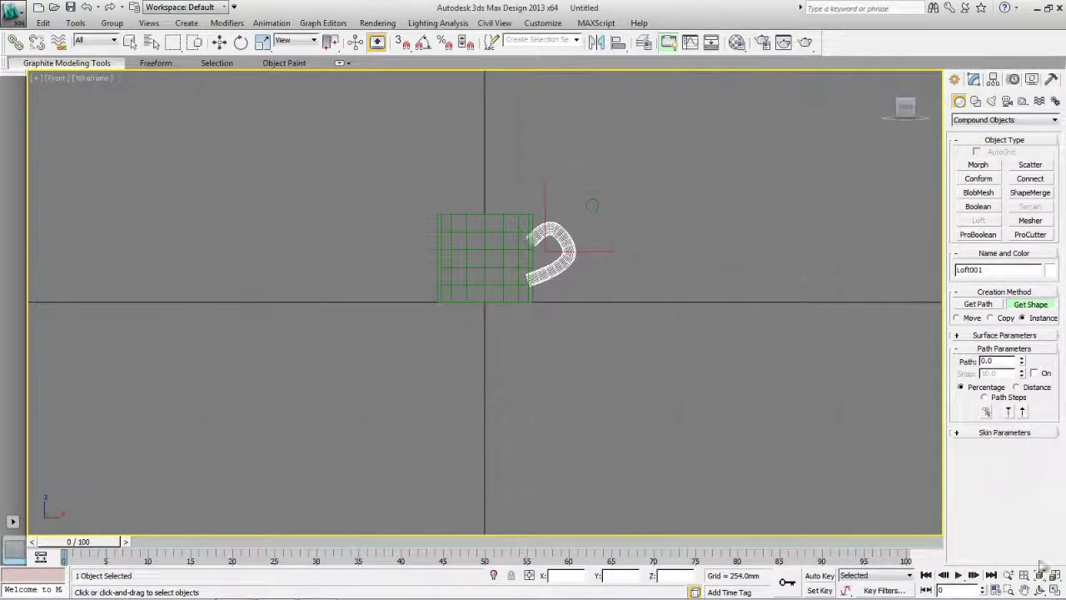
left_click(1054, 588)
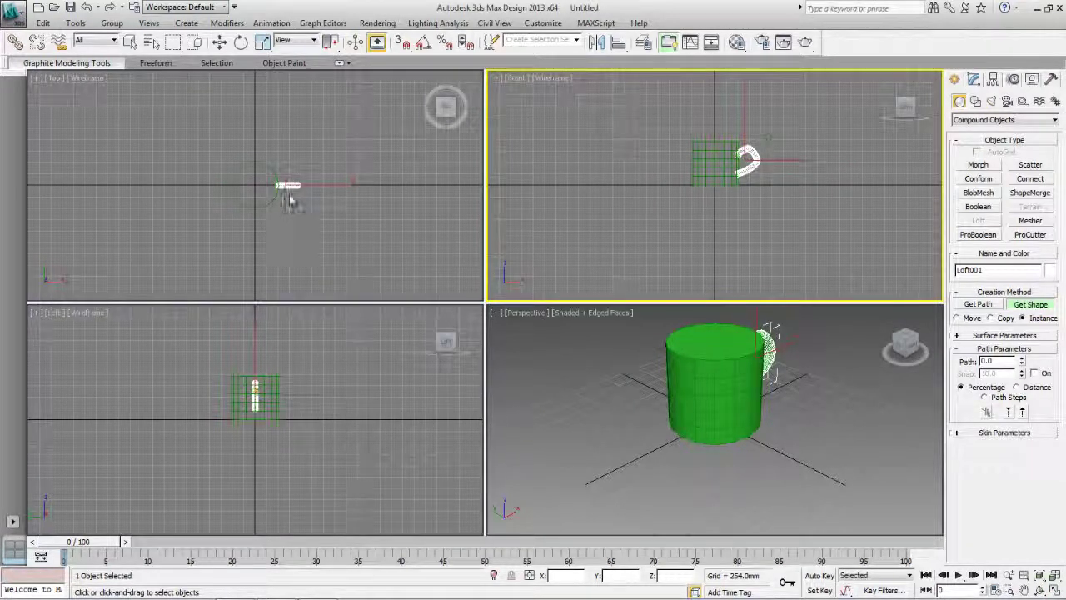
Undo a thicker trial profile and move the loft along X against the cylinder.
right_click(320, 217)
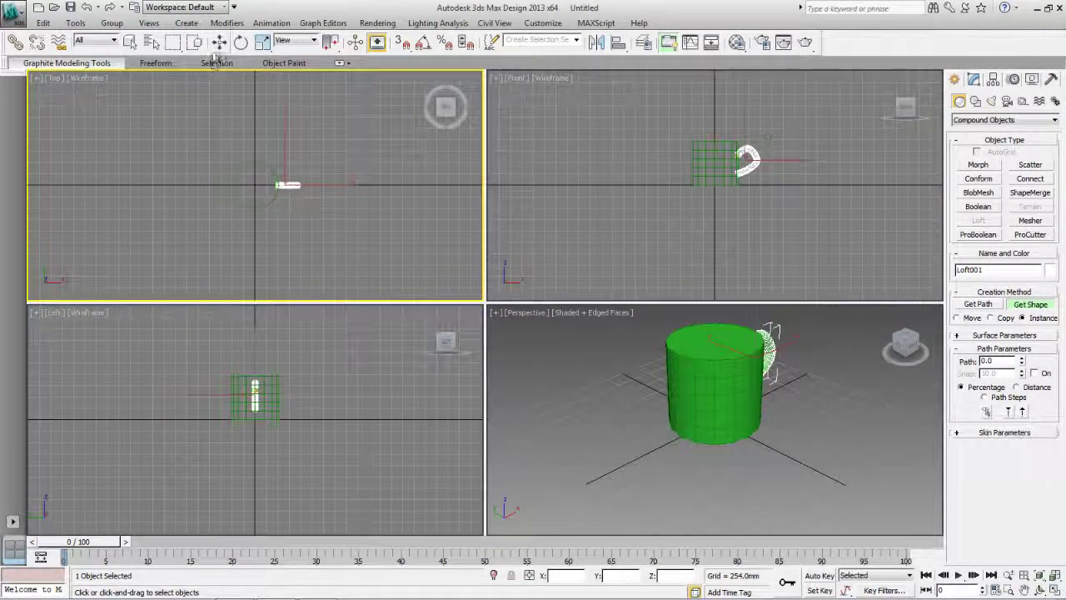
left_click(287, 181)
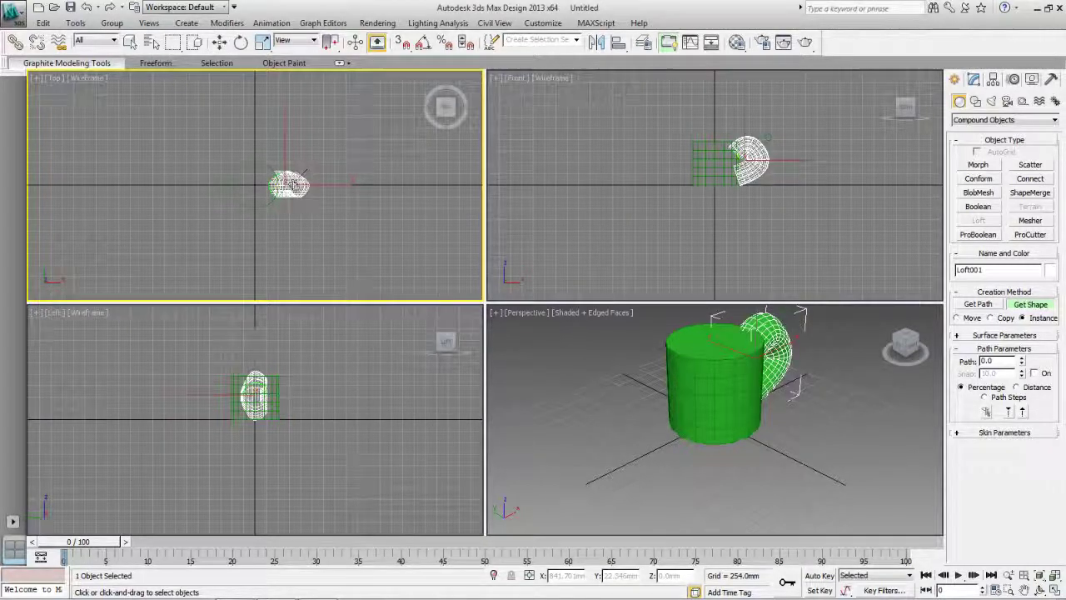
left_click(85, 8)
left_click(131, 42)
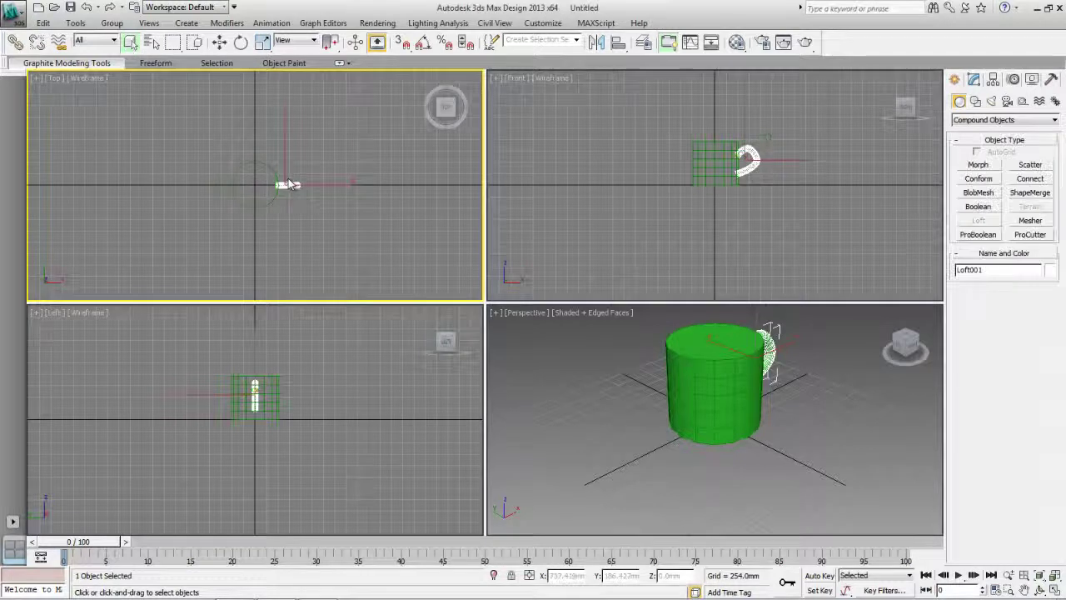
left_click(219, 42)
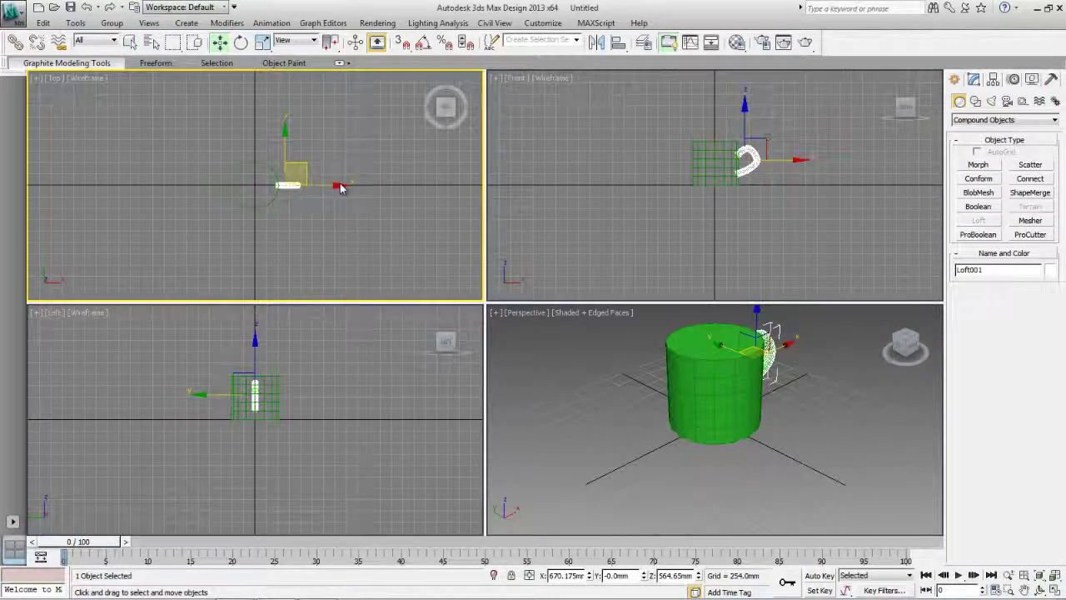
left_click_drag(339, 184, 336, 184)
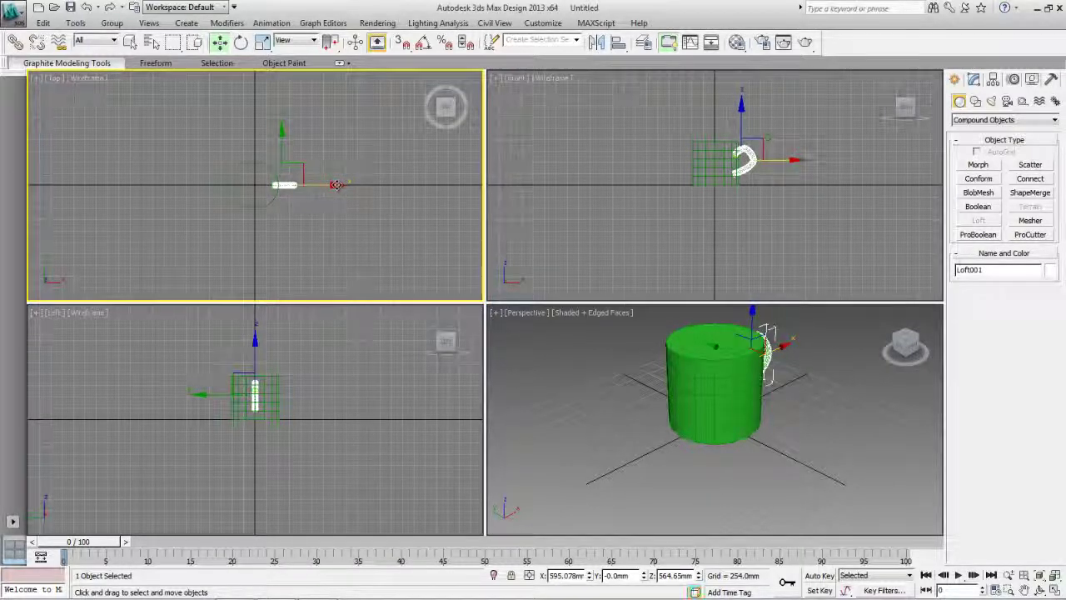
left_click(262, 42)
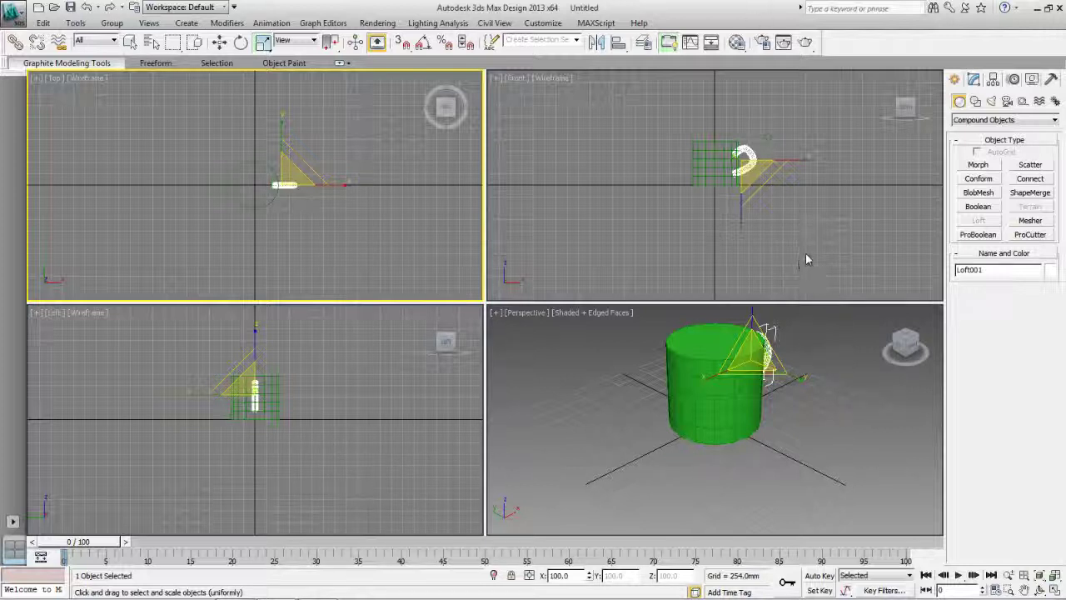
left_click(131, 43)
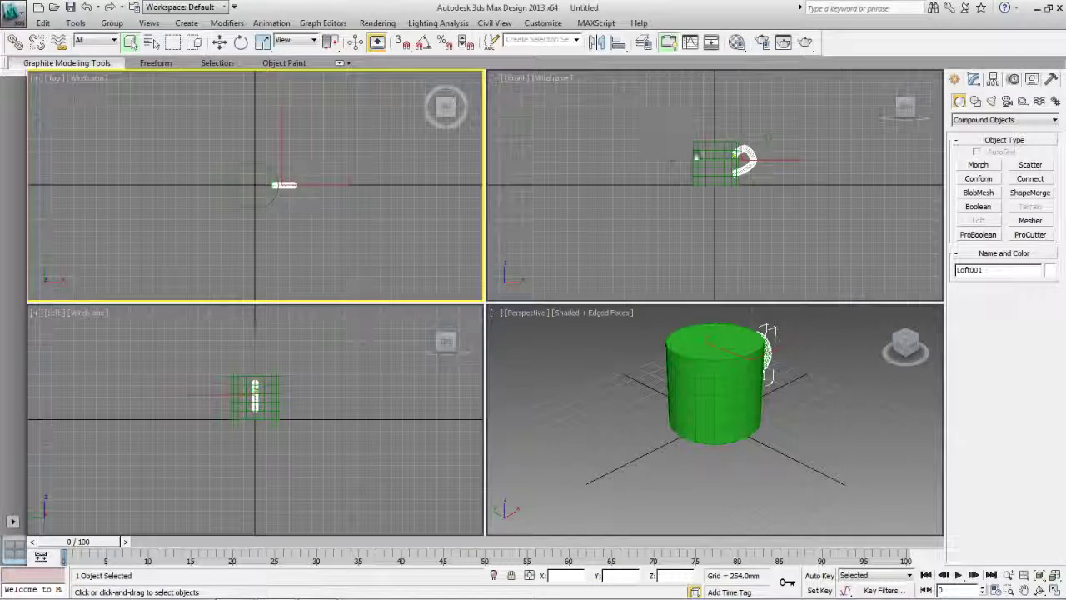
Join the loft handle and cylinder with a Boolean Union, picking the cylinder as operand B.
left_click(979, 207)
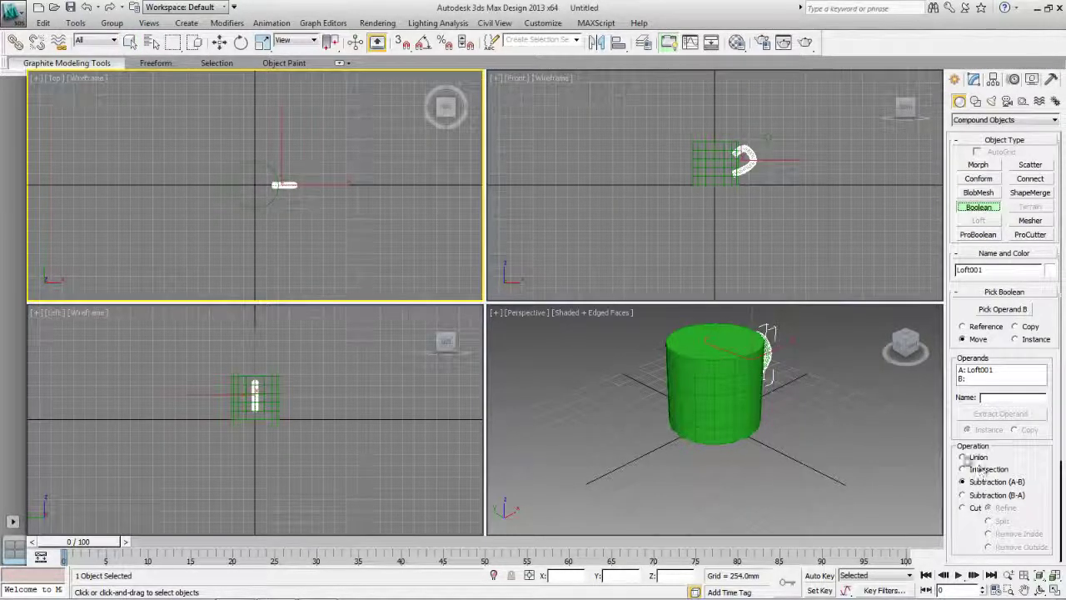
left_click(964, 457)
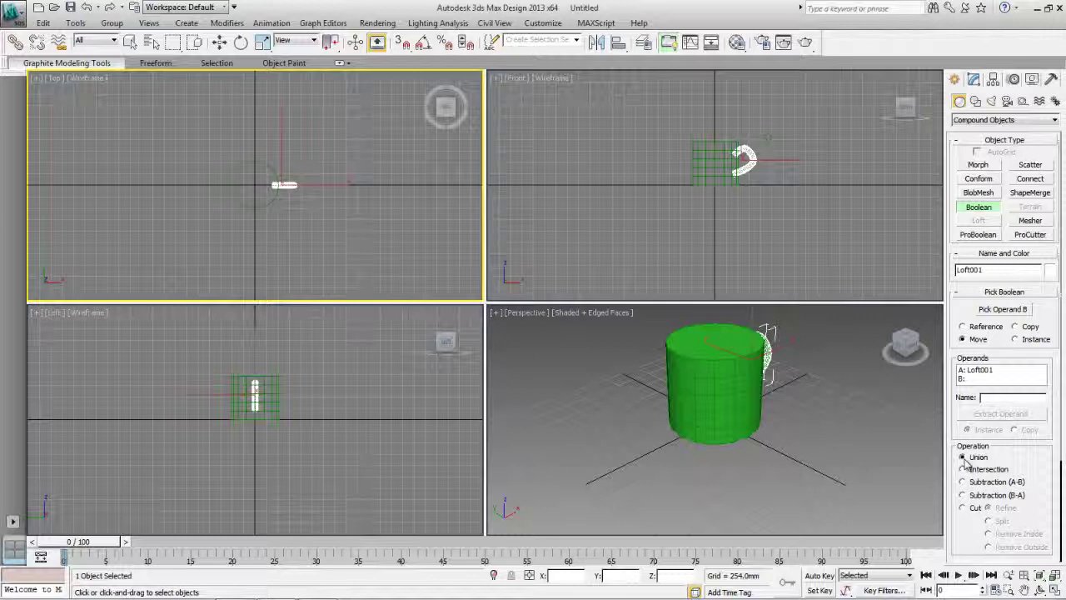
left_click(1001, 309)
left_click(720, 176)
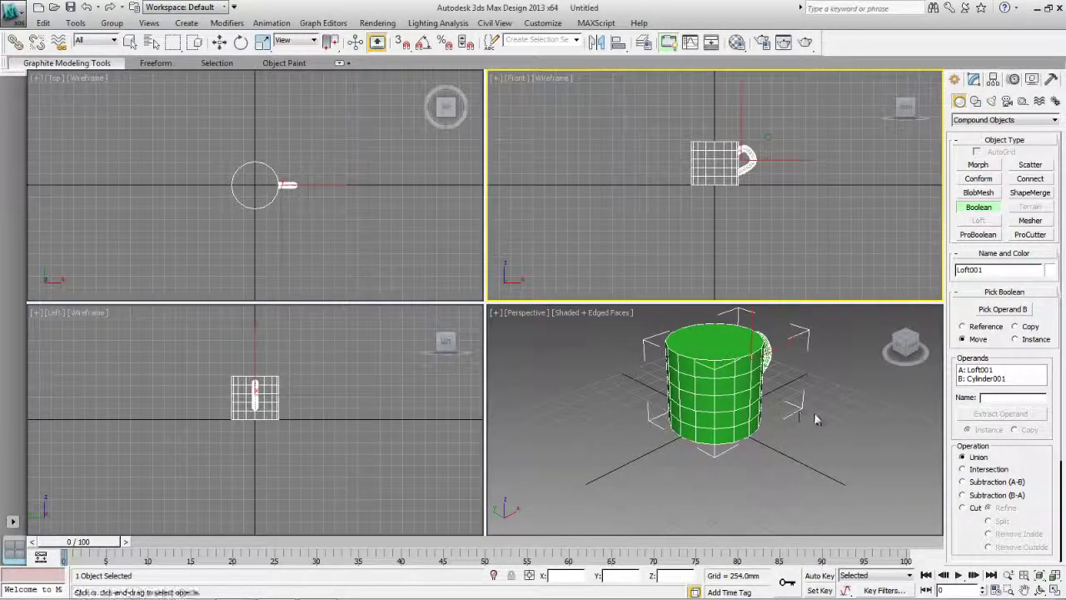
right_click(790, 415)
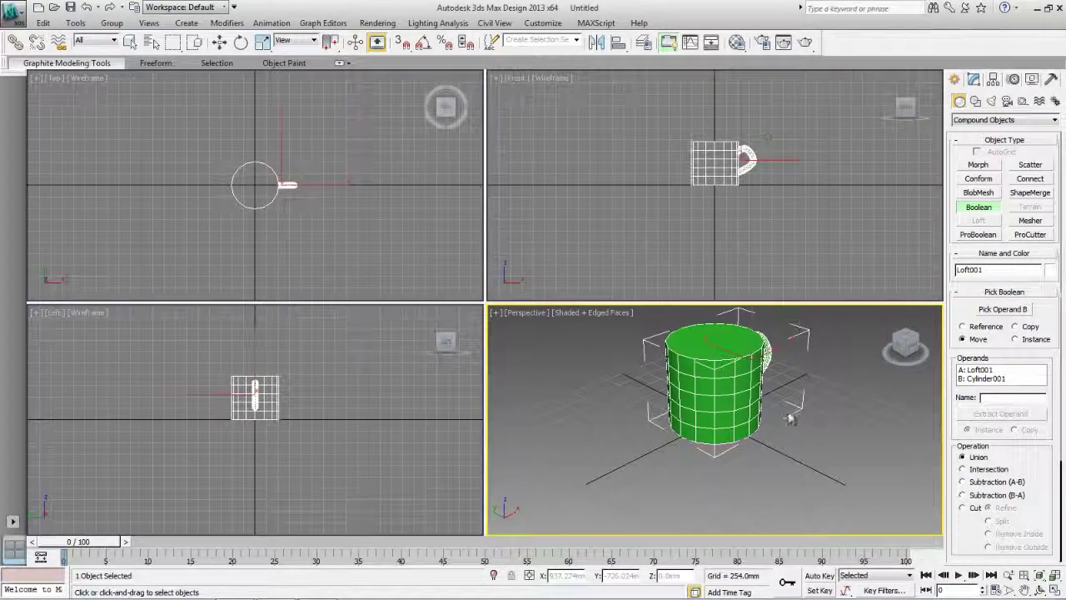
Convert the mug to an Editable Poly and maximize the Perspective view.
right_click(737, 385)
mouse_move(799, 508)
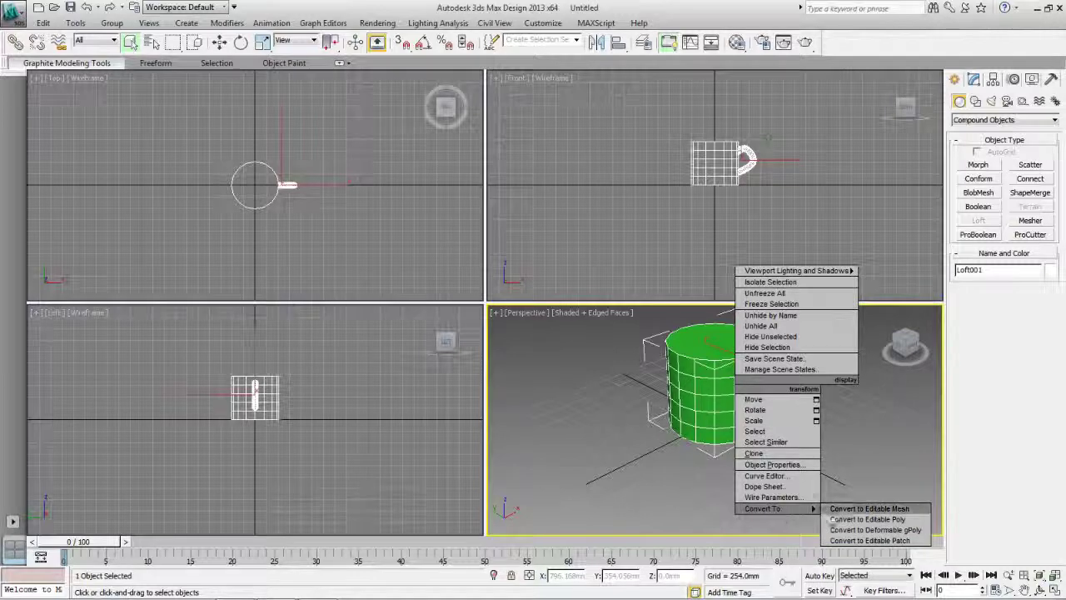
left_click(841, 519)
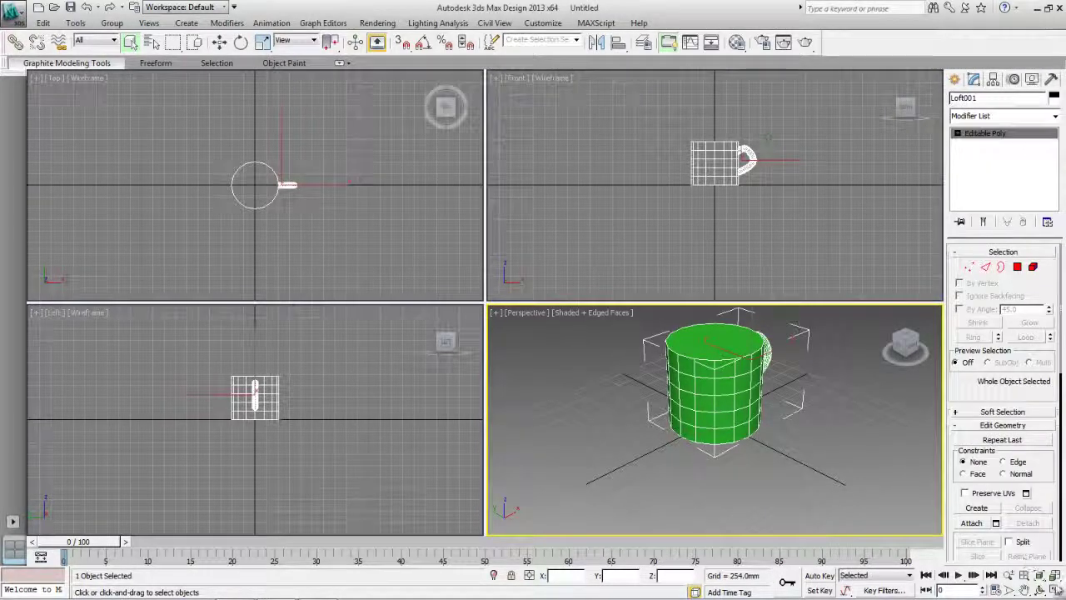
key("alt+w")
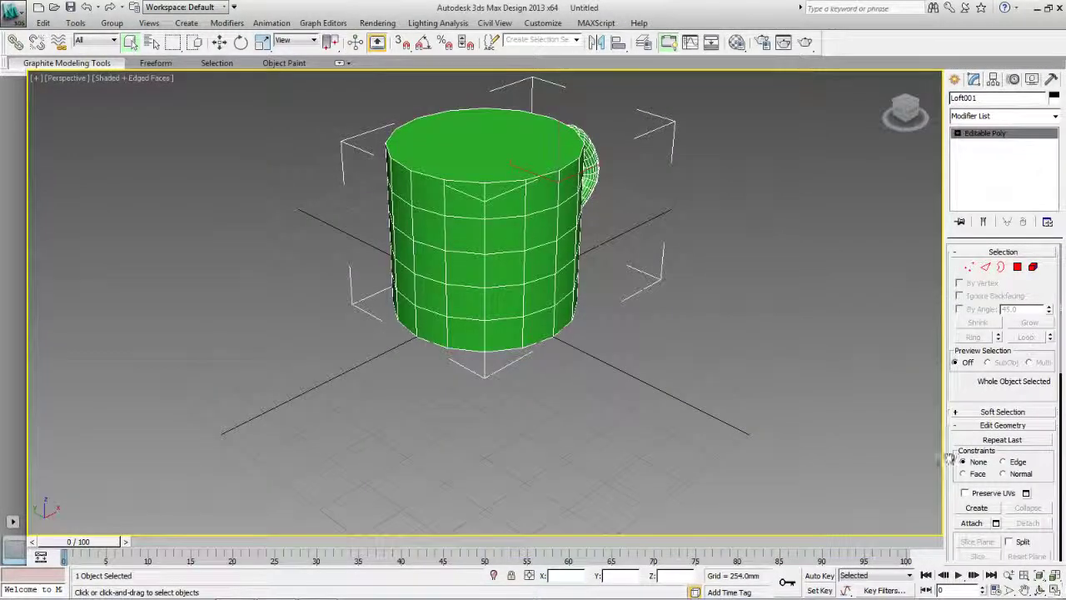
Inset the mug's top face by about 3mm to form a rim ring.
left_click(1017, 267)
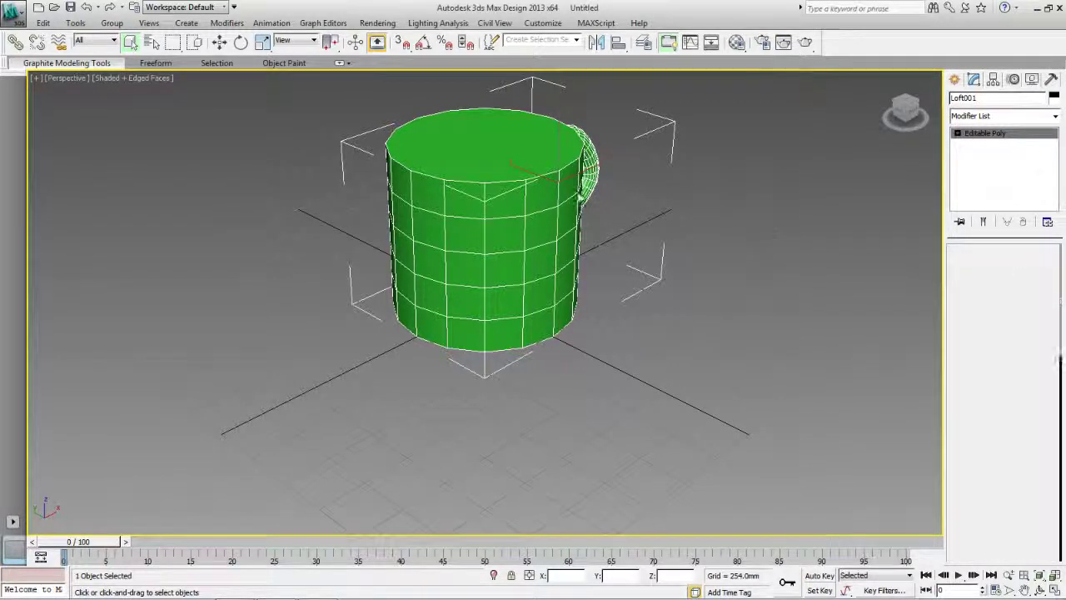
left_click(505, 152)
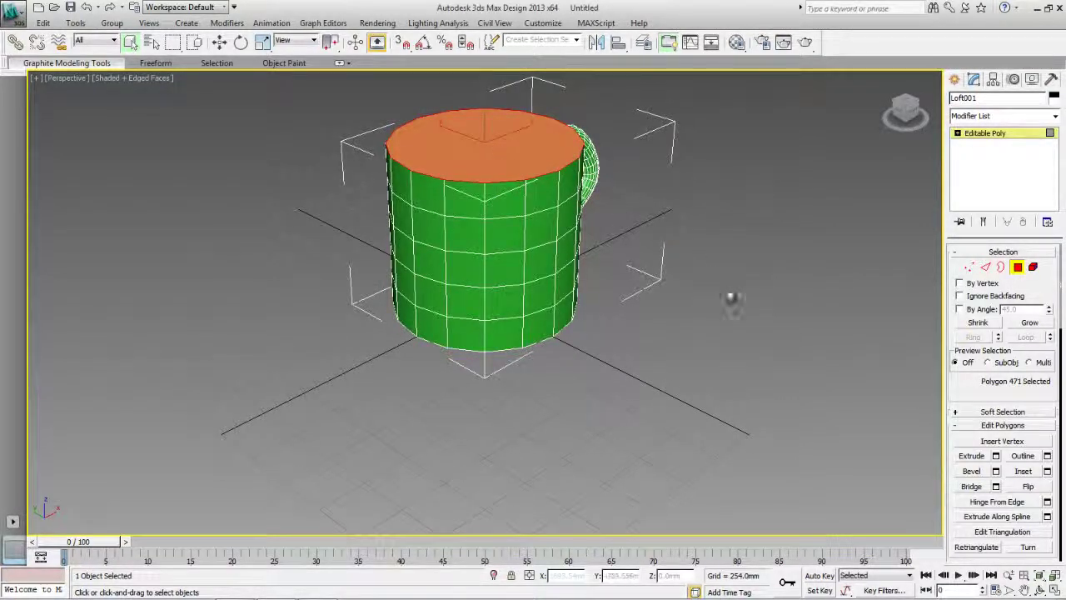
left_click(1048, 471)
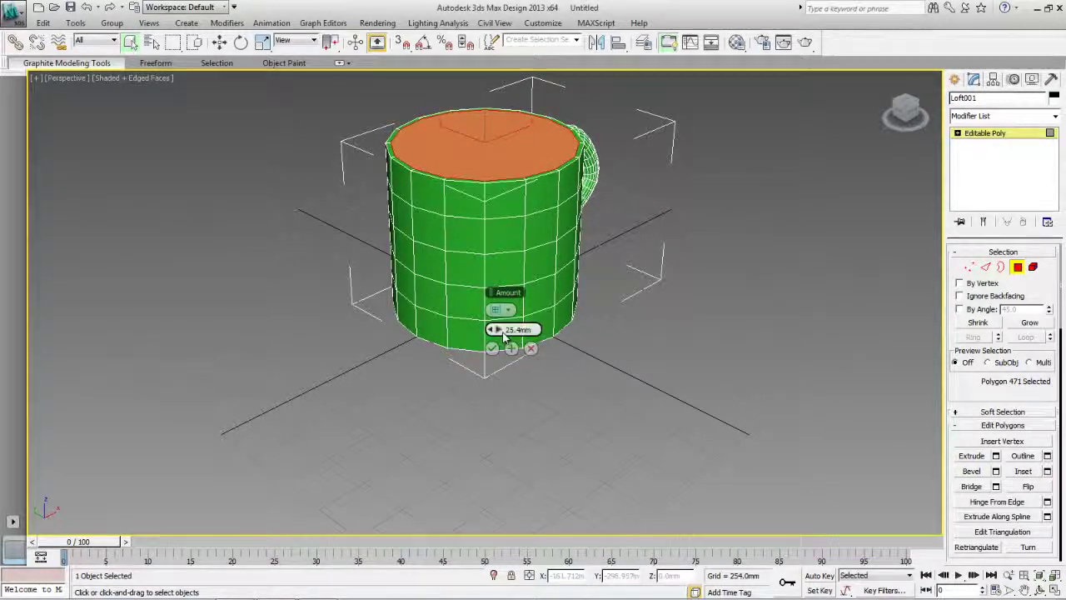
left_click_drag(501, 332, 499, 329)
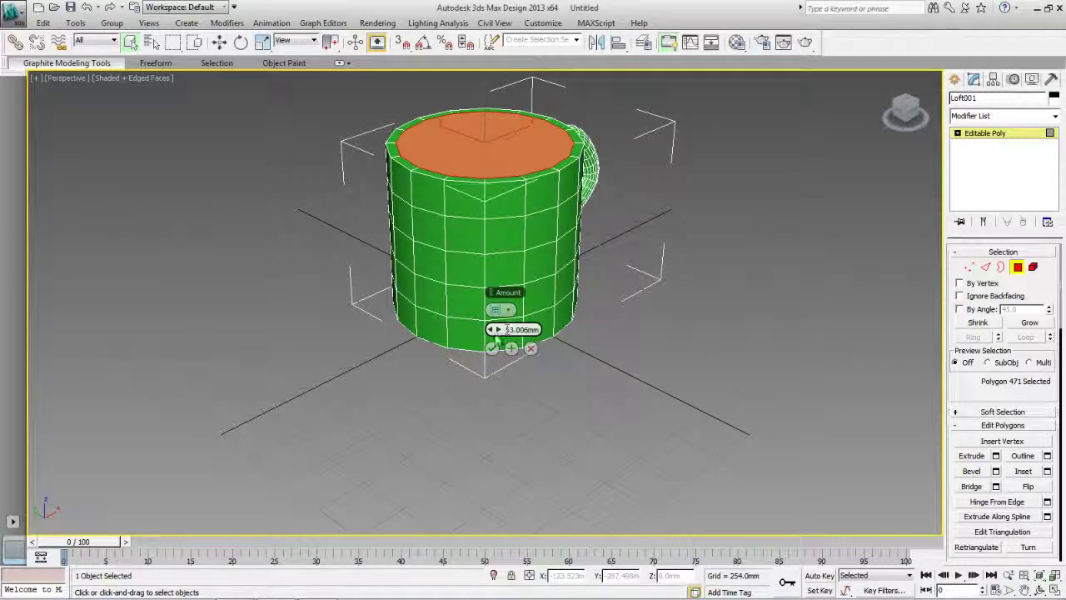
left_click(492, 349)
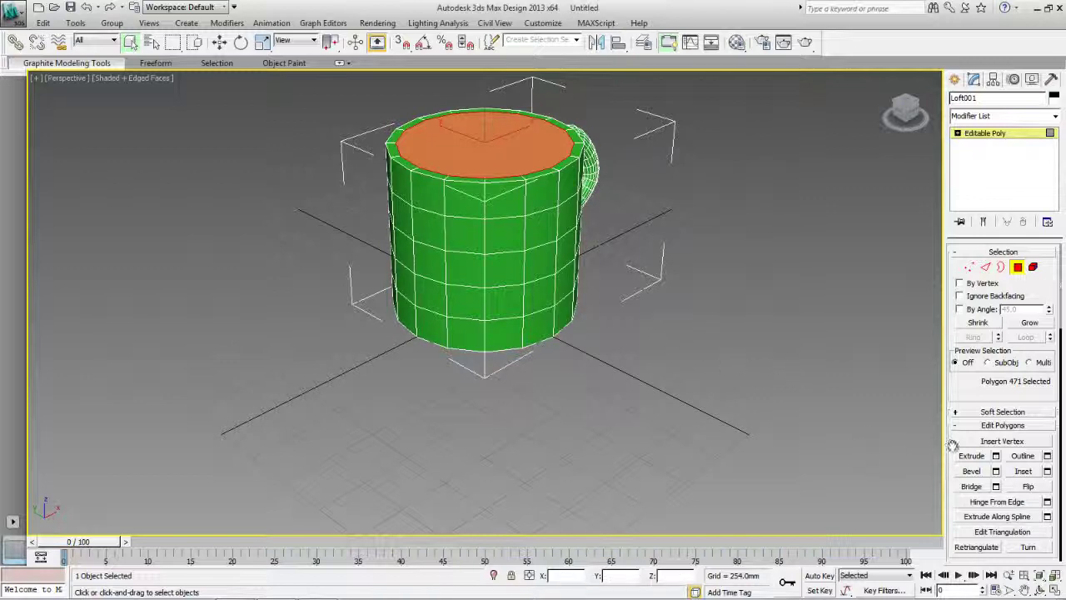
left_click(1054, 589)
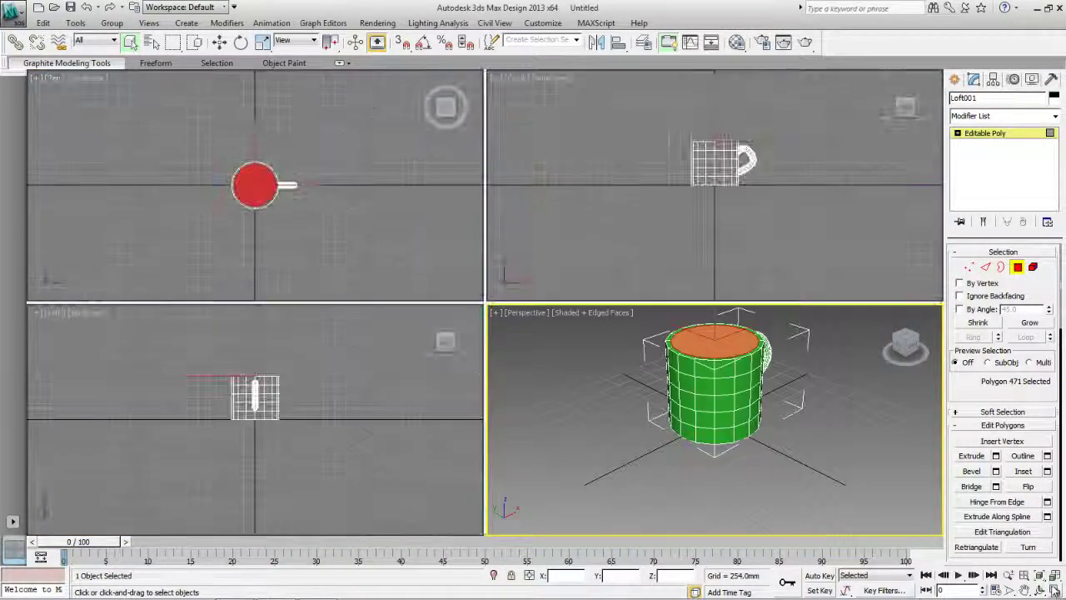
Extrude the inset top face downward into the mug, hollowing it into an open cup.
left_click(996, 455)
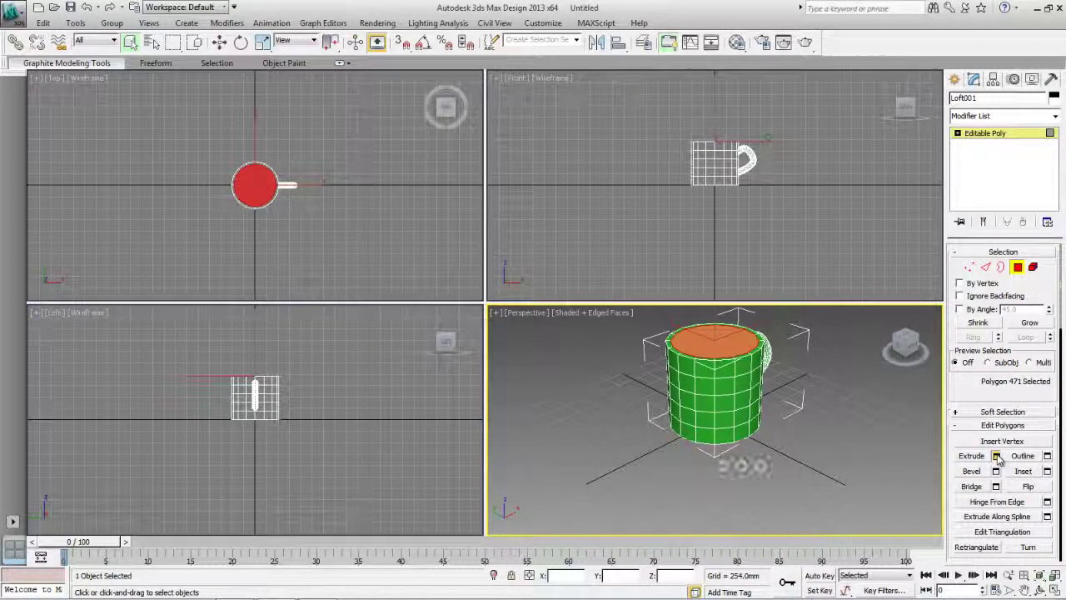
left_click_drag(729, 446, 598, 438)
left_click(722, 465)
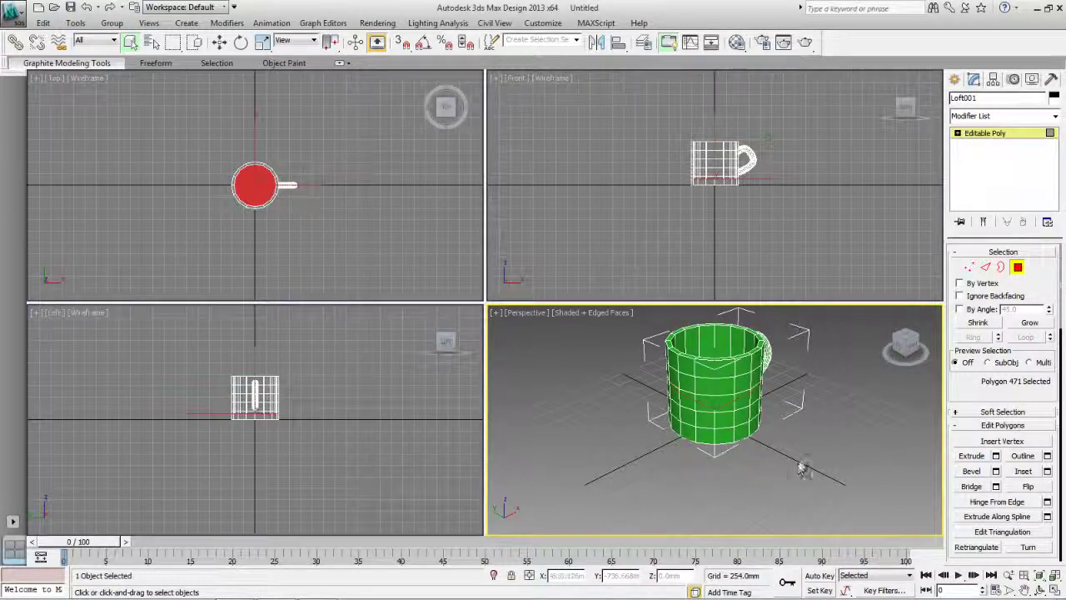
left_click(838, 439)
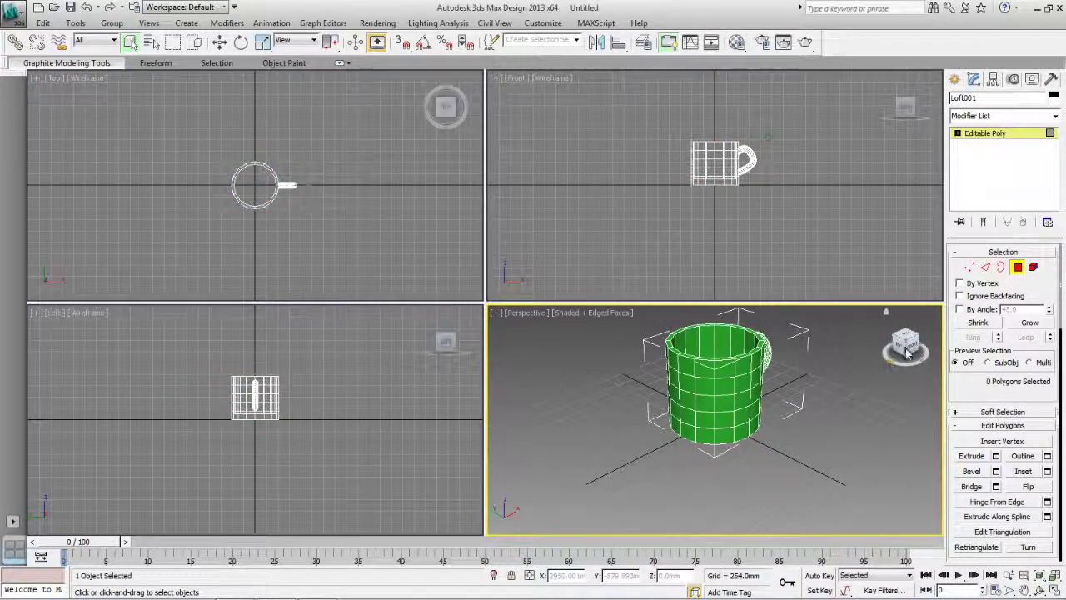
left_click_drag(907, 353, 857, 367)
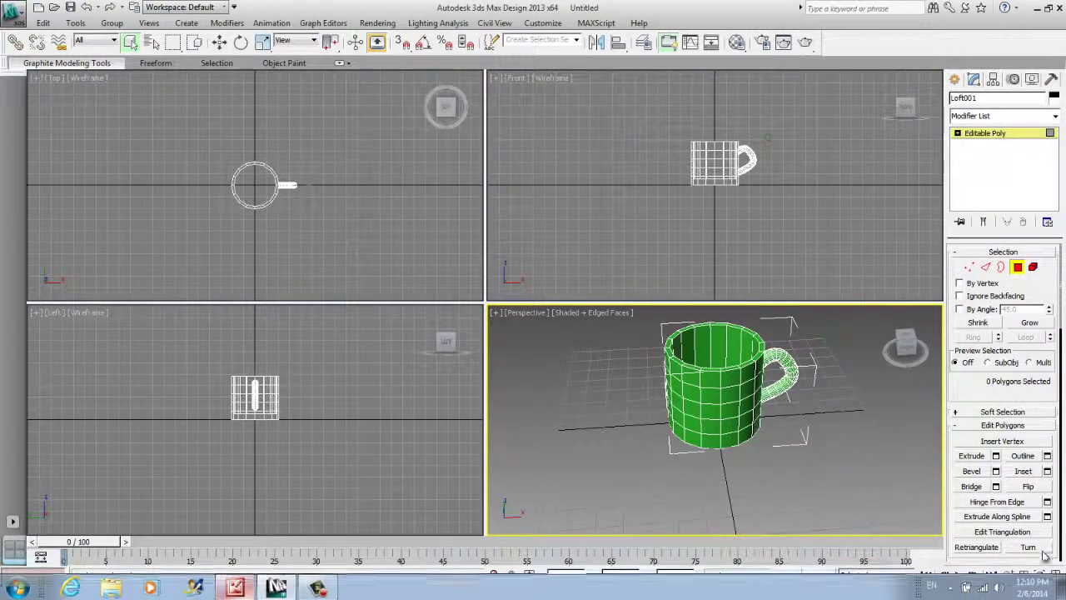
Try a TurboSmooth modifier on the mug, inspect it, then delete it from the stack.
left_click(1054, 589)
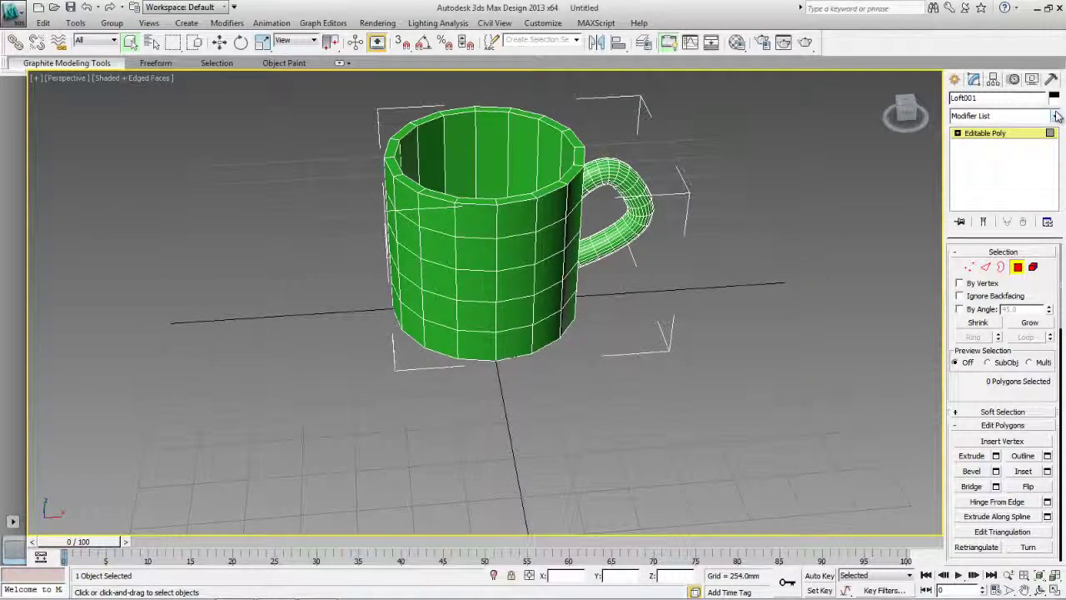
left_click(1056, 115)
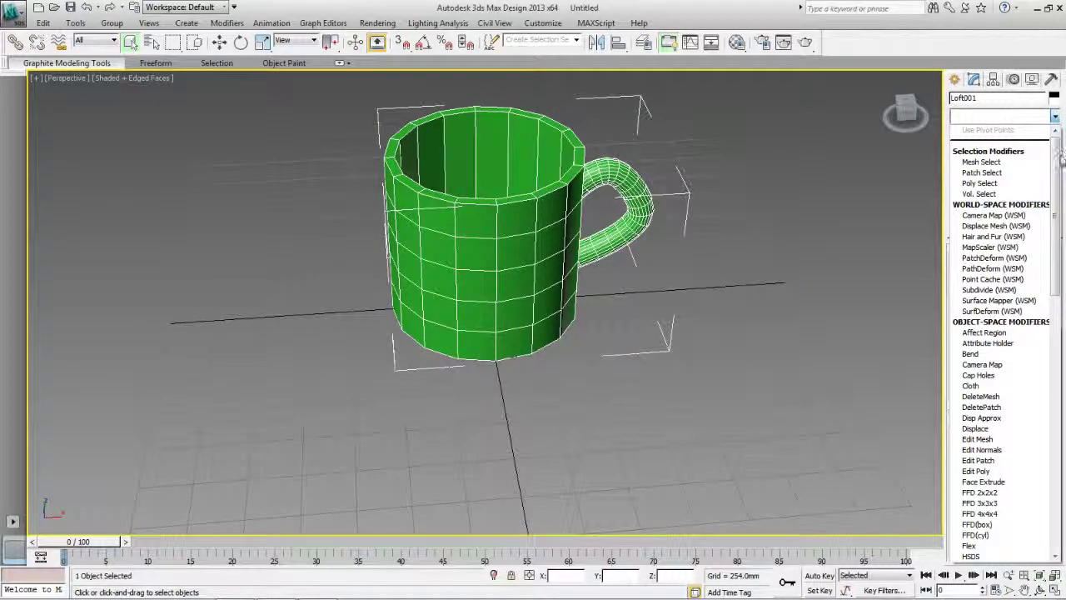
left_click_drag(1062, 143, 1064, 377)
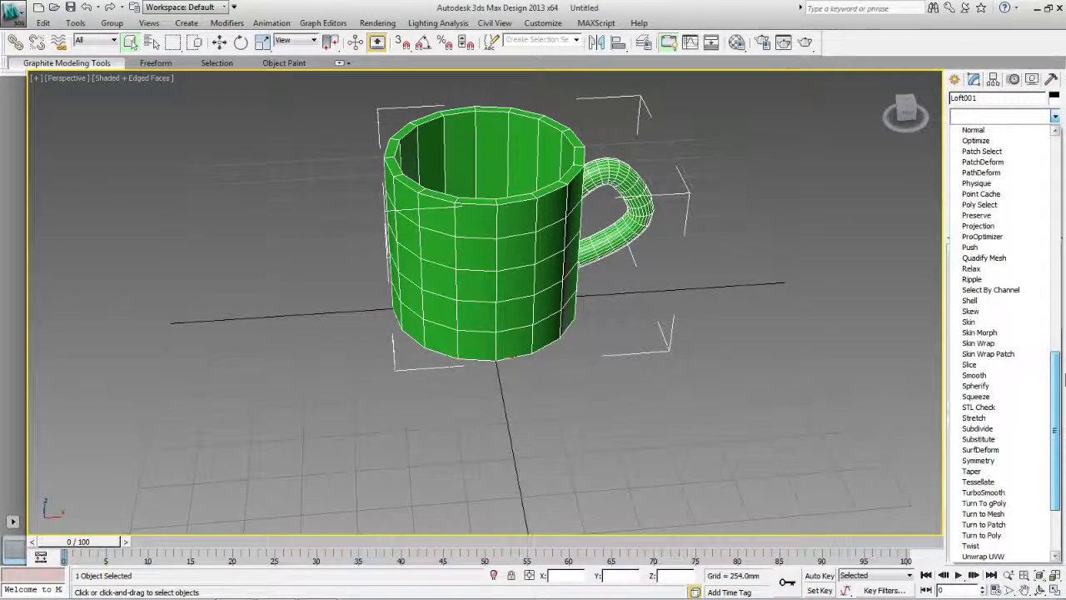
left_click(1003, 496)
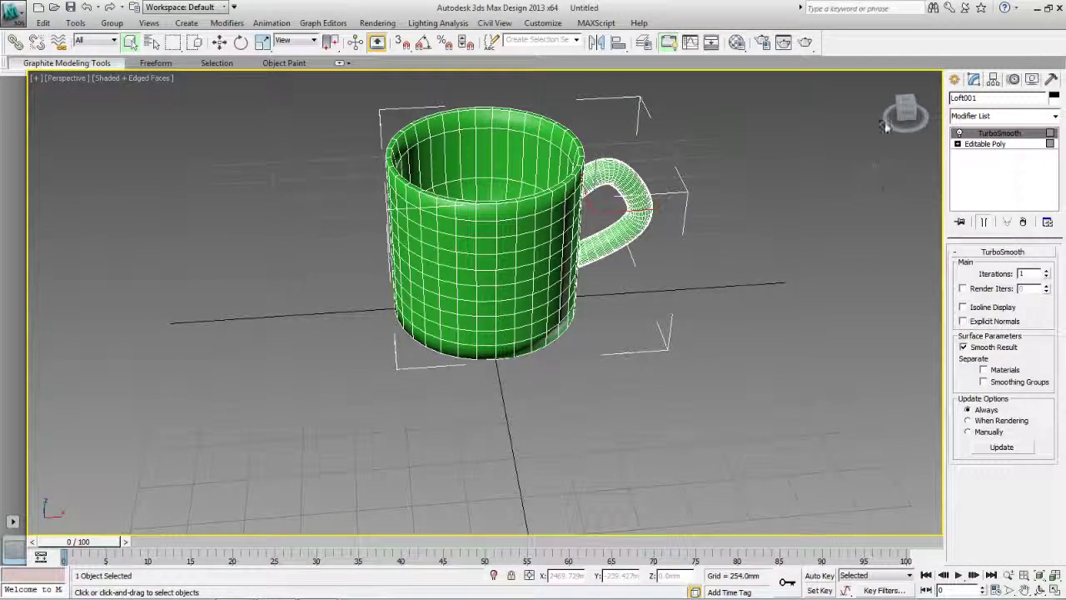
left_click_drag(891, 120, 835, 109)
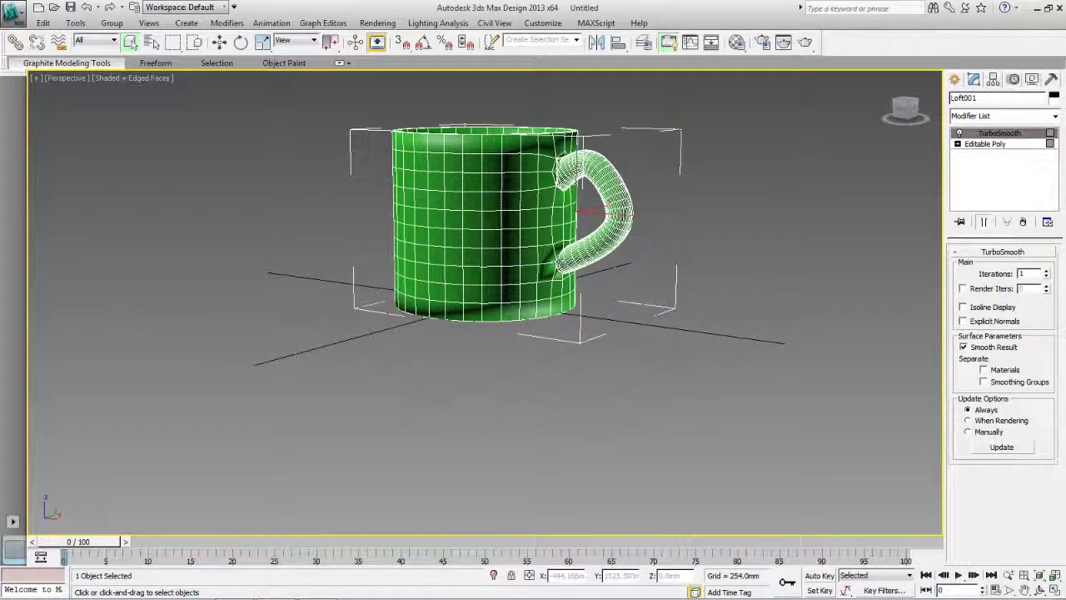
left_click(1025, 221)
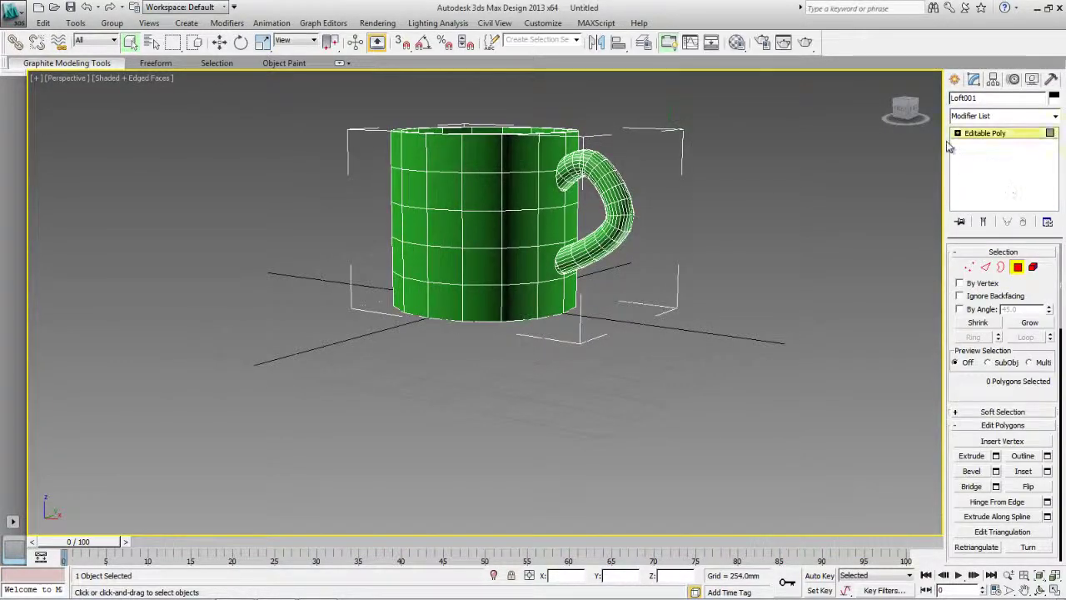
Select the mug's rim edge loop and chamfer it by 25.4mm.
left_click_drag(915, 113, 914, 148)
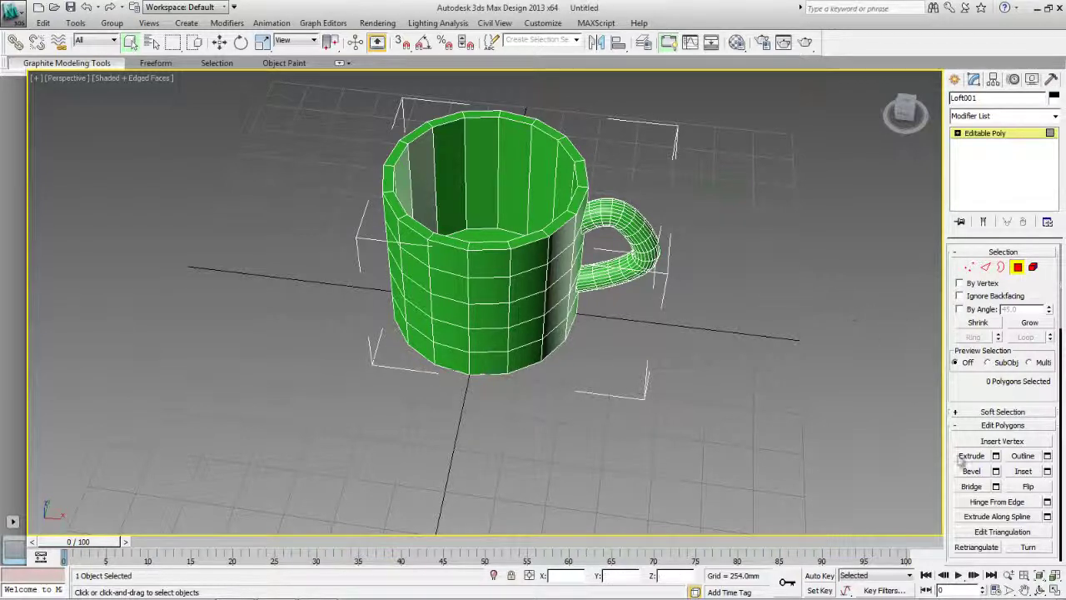
left_click(985, 267)
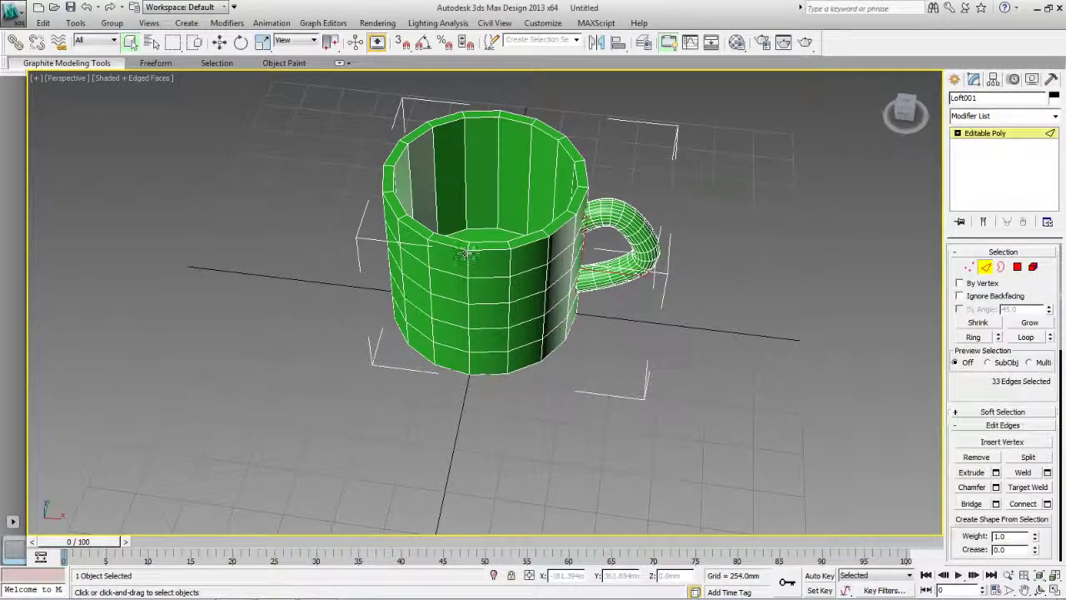
left_click(479, 250)
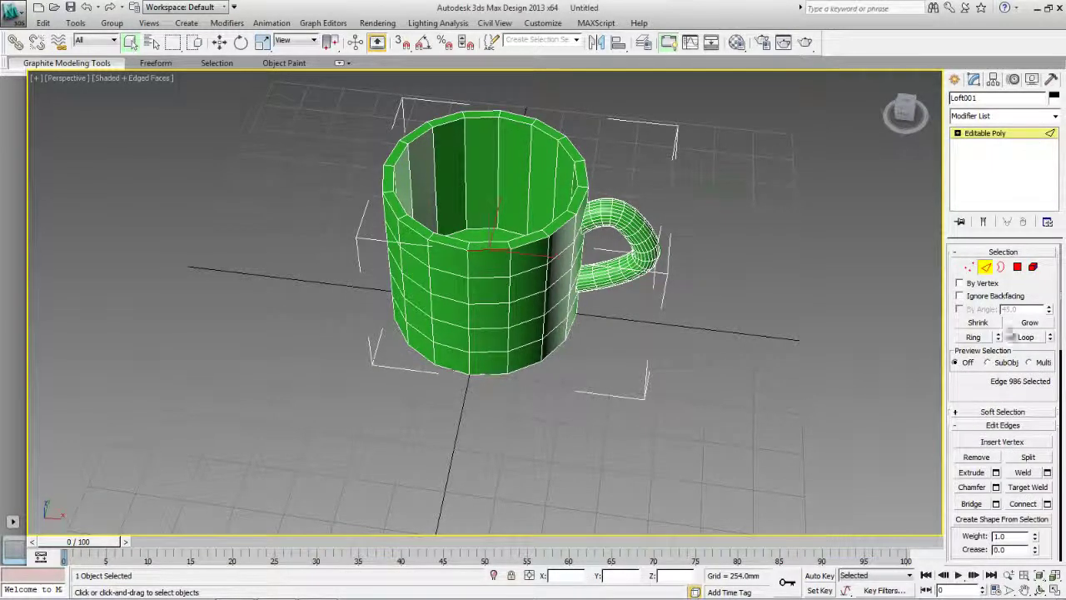
left_click(1021, 337)
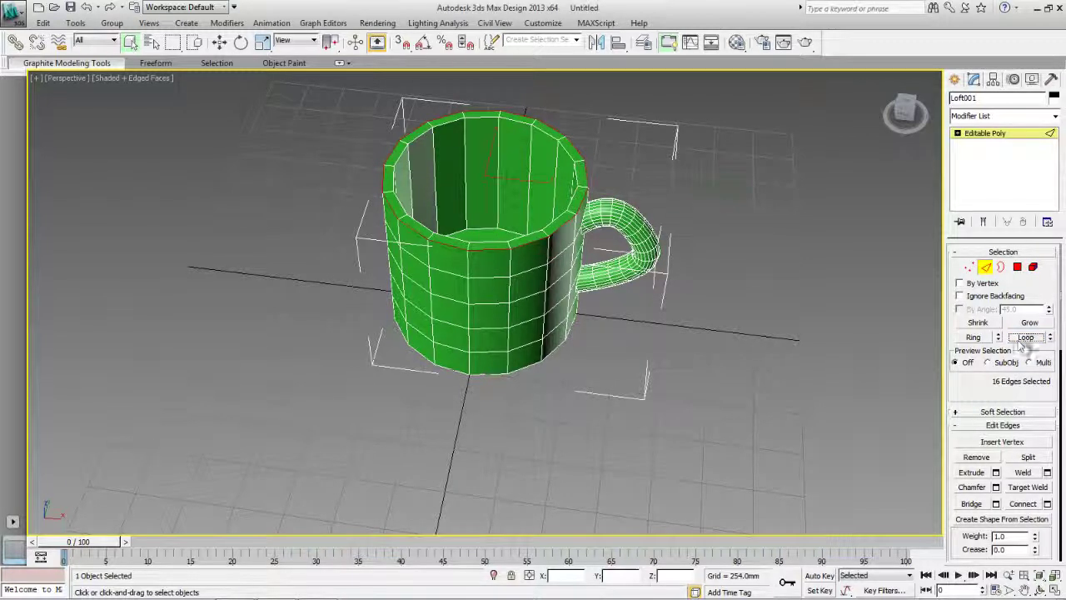
scroll(1033, 374, "down", 3)
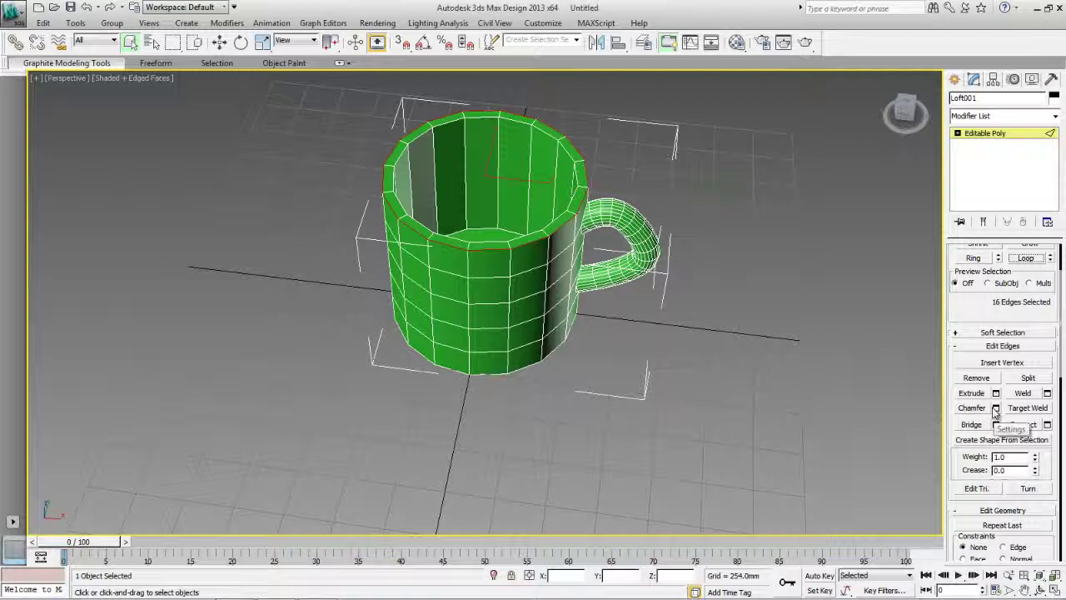
left_click(995, 408)
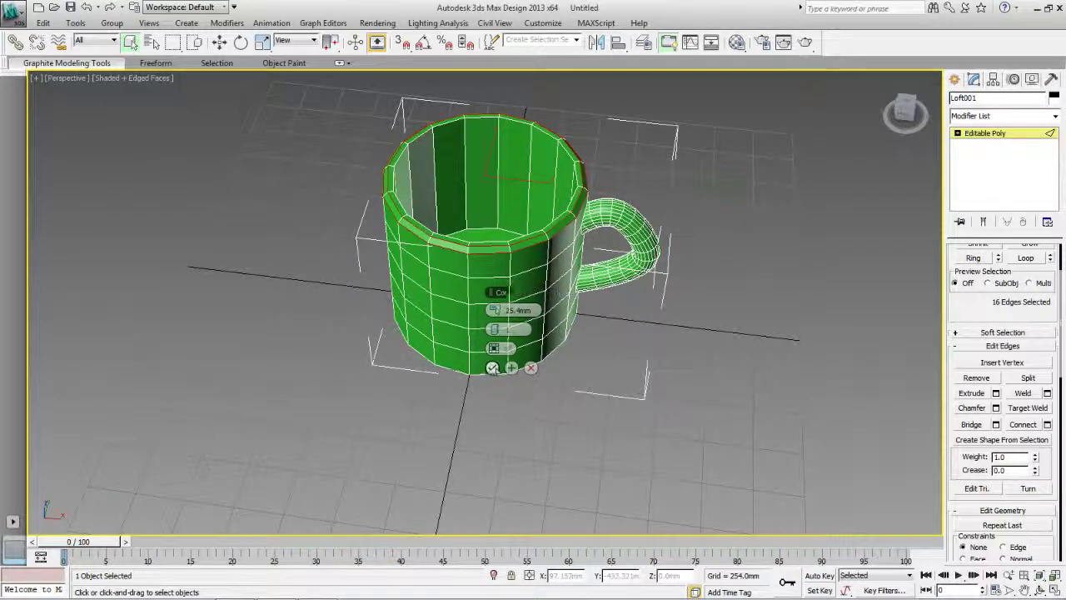
left_click(493, 368)
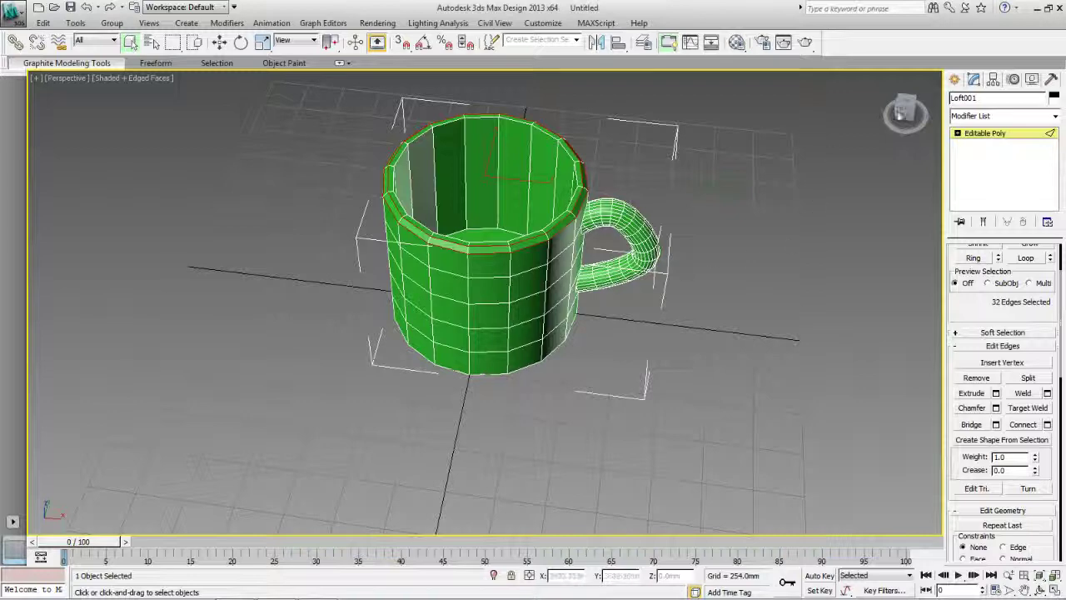
left_click(908, 117)
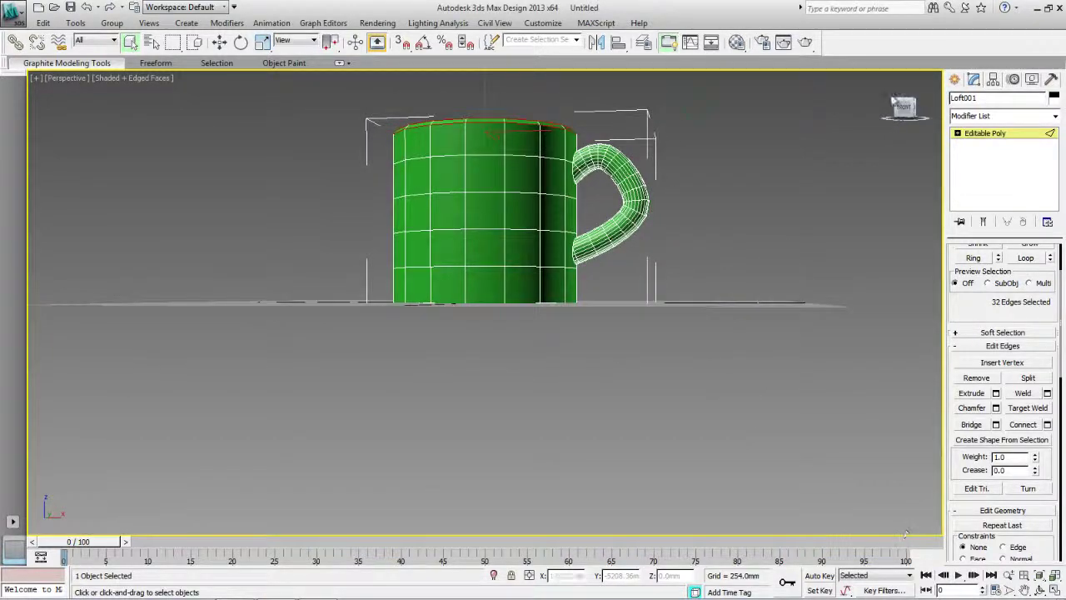
mouse_move(906, 113)
left_mouse_down()
mouse_move(850, 83)
mouse_move(867, 79)
mouse_move(903, 102)
left_mouse_up()
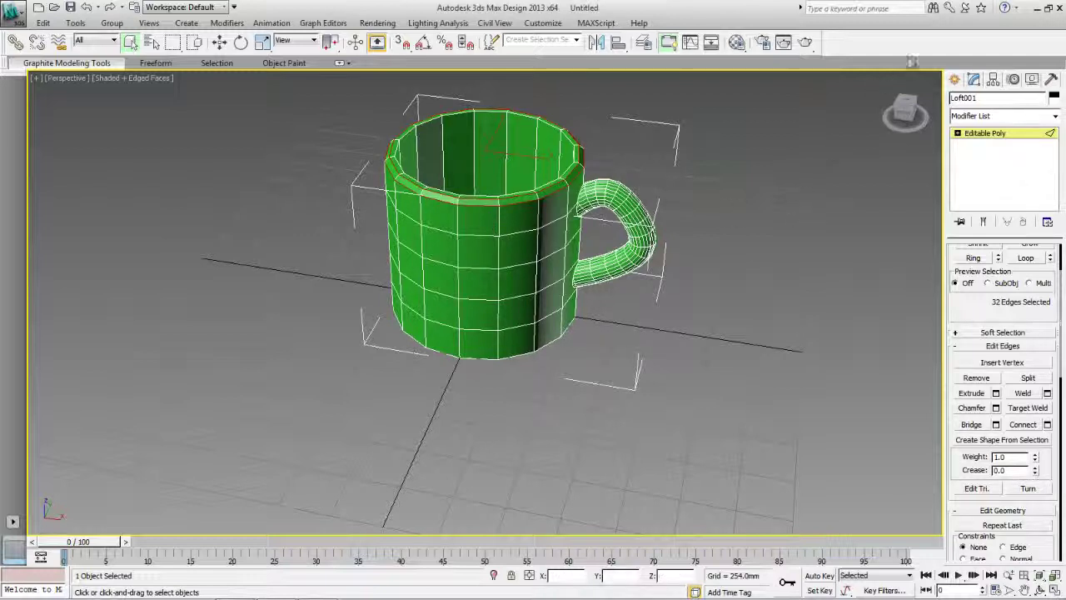
Draw a Standard Primitives cylinder to the right of the mug.
left_click(955, 79)
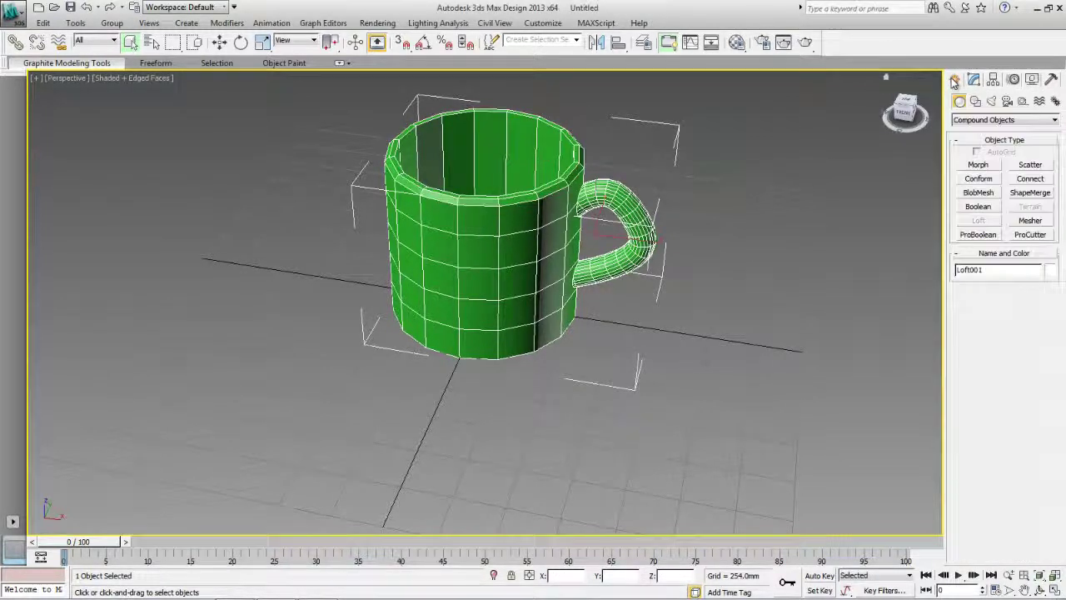
left_click(967, 120)
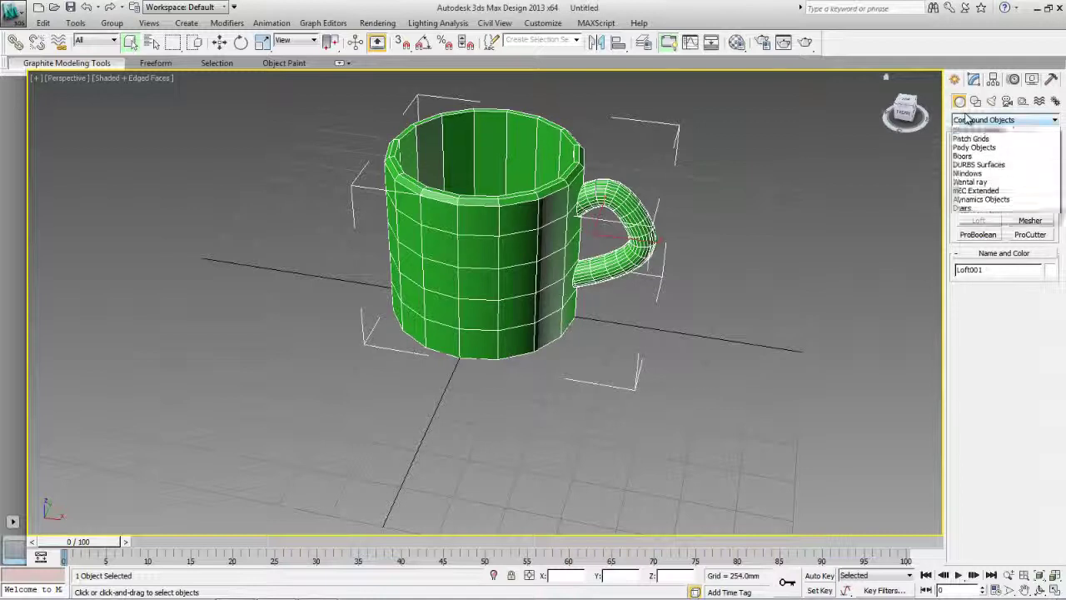
left_click(967, 134)
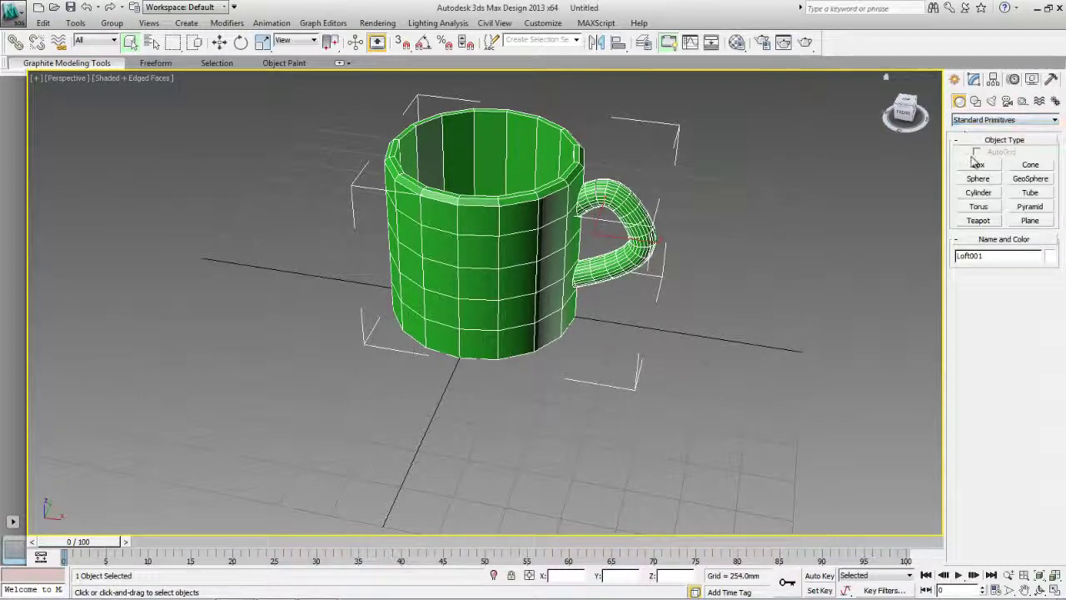
left_click(978, 192)
left_click_drag(741, 318, 789, 318)
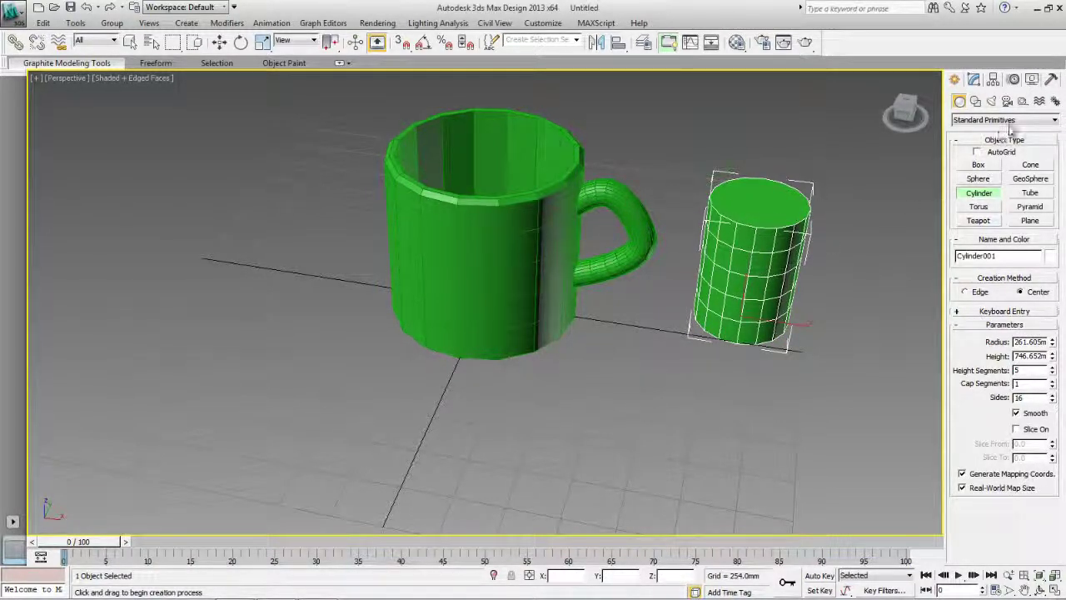
right_click(770, 265)
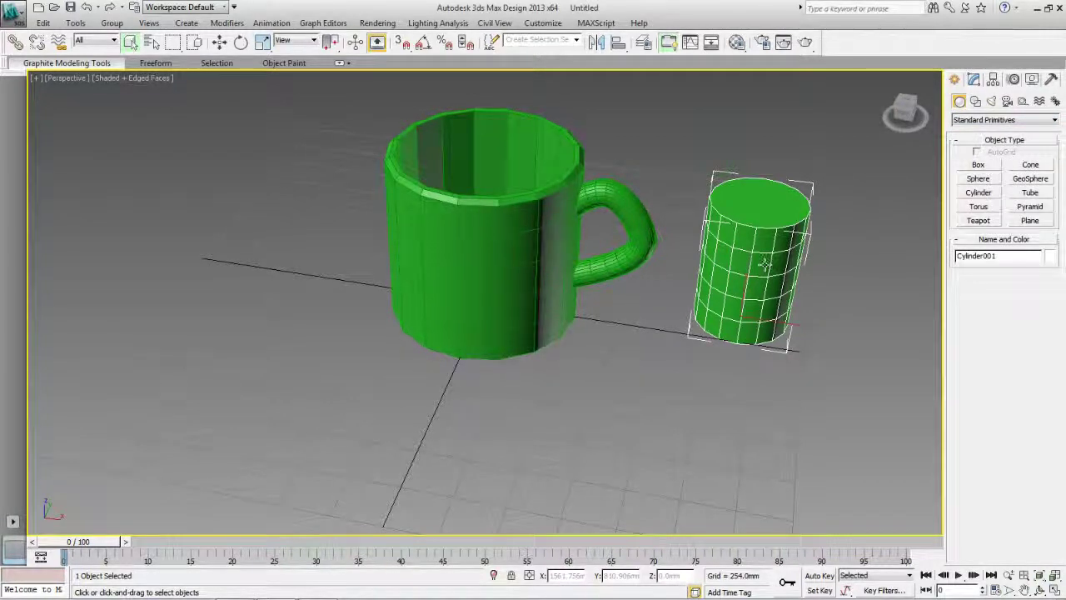
Convert the new cylinder to an Editable Poly.
right_click(763, 263)
mouse_move(799, 385)
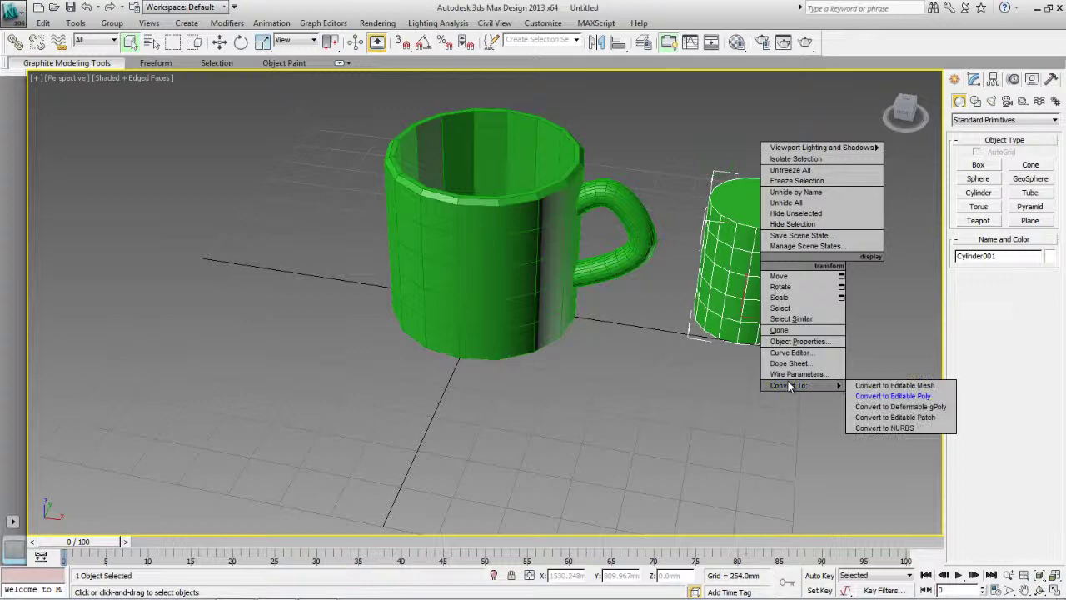
left_click(902, 396)
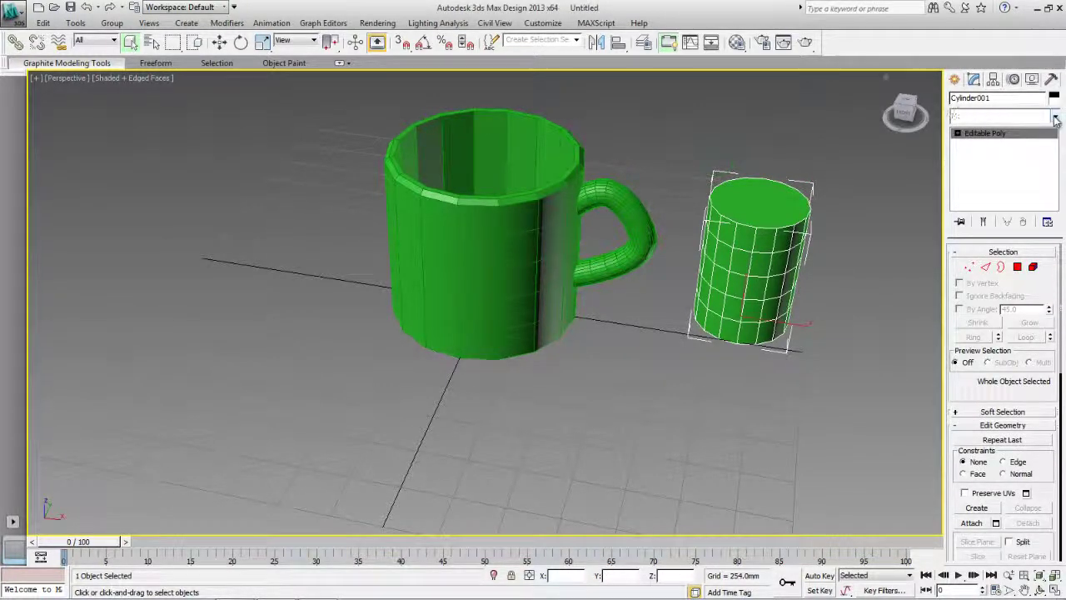
Try a TurboSmooth modifier on the cylinder, then undo it.
left_click(1055, 116)
left_click_drag(1055, 158, 1060, 371)
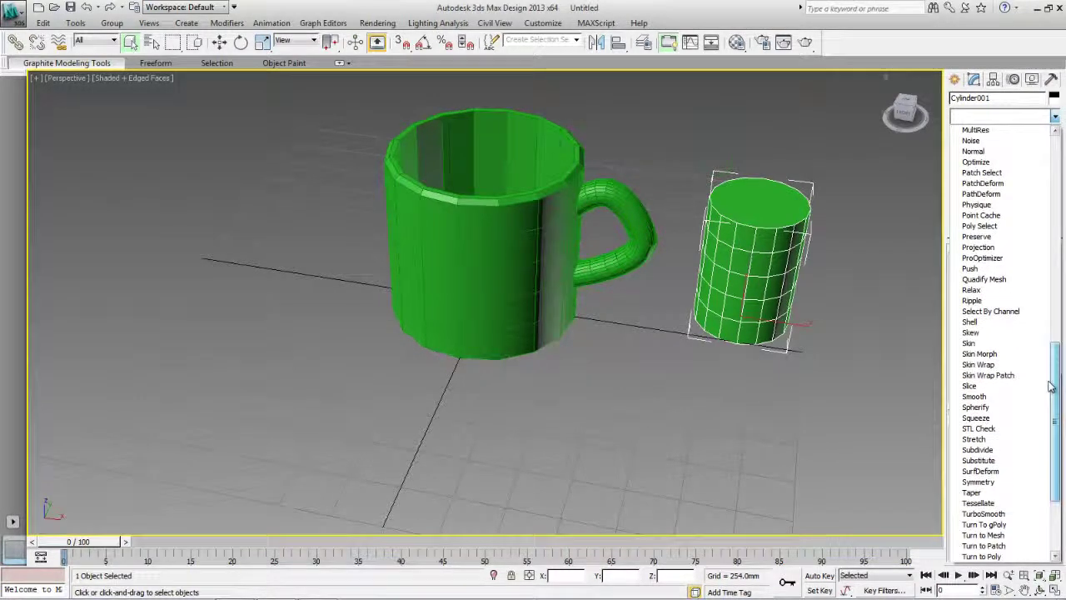
left_click(991, 514)
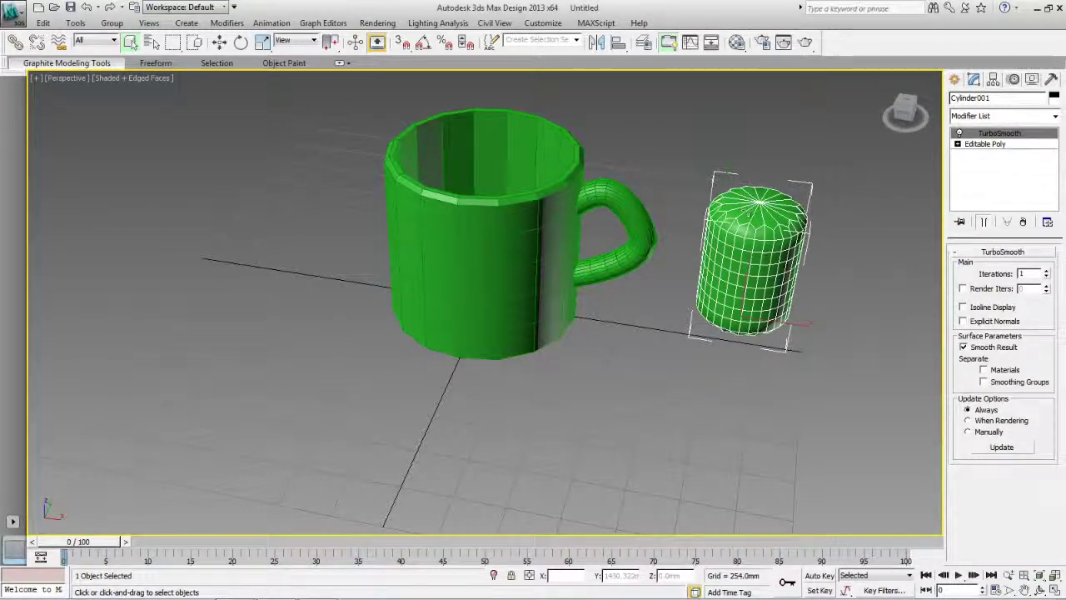
left_click(86, 7)
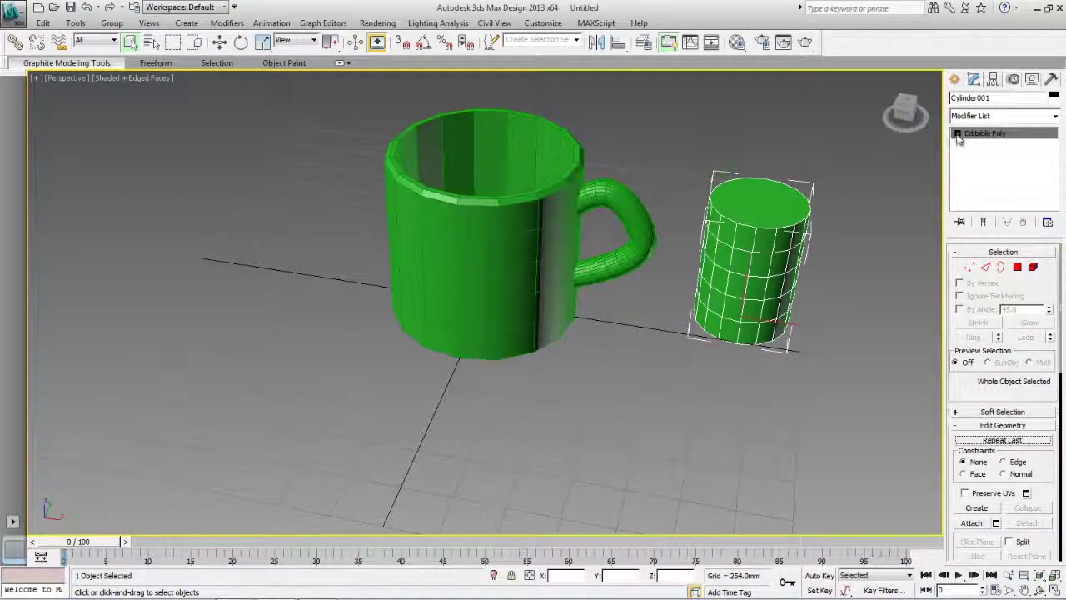
Enter the cylinder's Vertex sub-object level, then return to the whole object.
left_click(958, 134)
left_click(982, 144)
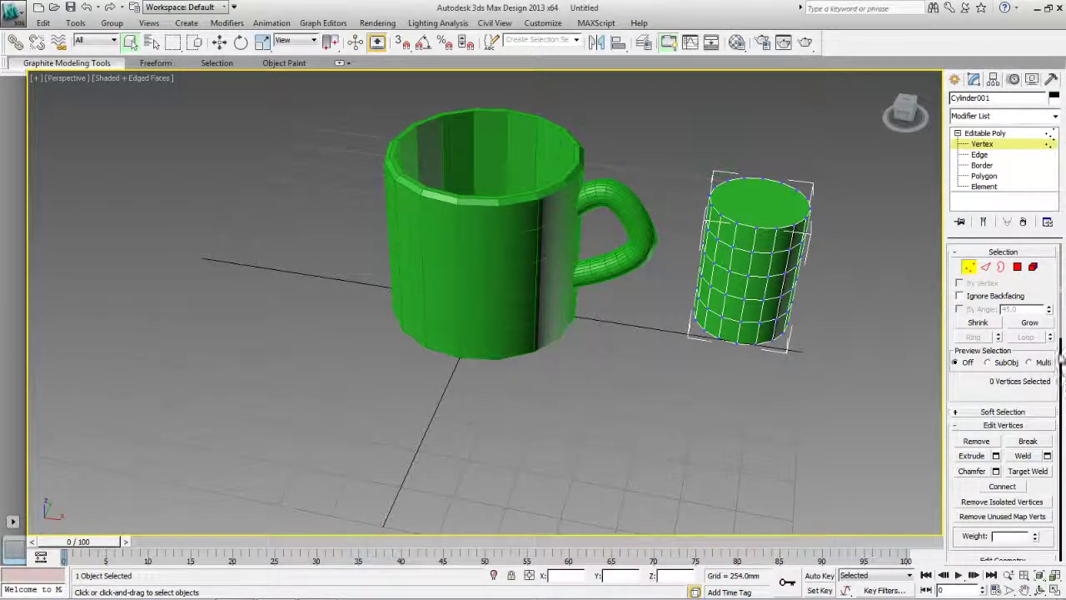
left_click_drag(1061, 323, 1062, 358)
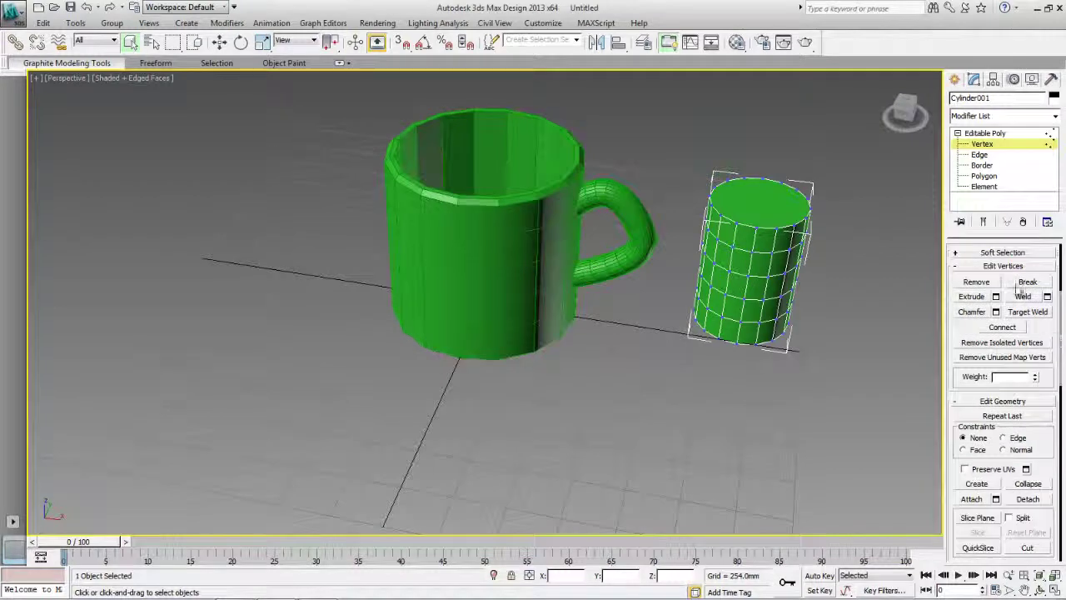
left_click(980, 134)
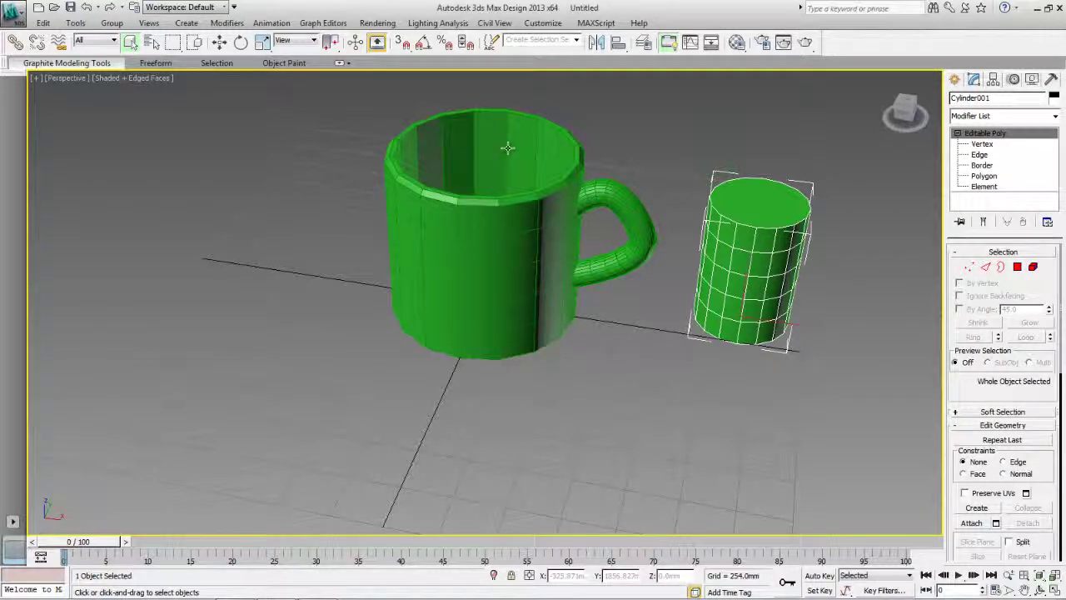
left_click(905, 108)
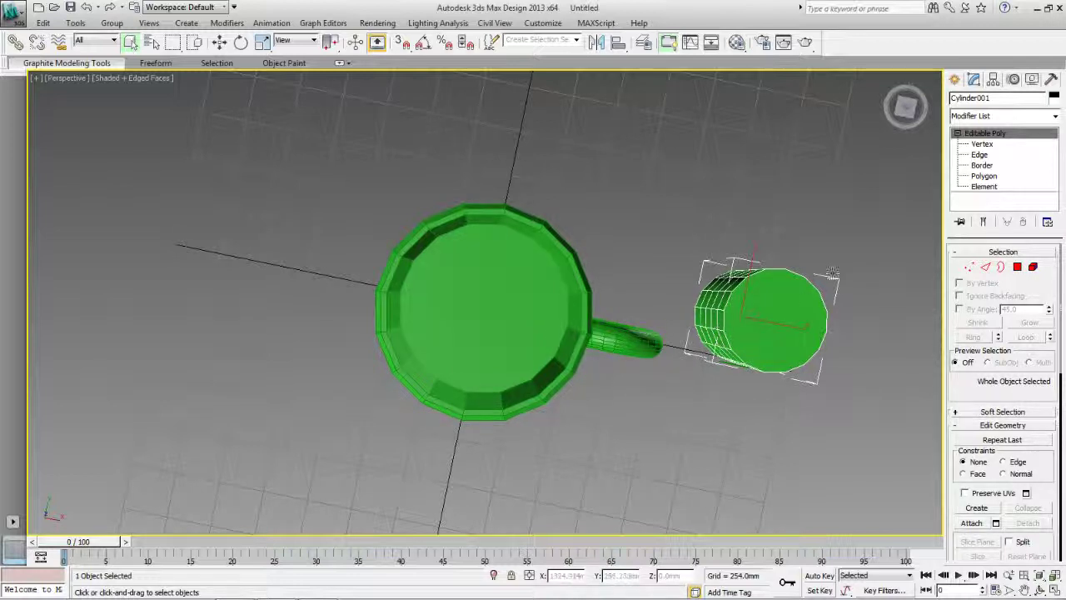
left_click(883, 96)
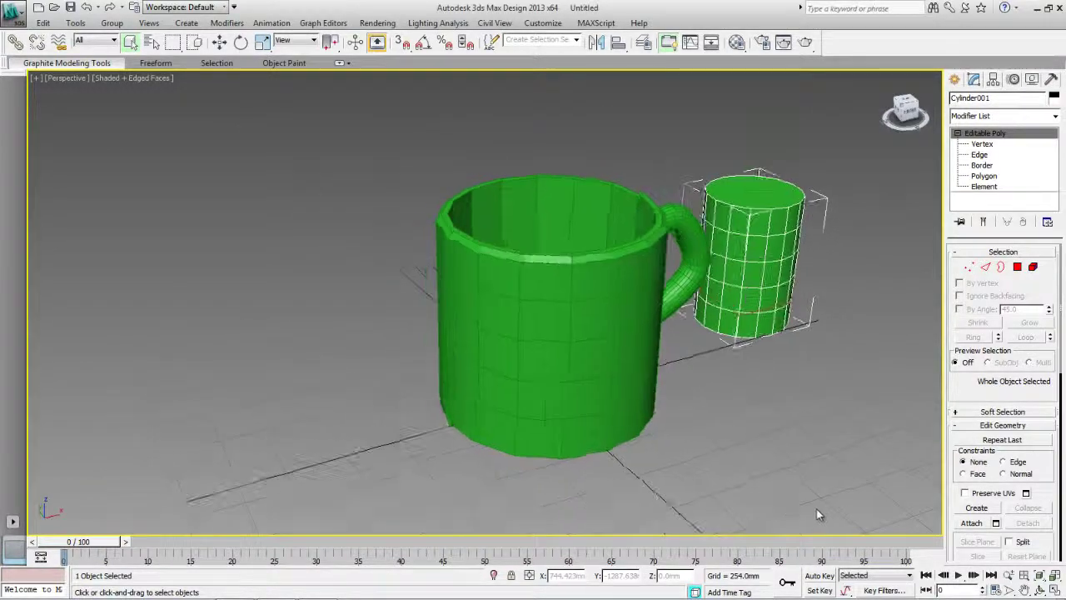
middle_click_drag(816, 515, 893, 96, "alt")
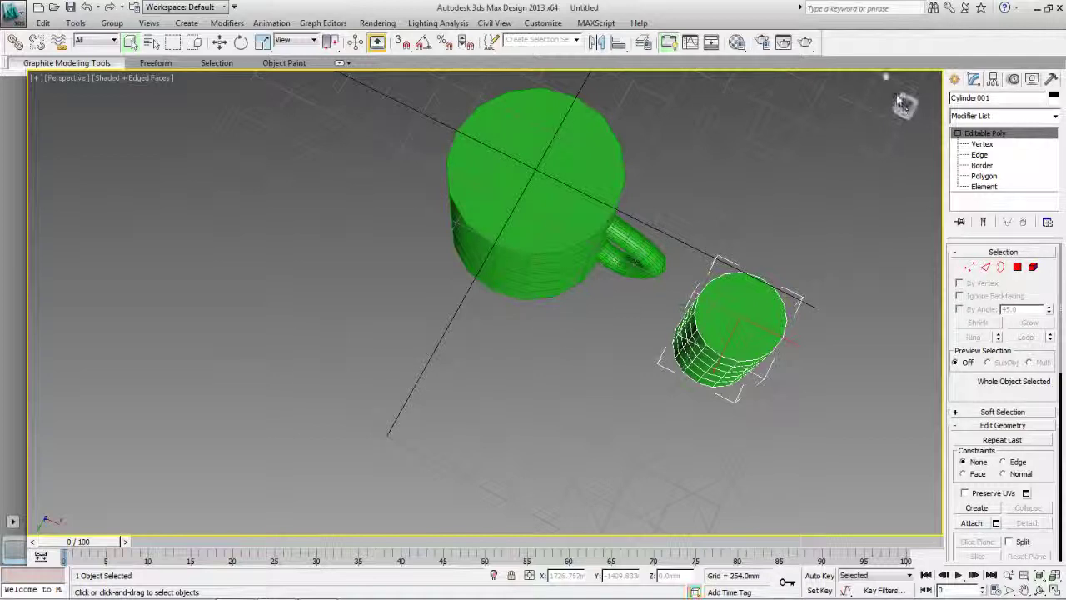
left_click(886, 76)
left_click(886, 76)
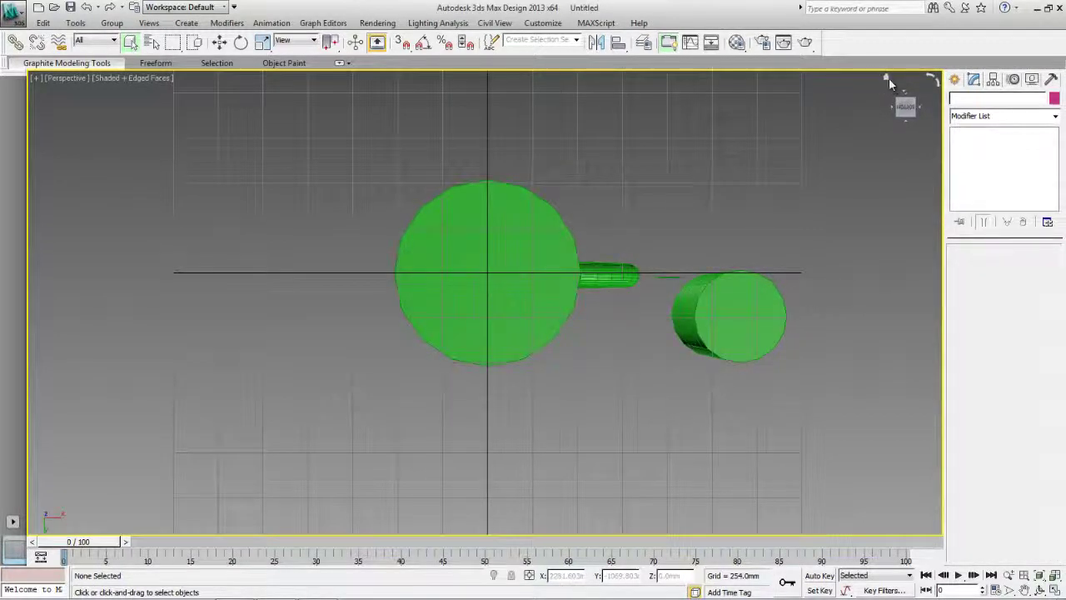
left_click(885, 76)
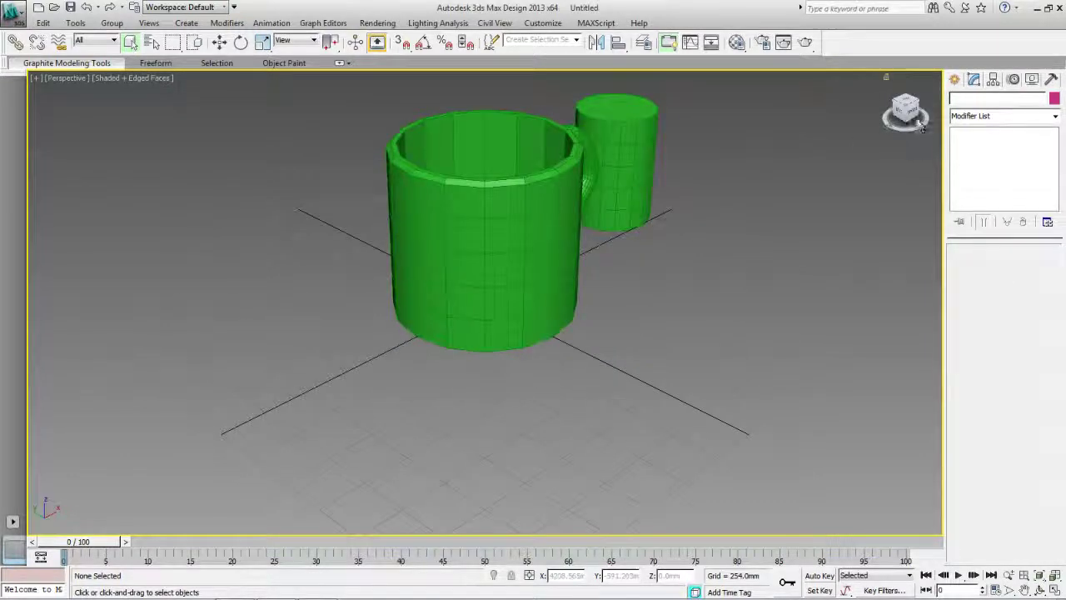
left_click_drag(907, 113, 798, 107)
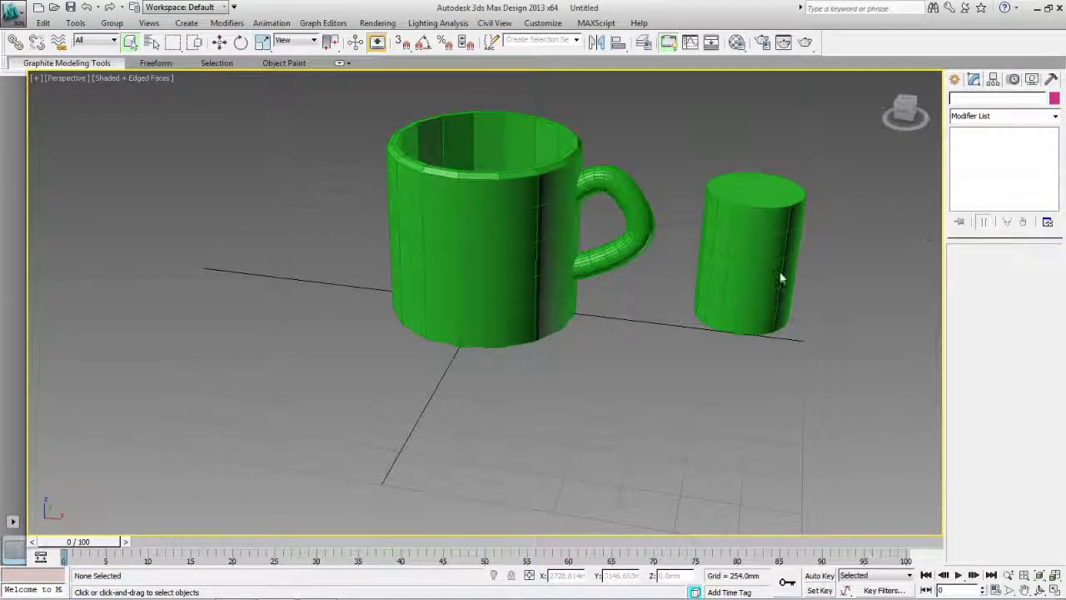
scroll(821, 249, "down", 3)
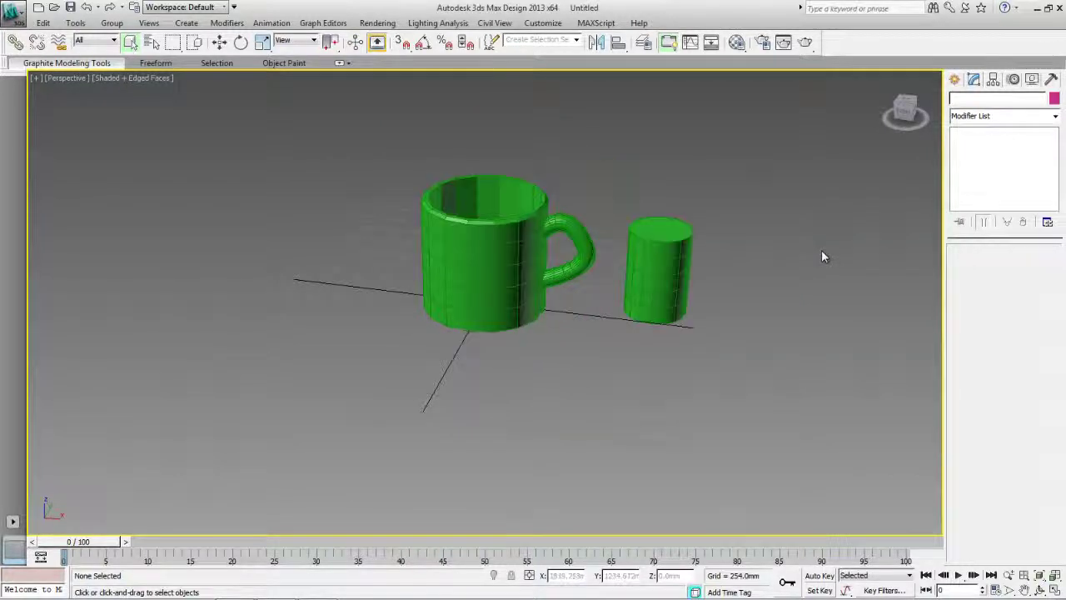
left_click(662, 272)
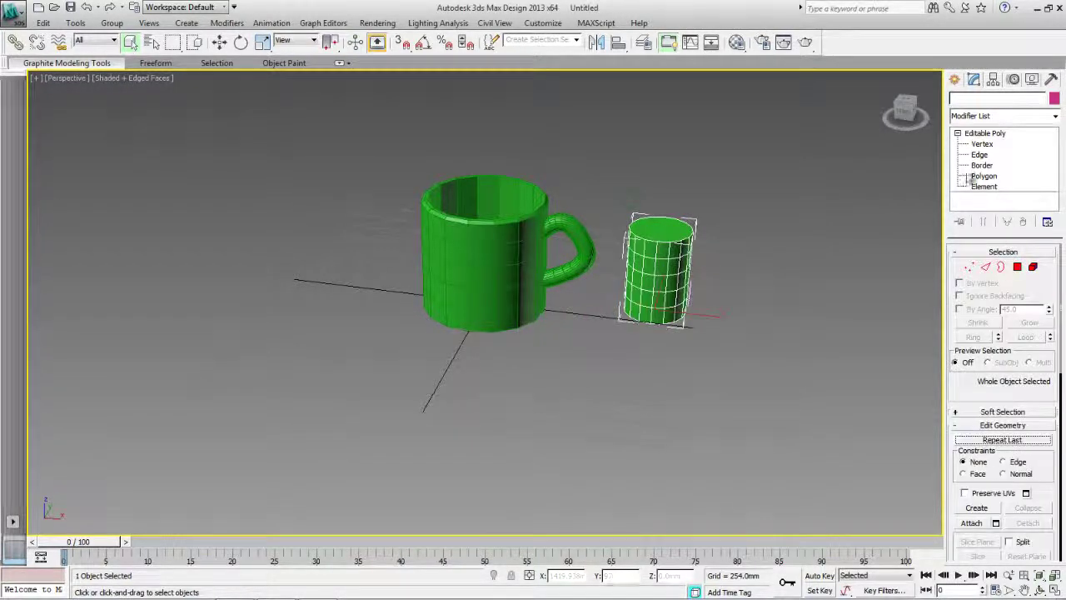
Delete the spare cylinder and draw a tall, thin box beside the mug.
key("Delete")
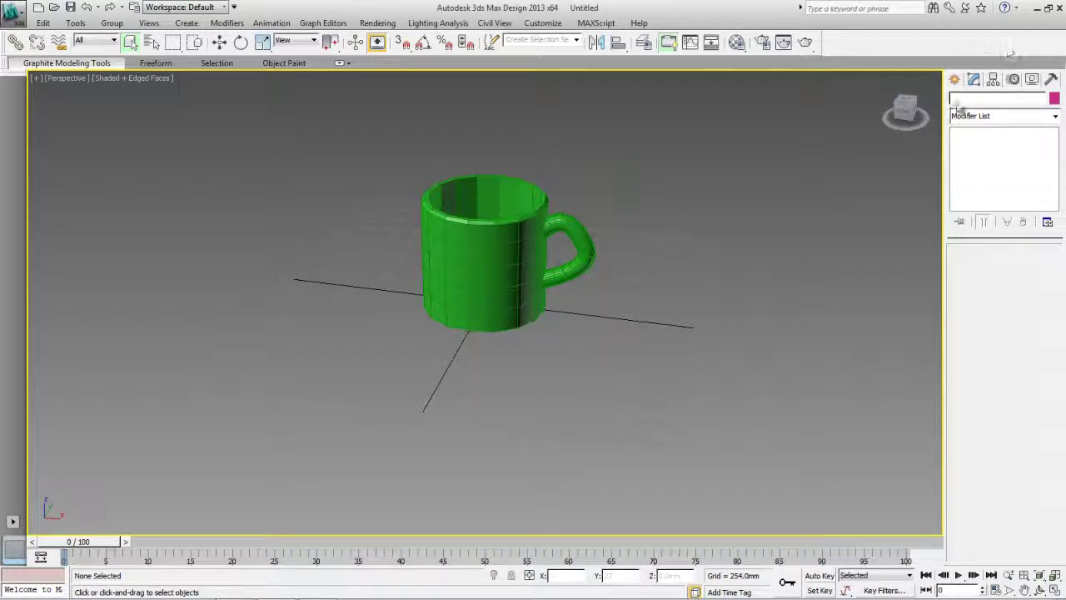
left_click(954, 79)
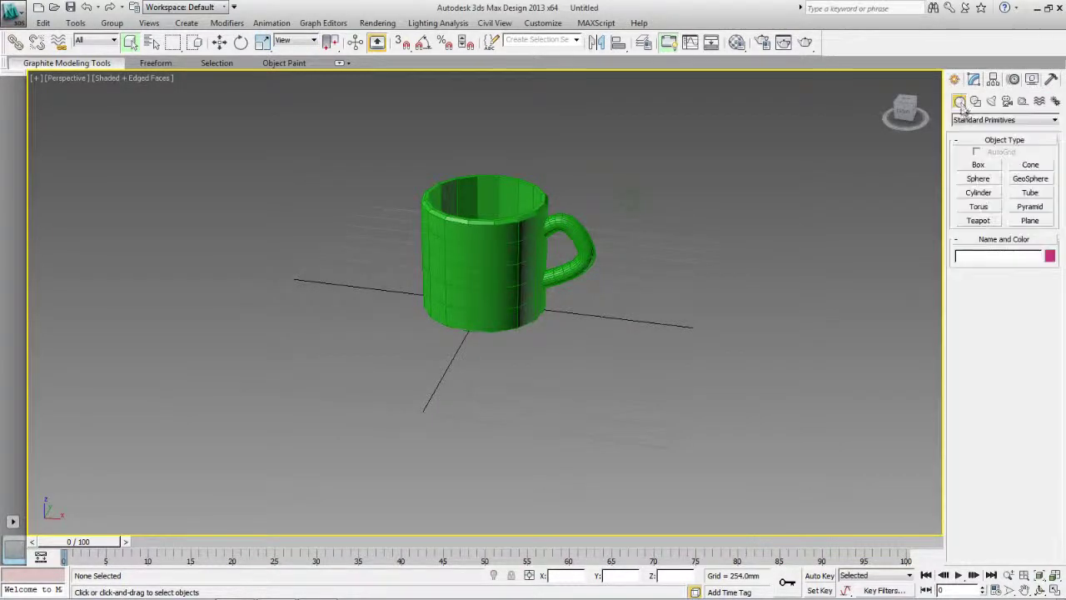
left_click(974, 166)
left_click_drag(662, 317, 674, 327)
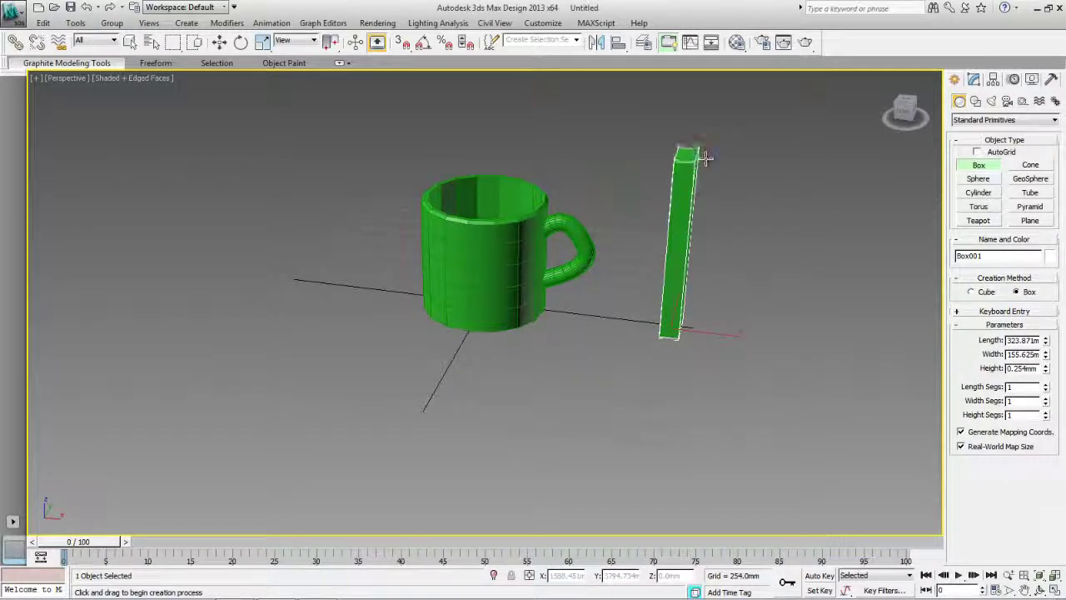
left_click(704, 158)
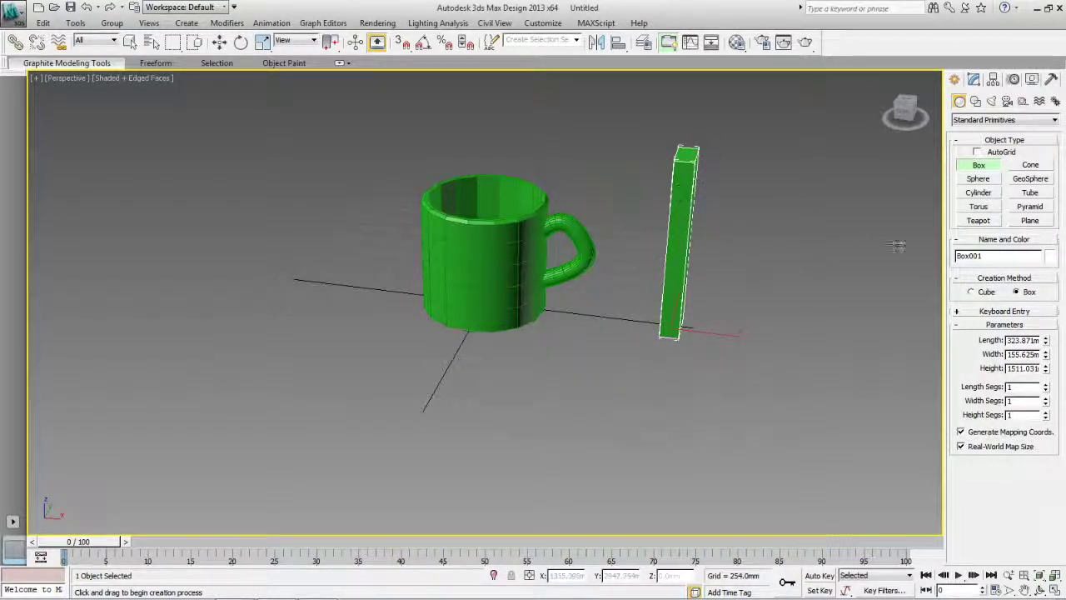
Set the box to 4 length, 5 width and 10 height segments.
left_click(1045, 384)
left_click(1045, 384)
left_click(1045, 384)
left_click(1047, 398)
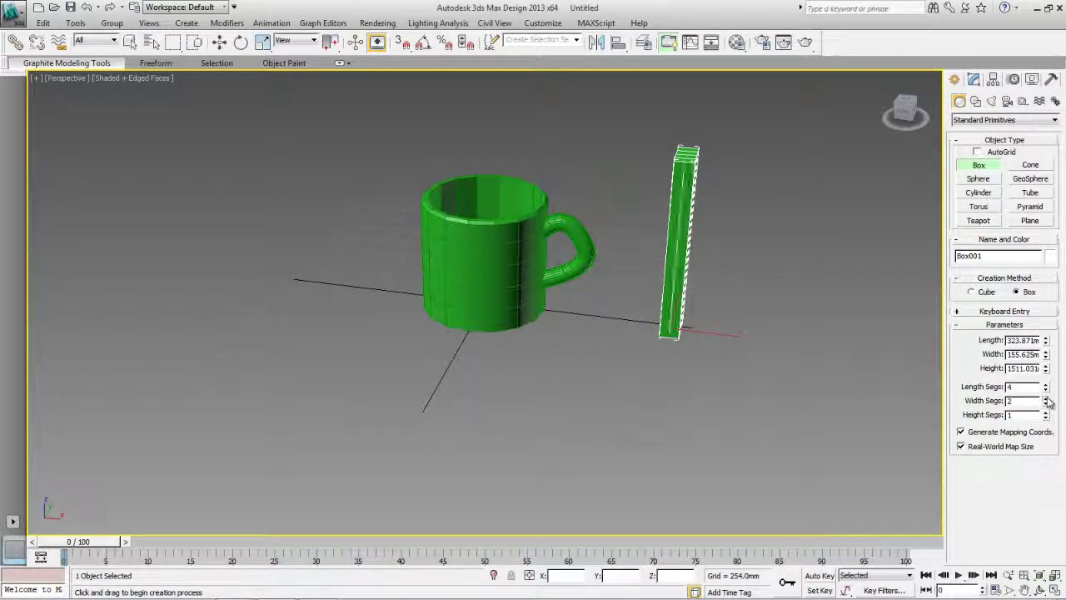
left_click(1046, 398)
left_click(1046, 398)
left_click(1046, 398)
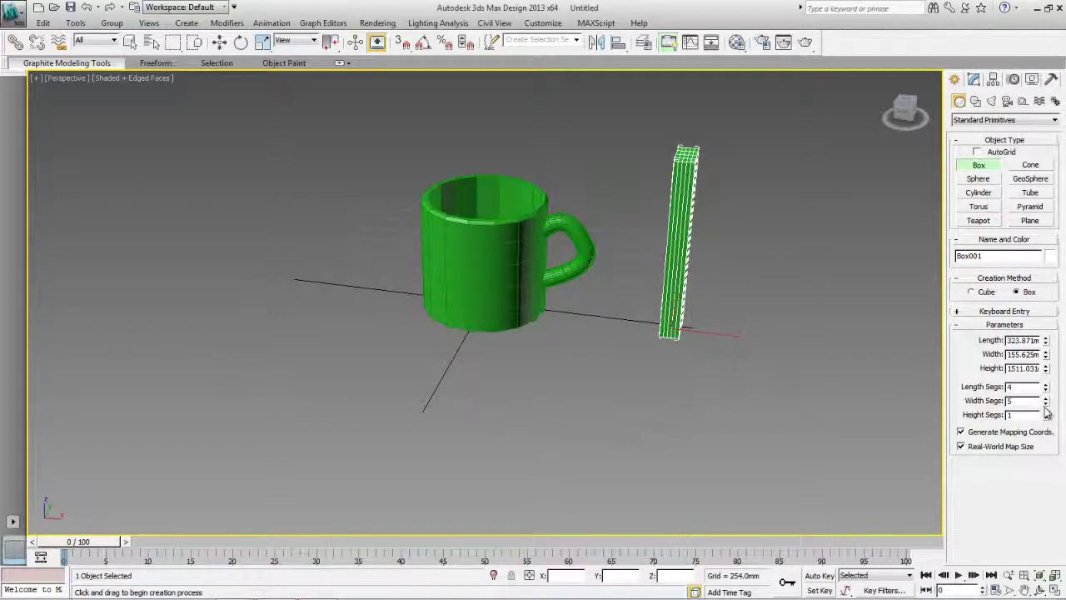
left_click(1046, 412)
left_click(1045, 412)
left_click(1046, 412)
left_click(1045, 412)
left_click(1045, 412)
left_click(1046, 412)
left_click(1045, 412)
left_click(1046, 412)
left_click(1046, 413)
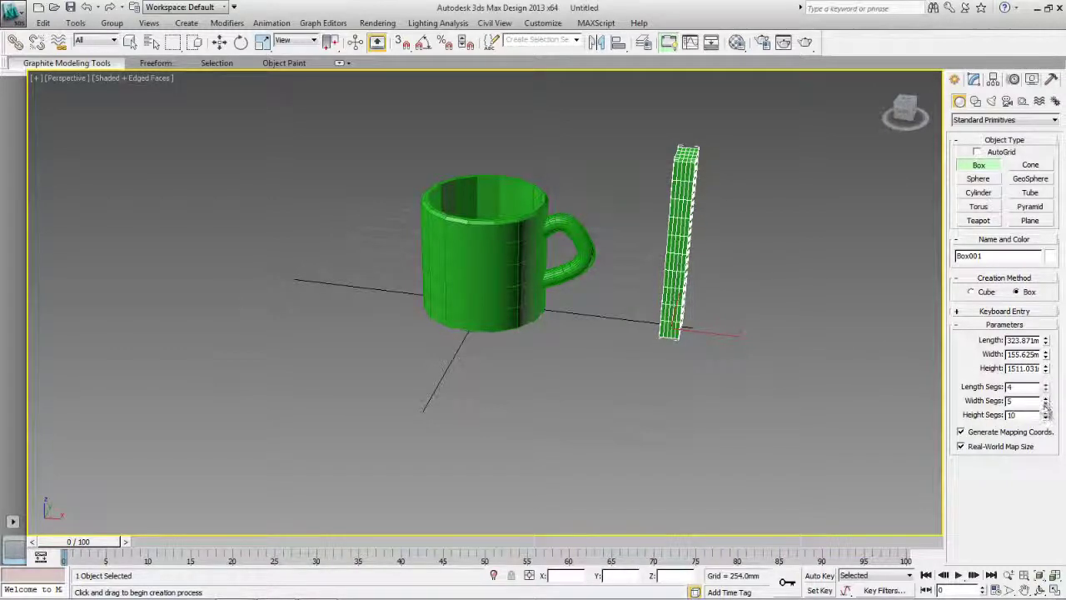
Convert the tall box to an Editable Poly.
right_click(684, 206)
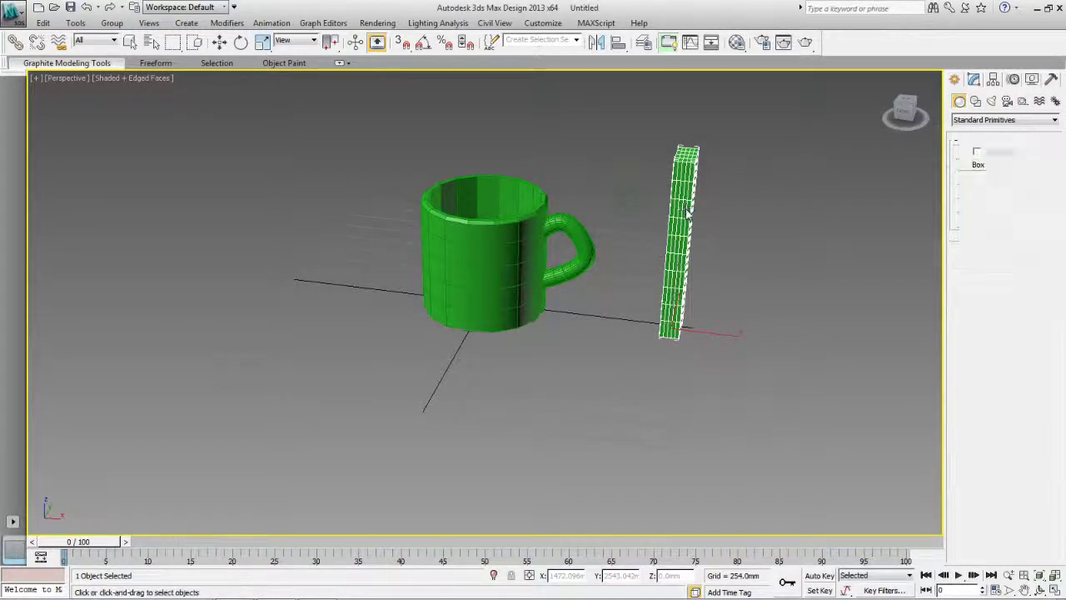
right_click(679, 207)
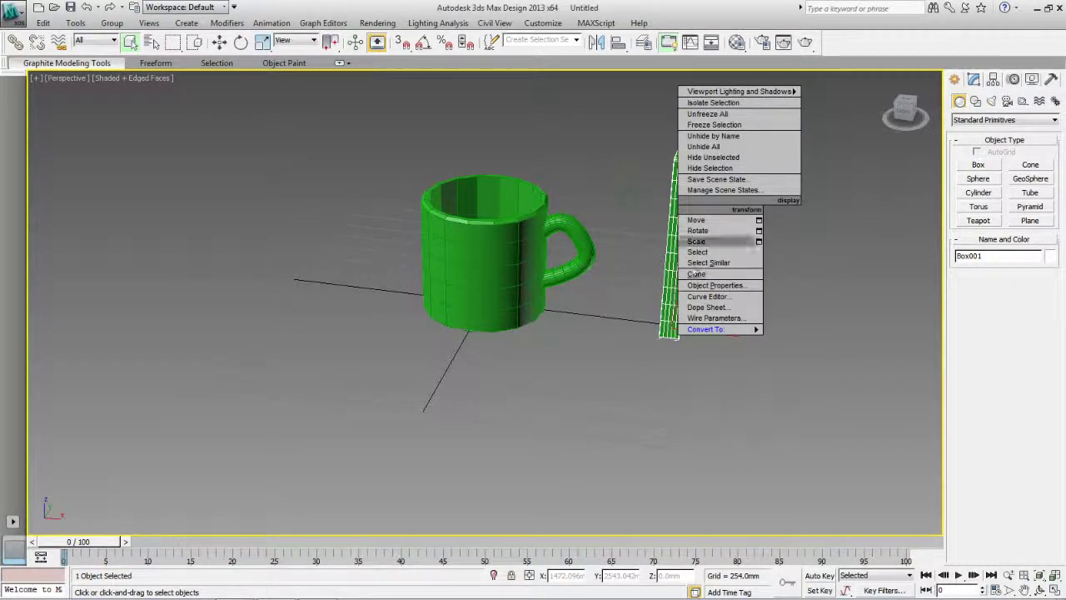
mouse_move(733, 329)
left_click(787, 339)
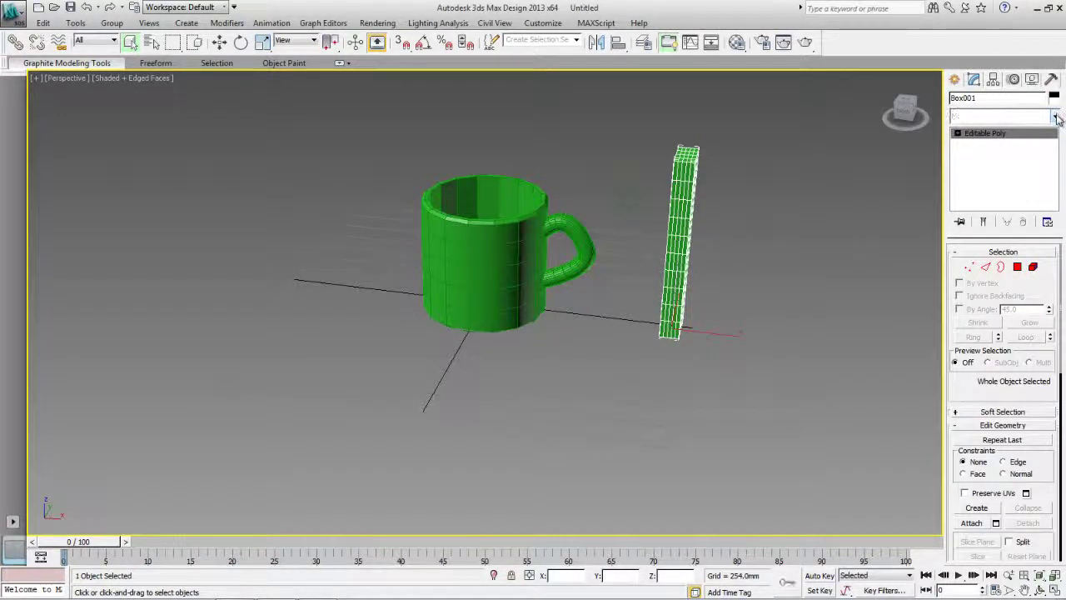
Add a Twist modifier with an angle of 443 degrees.
left_click(1055, 116)
left_click_drag(1060, 172, 1060, 400)
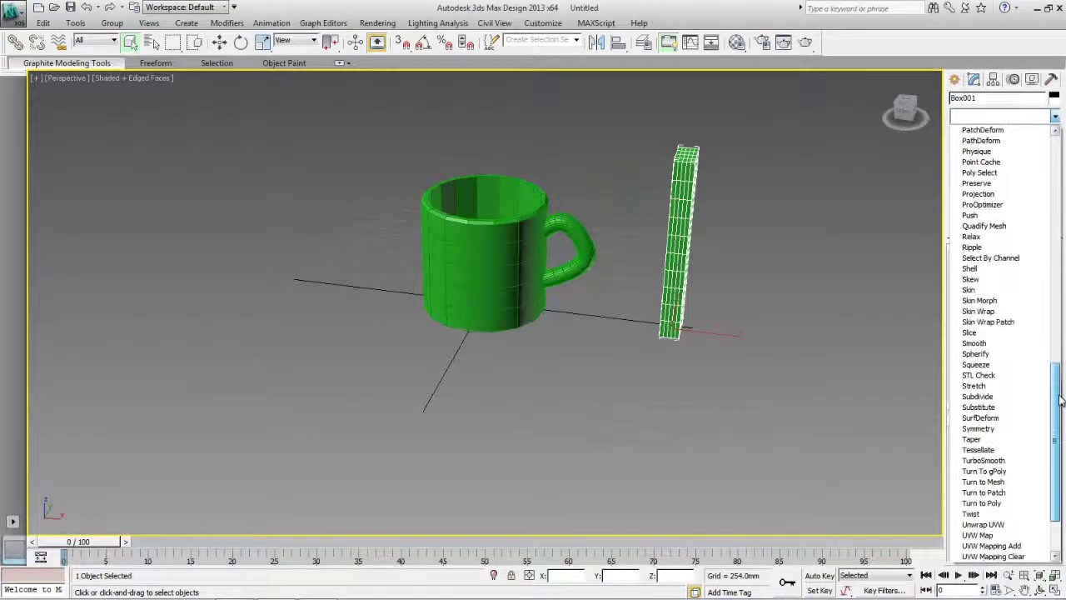
left_click(982, 513)
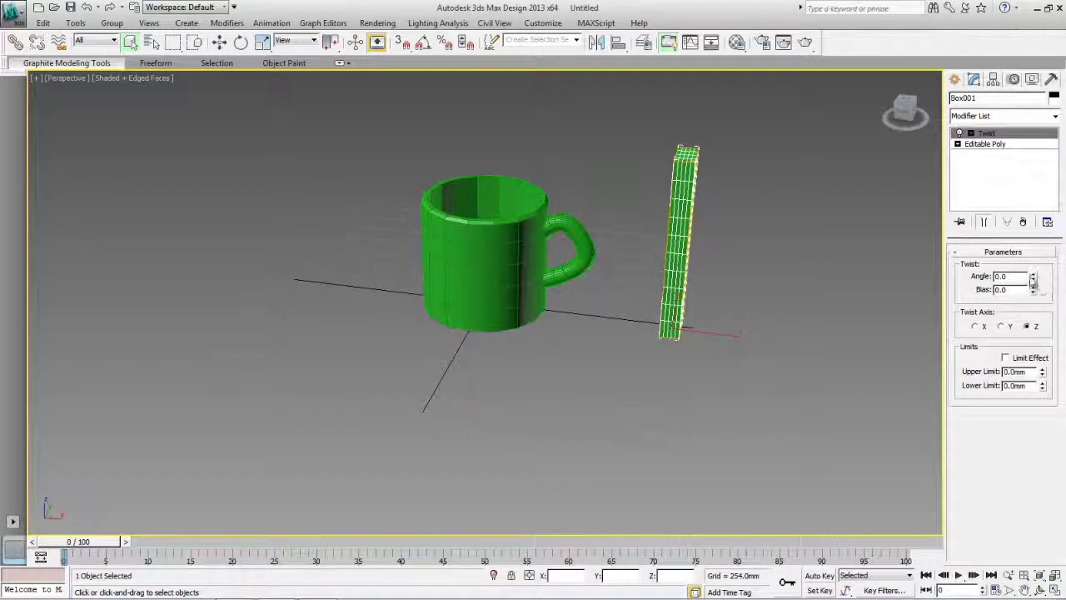
left_click_drag(1034, 277, 1060, 143)
Add a Bend modifier at 184.5 degrees to arch the twisted box, then delete the box.
left_click(1055, 116)
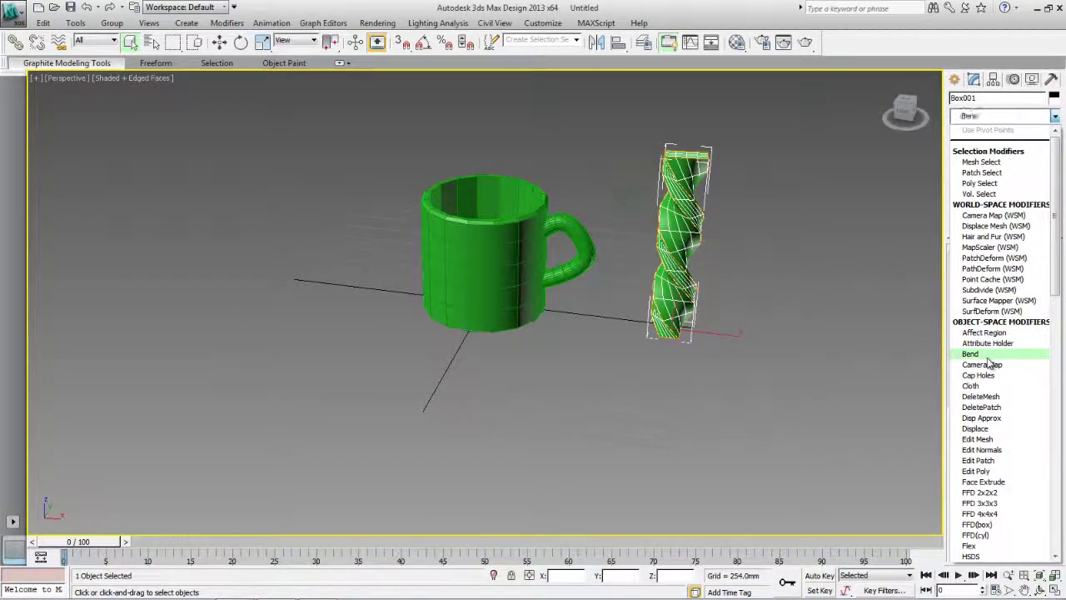
left_click(1032, 353)
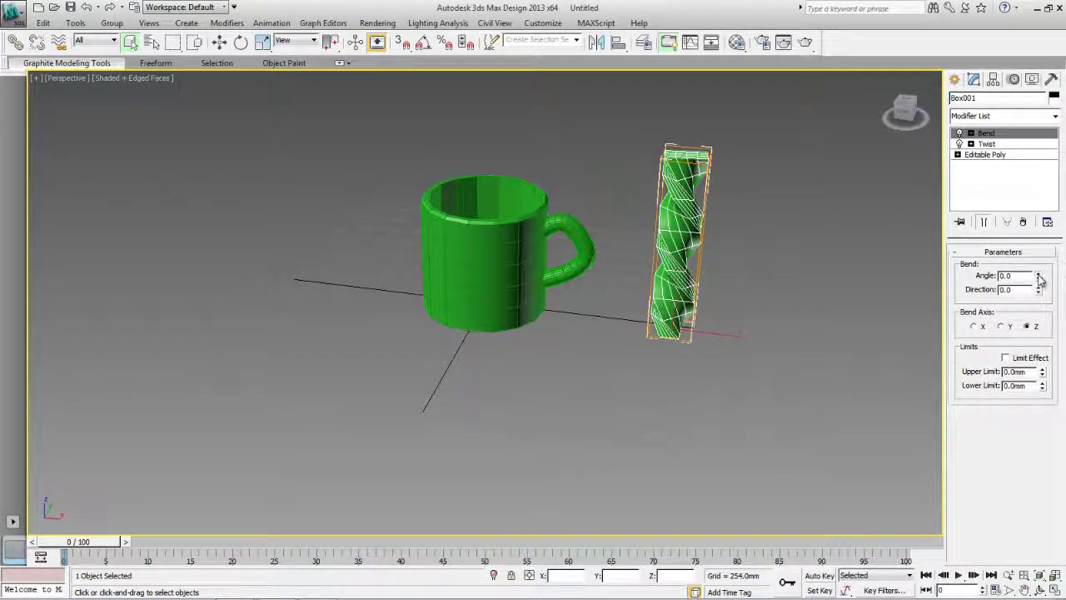
left_click_drag(1037, 275, 1047, 36)
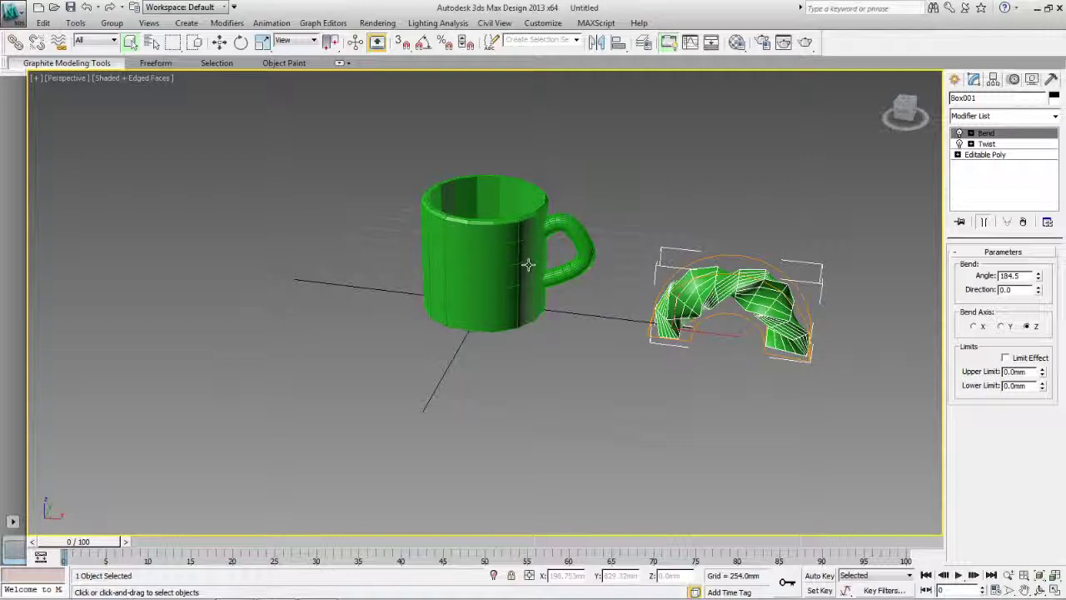
key("Delete")
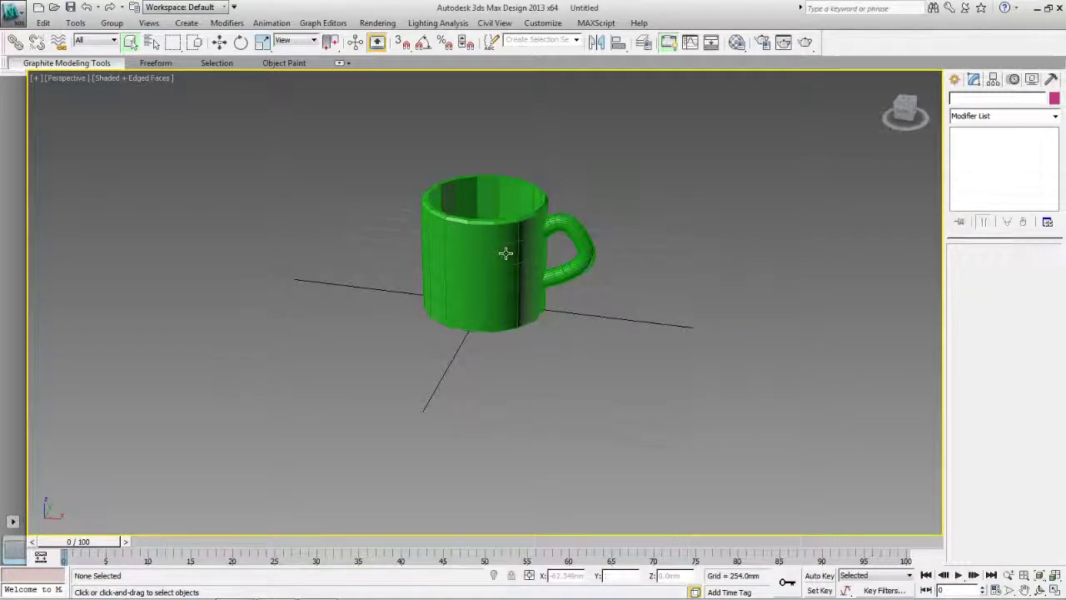
Delete the mug and draw a new cylinder at the grid centre.
left_click(505, 253)
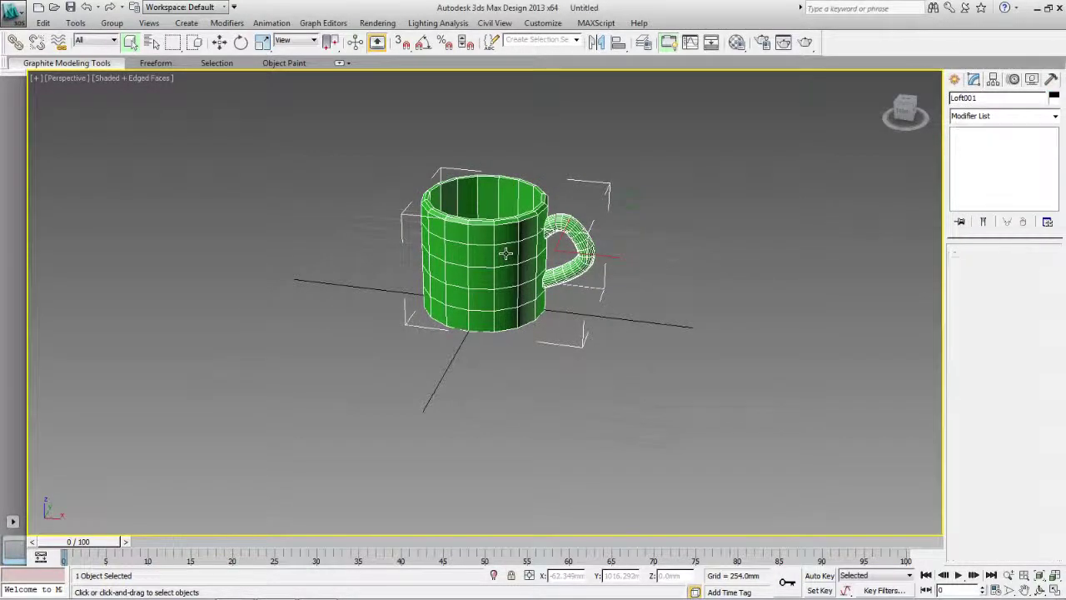
key("Delete")
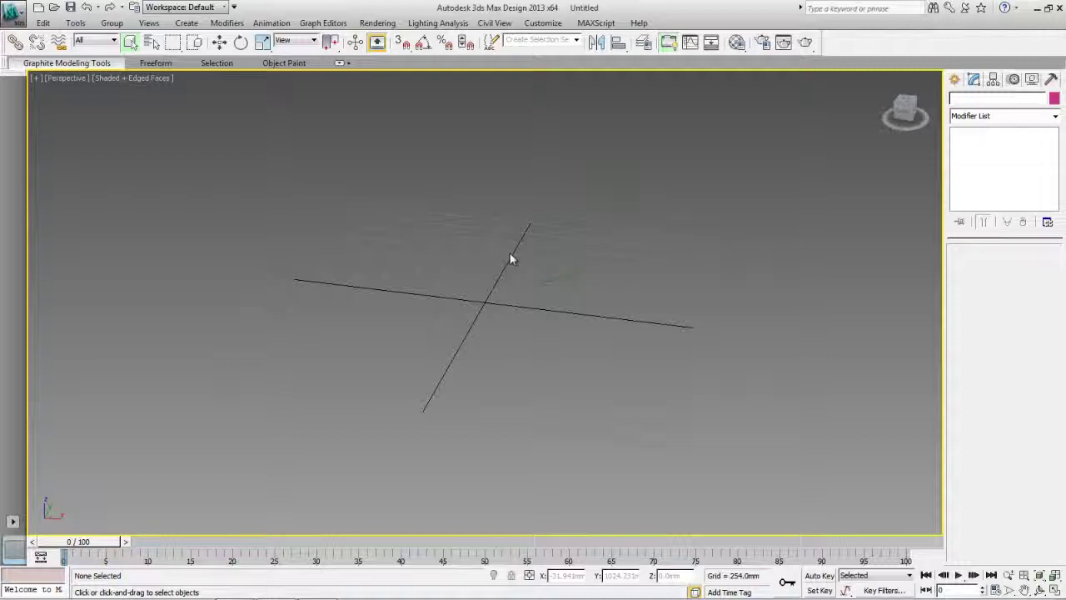
left_click(955, 80)
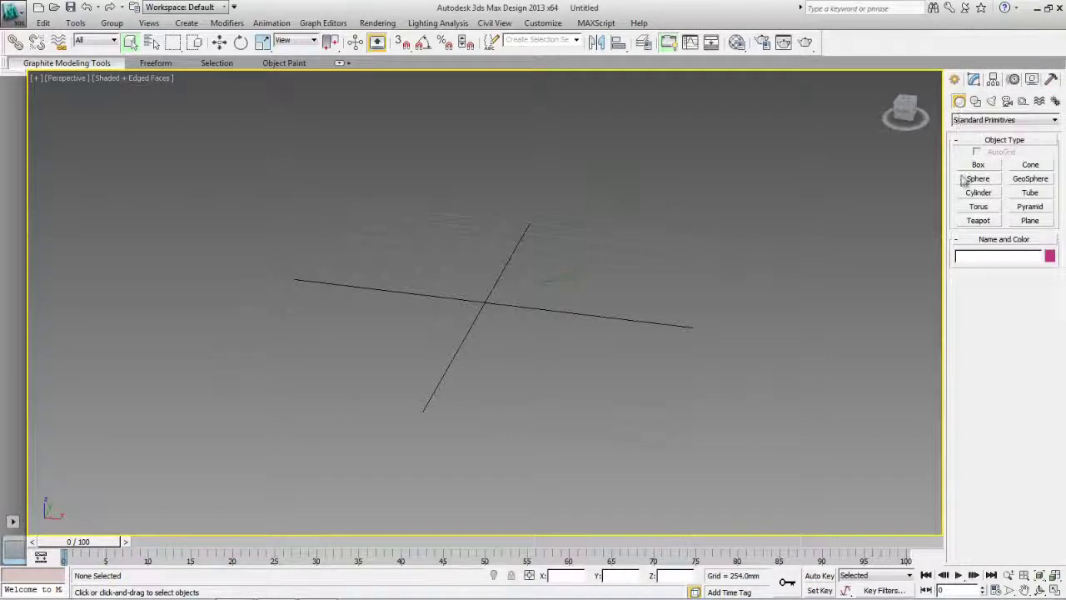
left_click(976, 194)
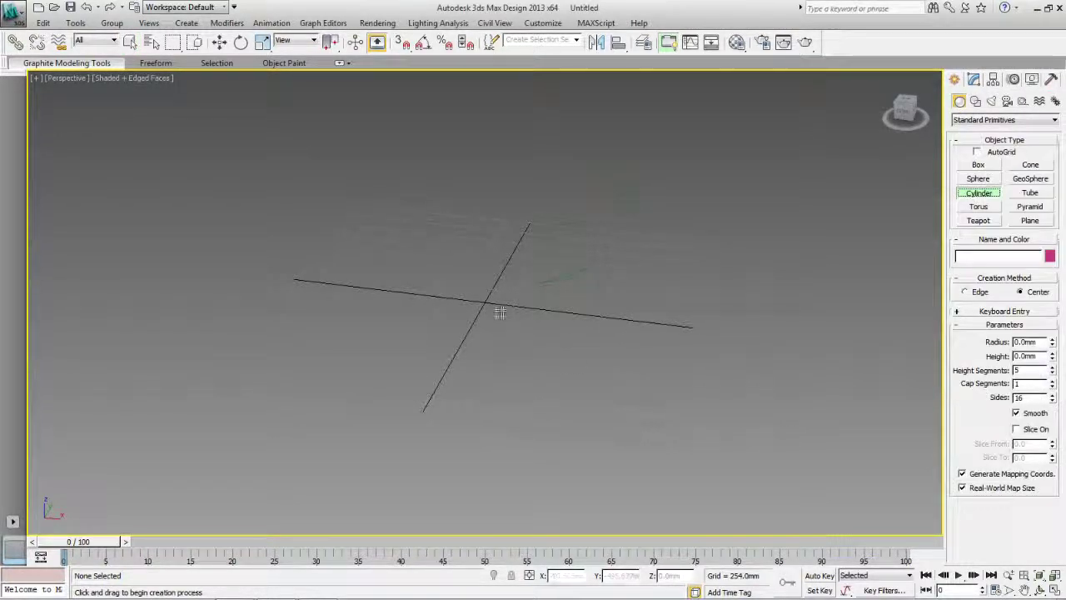
mouse_move(468, 291)
left_mouse_down()
mouse_move(501, 291)
mouse_move(496, 275)
left_mouse_up()
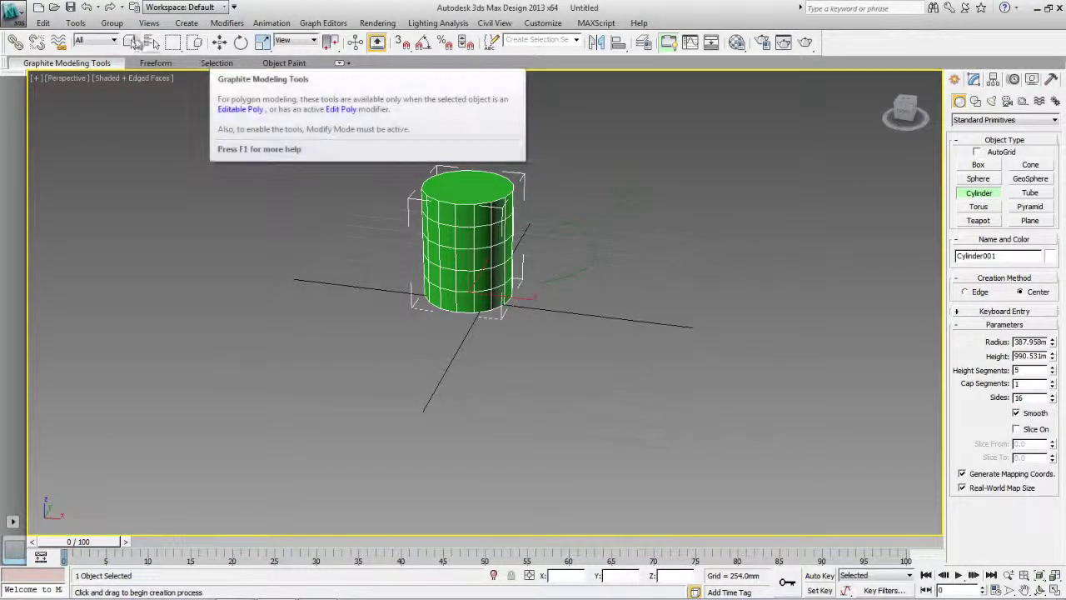
Move the cylinder to X, Y, Z = 0 and restore the four-viewport layout.
left_click(219, 42)
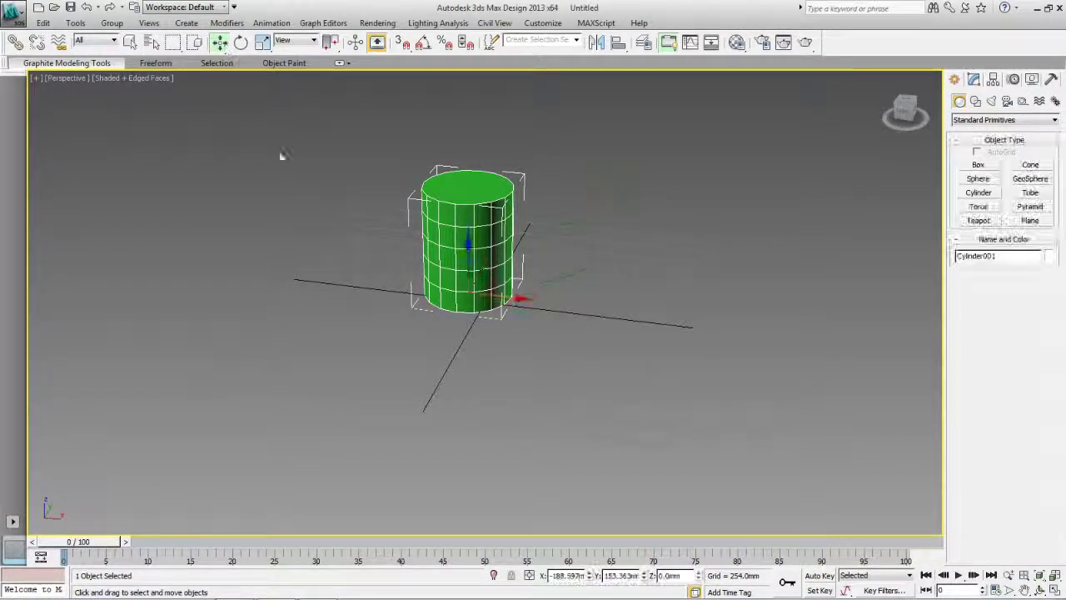
double_click(570, 575)
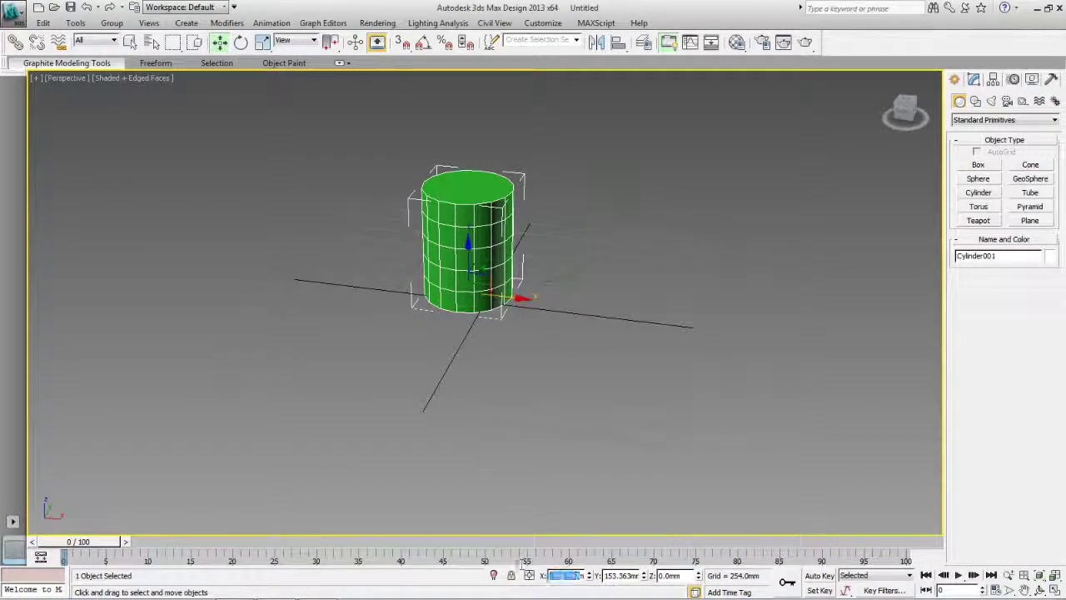
key("BackSpace")
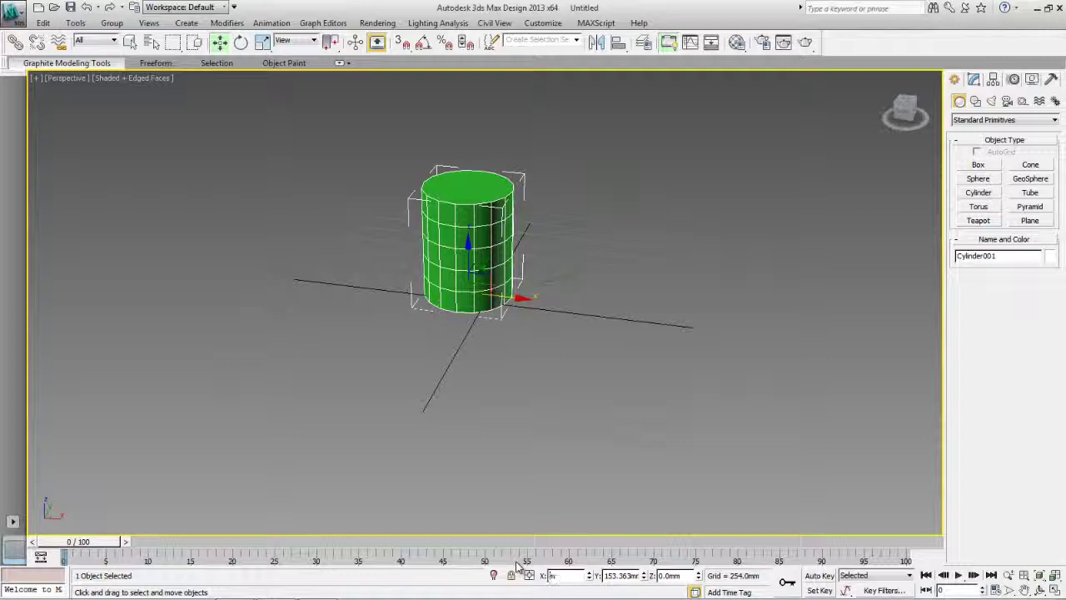
type("0")
key("Tab")
type("0")
key("Tab")
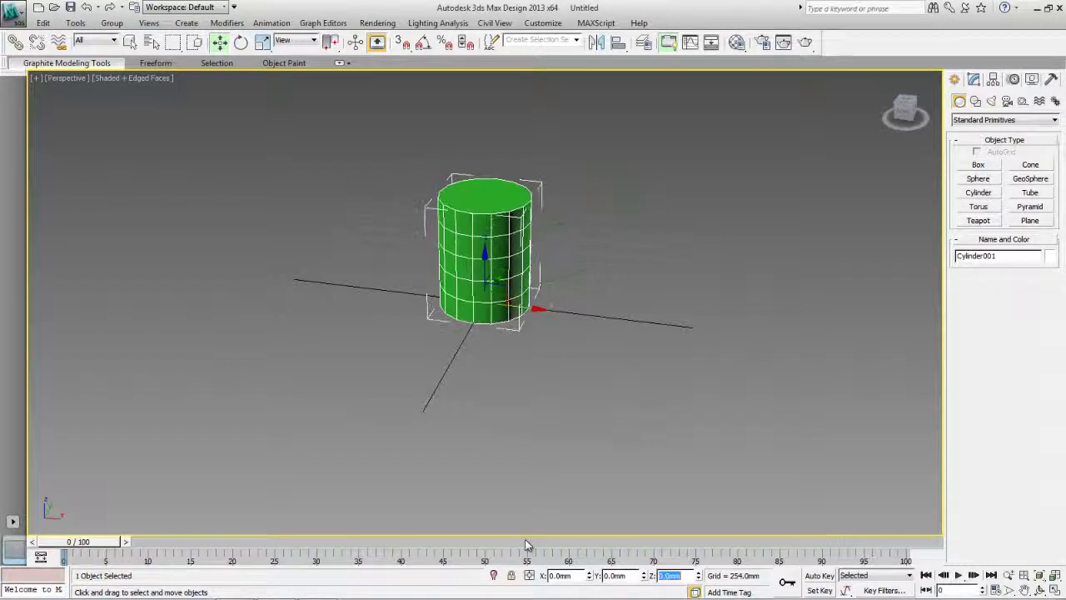
key("Tab")
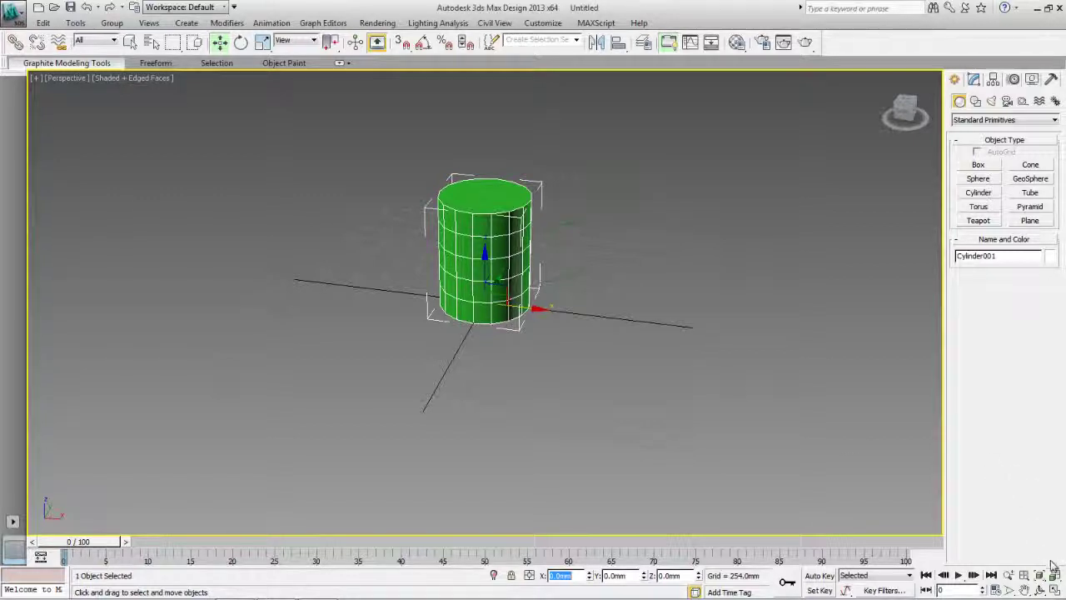
left_click(1054, 590)
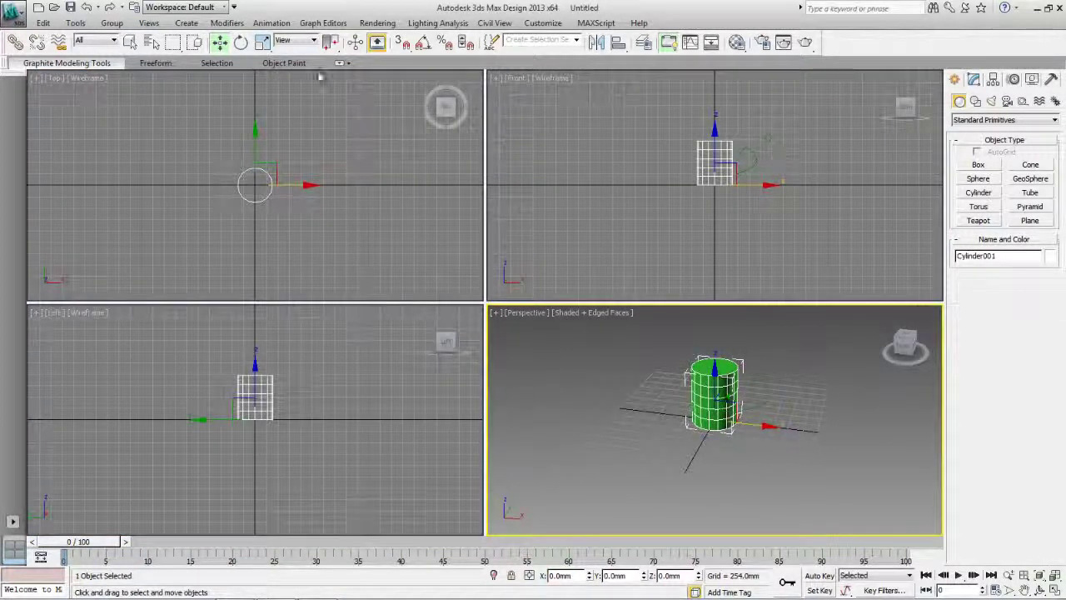
Set the cylinder's Height Segments to 1.
left_click(130, 42)
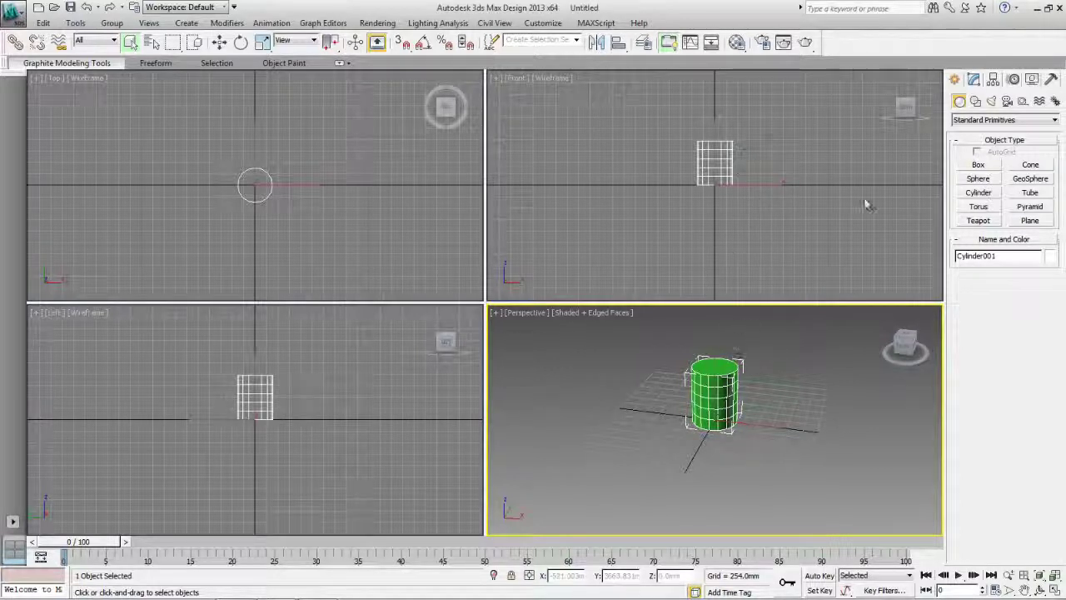
left_click(974, 81)
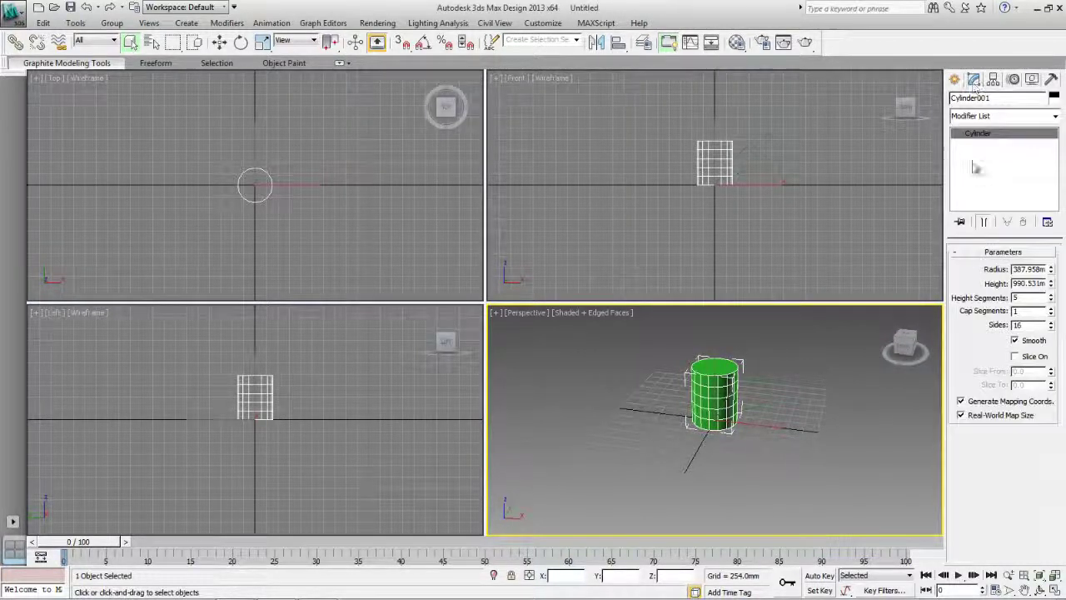
double_click(1018, 297)
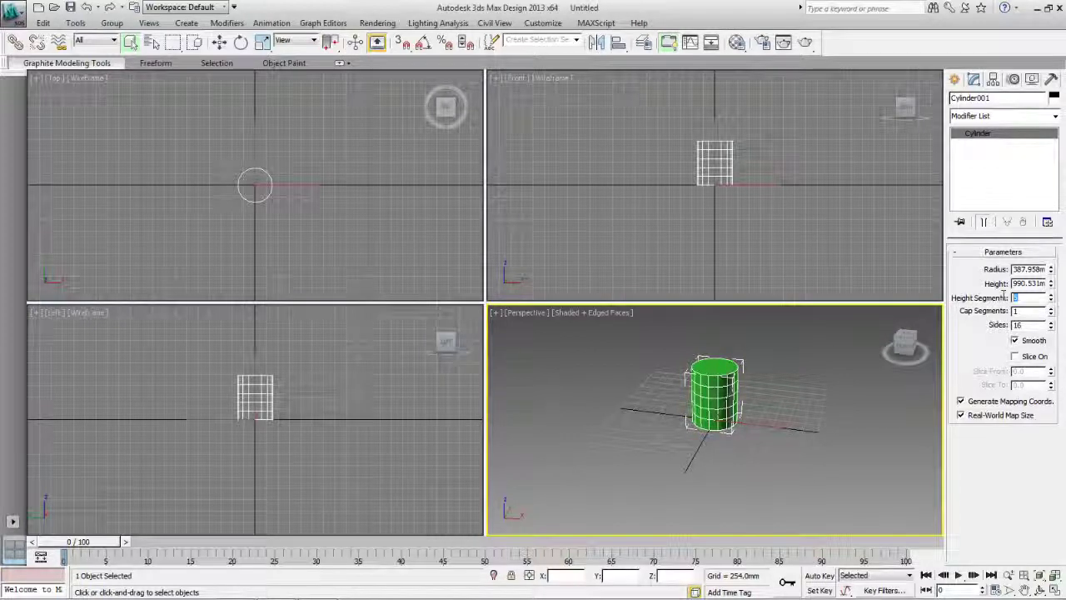
left_click(1028, 325)
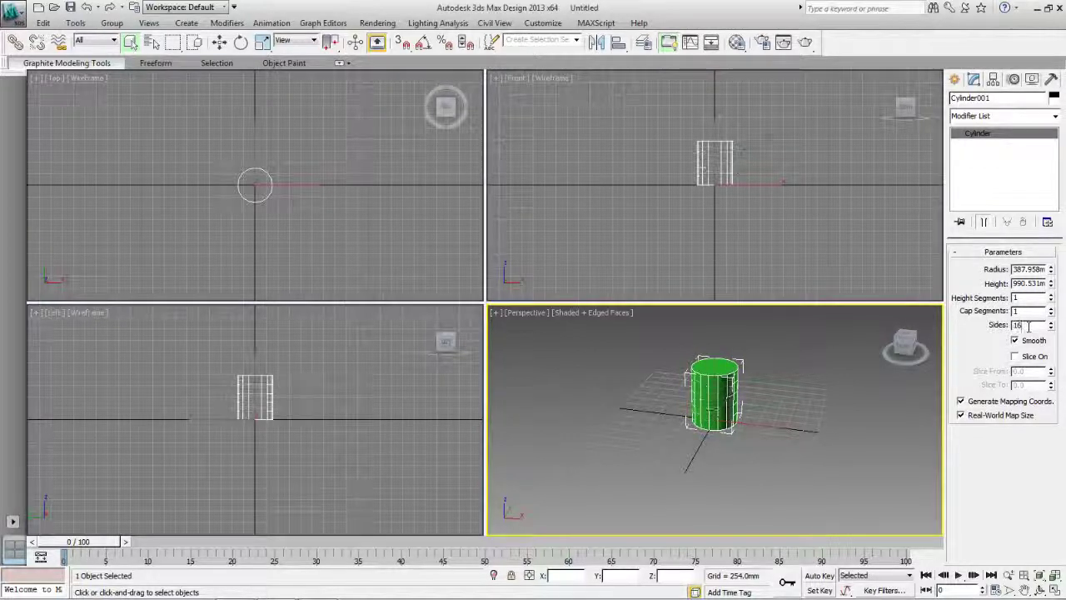
In the Front view, slide Line001 along X toward the cylinder.
right_click(782, 172)
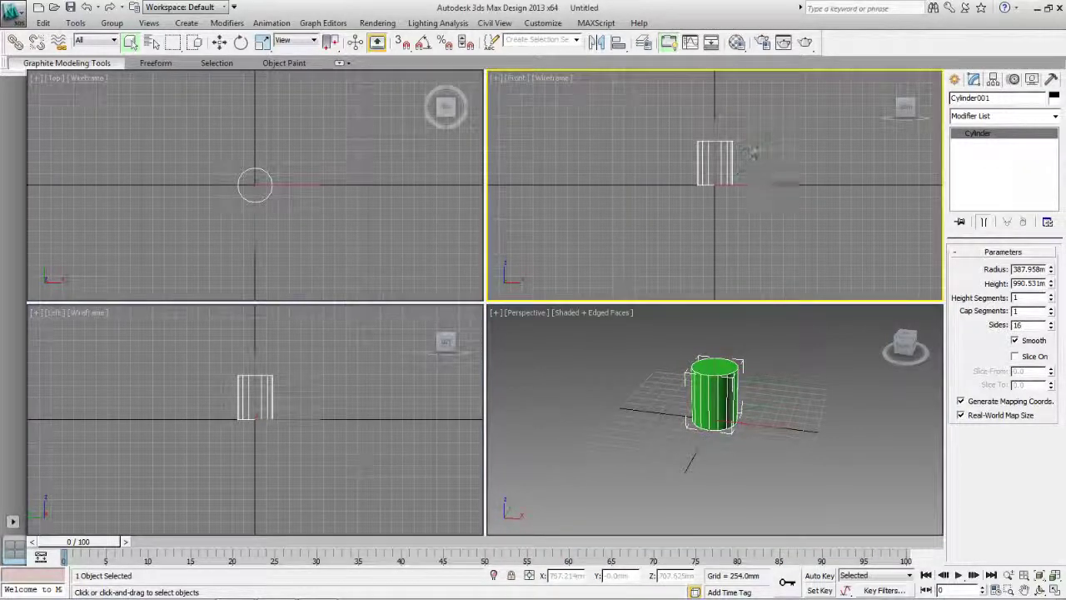
right_click(752, 153)
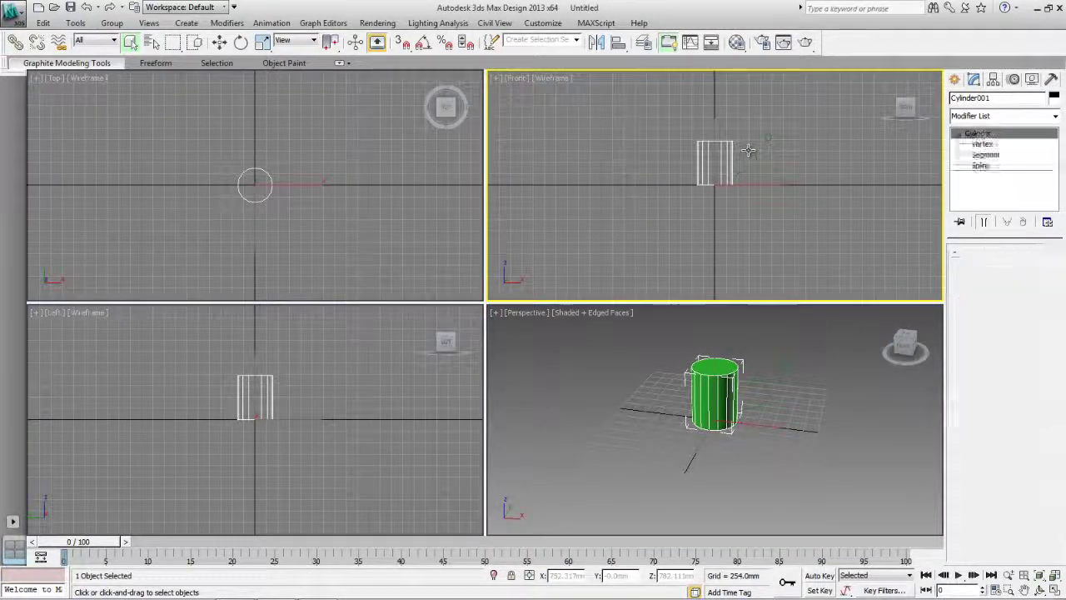
left_click(219, 42)
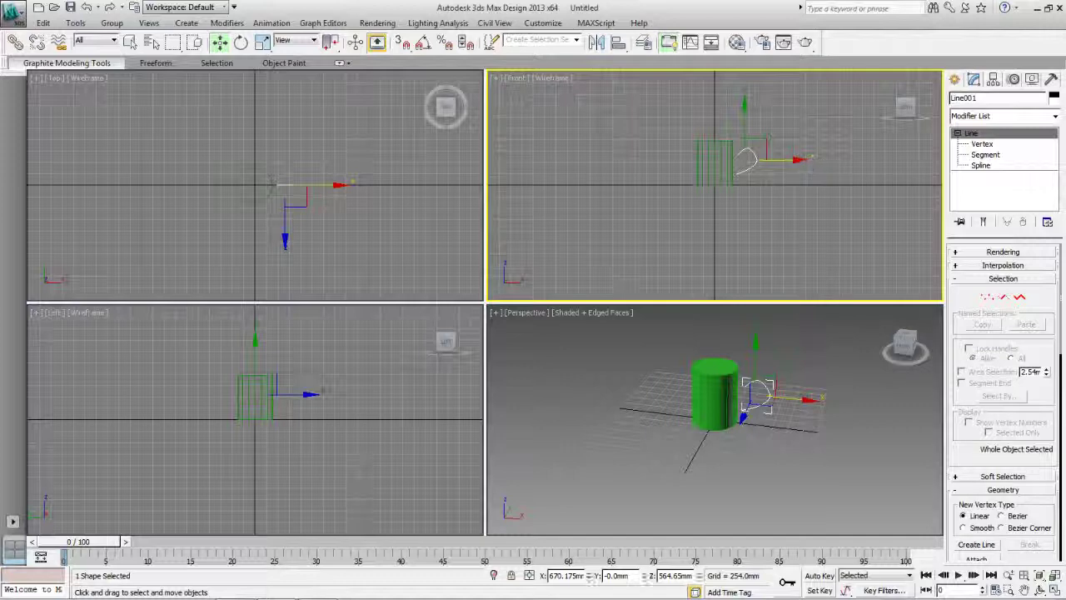
left_click_drag(805, 160, 798, 160)
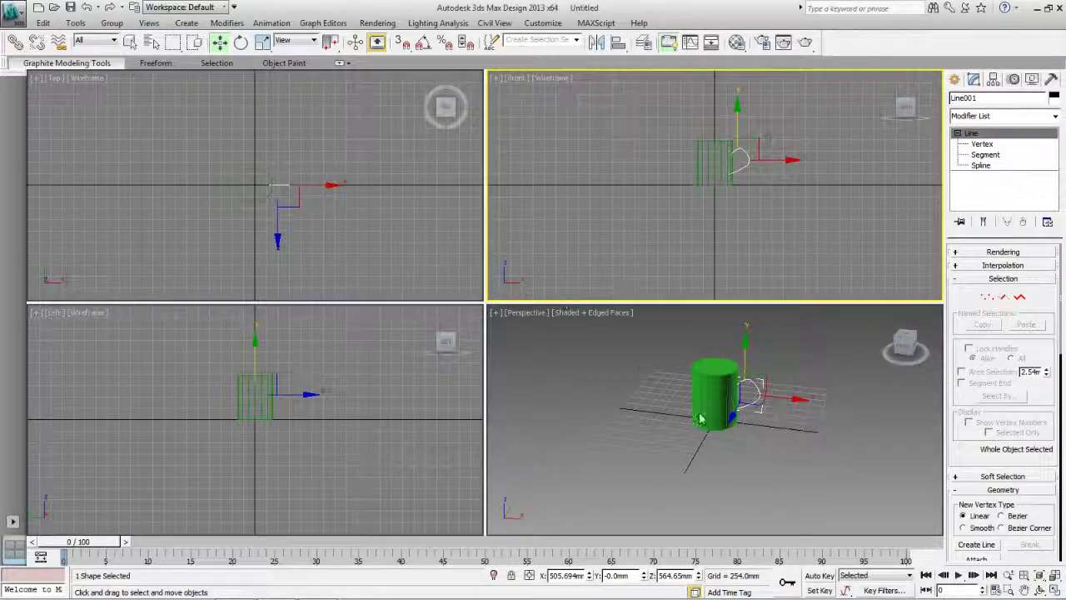
left_click(792, 493)
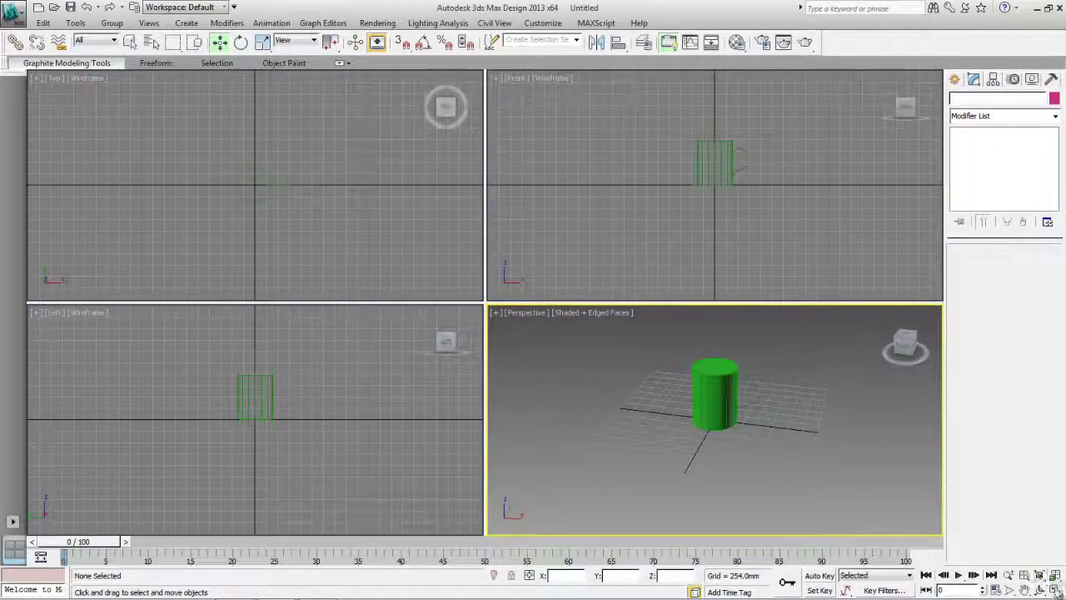
Maximize the Perspective view and inspect the cylinder and handle curve from the front.
left_click(1054, 589)
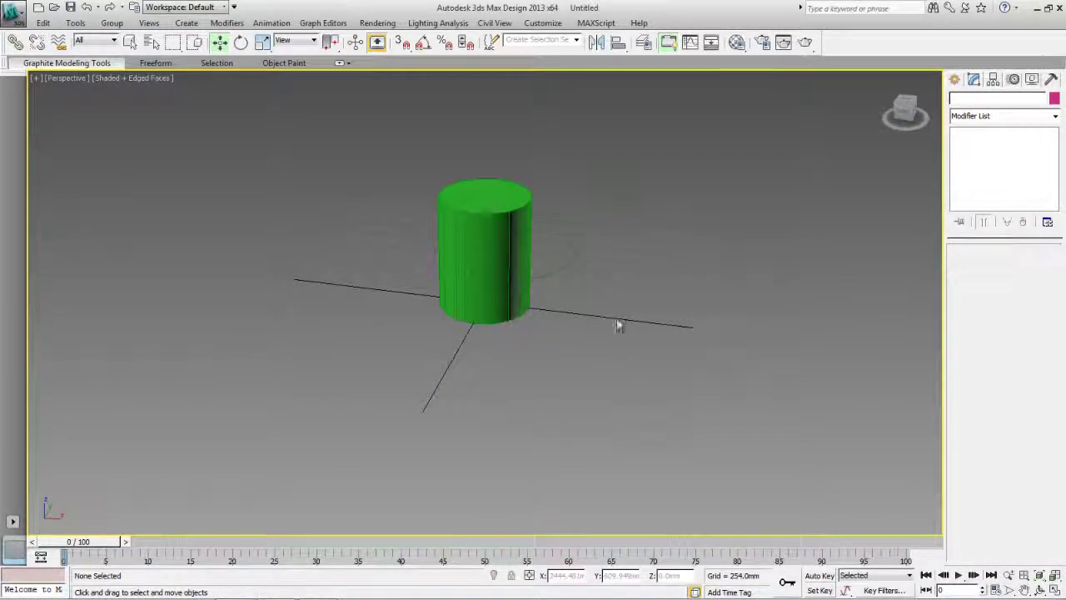
scroll(631, 283, "down", 2)
scroll(516, 285, "up", 2)
scroll(555, 287, "up", 5)
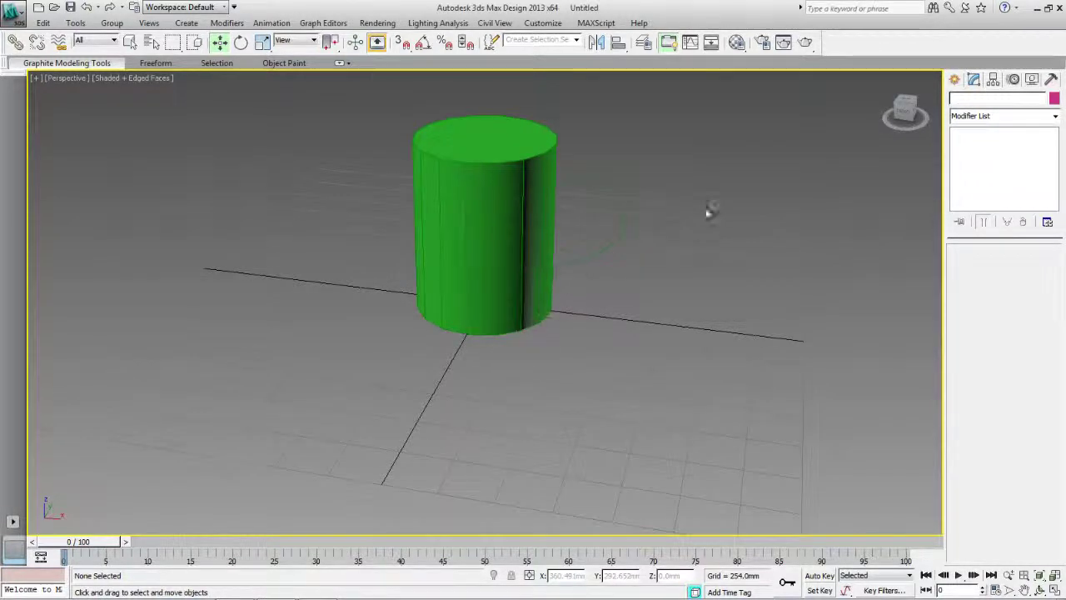
left_click(905, 114)
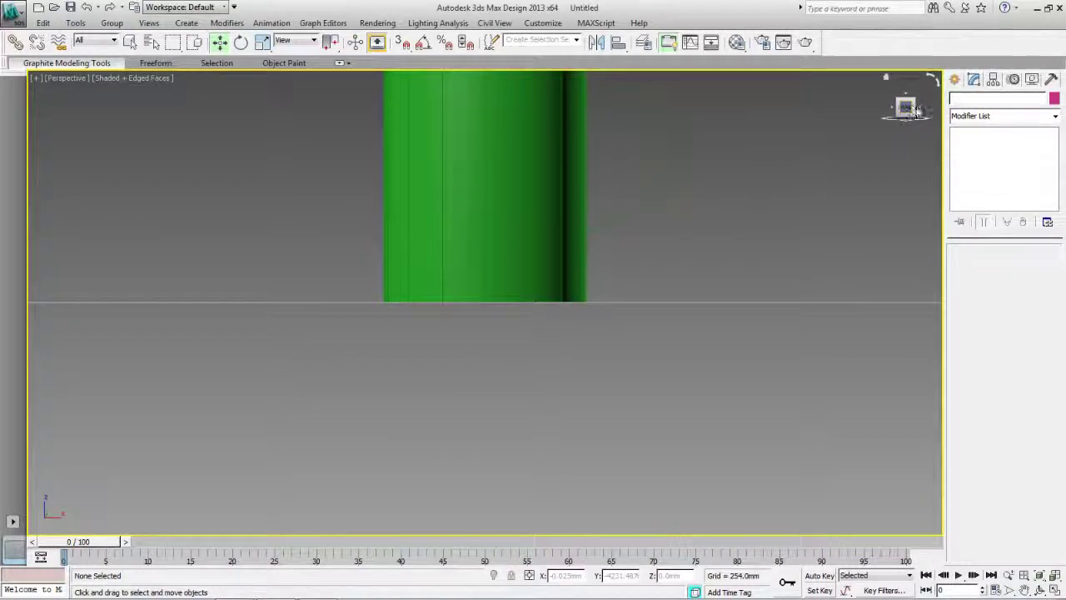
left_click_drag(912, 112, 920, 110)
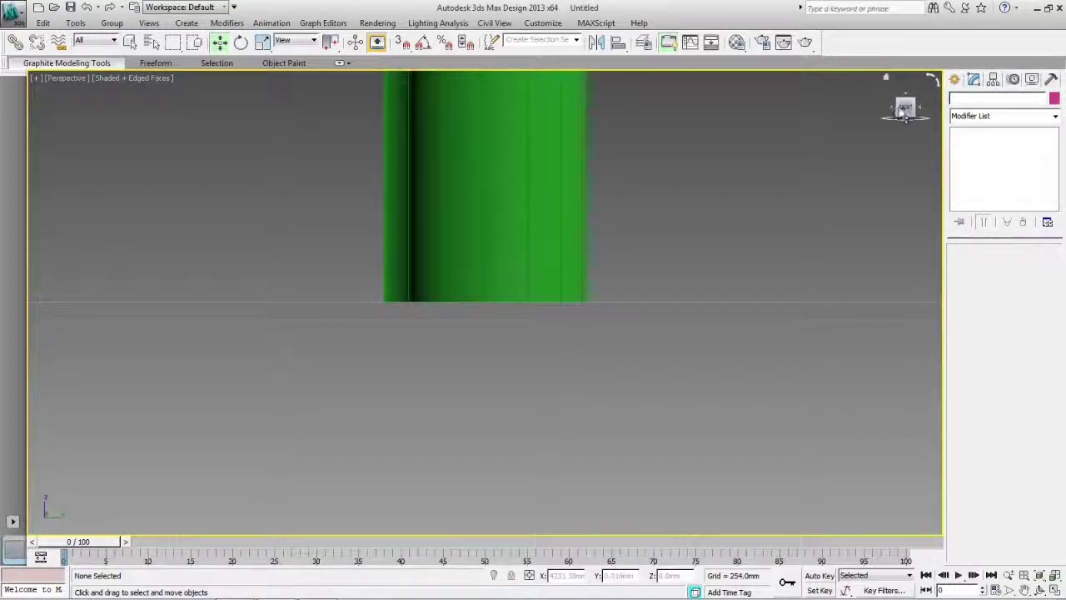
mouse_move(898, 112)
left_mouse_down()
mouse_move(906, 109)
mouse_move(897, 177)
mouse_move(847, 169)
left_mouse_up()
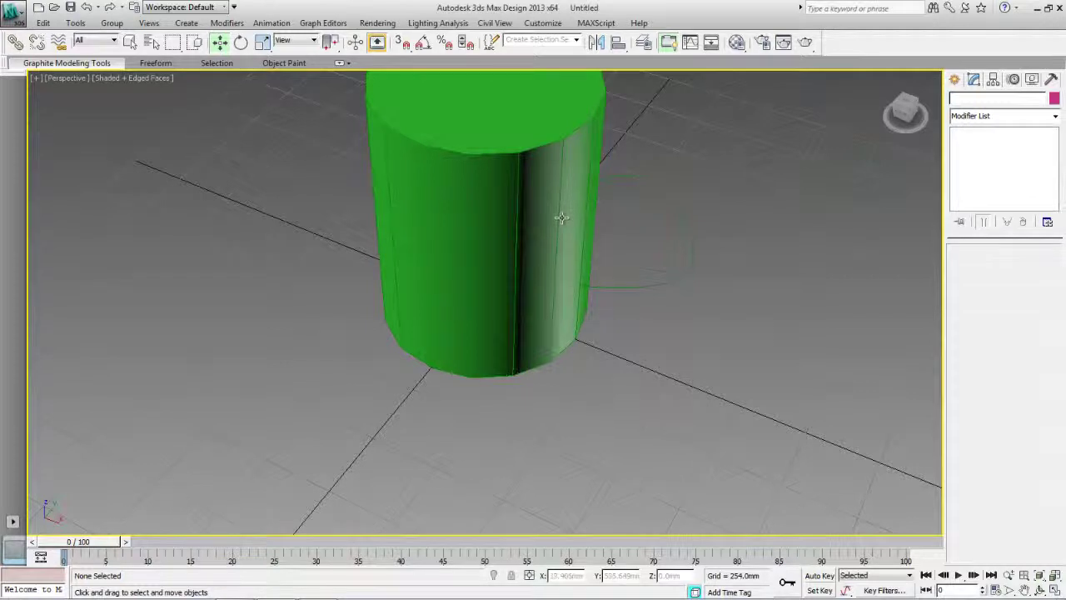
scroll(561, 217, "up", 2)
scroll(561, 211, "down", 3)
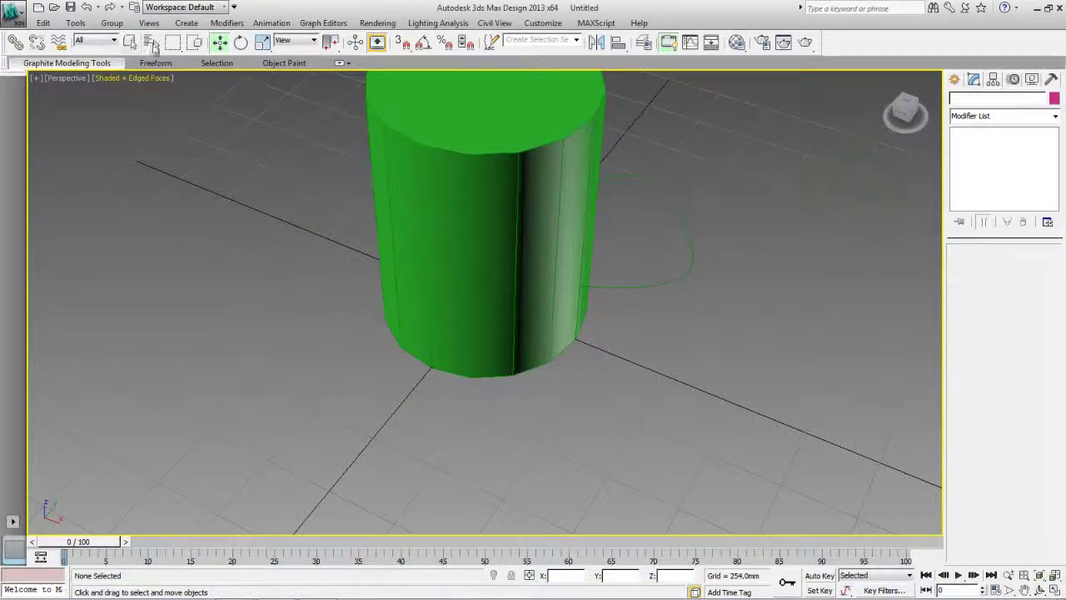
Rotate Cylinder001 11.25 degrees about Z so a flat side faces the front.
left_click(240, 42)
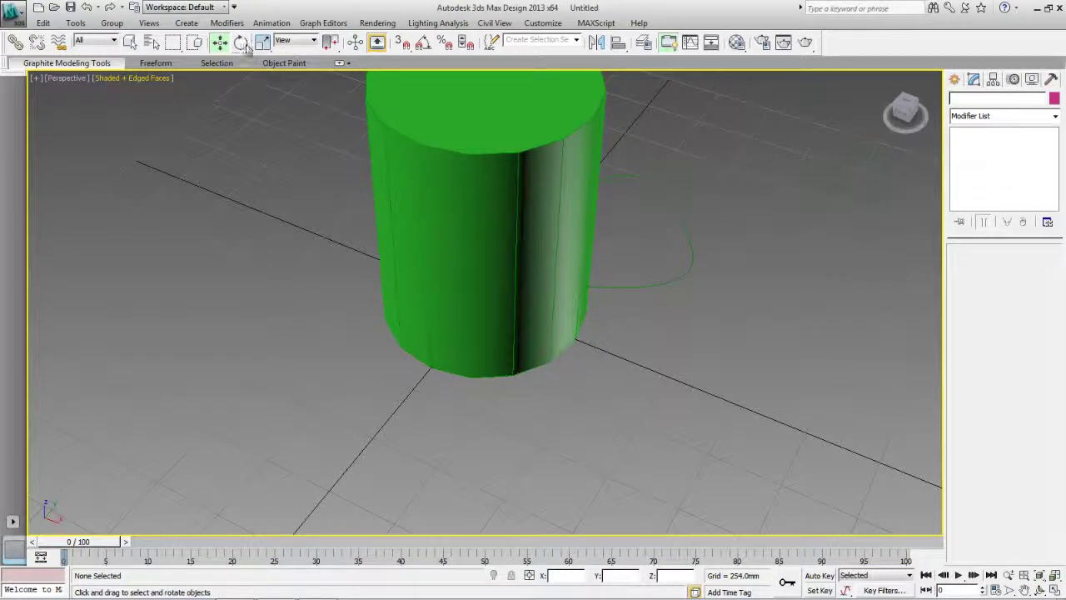
left_click(506, 223)
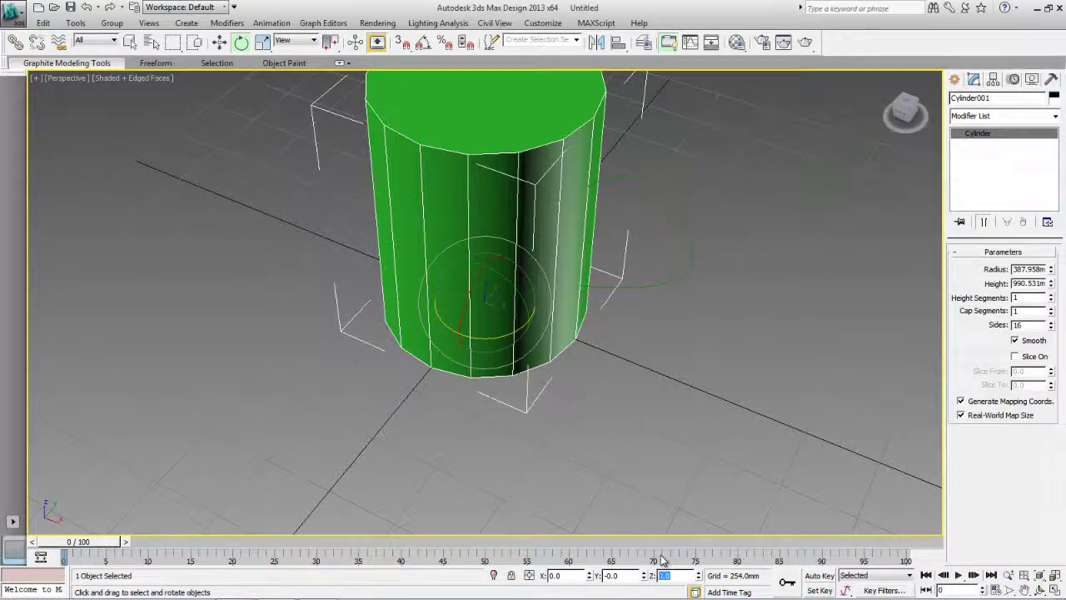
key("BackSpace")
type("11.25")
key("Return")
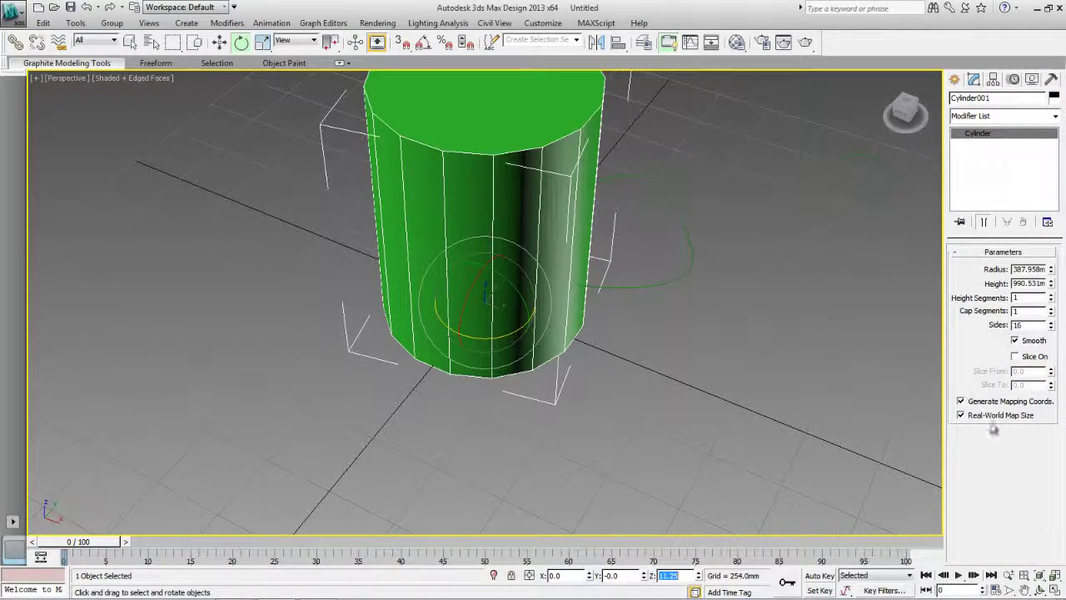
left_click(903, 118)
scroll(747, 151, "up", 2)
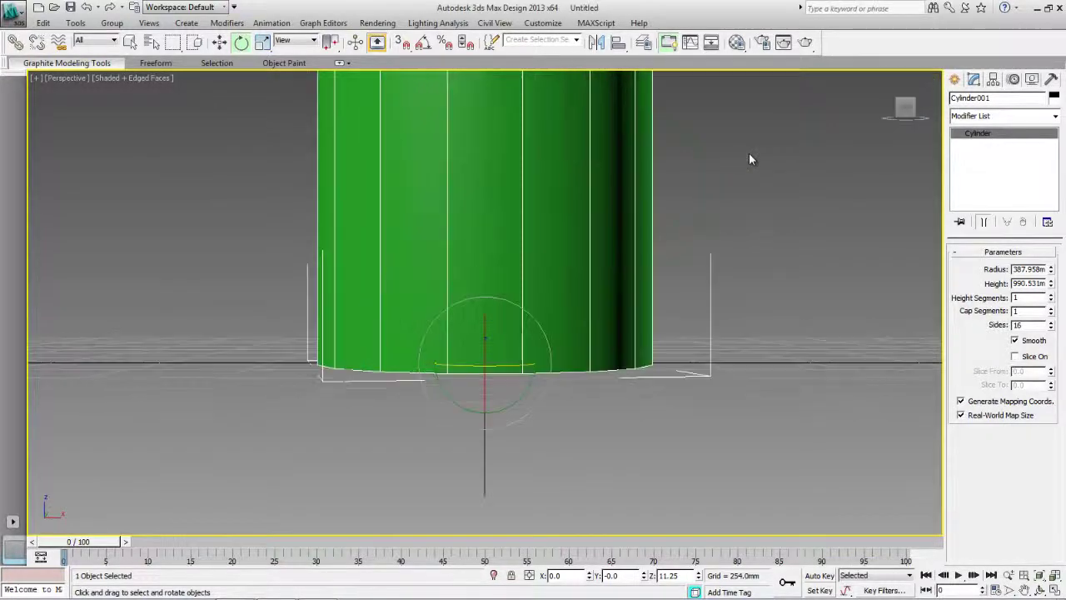
scroll(747, 149, "down", 5)
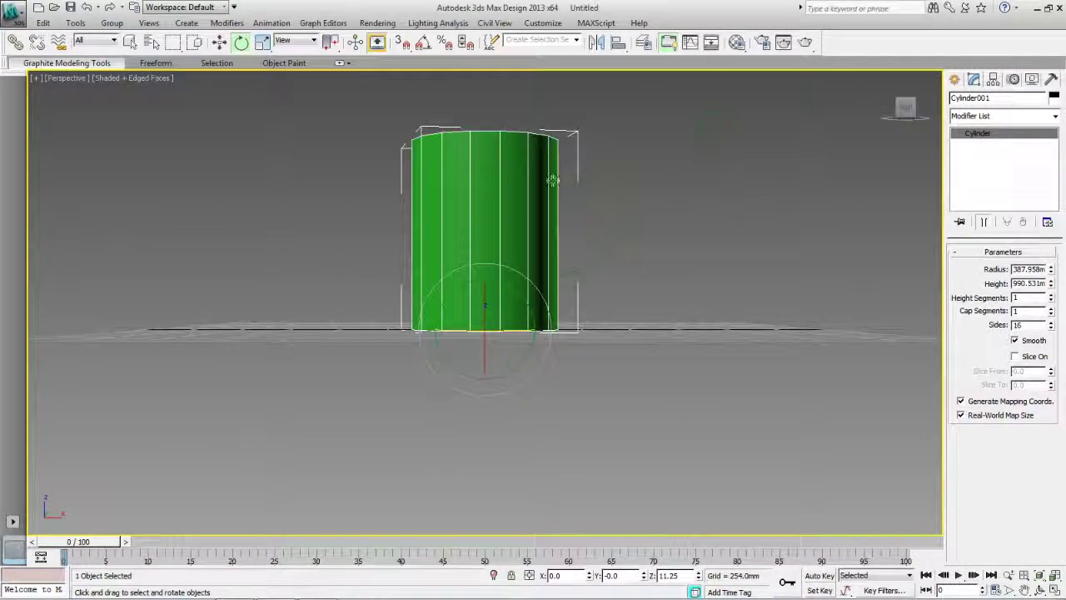
left_click(130, 41)
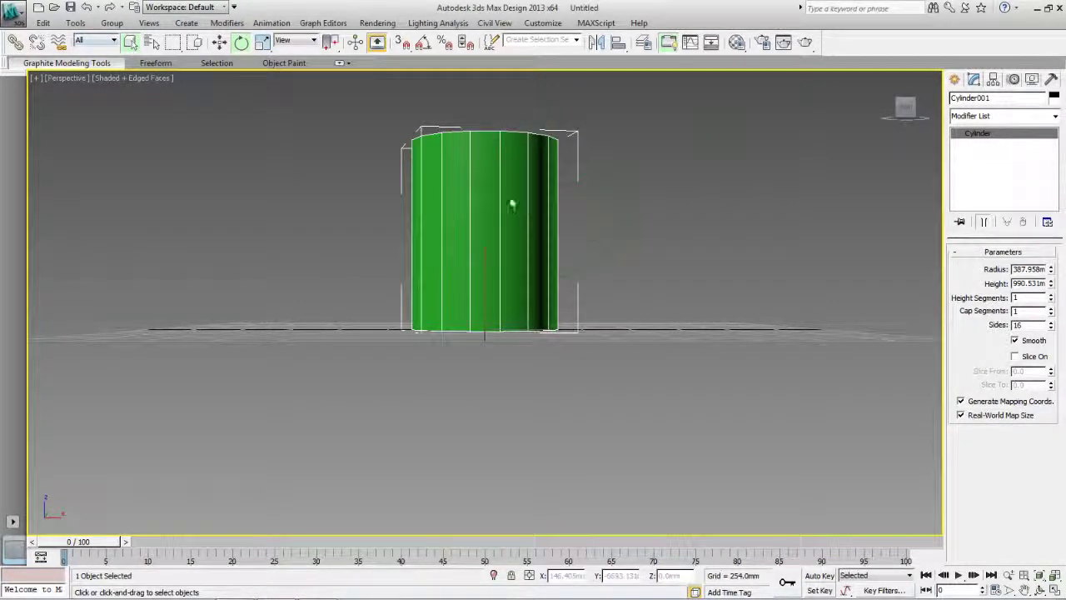
Convert Cylinder001 to an Editable Poly and expand its sub-object levels.
right_click(490, 192)
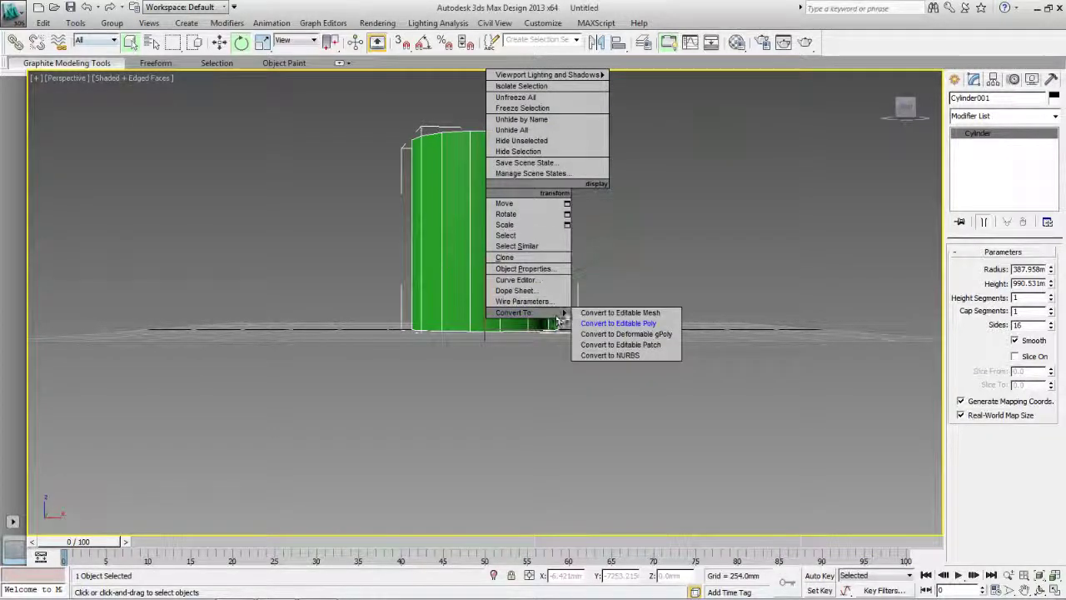
left_click(595, 321)
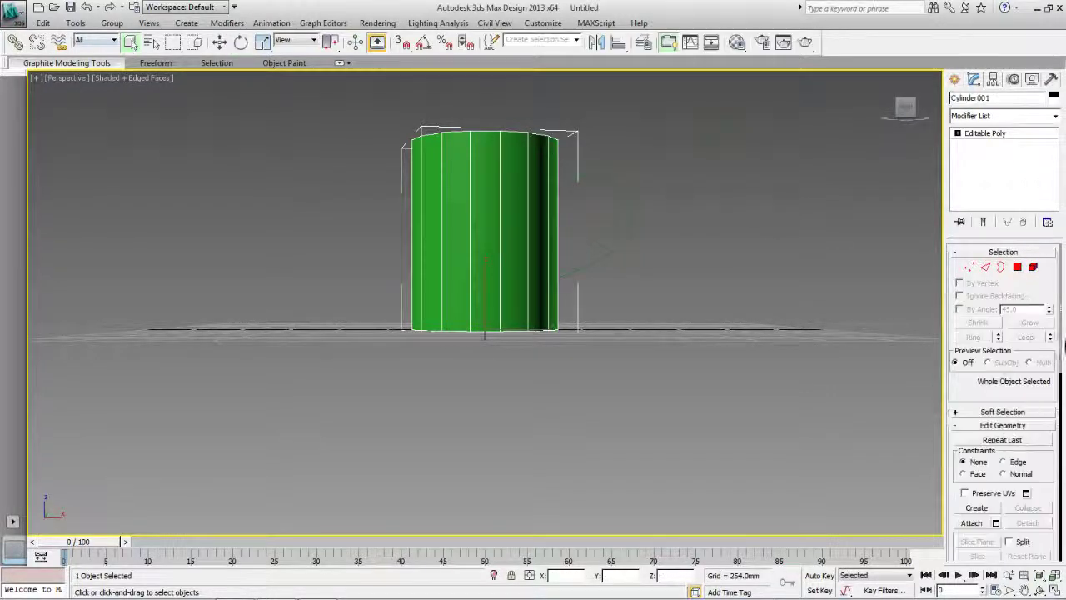
scroll(1004, 375, "down", 3)
left_click_drag(1062, 378, 1062, 424)
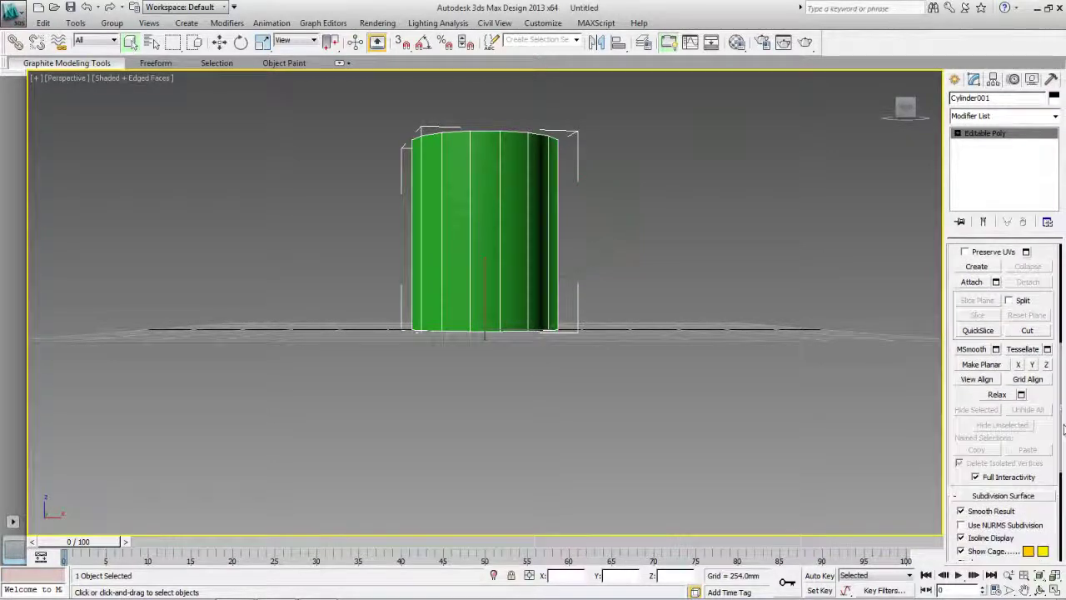
left_click(957, 133)
At Edge level, position the Slice Plane on the cylinder's upper section and slice an edge loop.
left_click(979, 155)
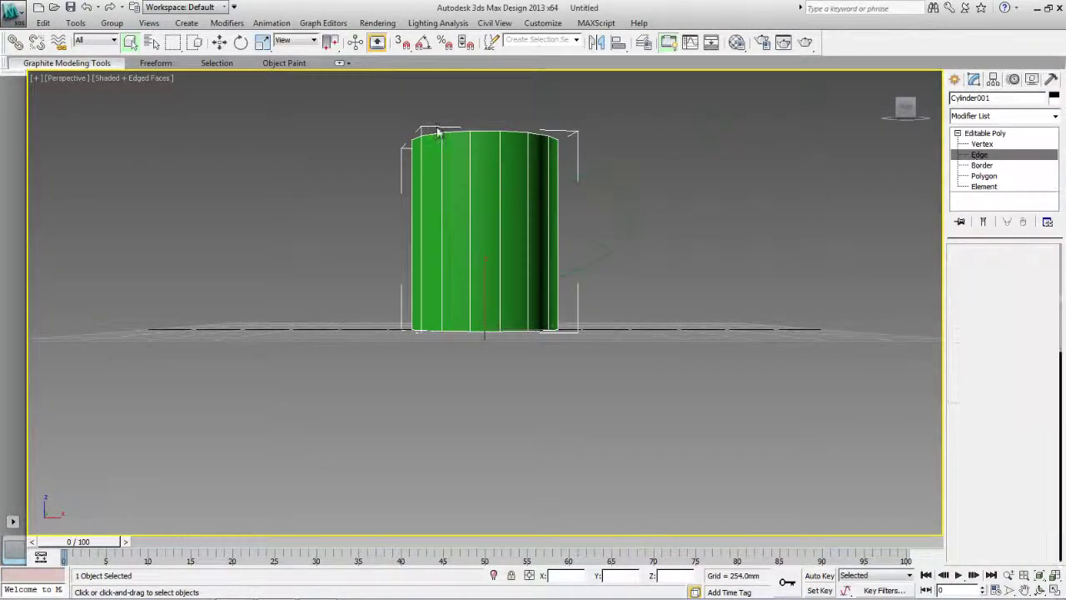
left_click(488, 130)
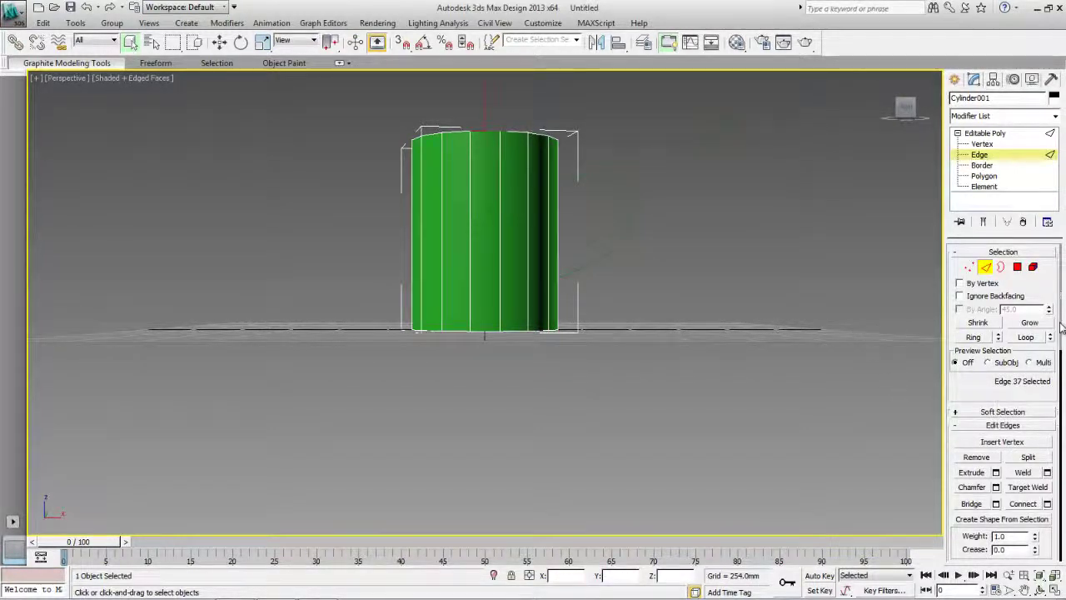
scroll(999, 375, "down", 7)
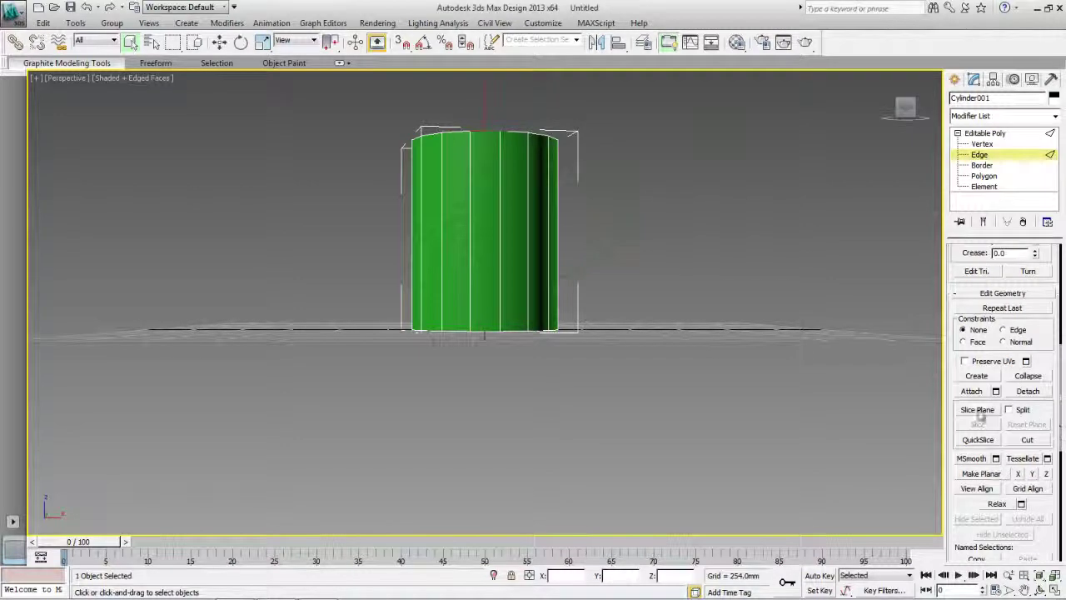
left_click(977, 409)
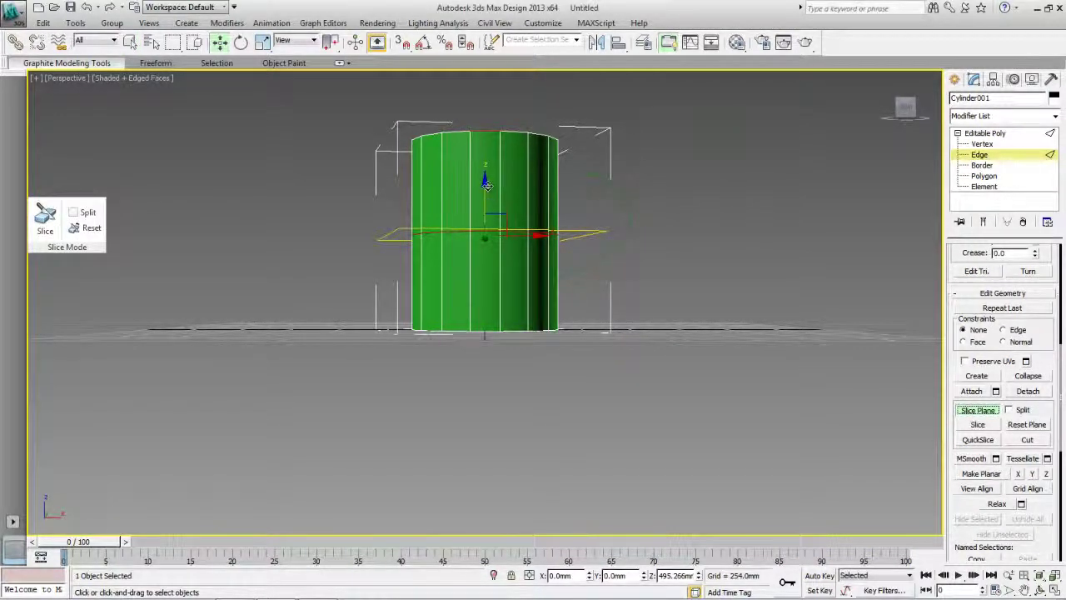
left_click_drag(487, 183, 478, 127)
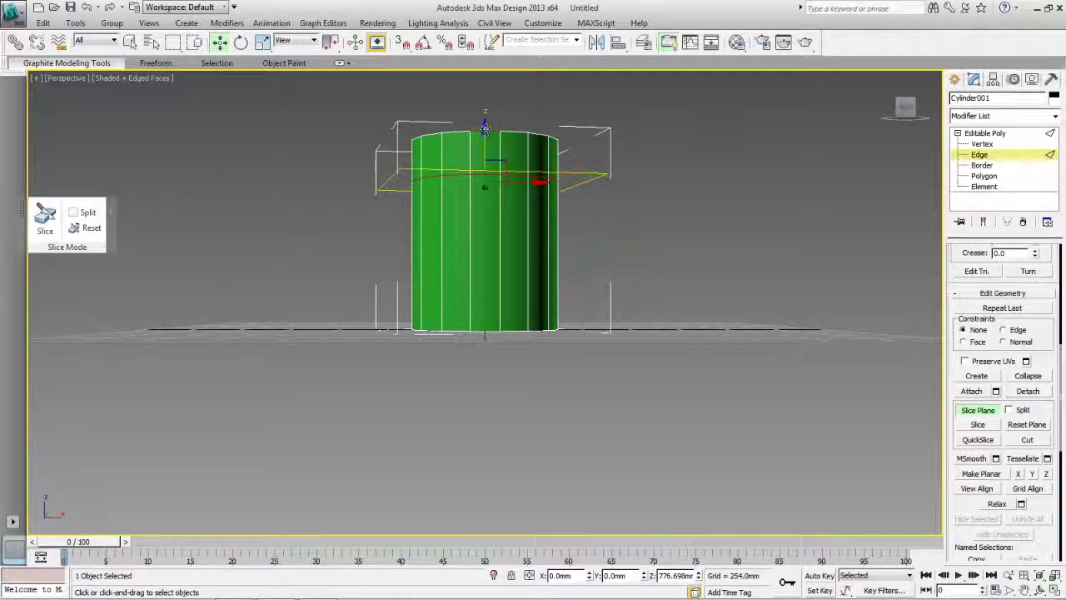
left_click_drag(485, 129, 485, 153)
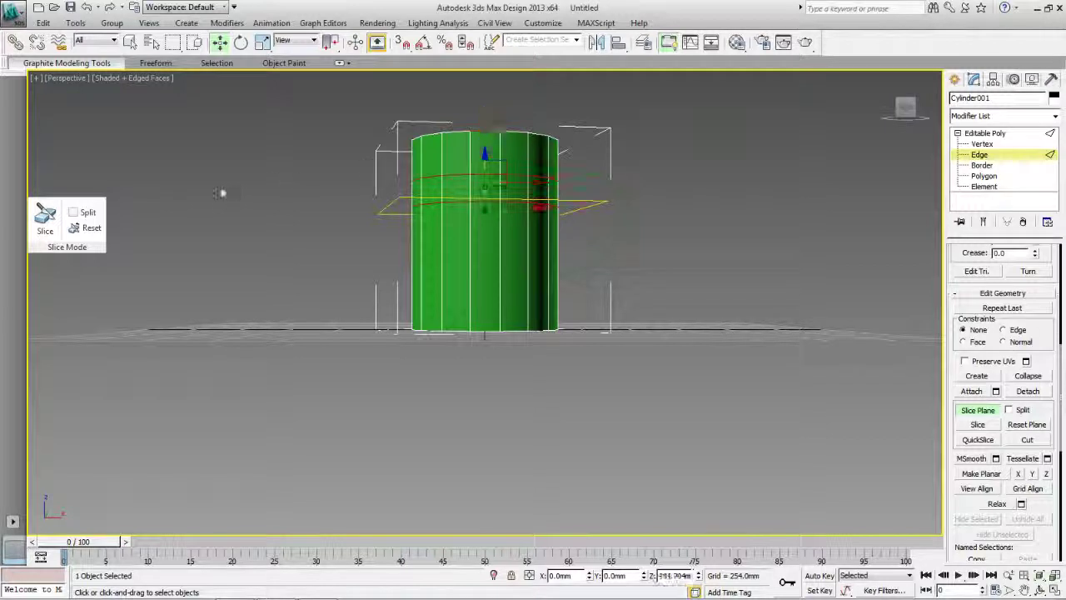
left_click(46, 218)
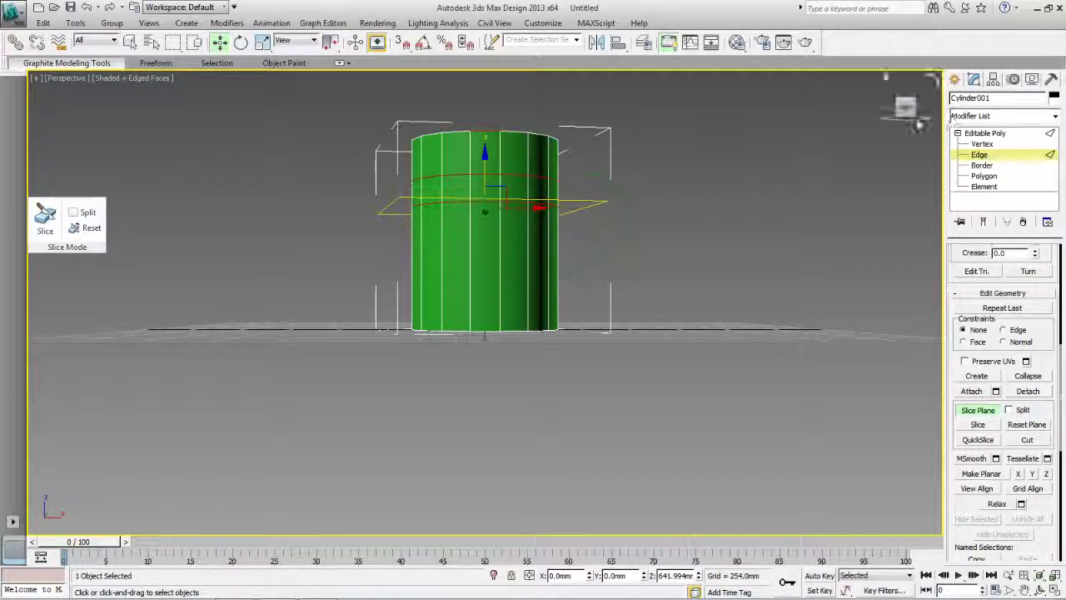
left_click_drag(905, 107, 820, 120)
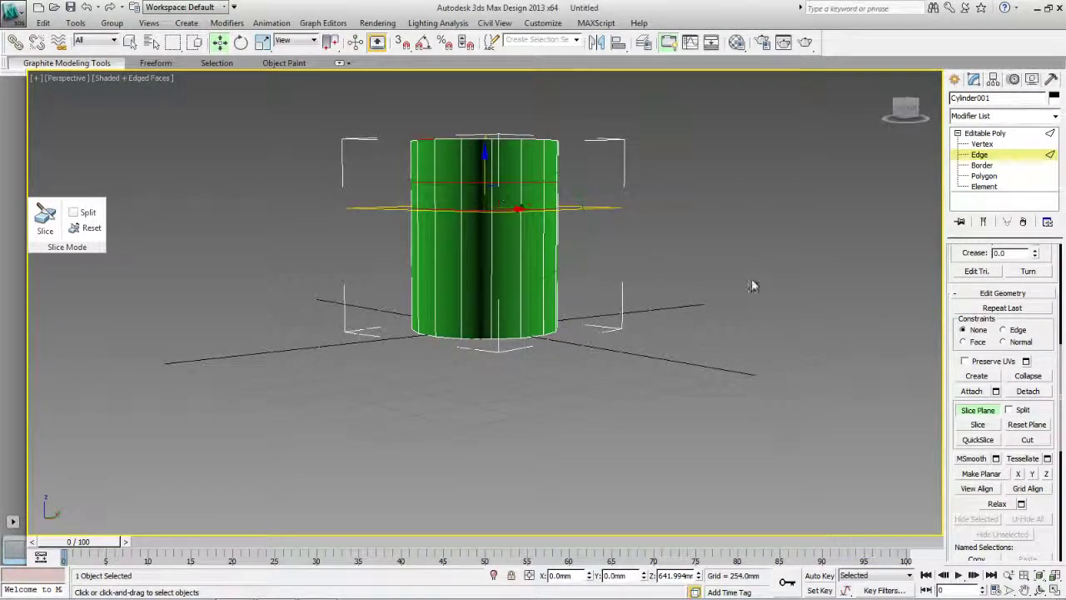
Extrude an upper side face of Cylinder001 along the handle spline into a six-segment handle.
left_click(986, 178)
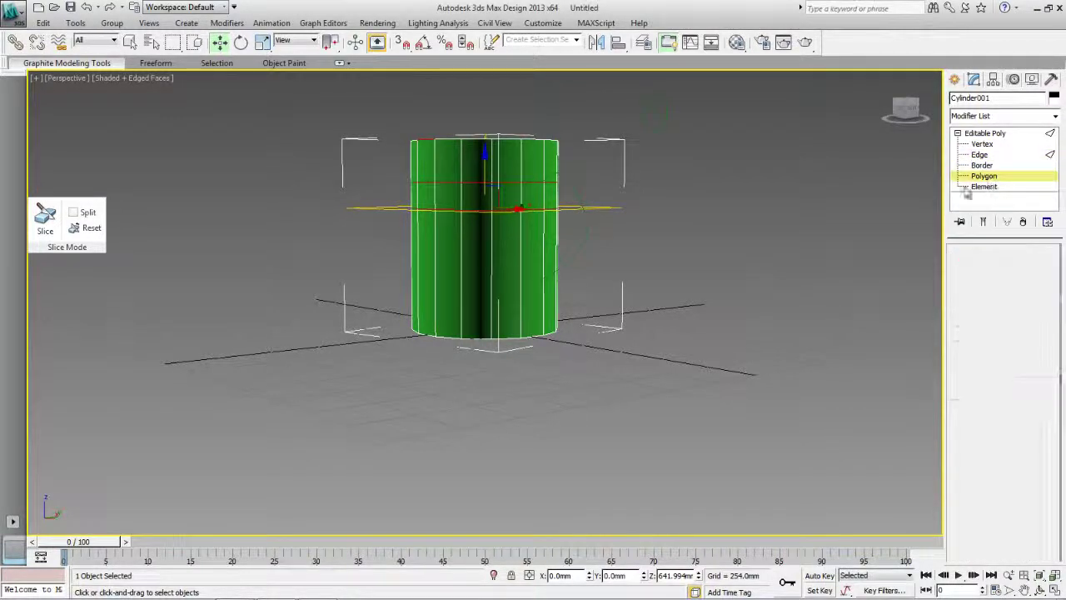
left_click(538, 198)
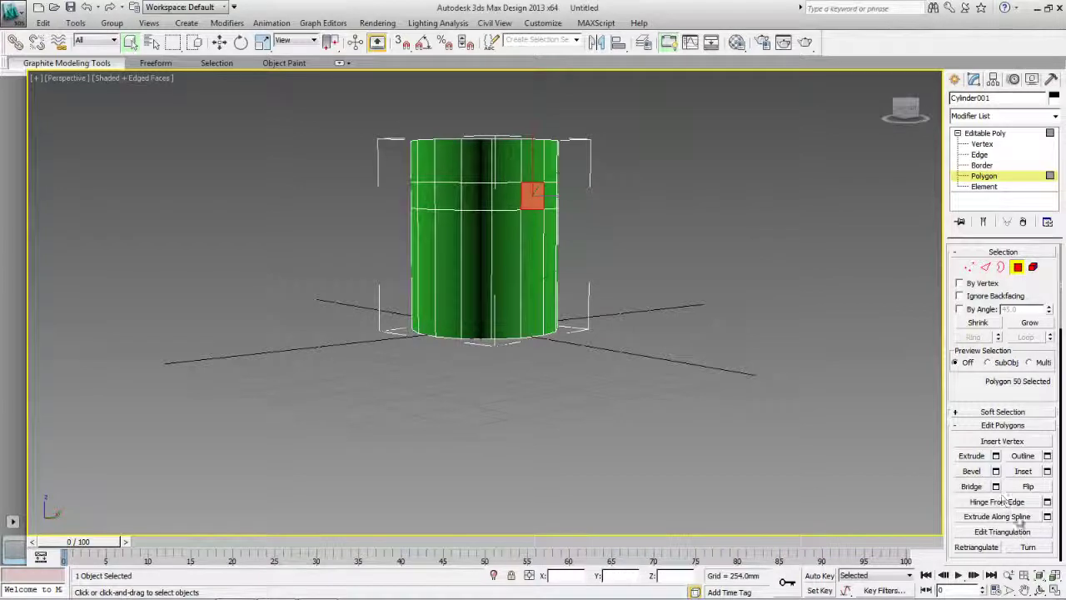
left_click(1047, 517)
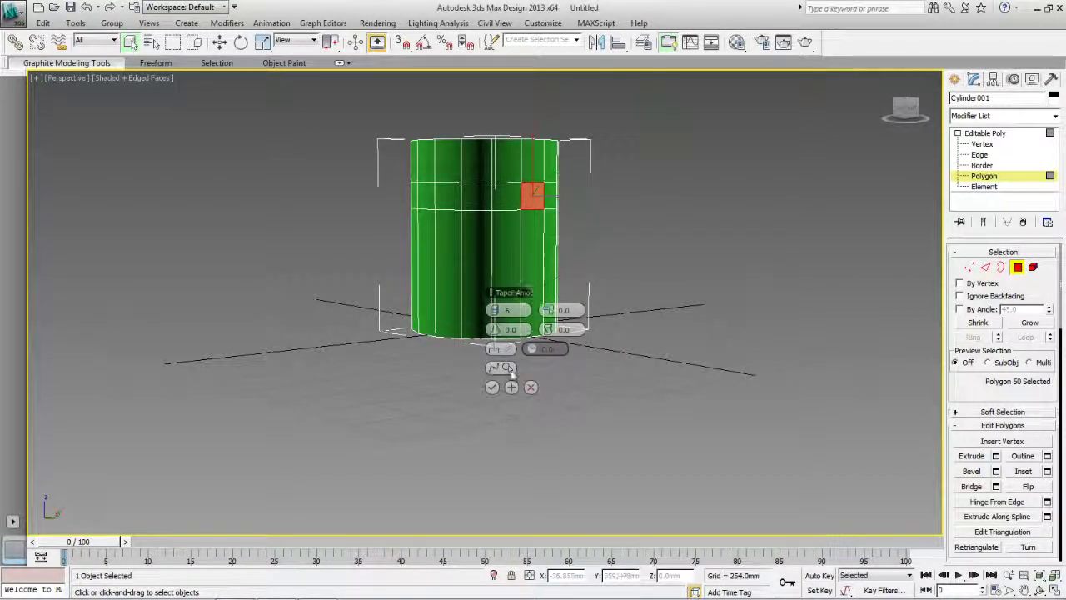
left_click(502, 368)
left_click(576, 250)
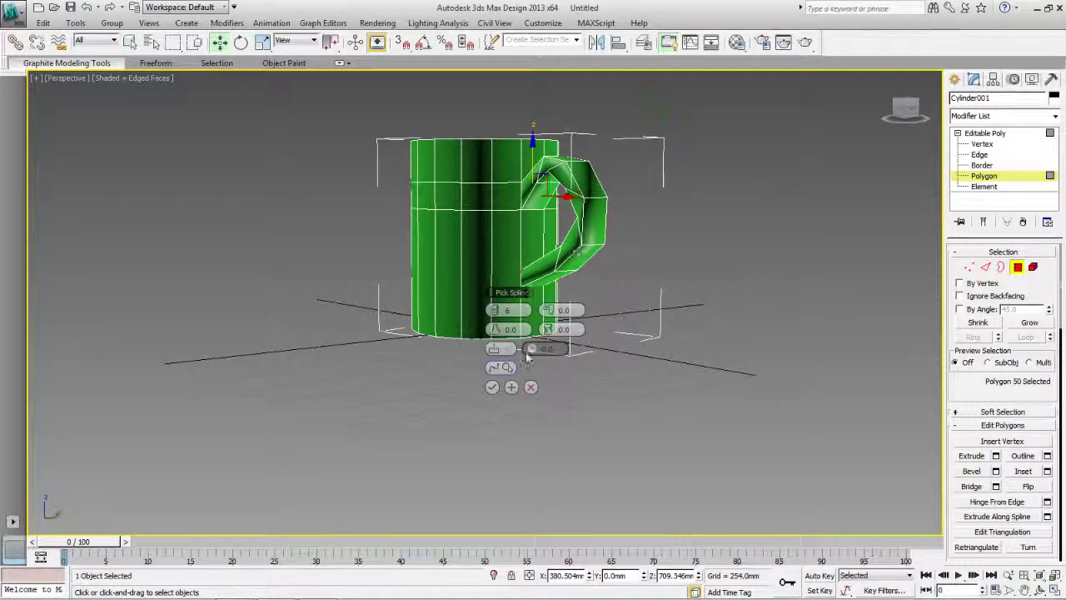
left_click(491, 387)
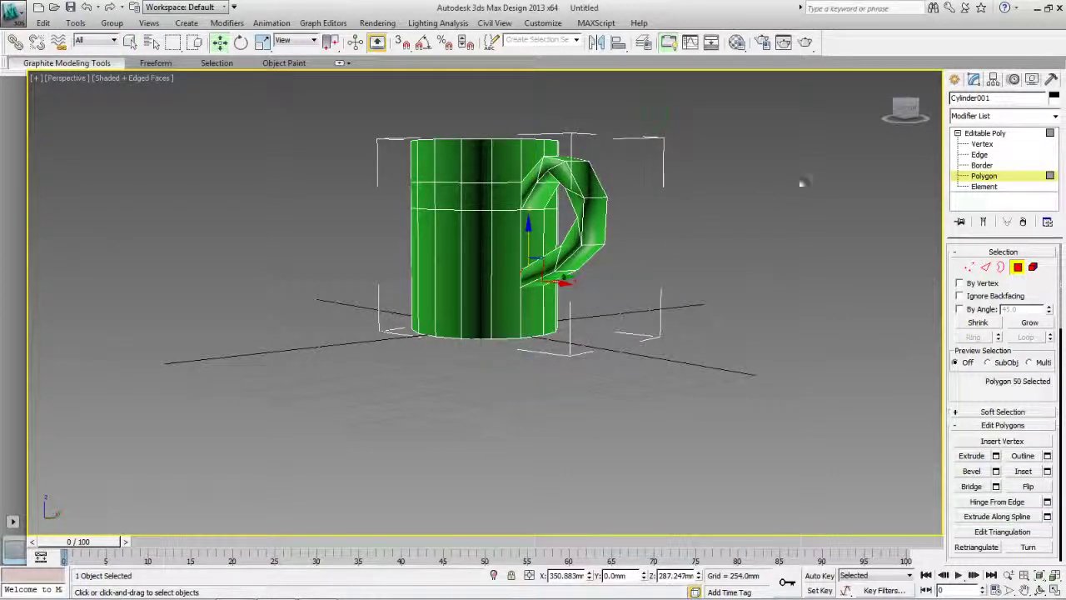
left_click(982, 144)
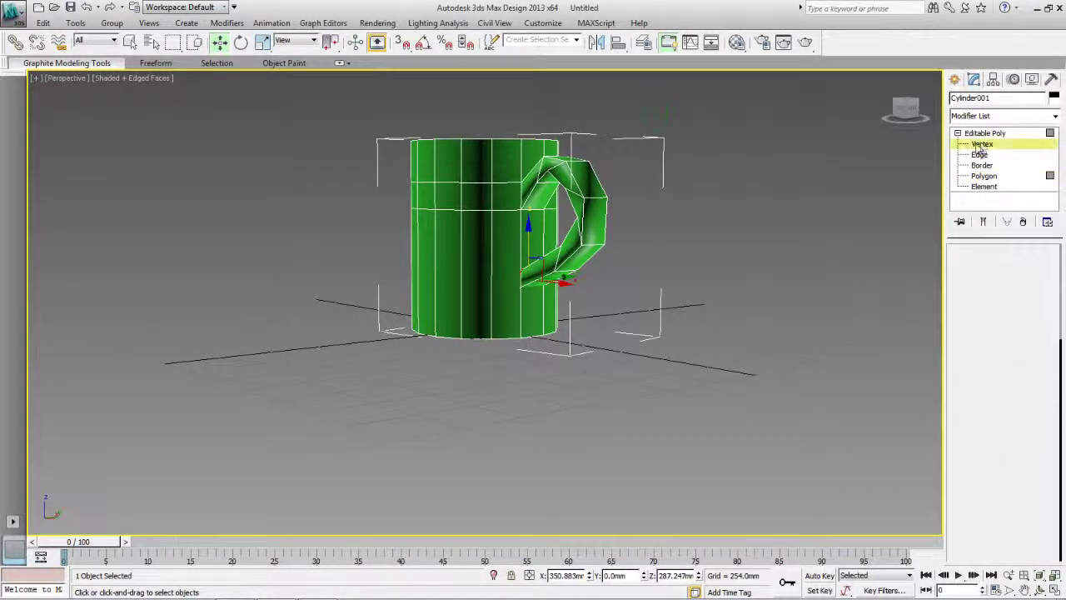
Lower a vertex near the handle joint, then undo that move.
left_click(522, 206)
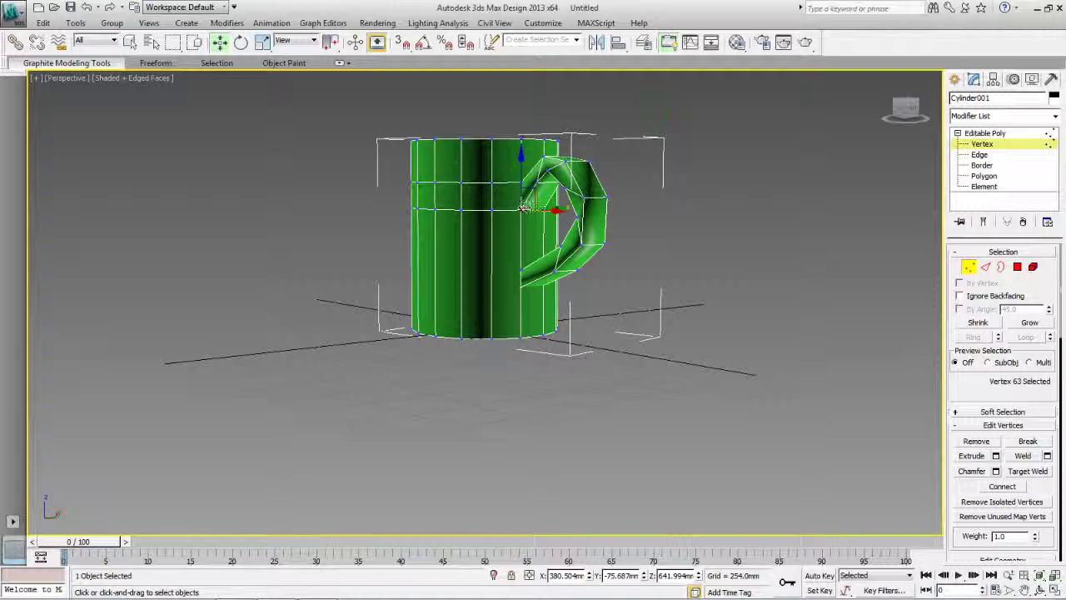
left_click_drag(519, 160, 522, 163)
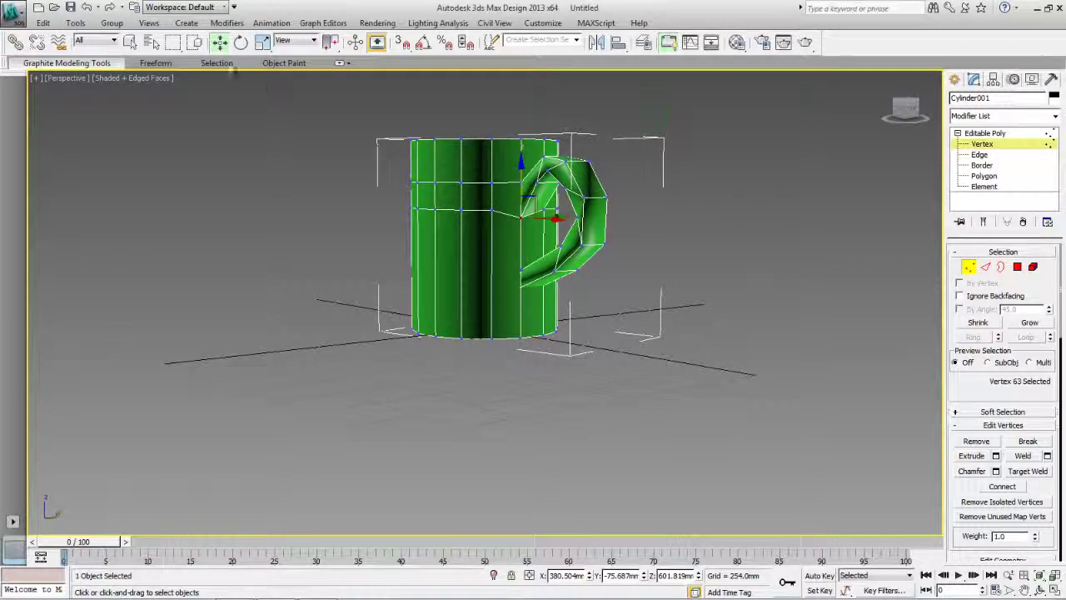
left_click(87, 7)
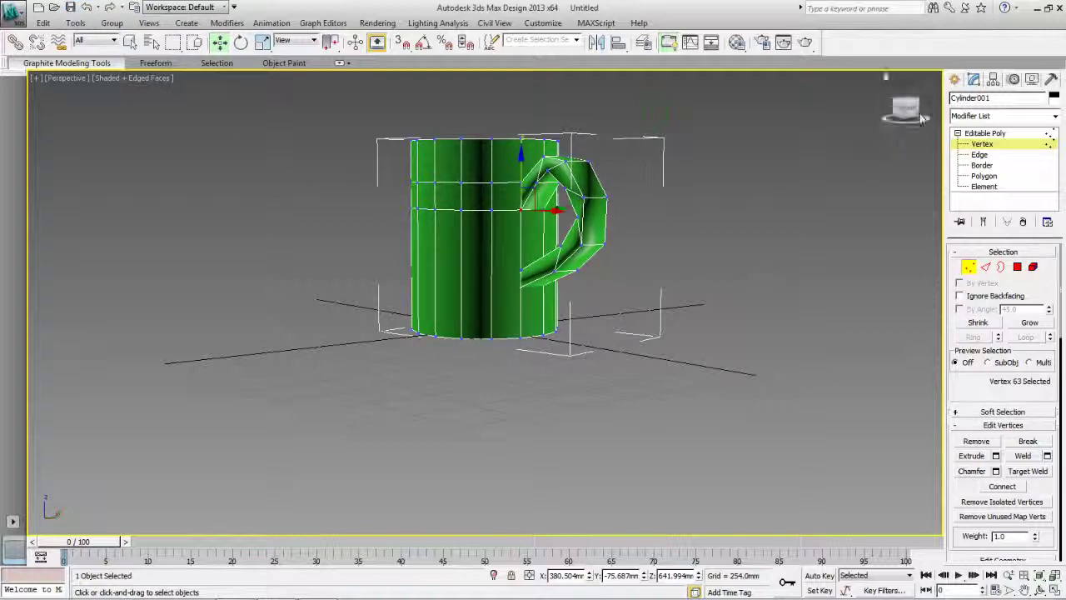
Restore the four-viewport layout and return to Polygon level on the mug.
left_click_drag(901, 115, 904, 135)
key("alt+w")
key("4")
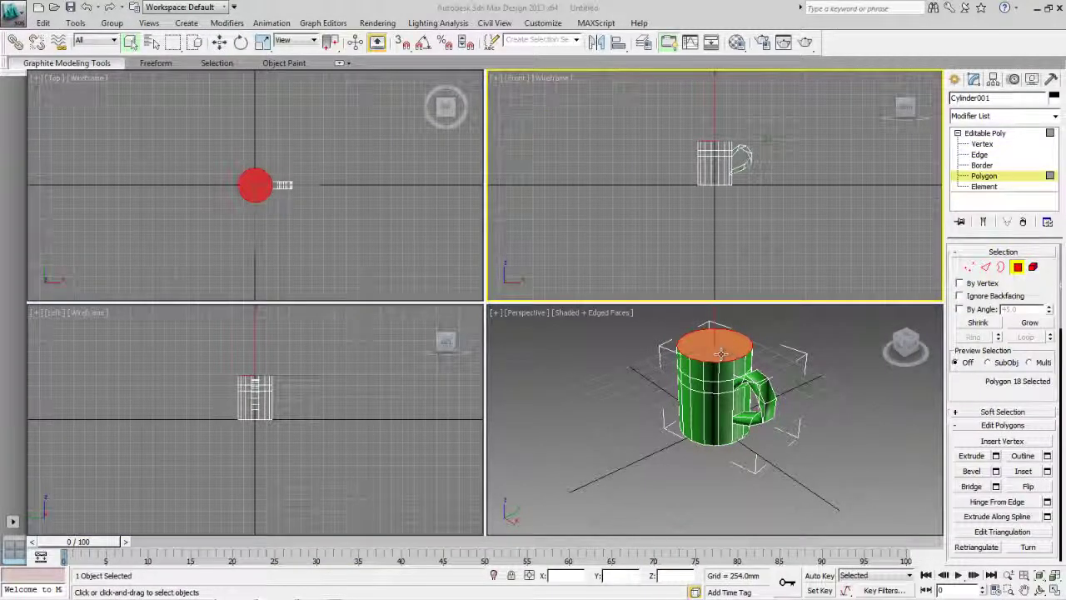
Inset the mug's top face, then extrude it downward into the body to hollow the cup.
left_click(1047, 471)
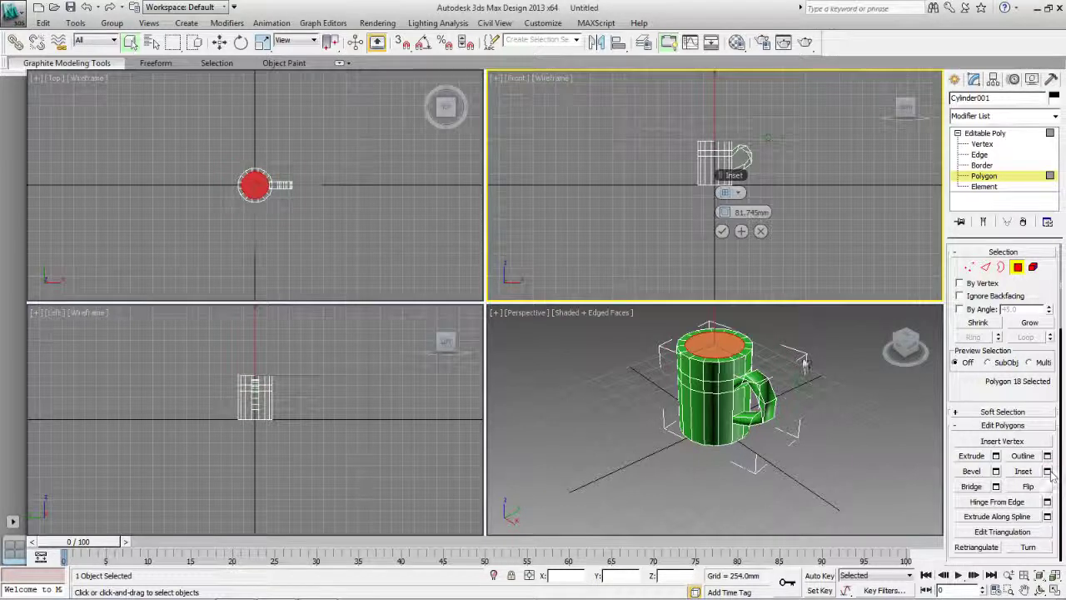
left_click(722, 230)
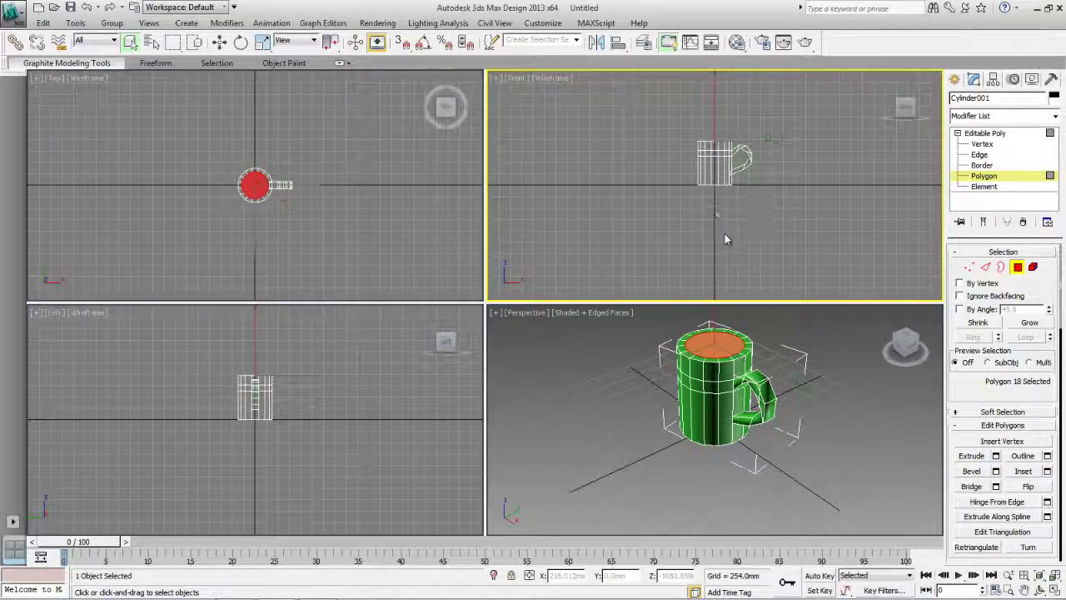
left_click(995, 456)
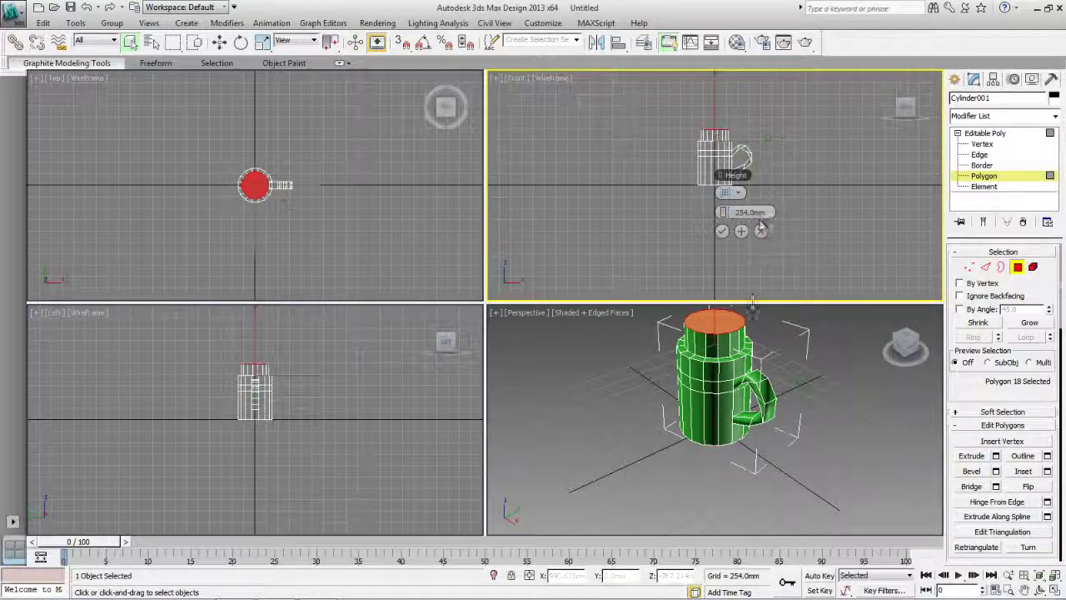
left_click_drag(722, 214, 713, 235)
left_click(721, 231)
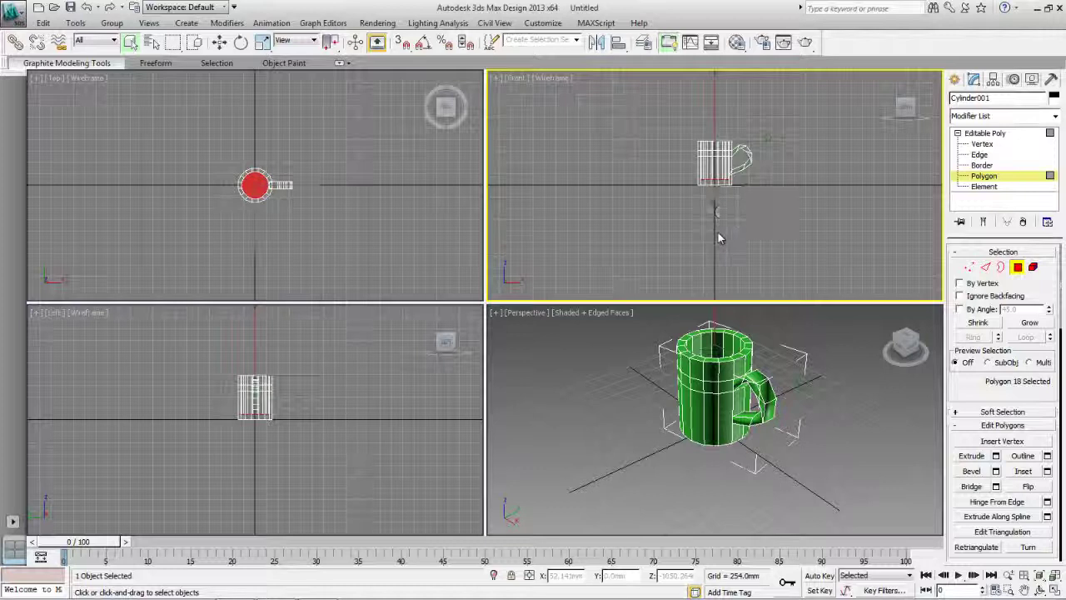
middle_click(857, 424)
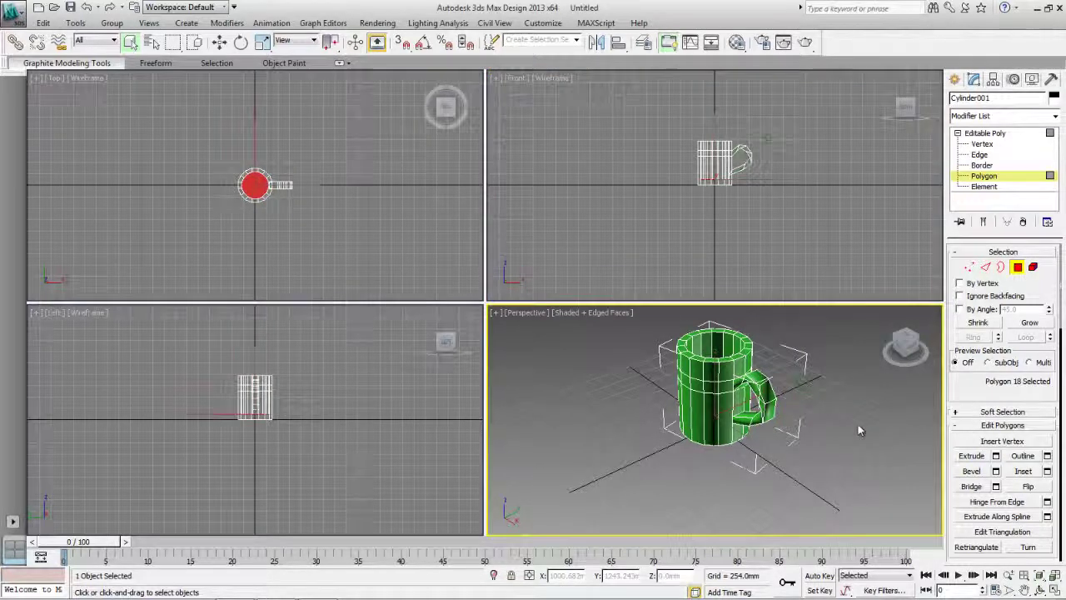
Add a 1-iteration TurboSmooth to Cylinder001, switch it off, and go back to Editable Poly.
left_click(987, 134)
left_click(1055, 117)
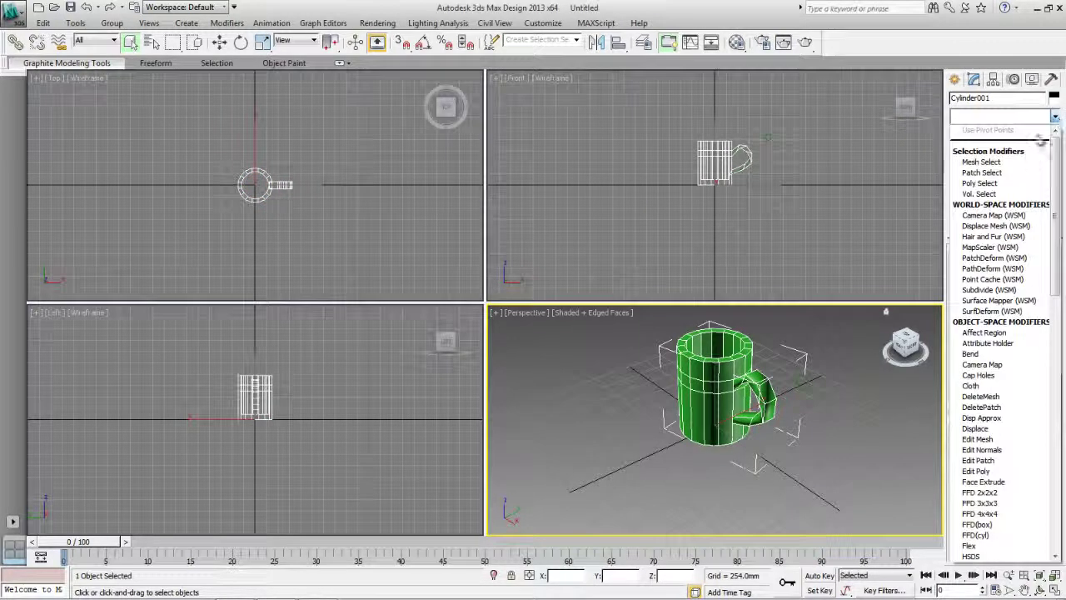
scroll(1027, 471, "down", 15)
scroll(1027, 471, "down", 5)
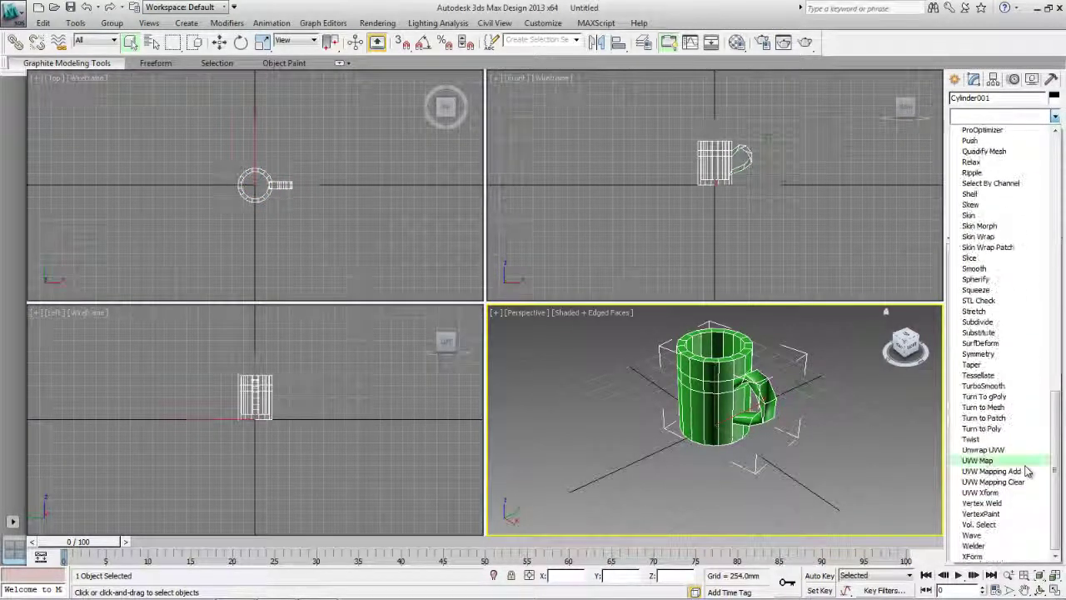
left_click(997, 383)
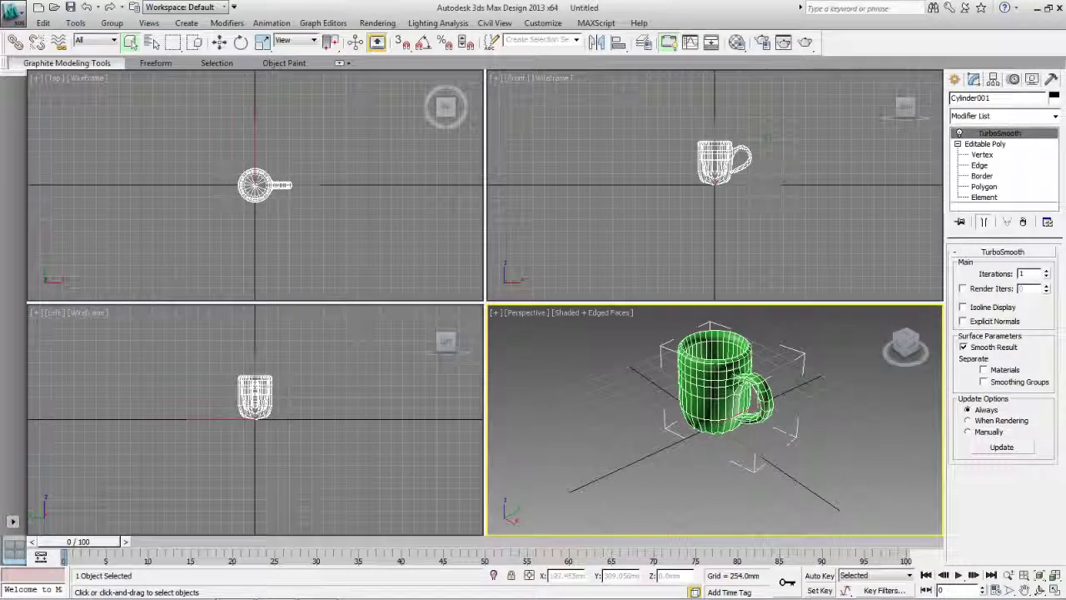
left_click(958, 133)
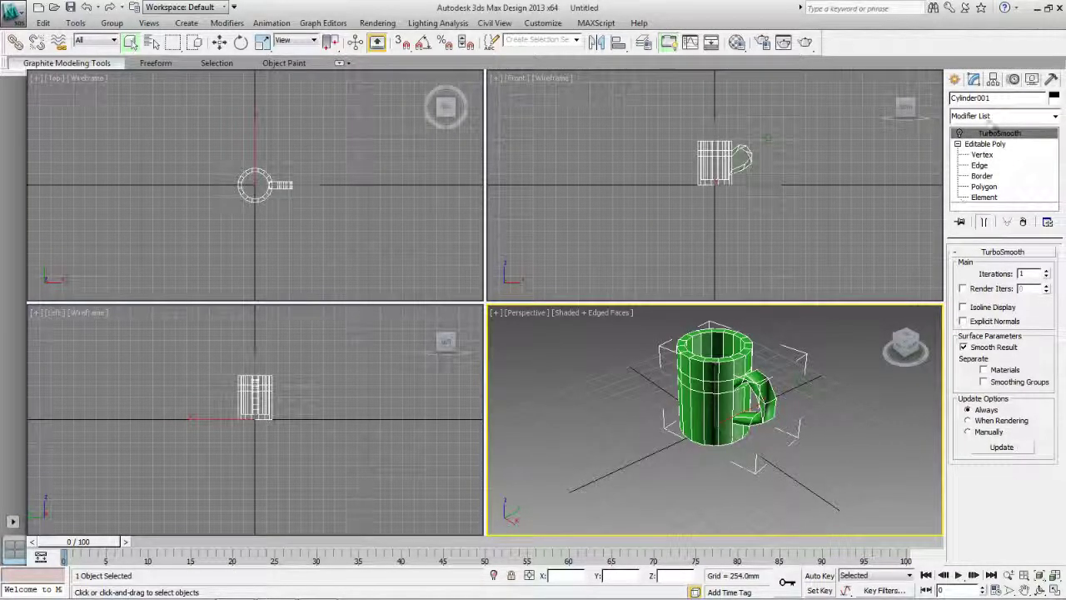
left_click(984, 144)
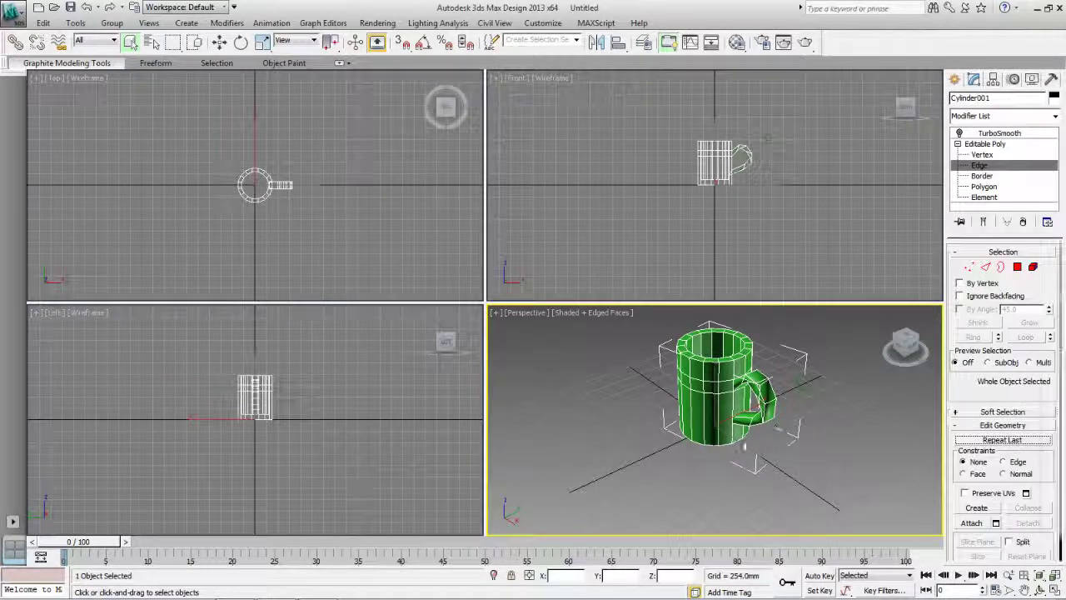
Maximize the perspective view, orbit underneath, and select the mug's bottom face.
key("2")
left_click(722, 442)
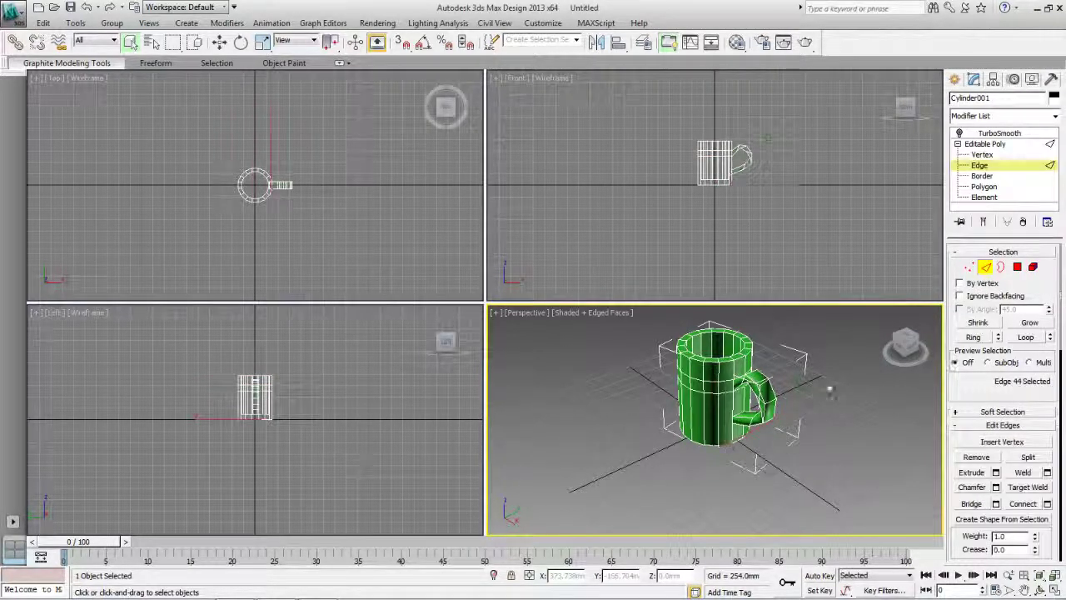
left_click(1047, 590)
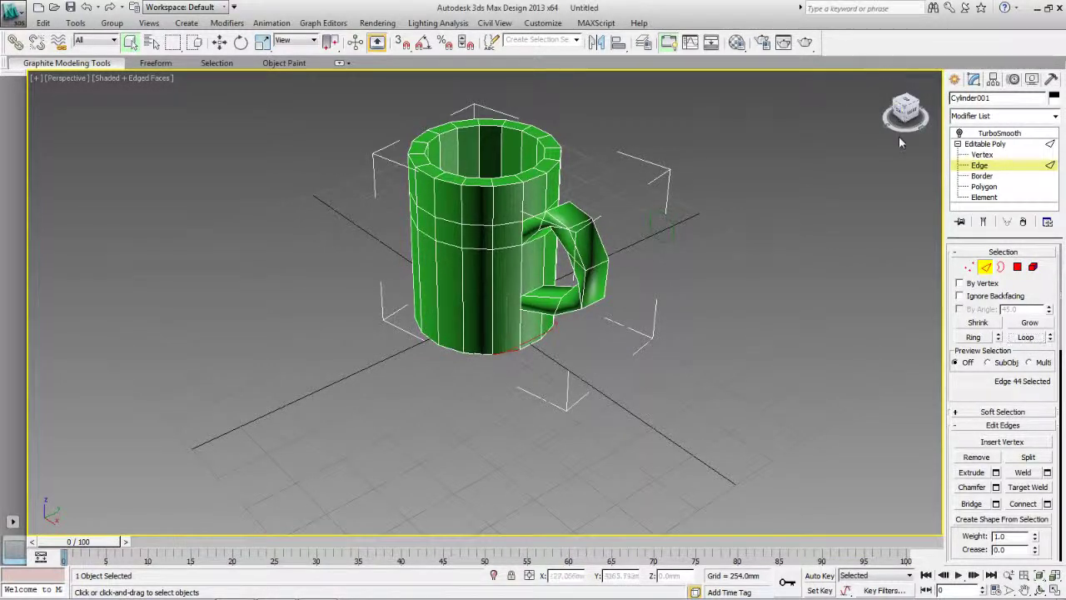
left_click_drag(899, 140, 900, 114)
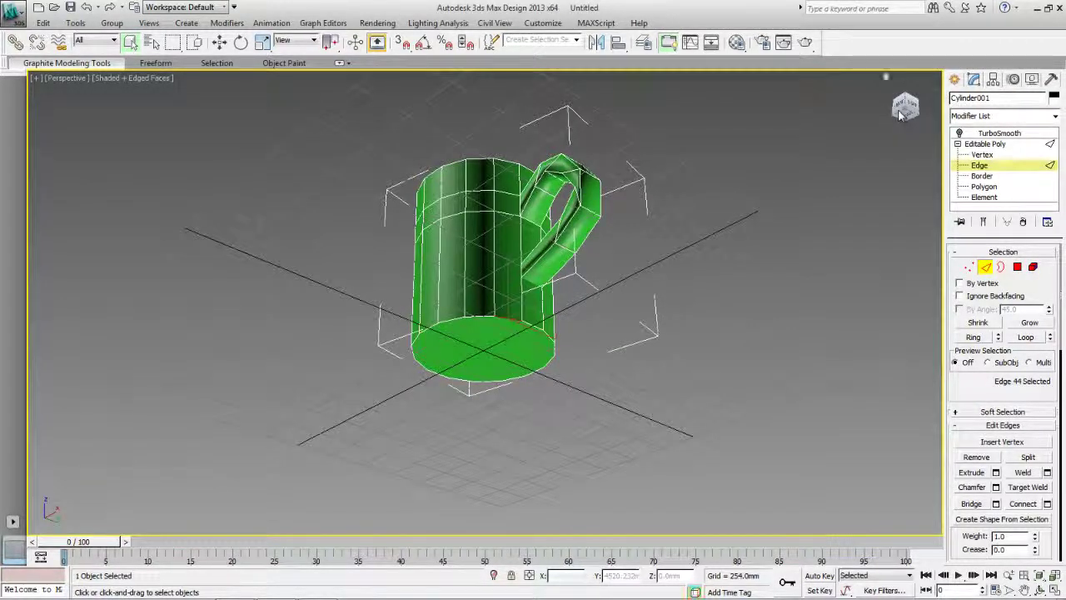
left_click(1017, 266)
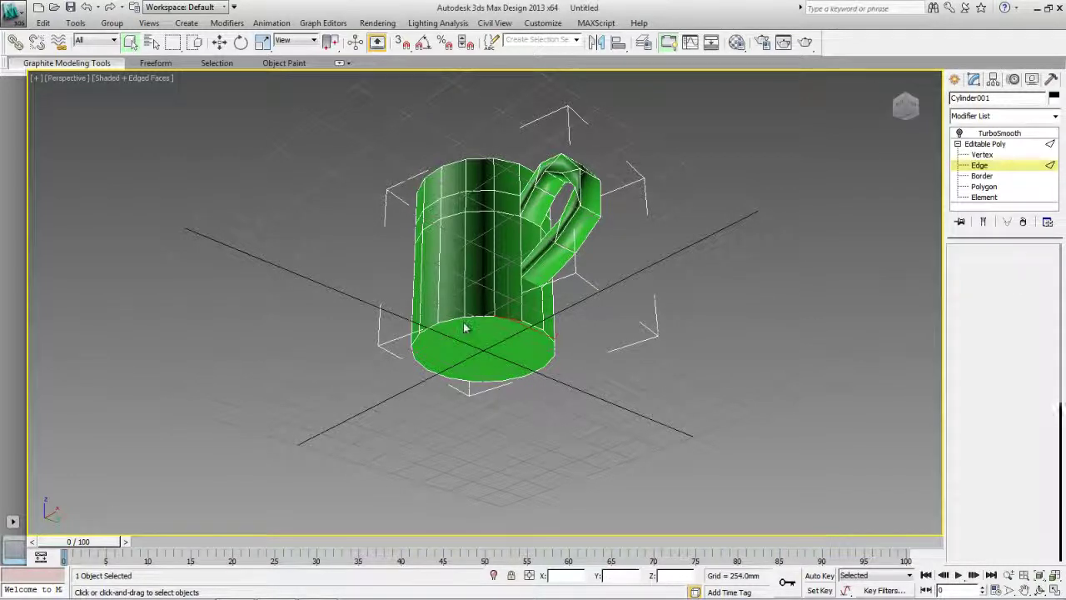
left_click(472, 335)
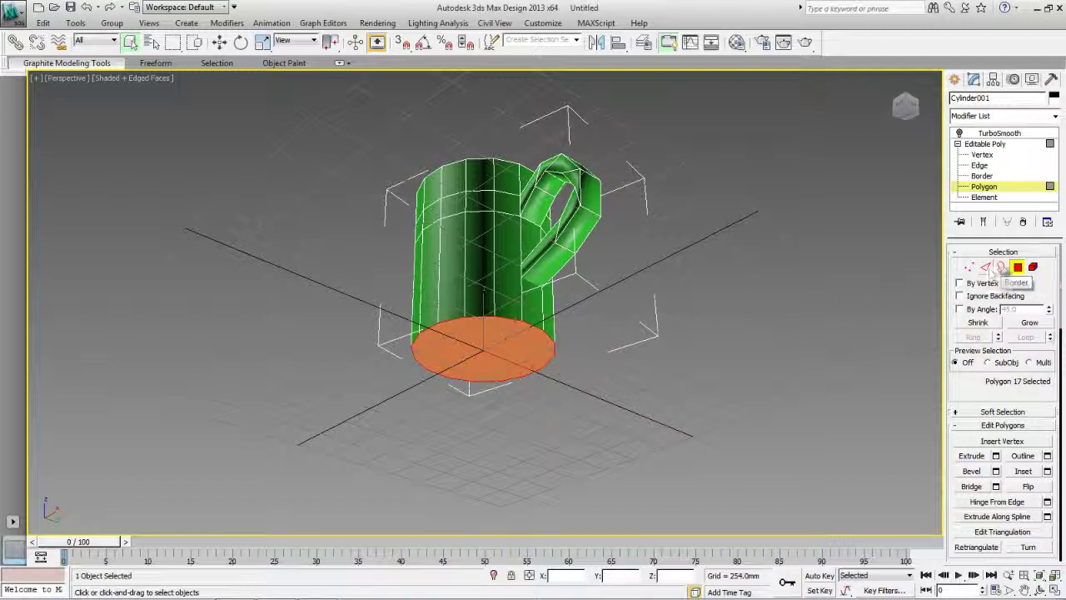
Chamfer the bottom rim edge loop by 25.4 mm with 1 segment.
left_click(987, 270)
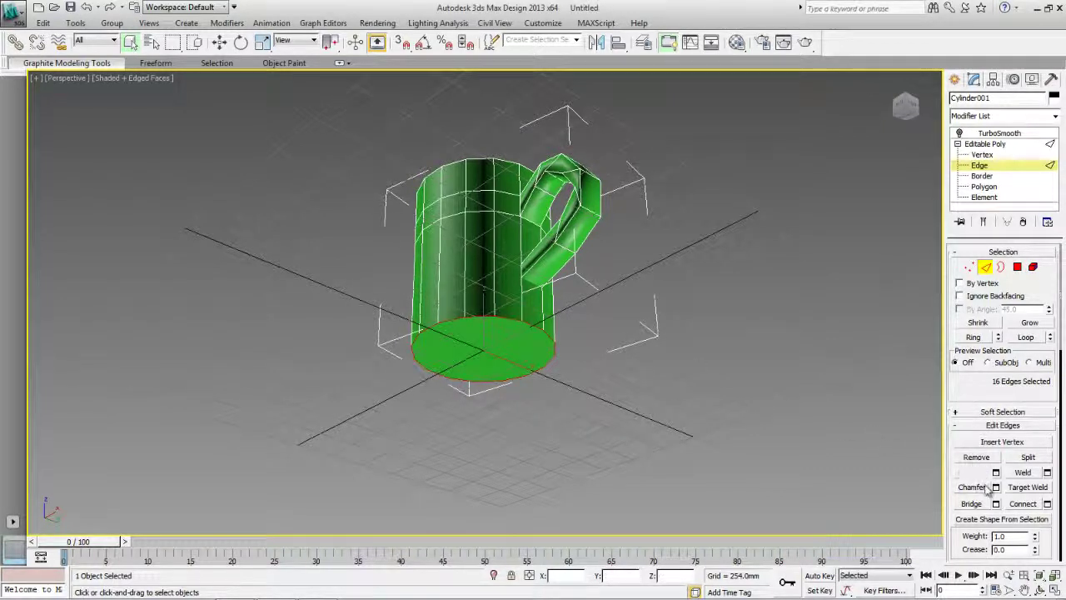
left_click(995, 488)
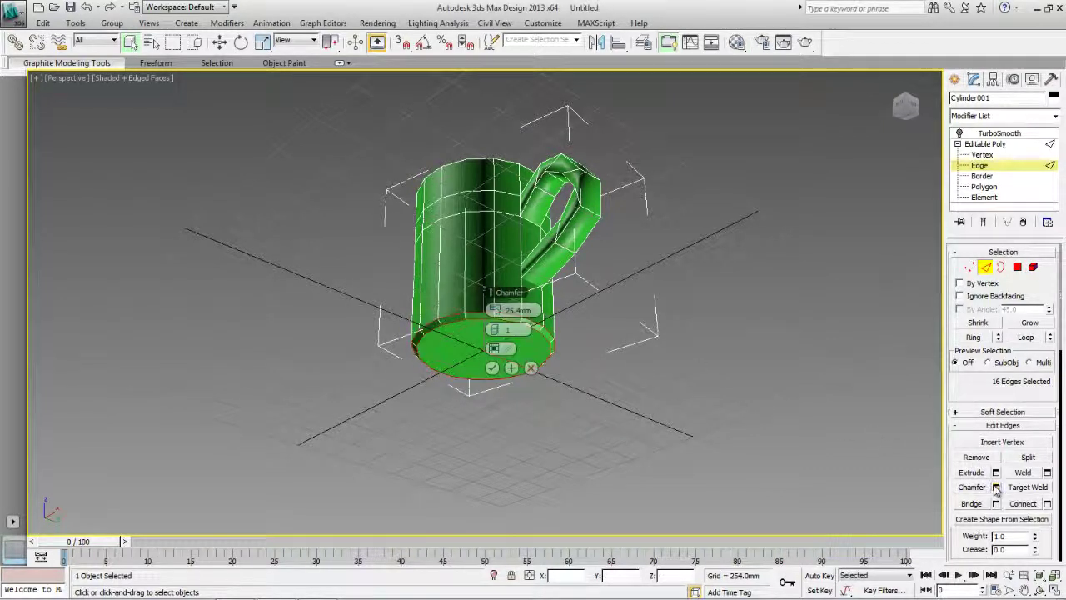
left_click(492, 367)
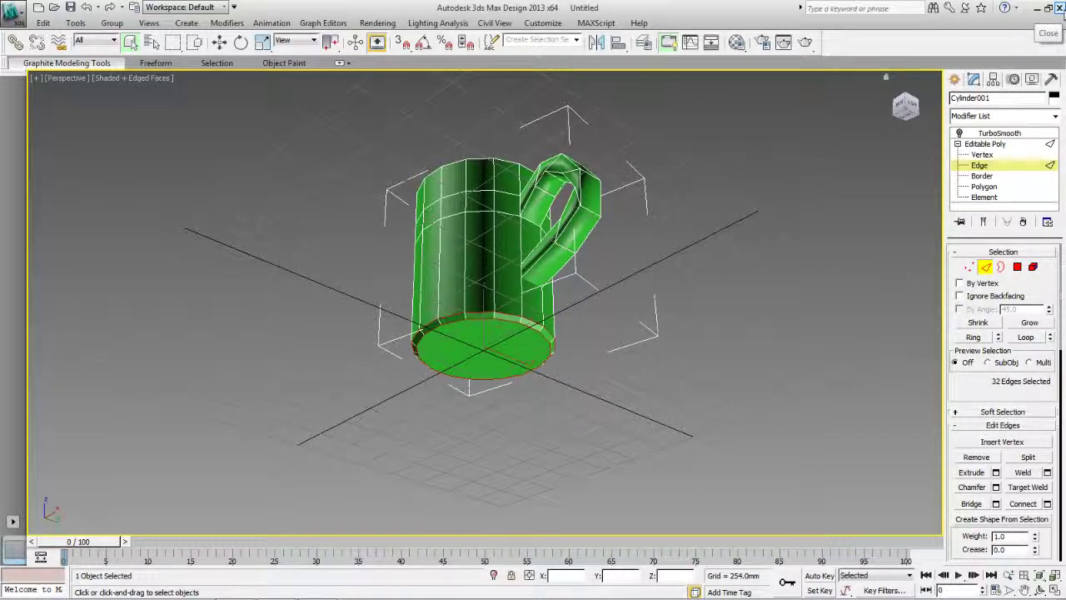
Undo the chamfer, TurboSmooth, handle and edge loops back to the plain cylinder.
left_click(87, 8)
left_click(87, 8)
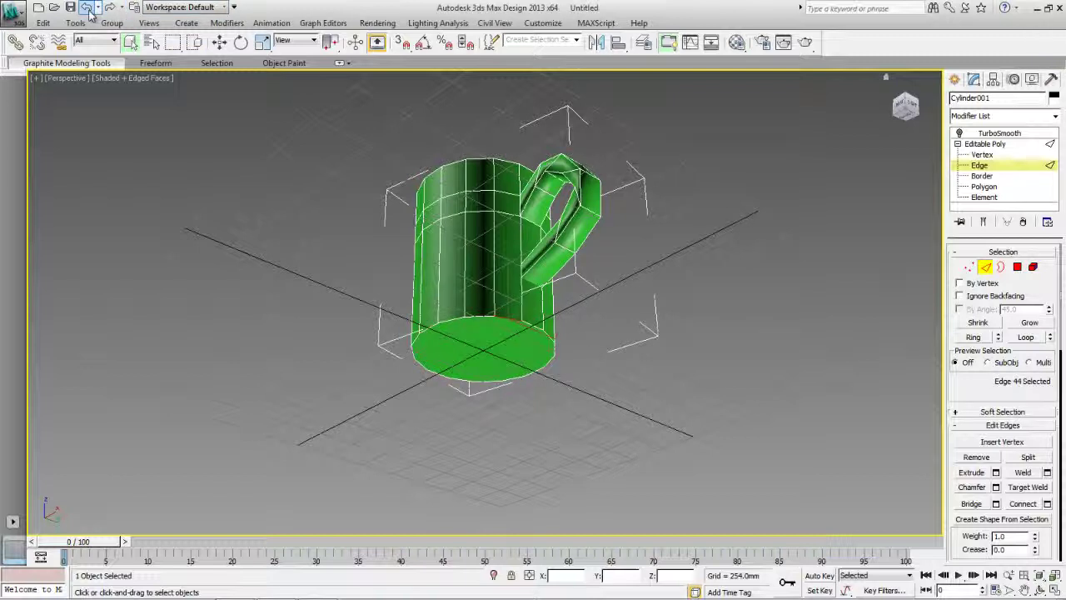
left_click(87, 7)
left_click(87, 8)
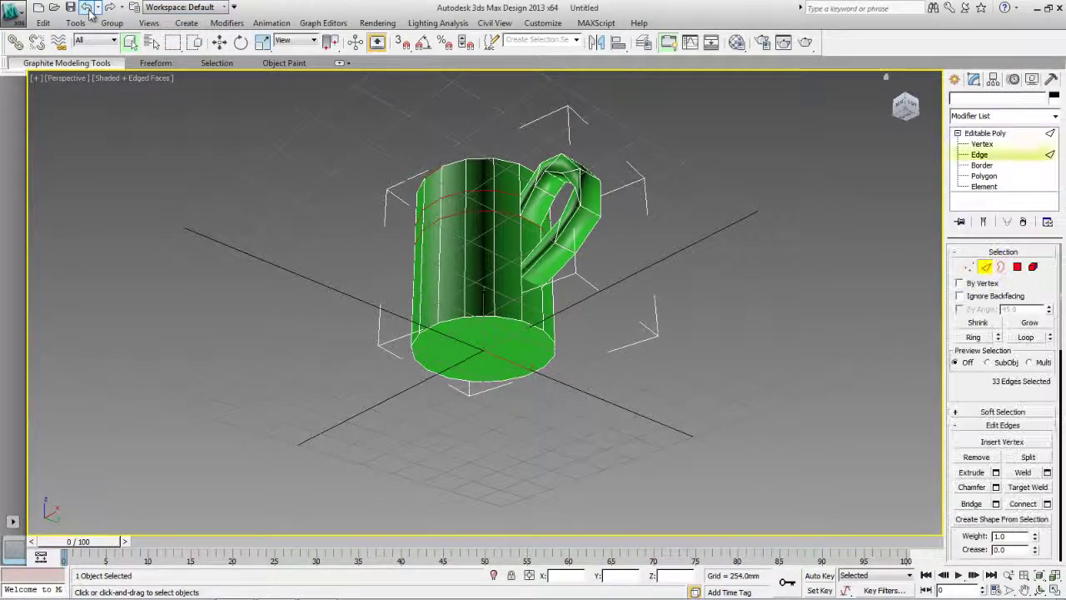
left_click(86, 8)
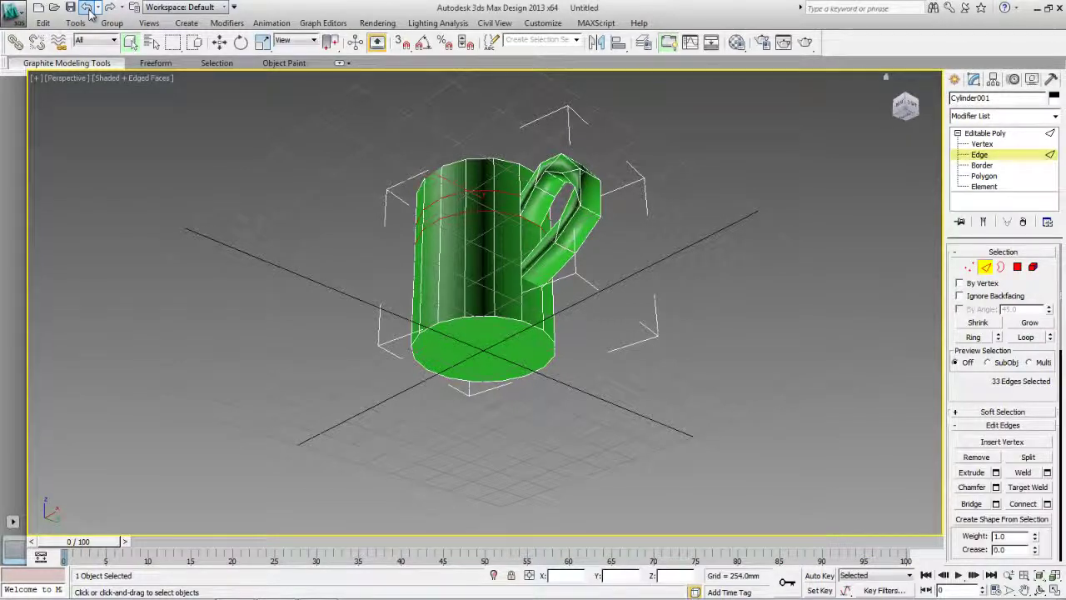
left_click(86, 7)
left_click(87, 8)
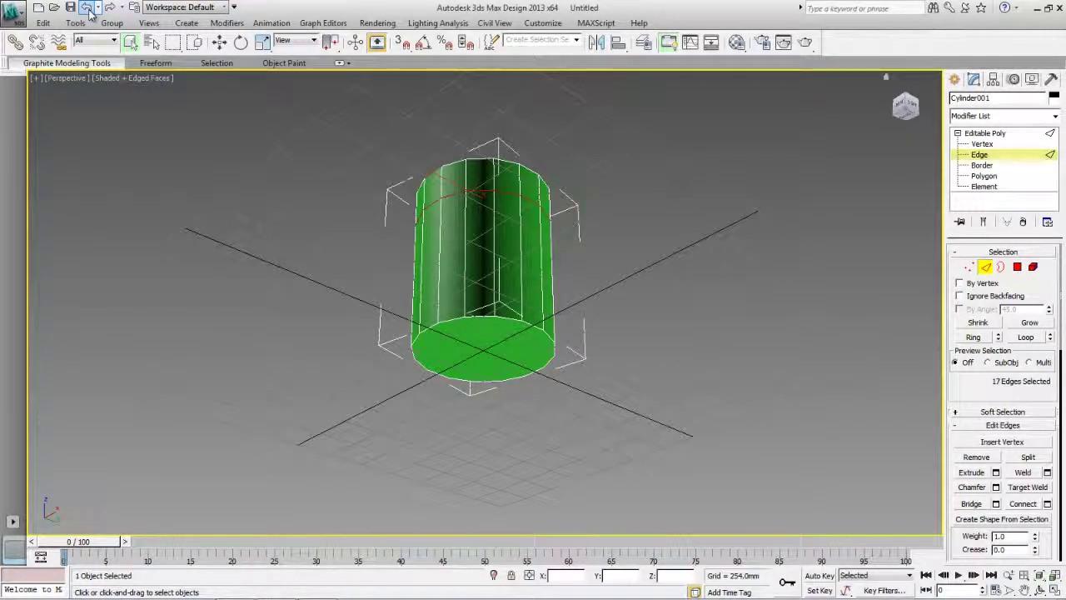
left_click(87, 7)
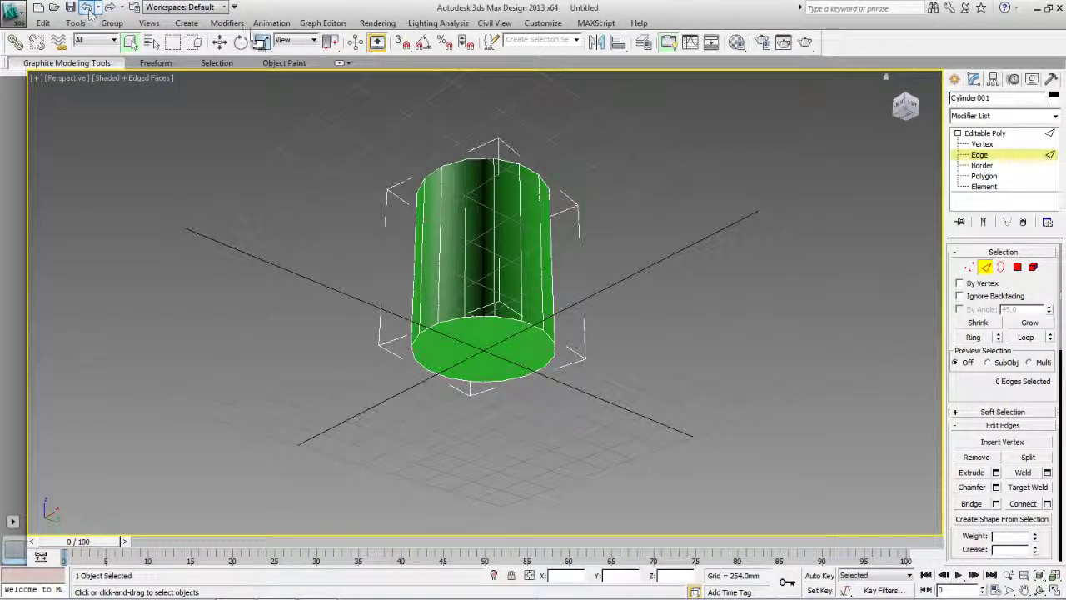
Orbit to a three-quarter view, show all four viewports, and activate the Front view.
left_click(906, 115)
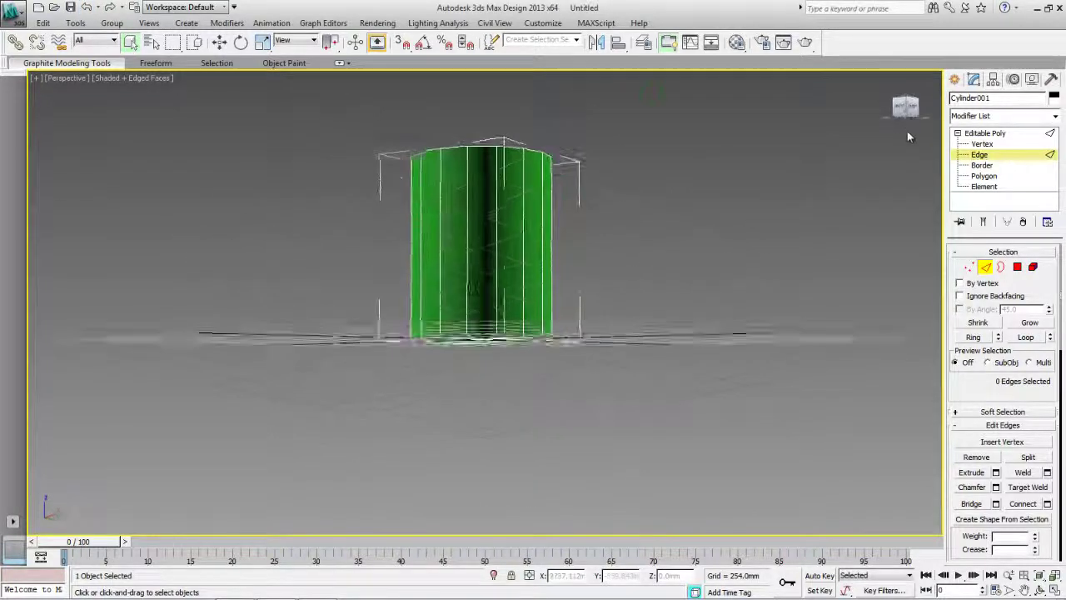
left_click_drag(907, 131, 933, 157)
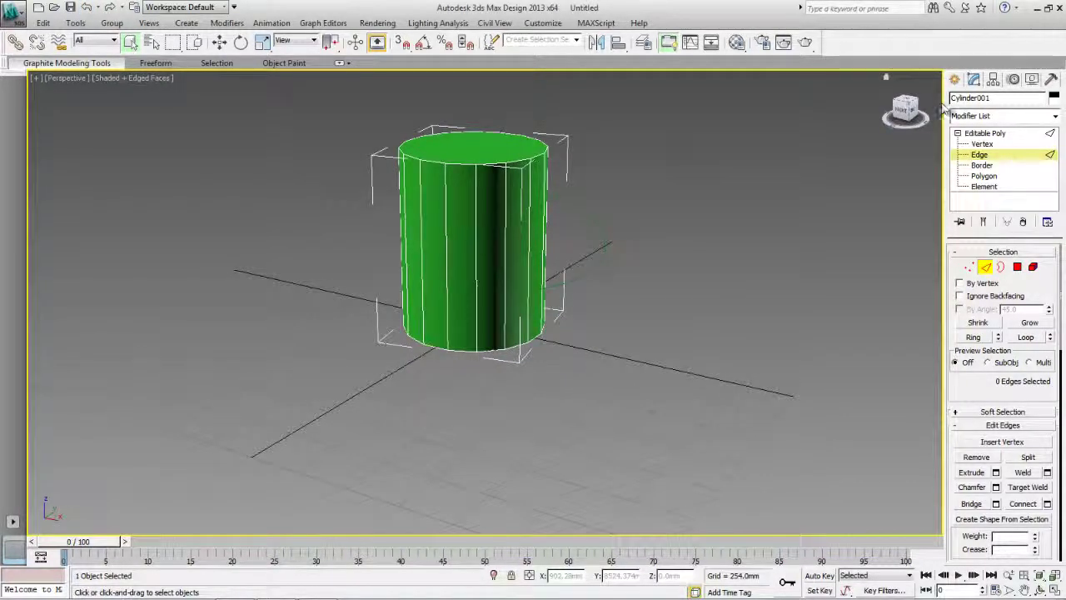
left_click(957, 134)
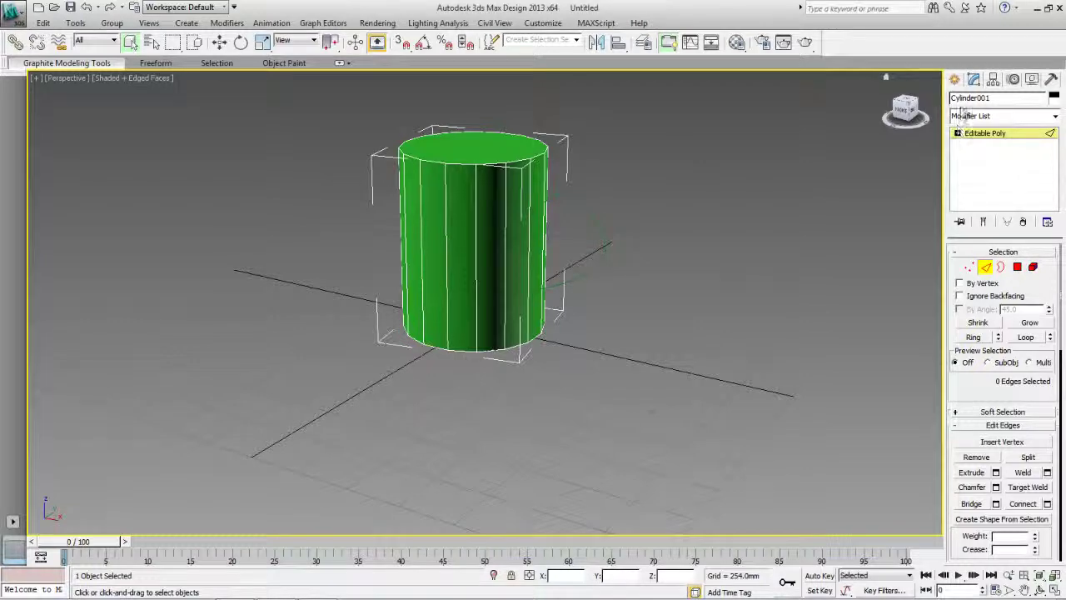
left_click(1054, 588)
left_click(793, 221)
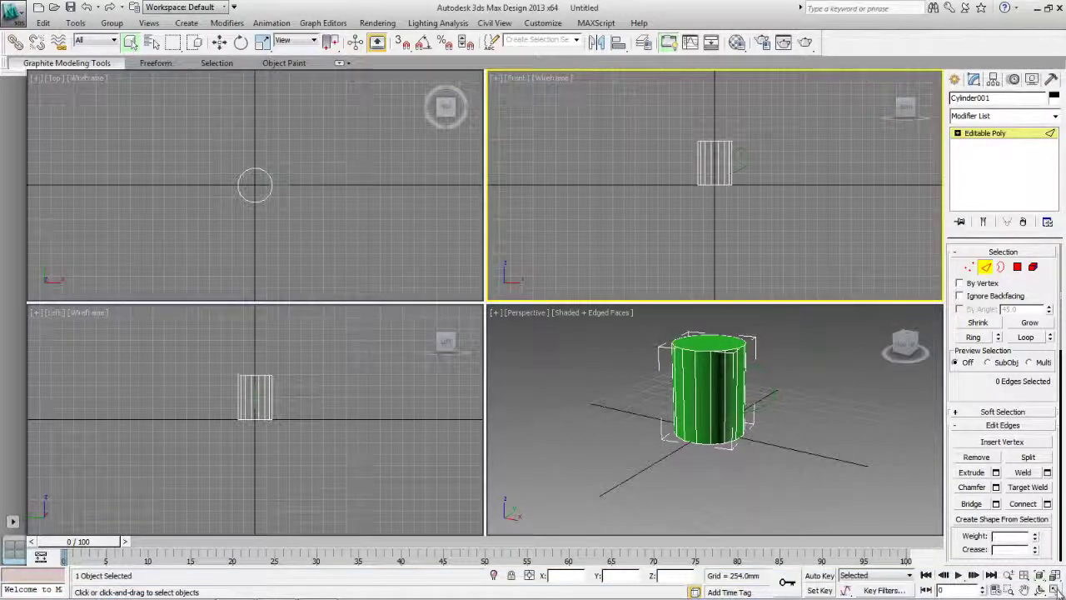
Maximize the Front view, leave sub-object editing, and select the curved Line001 spline.
key("alt+w")
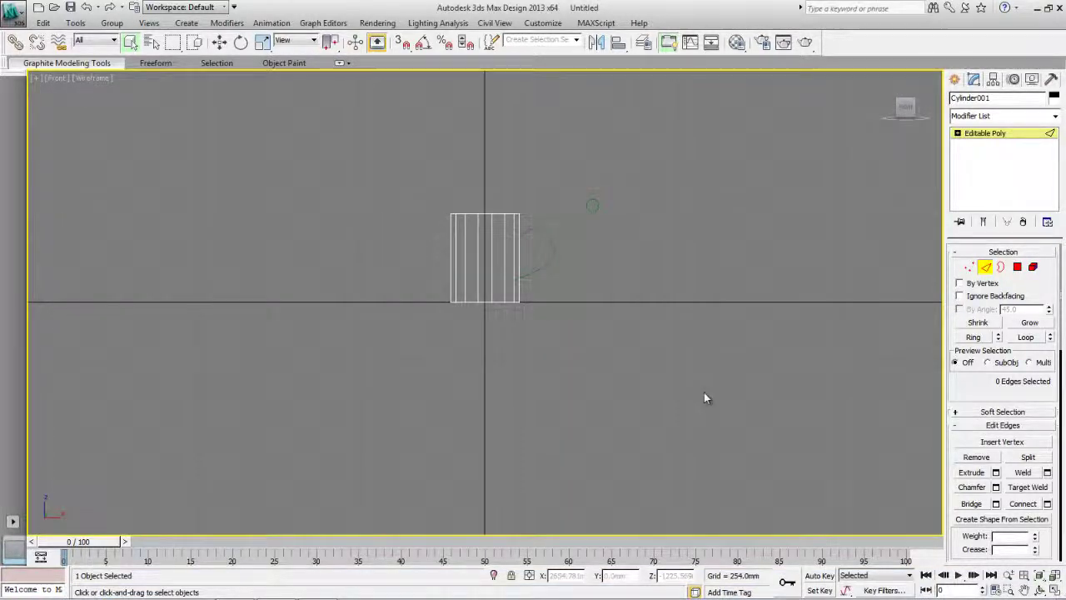
right_click(580, 295)
left_click(422, 320)
scroll(422, 321, "down", 3)
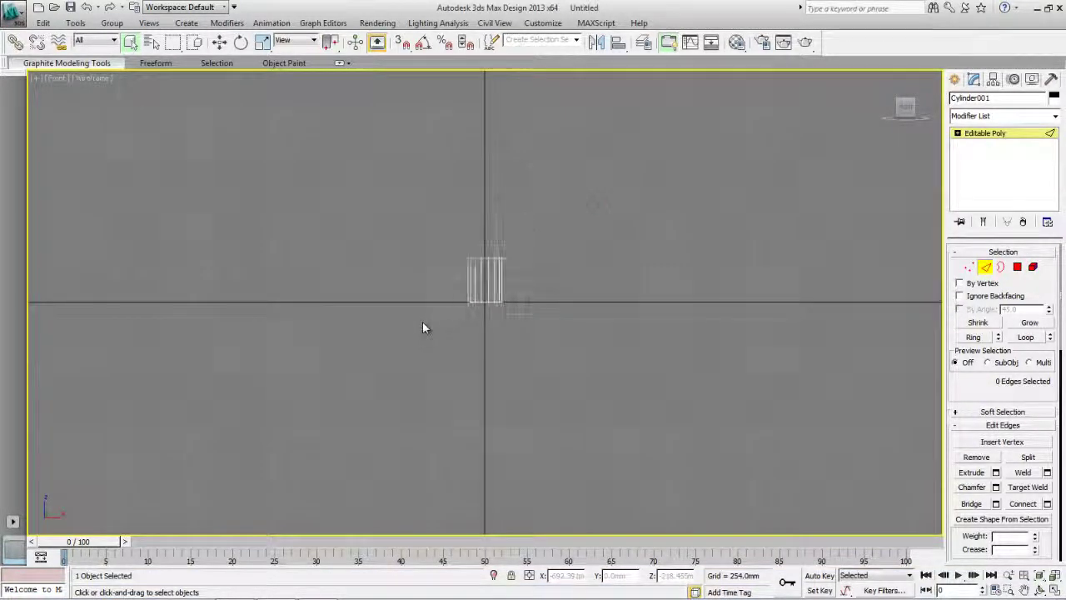
scroll(422, 322, "up", 5)
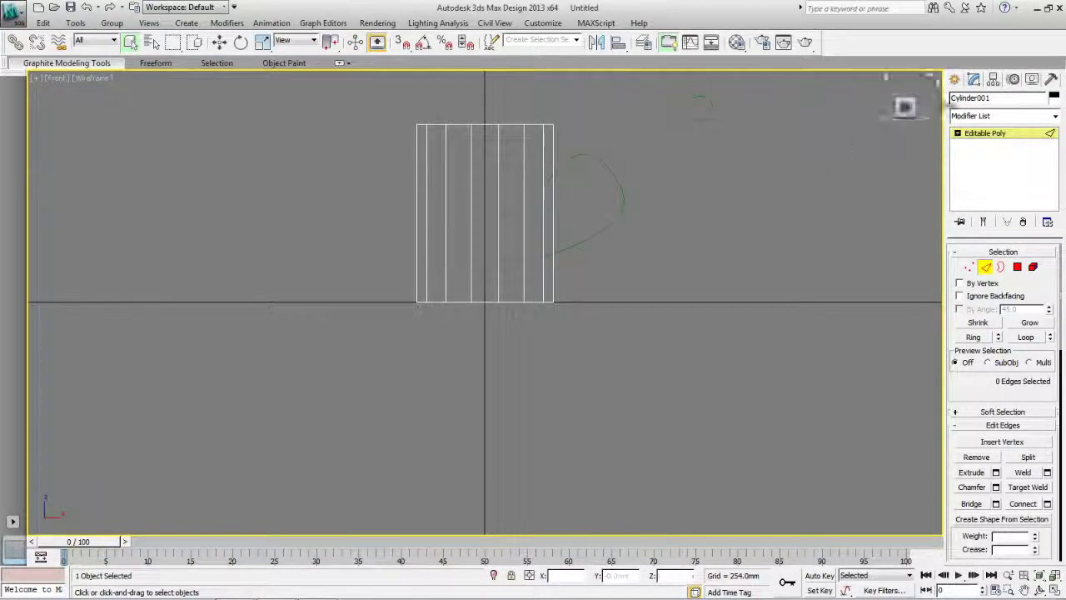
left_click(957, 133)
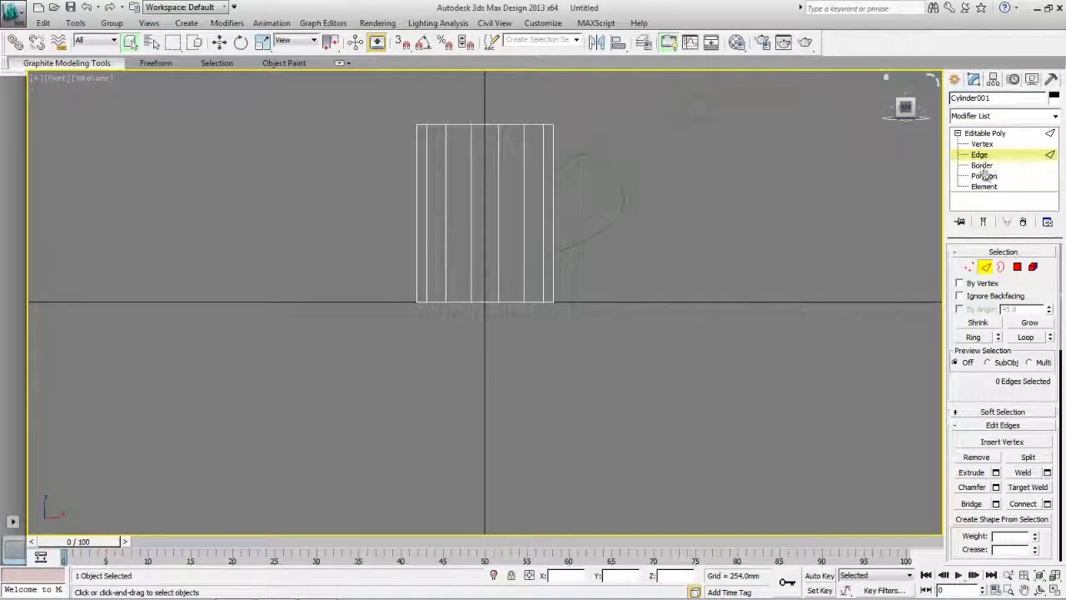
left_click(988, 133)
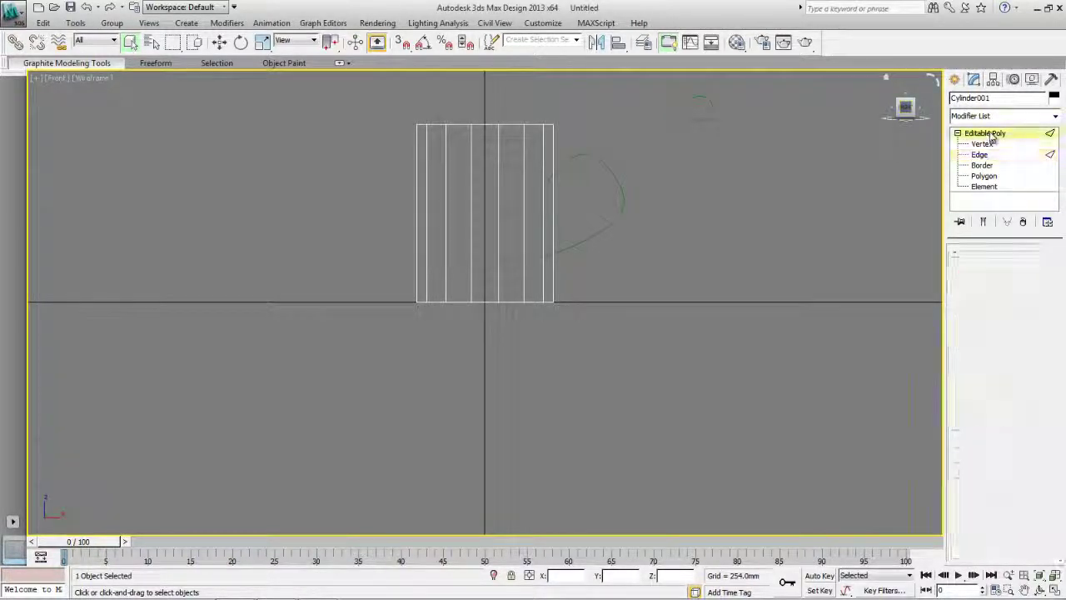
left_click(595, 230)
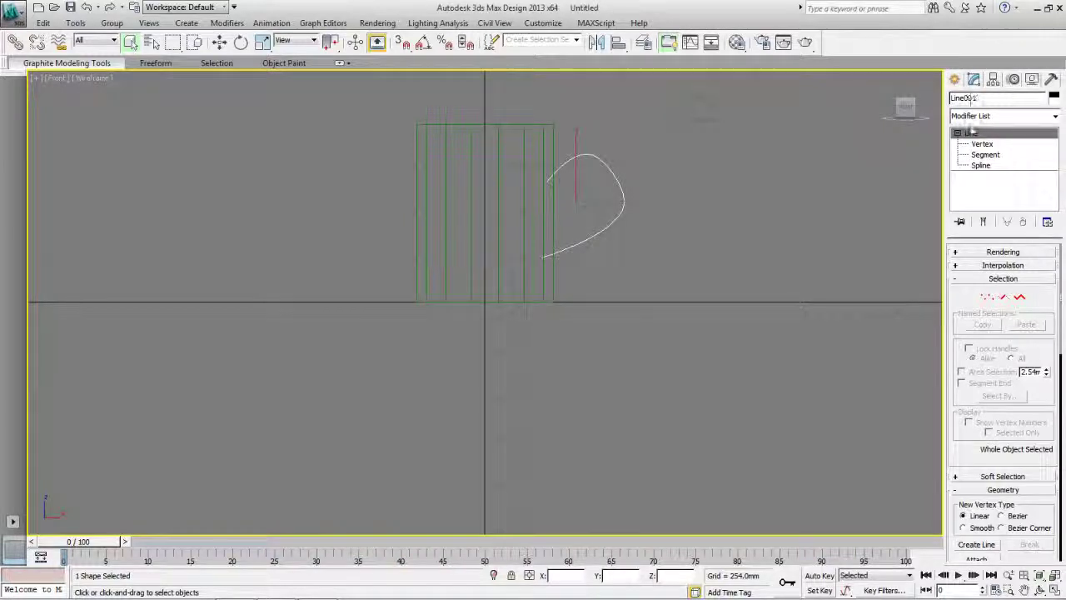
At Line001's Vertex level, move the curve's bottom vertex to the right.
left_click(980, 144)
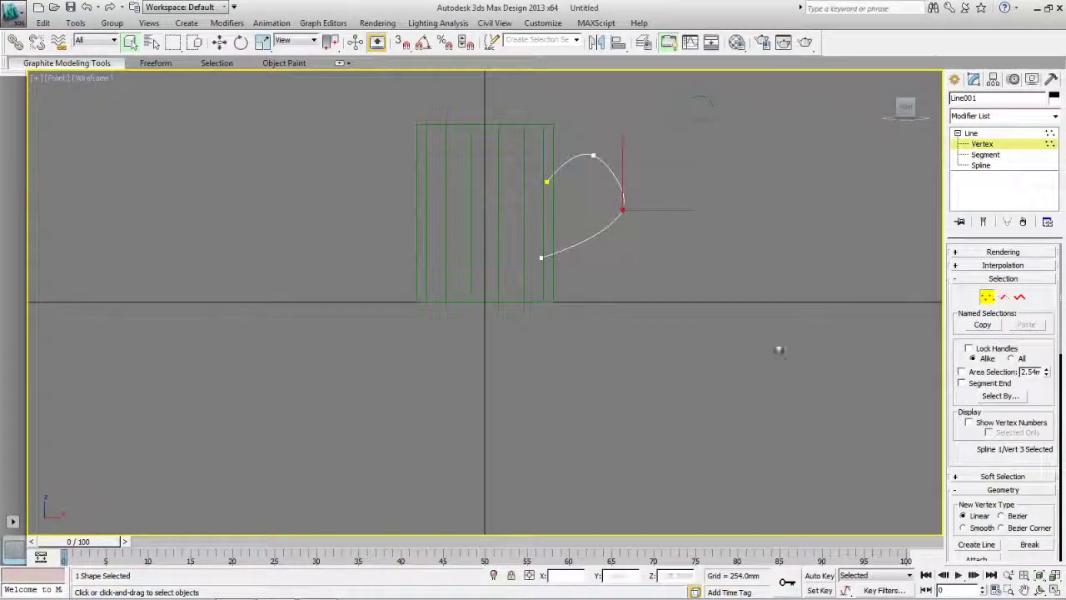
left_click(541, 258)
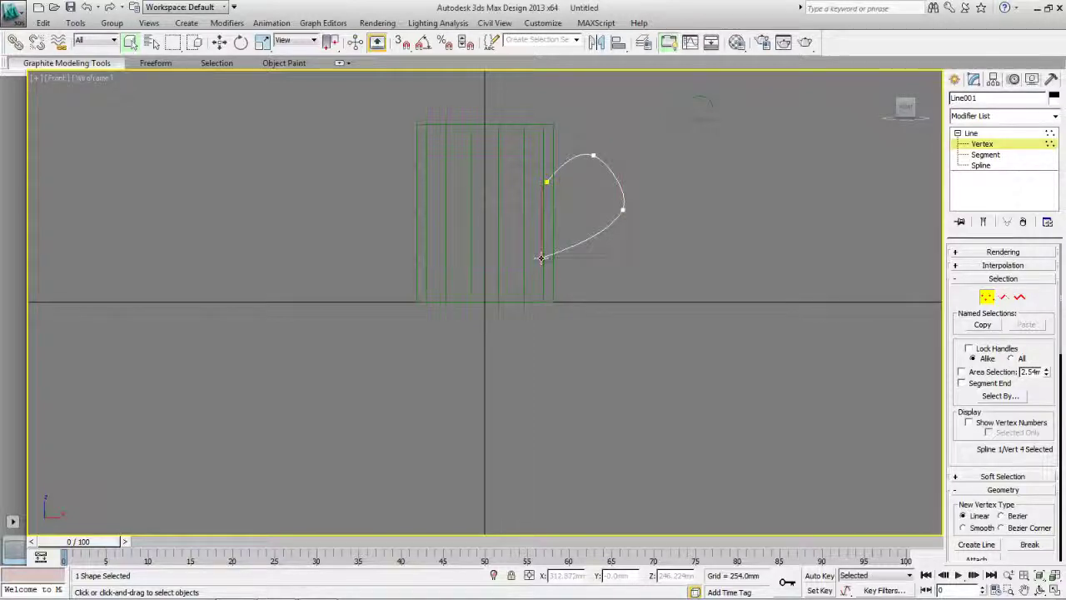
left_click(219, 42)
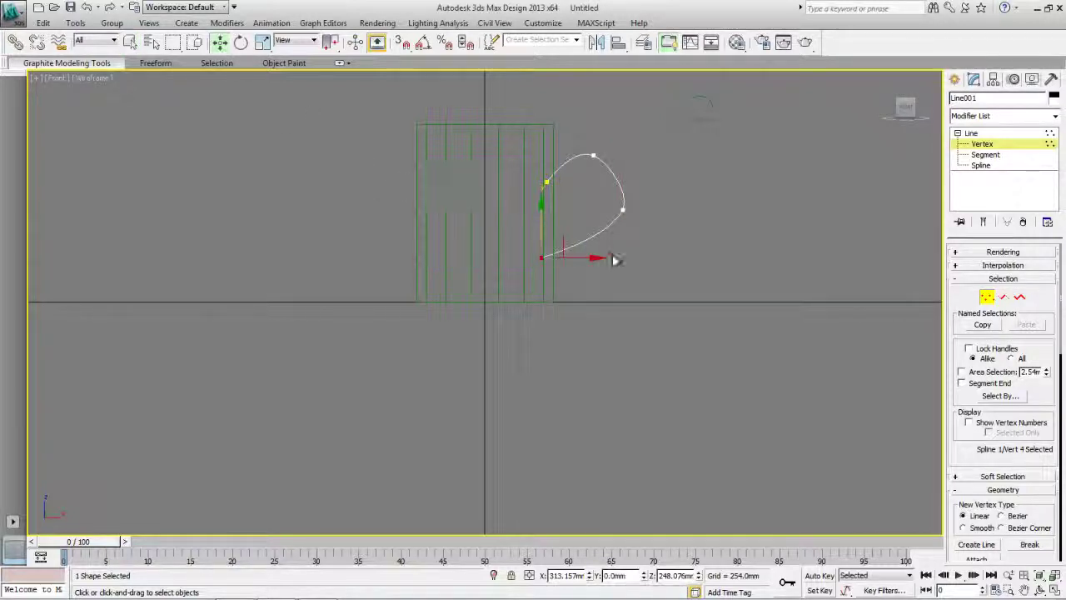
left_click_drag(595, 256, 626, 256)
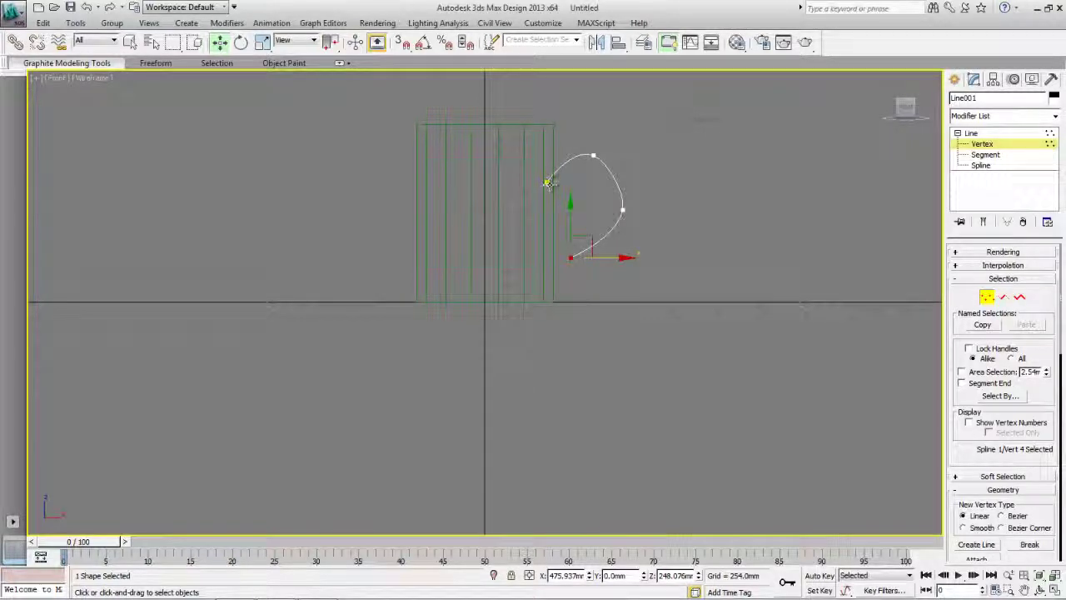
Raise the top-left vertex and pull the right vertex left to narrow the handle arc.
left_click(545, 178)
left_click_drag(598, 182, 596, 181)
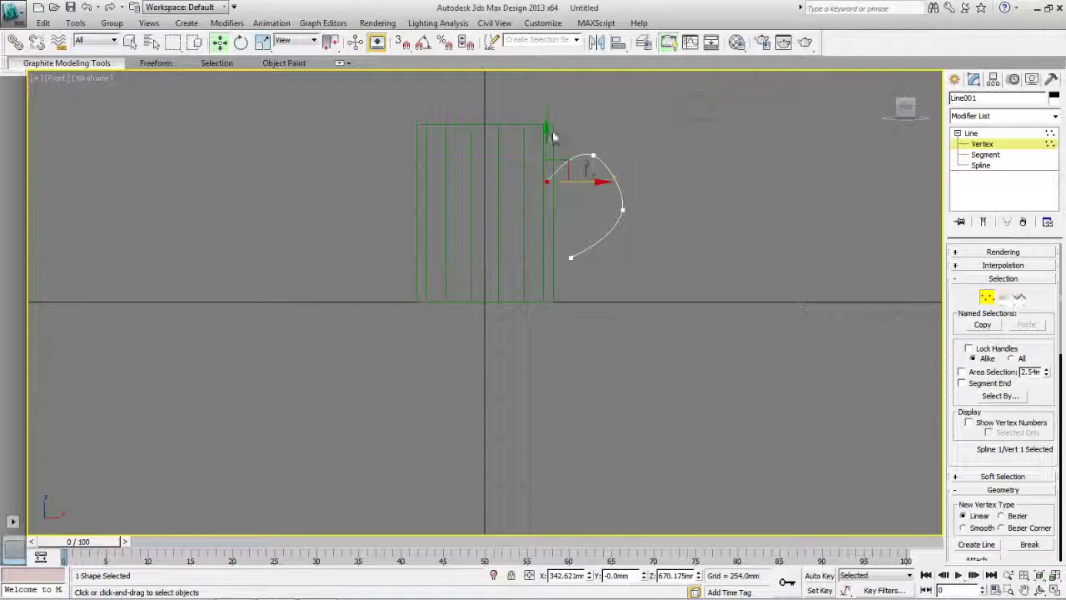
left_click_drag(550, 136, 548, 126)
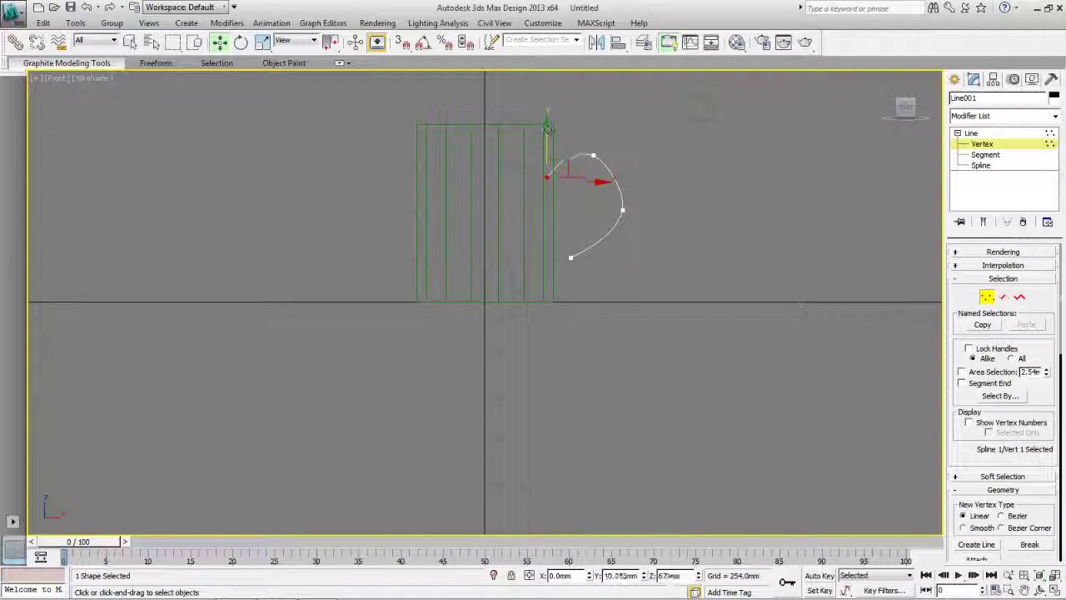
left_click(624, 209)
left_click_drag(676, 209, 662, 210)
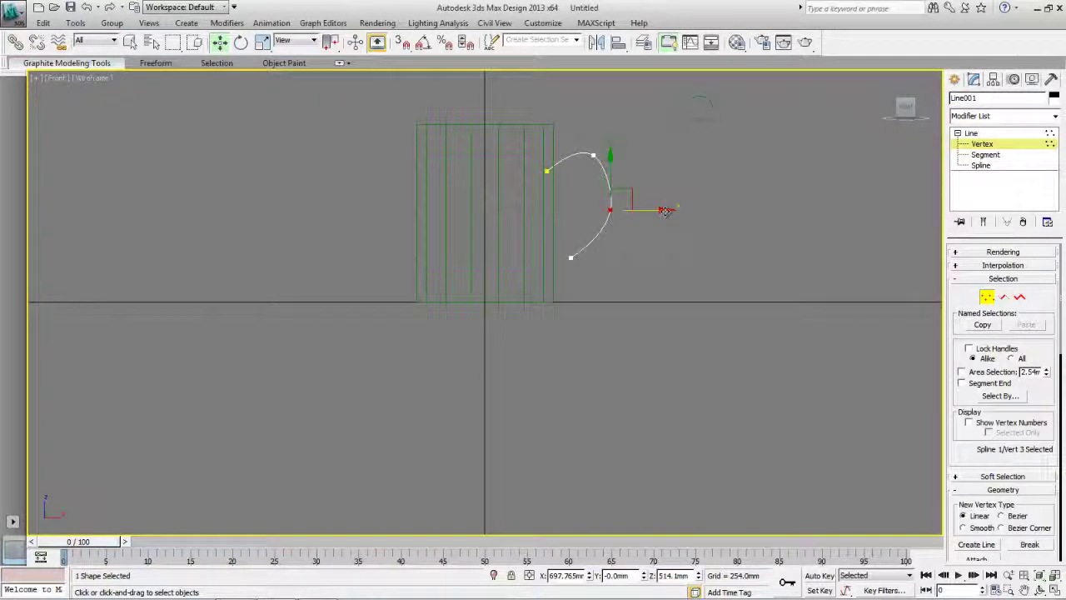
left_click(971, 133)
left_click(953, 79)
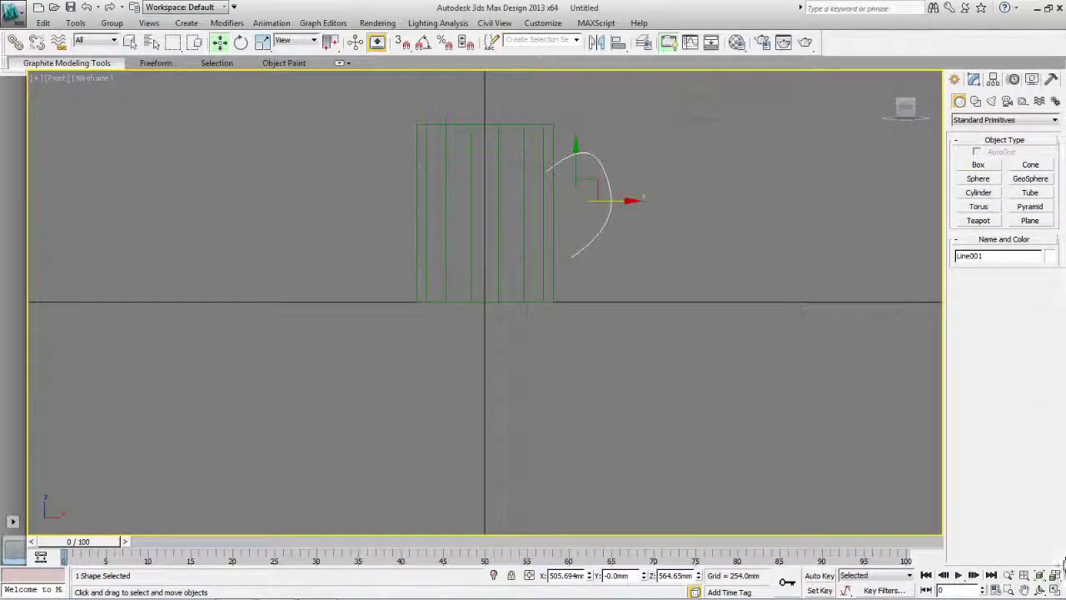
Make the Perspective view active and maximize it to fill the workspace.
left_click(1056, 588)
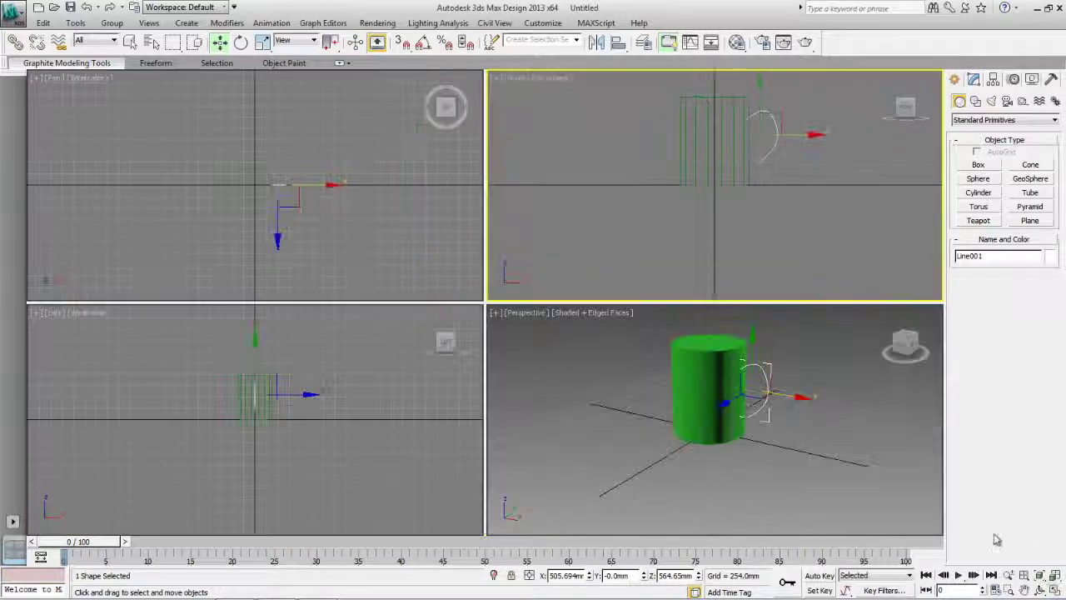
right_click(896, 474)
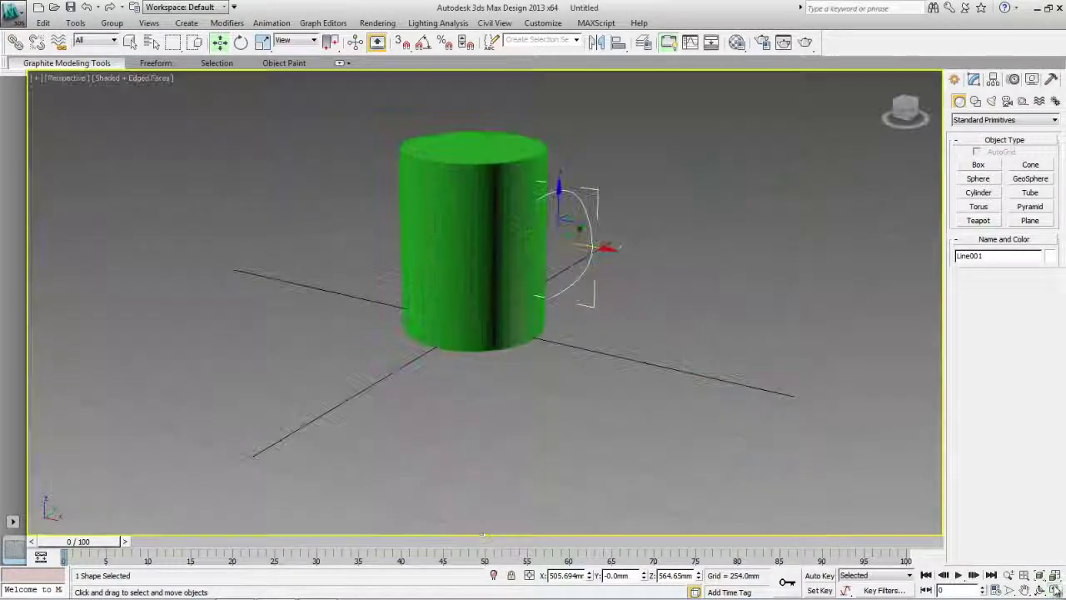
left_click(1055, 588)
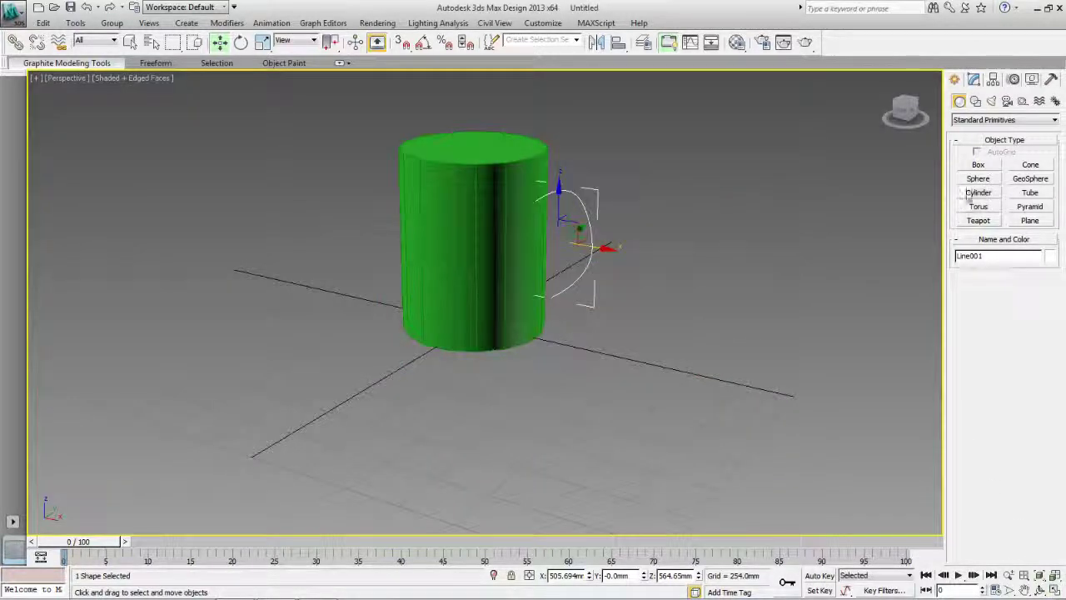
Convert the green Cylinder001 to an Editable Poly and enter Edge sub-object level.
left_click(901, 115)
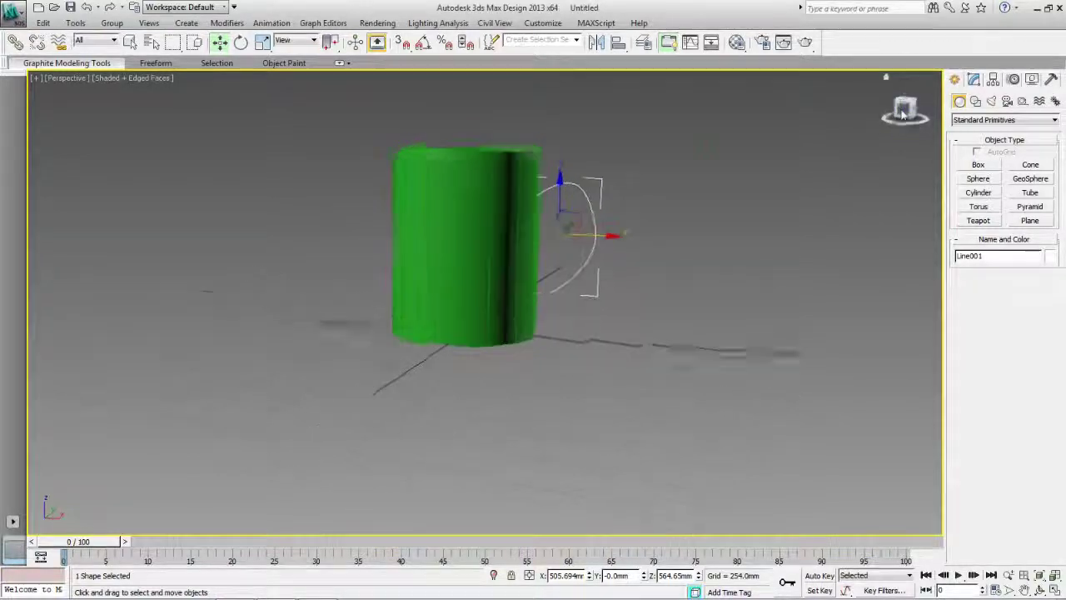
left_click(483, 203)
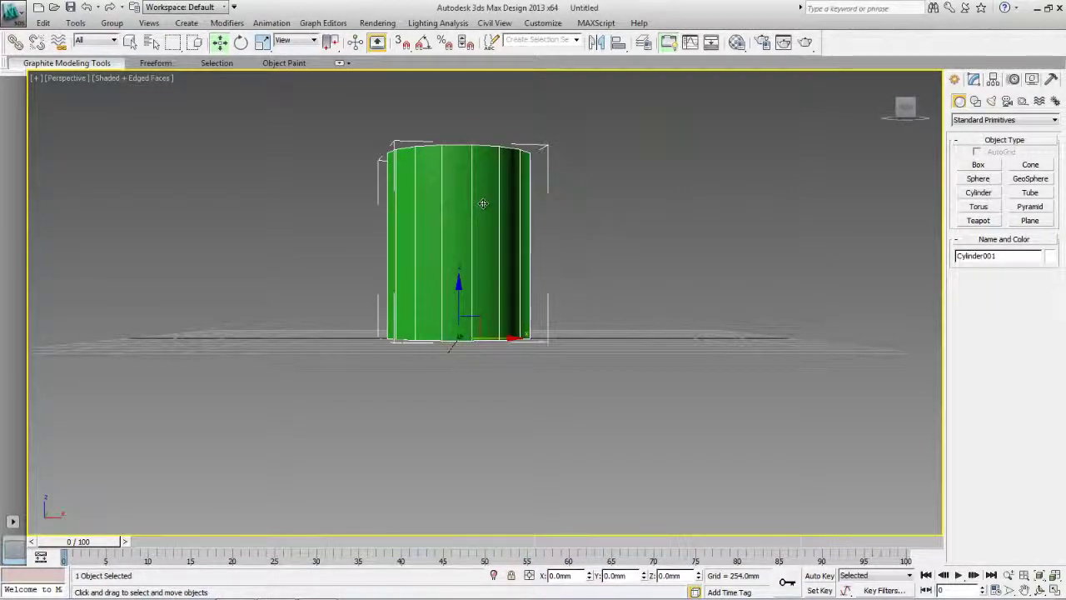
right_click(483, 203)
mouse_move(542, 309)
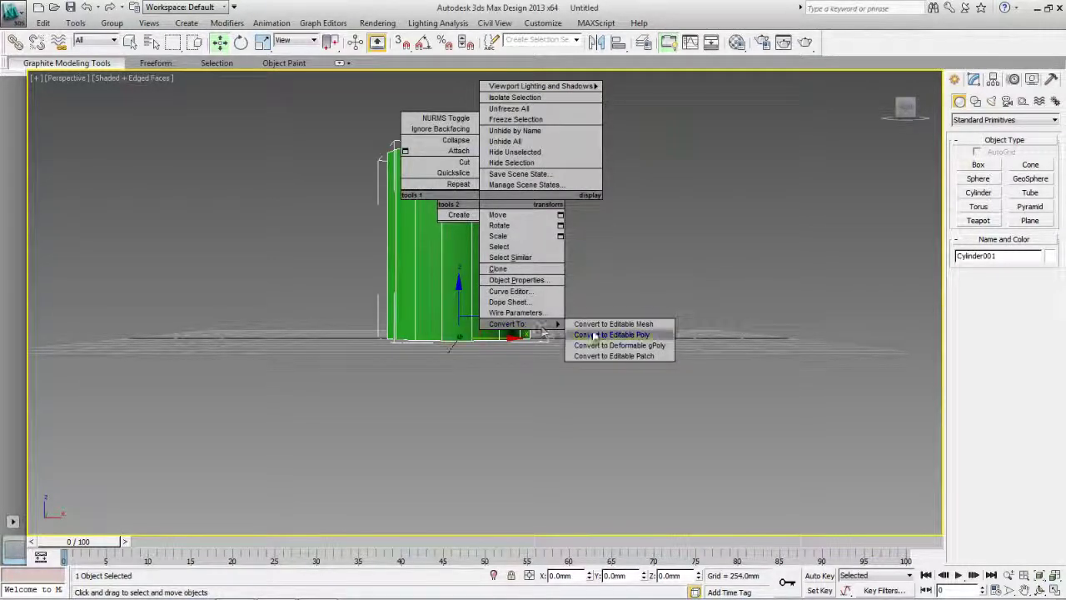
left_click(594, 330)
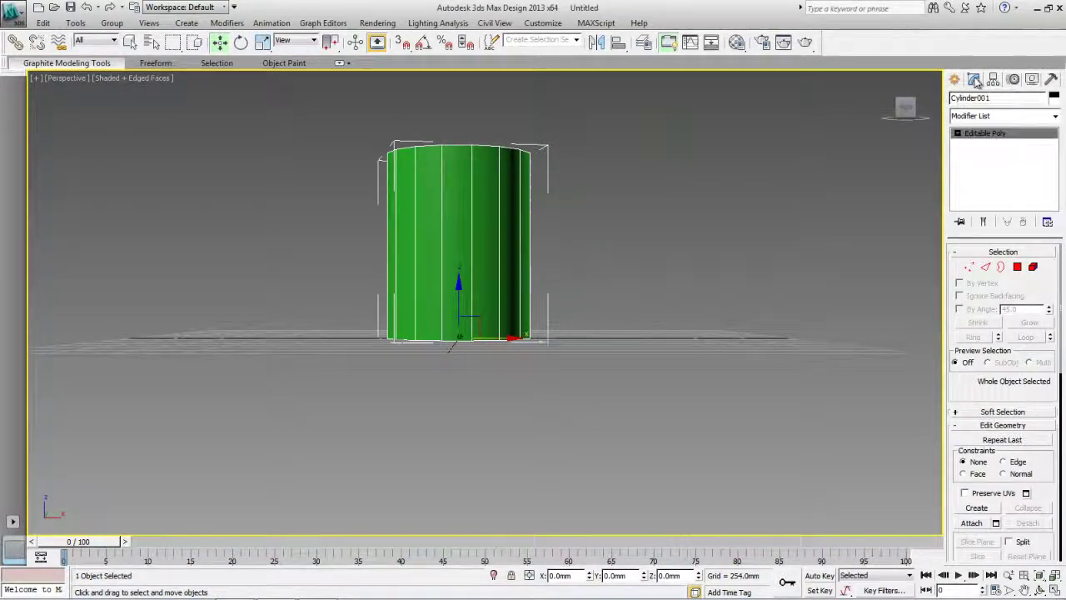
left_click(985, 266)
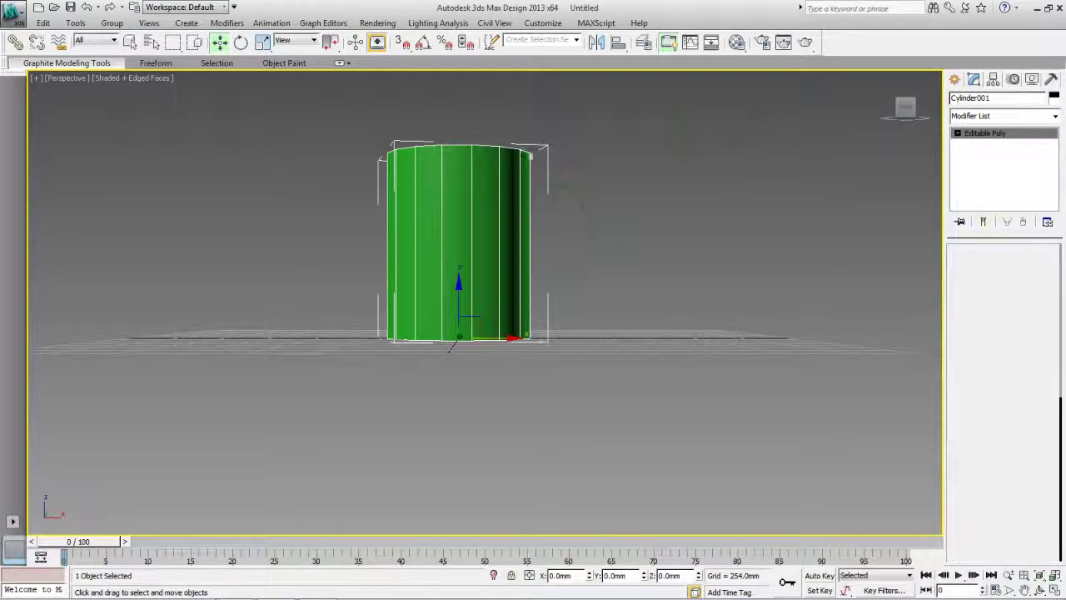
Enable the Slice Plane and cut an edge loop just below the cylinder's rim.
left_click(453, 148)
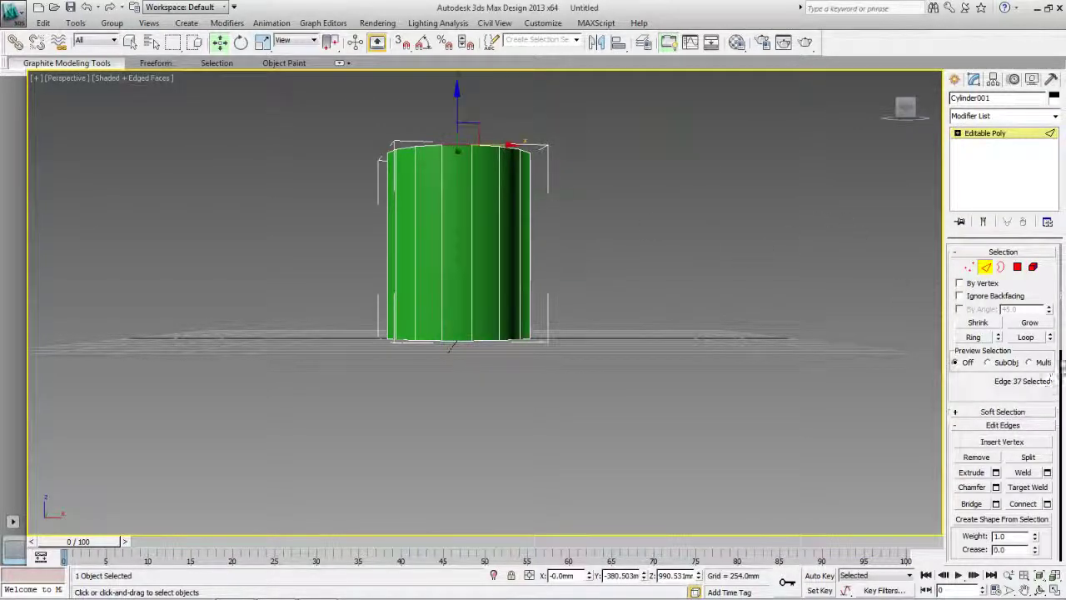
scroll(1062, 325, "down", 5)
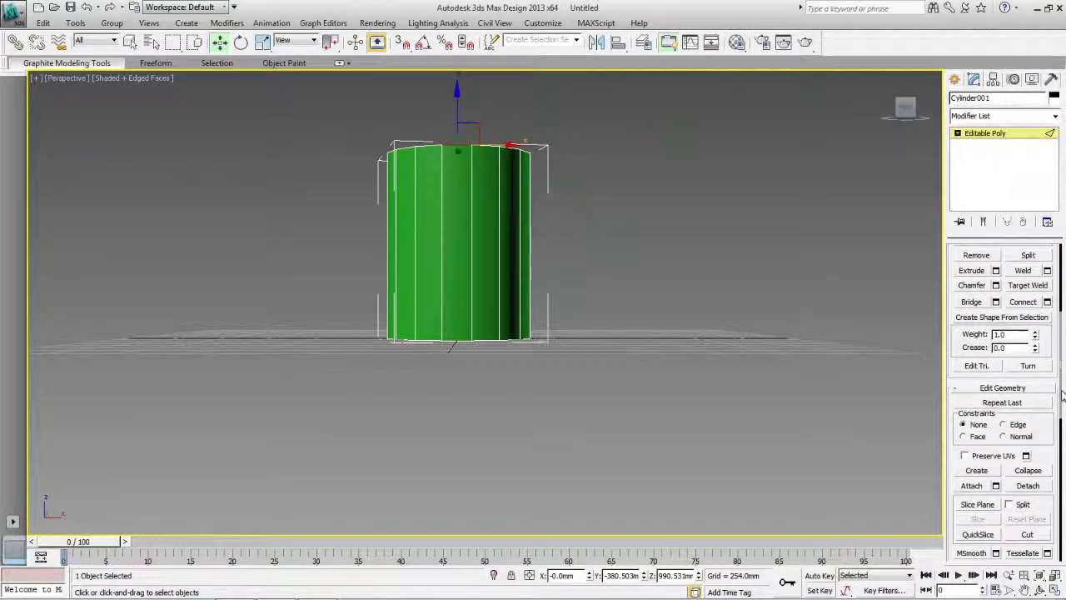
left_click(974, 449)
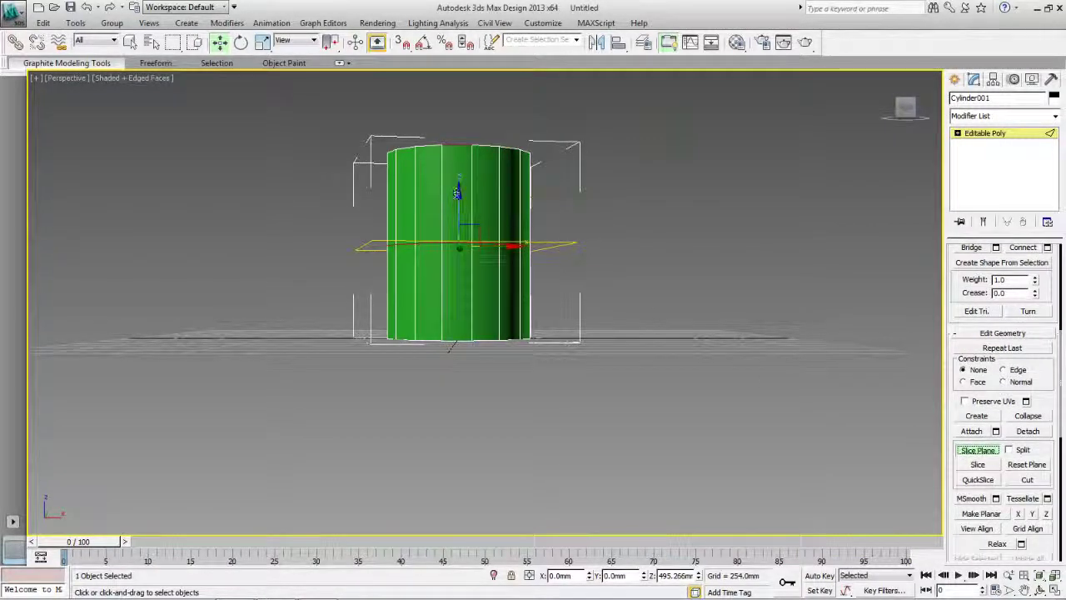
left_click_drag(456, 193, 446, 134)
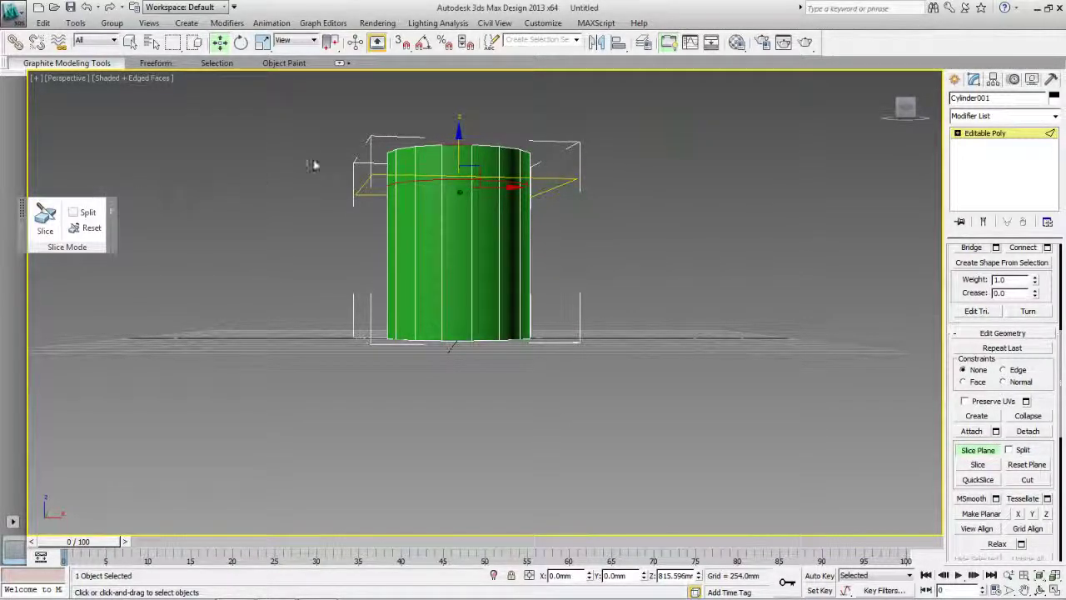
left_click_drag(458, 133, 458, 154)
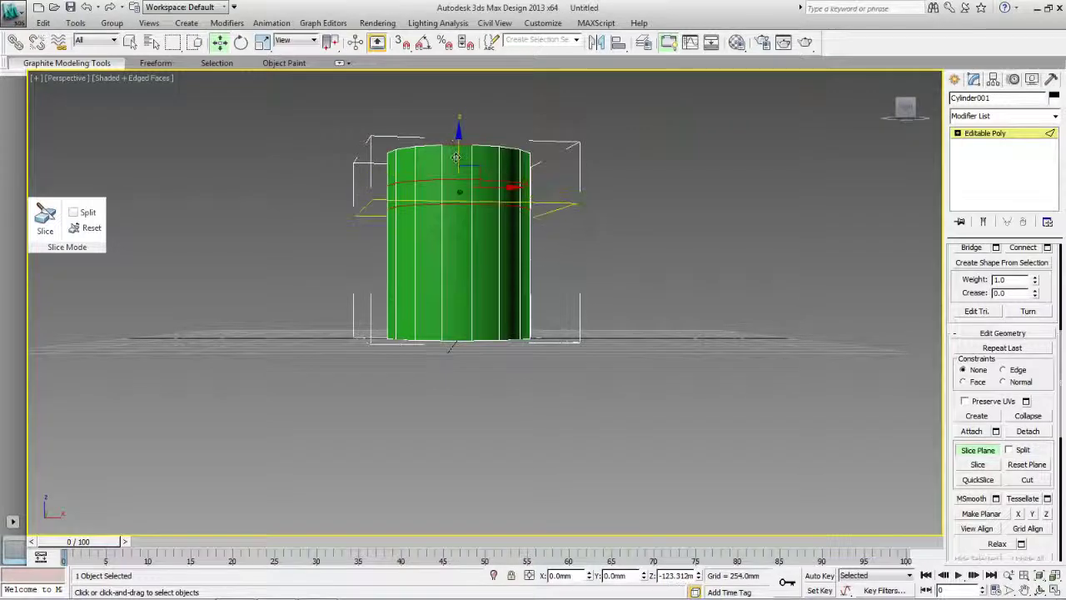
left_click(46, 218)
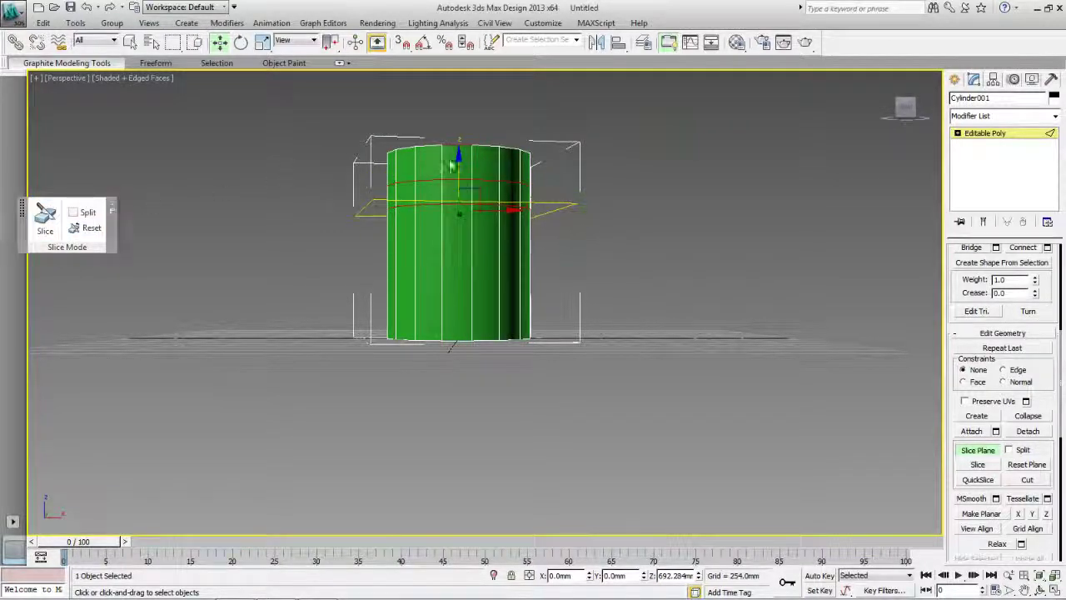
Cut two more horizontal edge loops lower down the cylinder, toward the base.
left_click_drag(460, 153, 460, 158)
left_click_drag(459, 226, 460, 285)
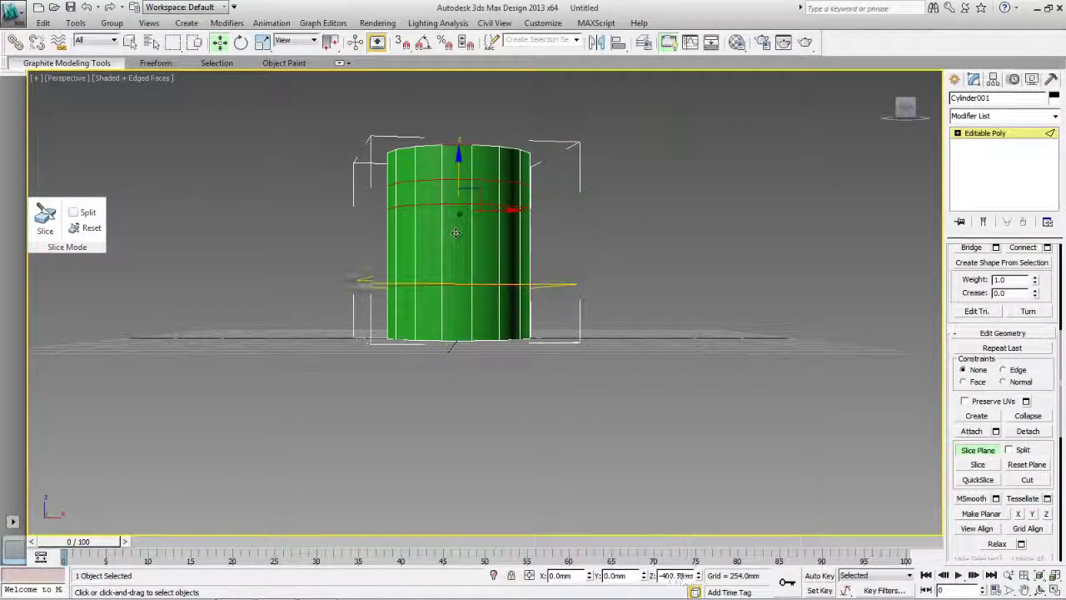
left_click(48, 222)
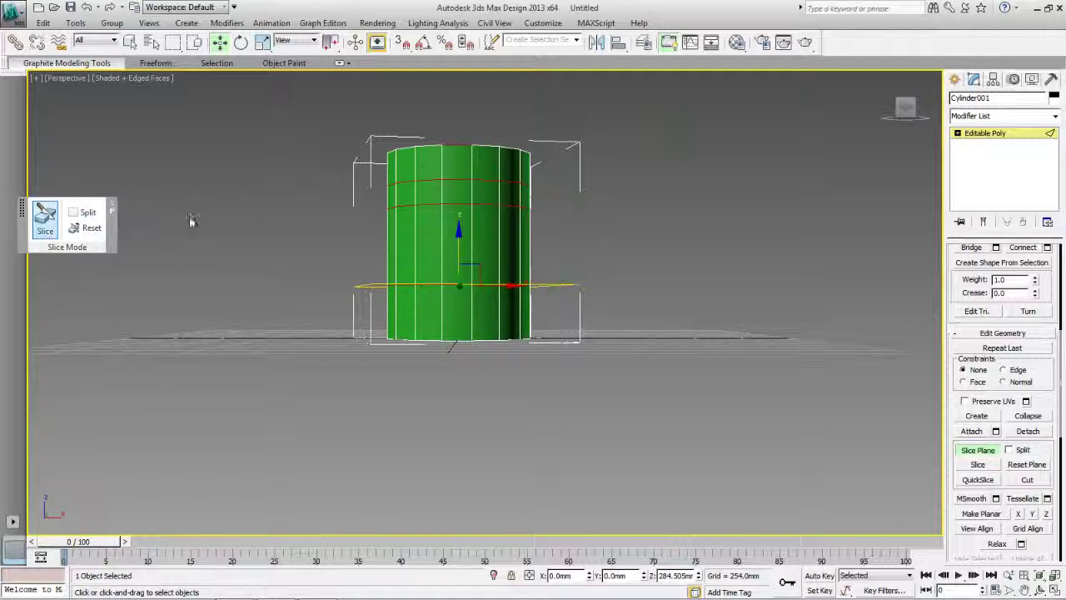
left_click_drag(458, 231, 459, 249)
left_click(47, 222)
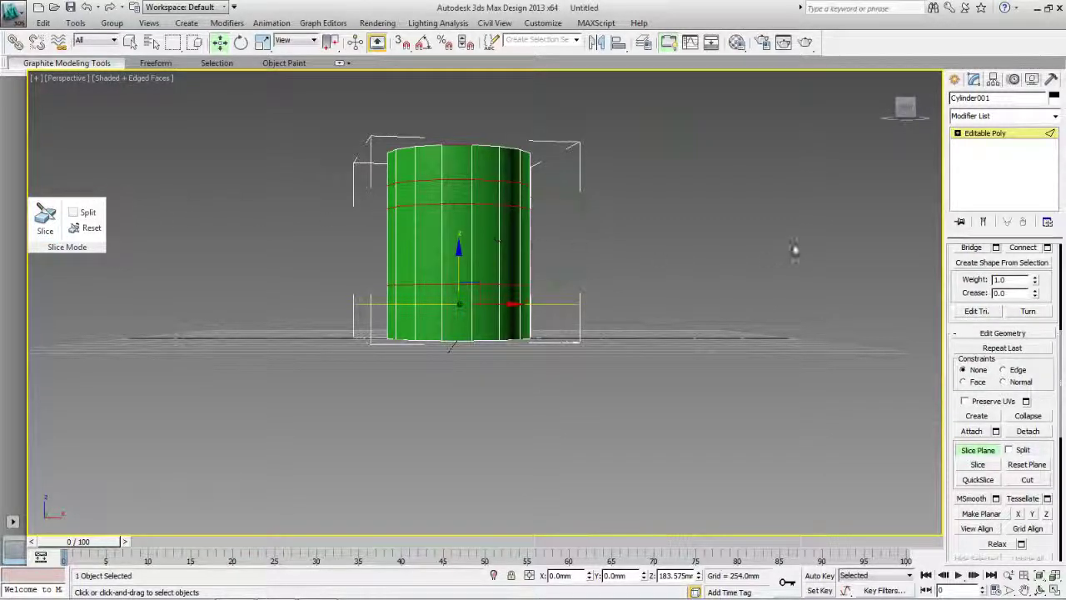
left_click(957, 133)
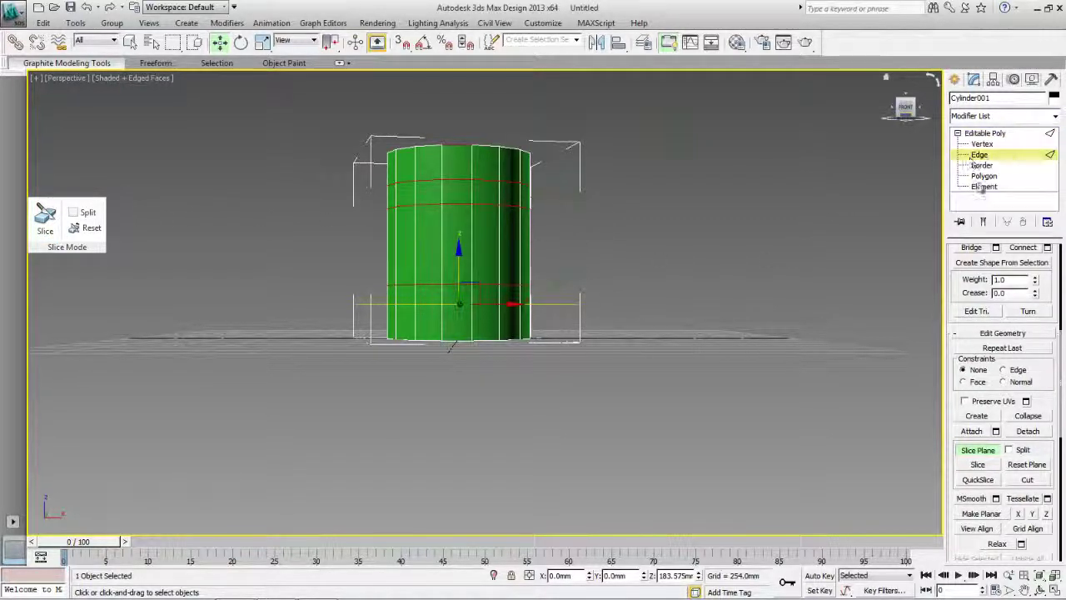
Extrude an upper-right side polygon of Cylinder001 along the arc spline to form the handle.
left_click(983, 176)
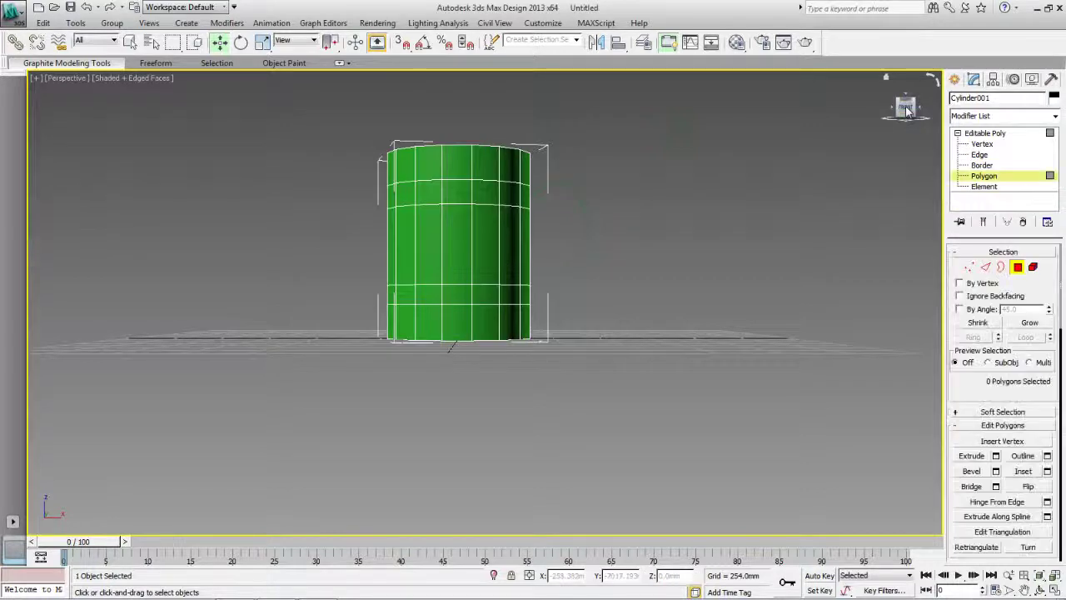
left_click(885, 76)
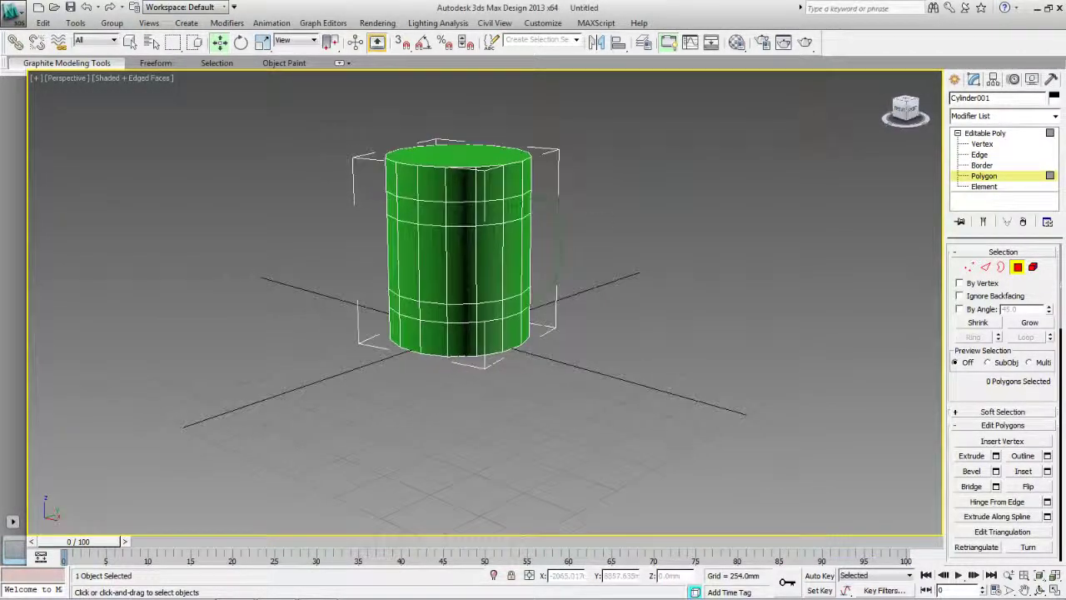
left_click(511, 208)
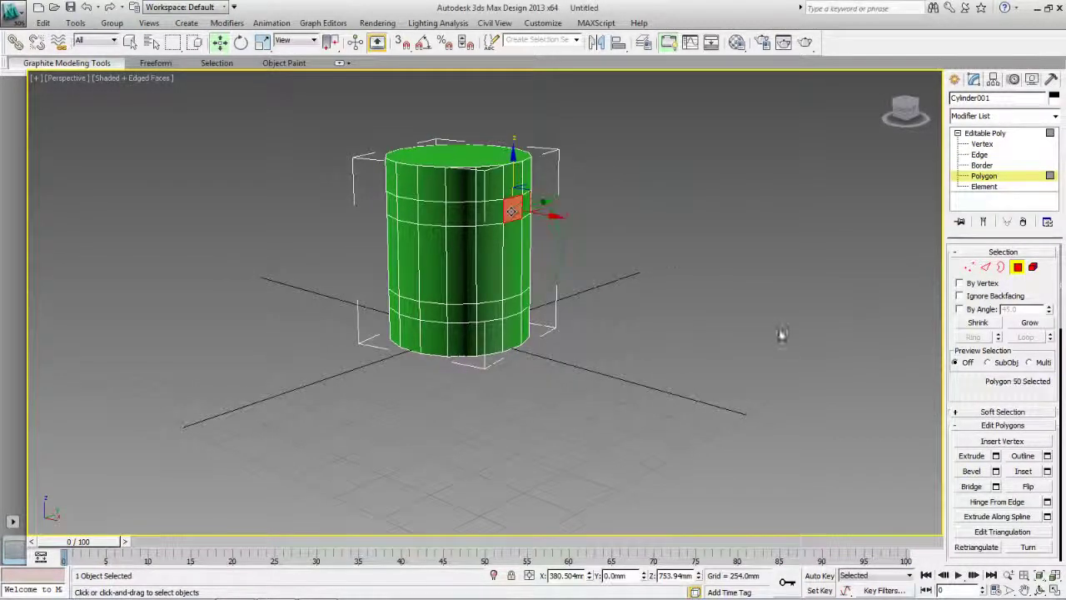
left_click(1046, 516)
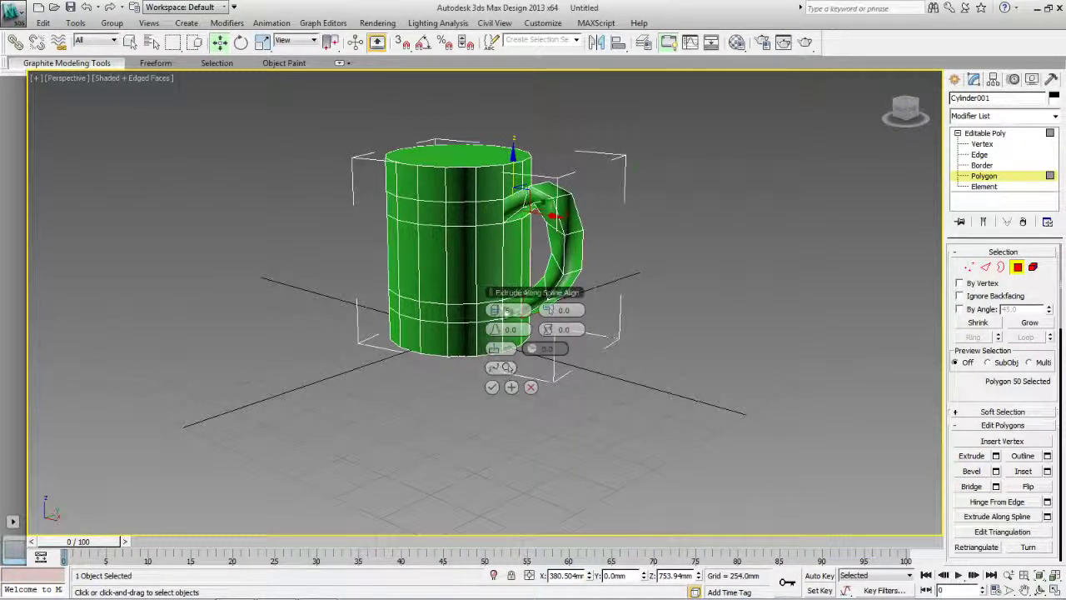
left_click(492, 386)
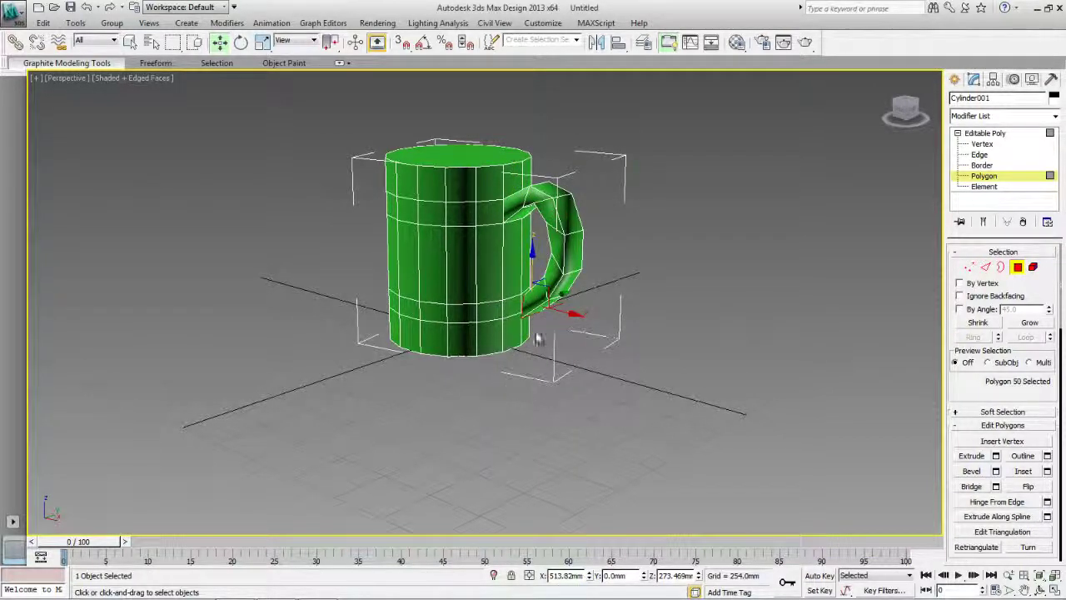
scroll(560, 313, "down", 2)
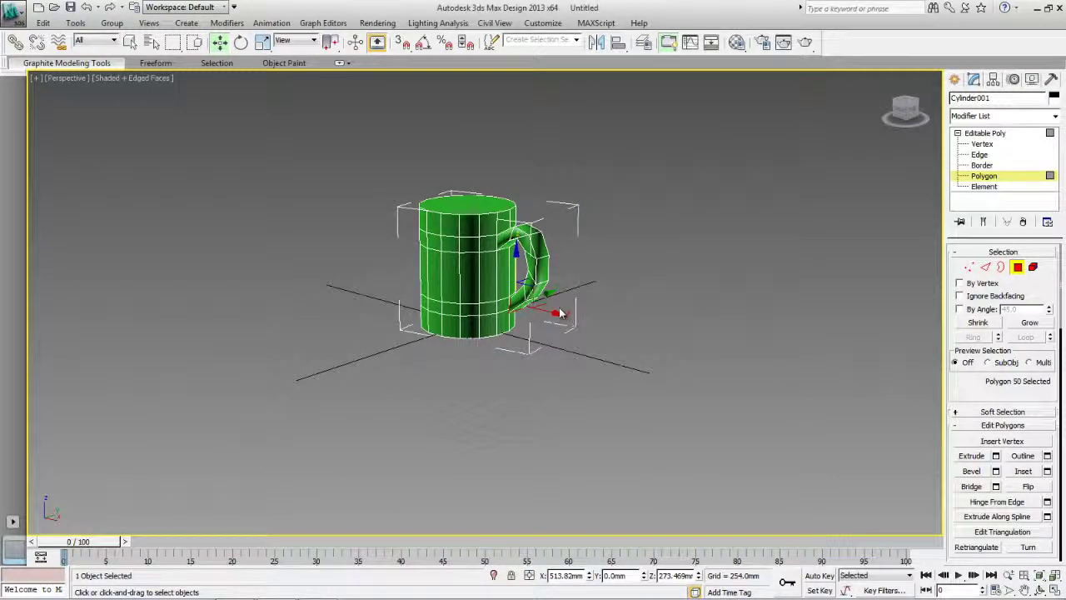
scroll(560, 313, "up", 3)
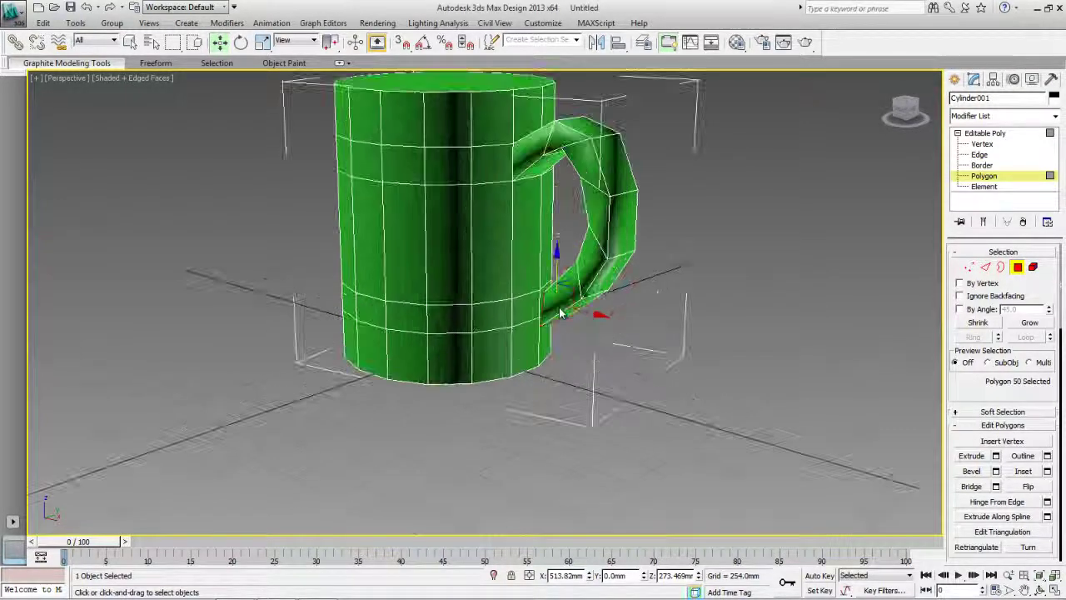
Deselect the extruded polygon, select the handle's loose-end polygon, and move to Edge level.
left_click(131, 41)
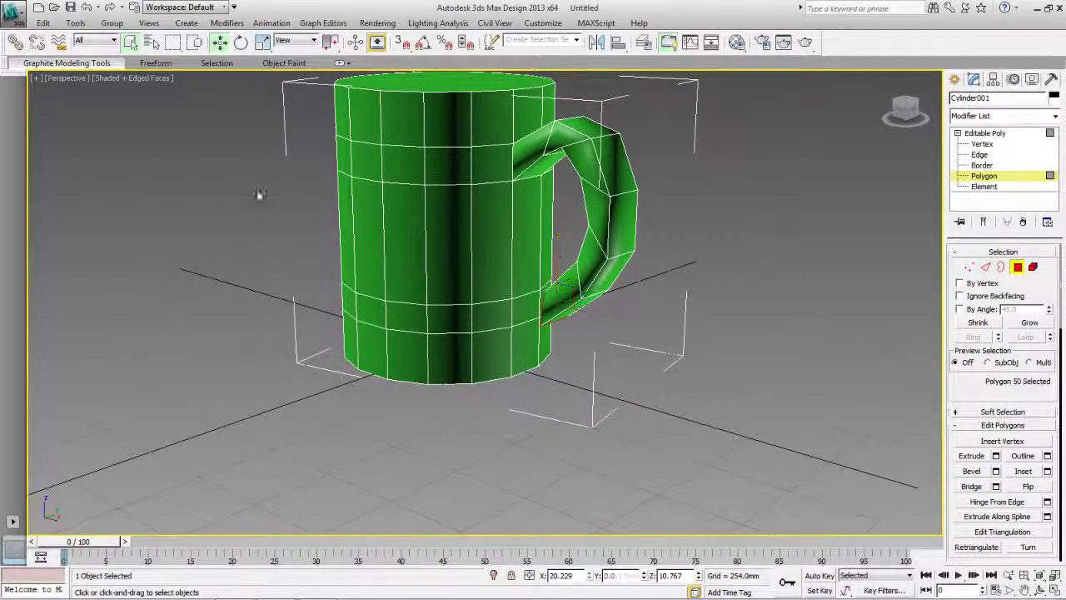
left_click(523, 314, "alt")
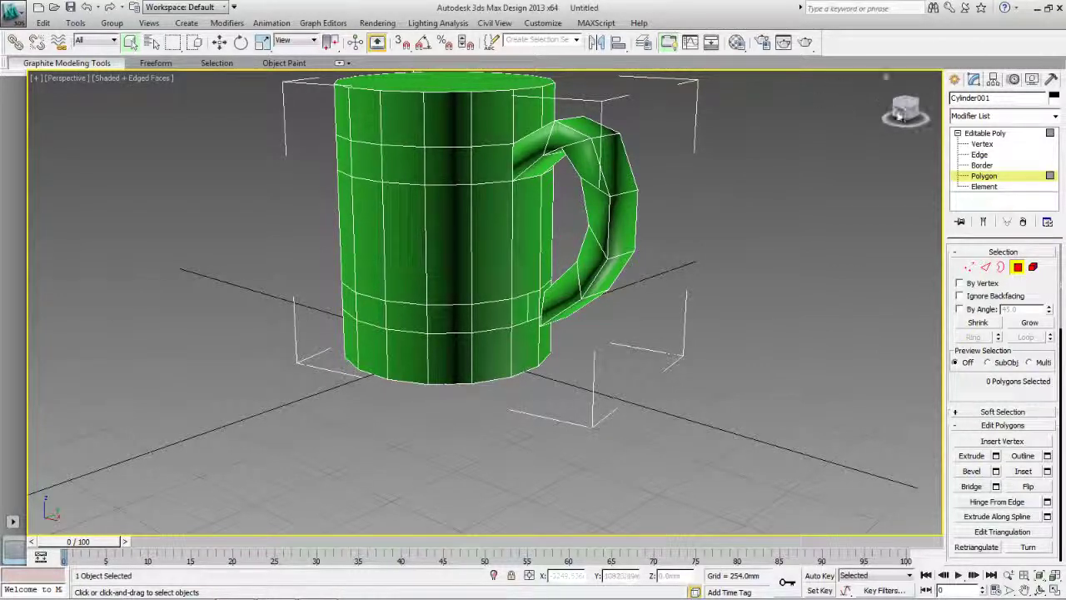
left_click_drag(902, 115, 58, 110)
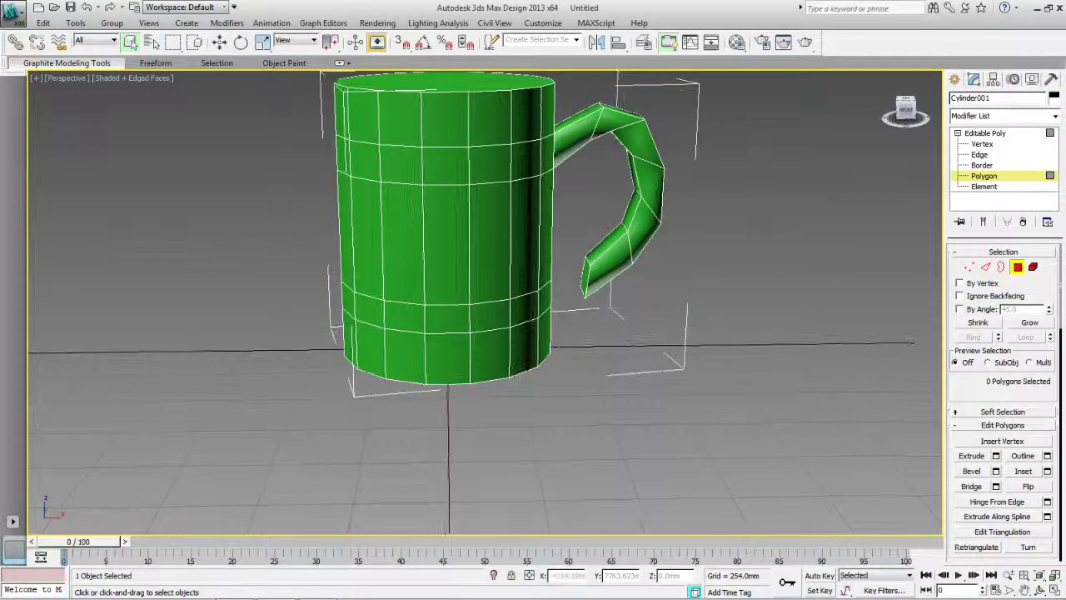
left_click(585, 277)
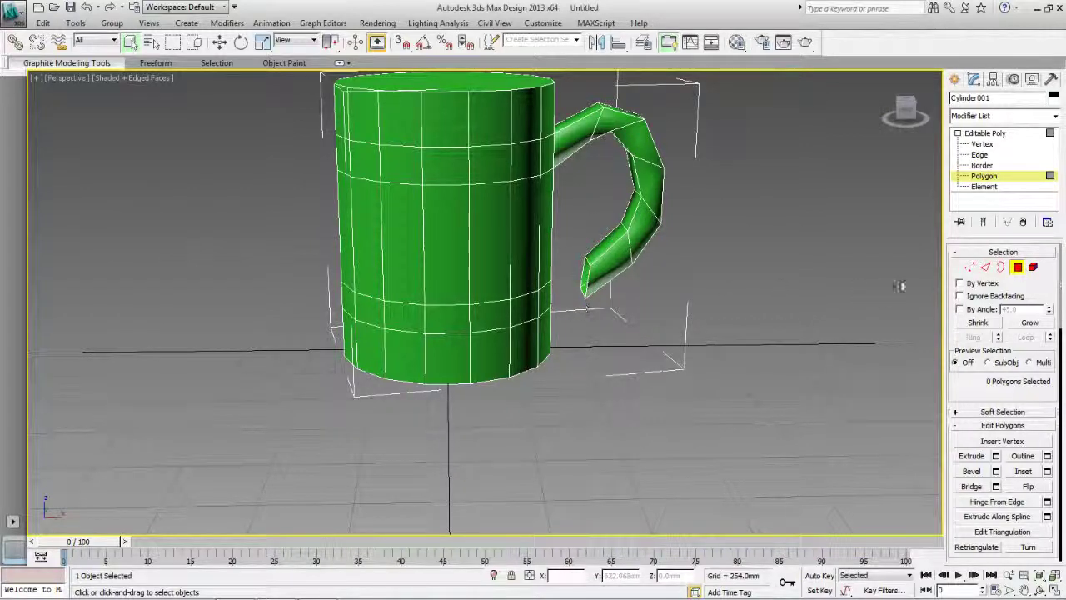
left_click(986, 267)
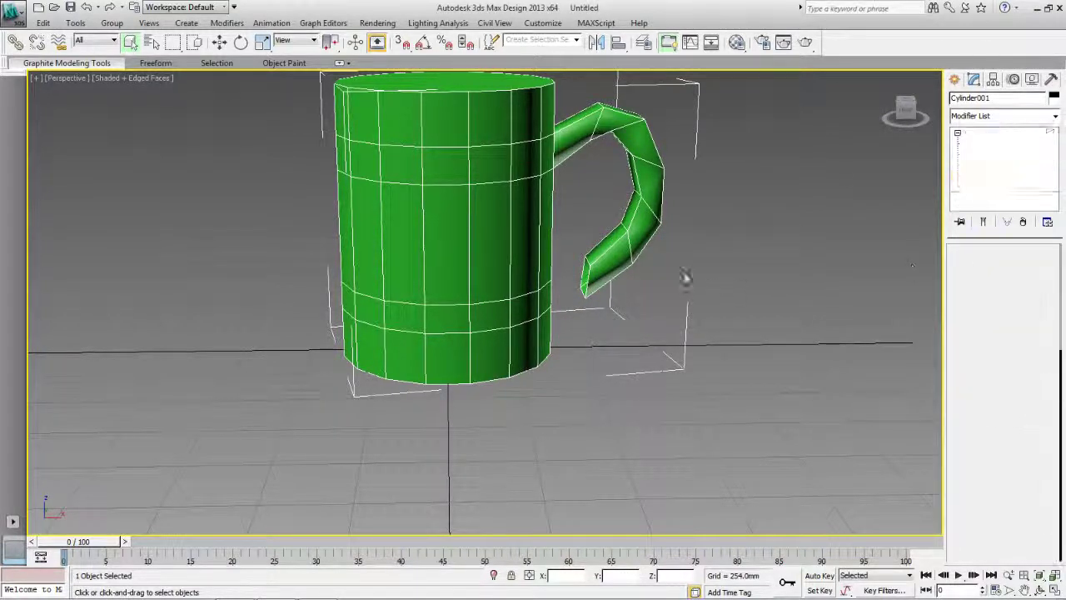
left_click_drag(914, 118, 867, 113)
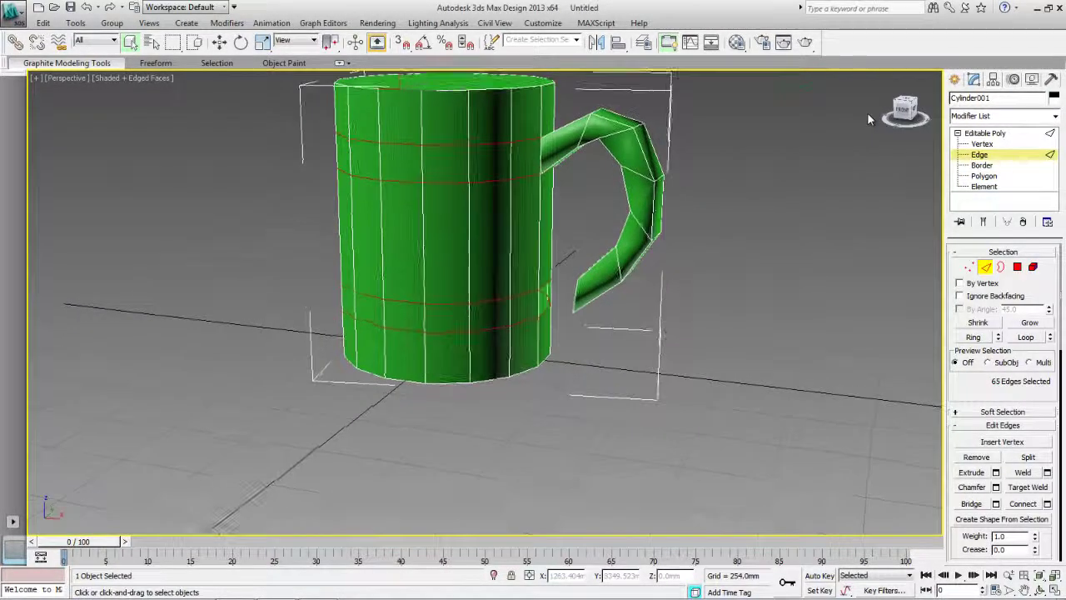
Bridge a first pair of edges between the mug's side and the handle.
left_click(573, 290)
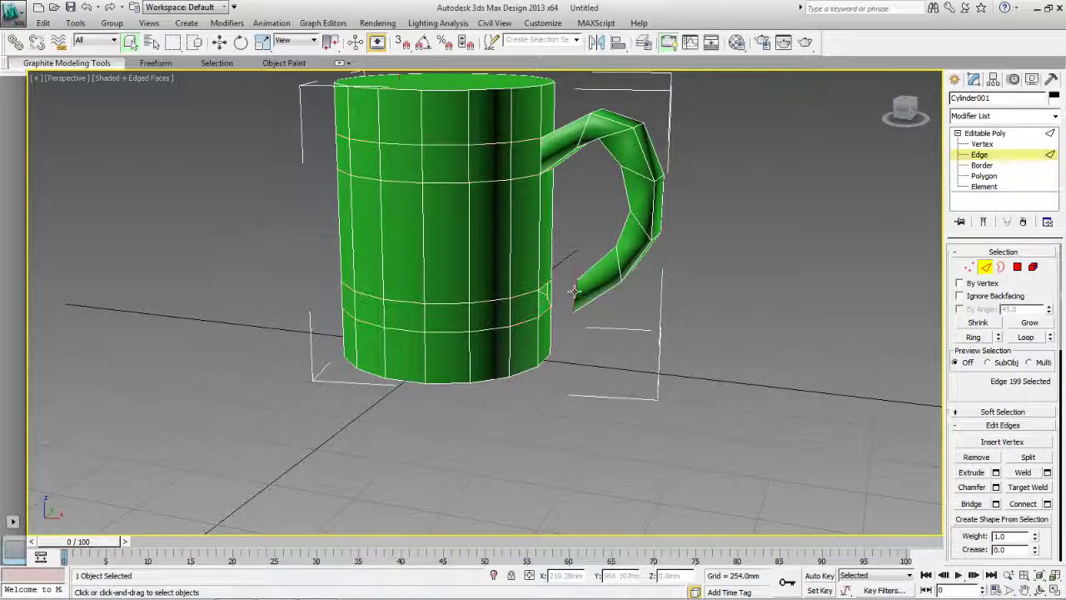
left_click(535, 303, "ctrl")
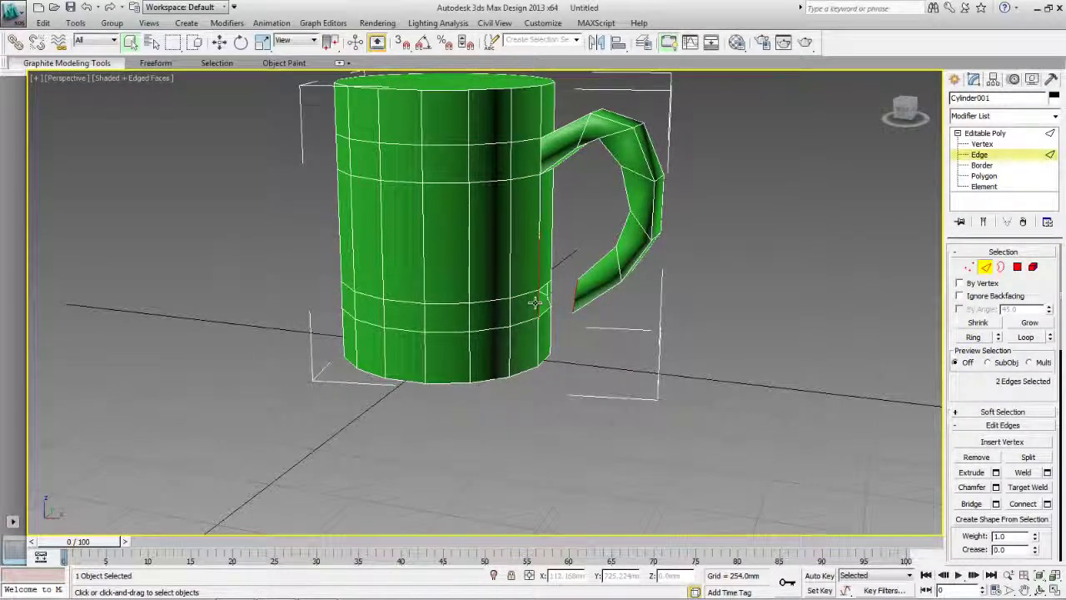
left_click(995, 504)
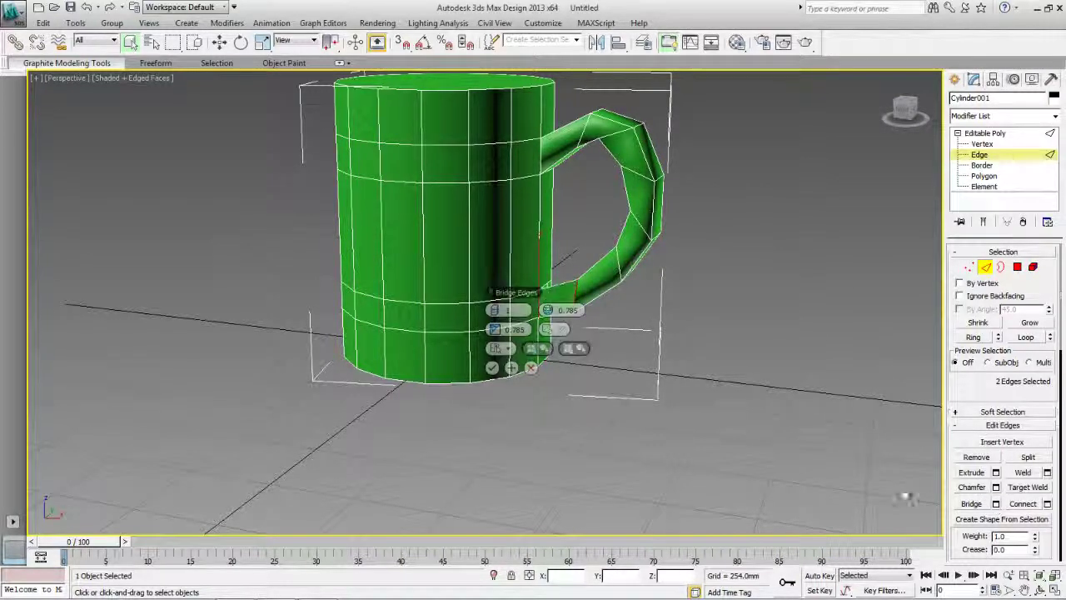
left_click(492, 367)
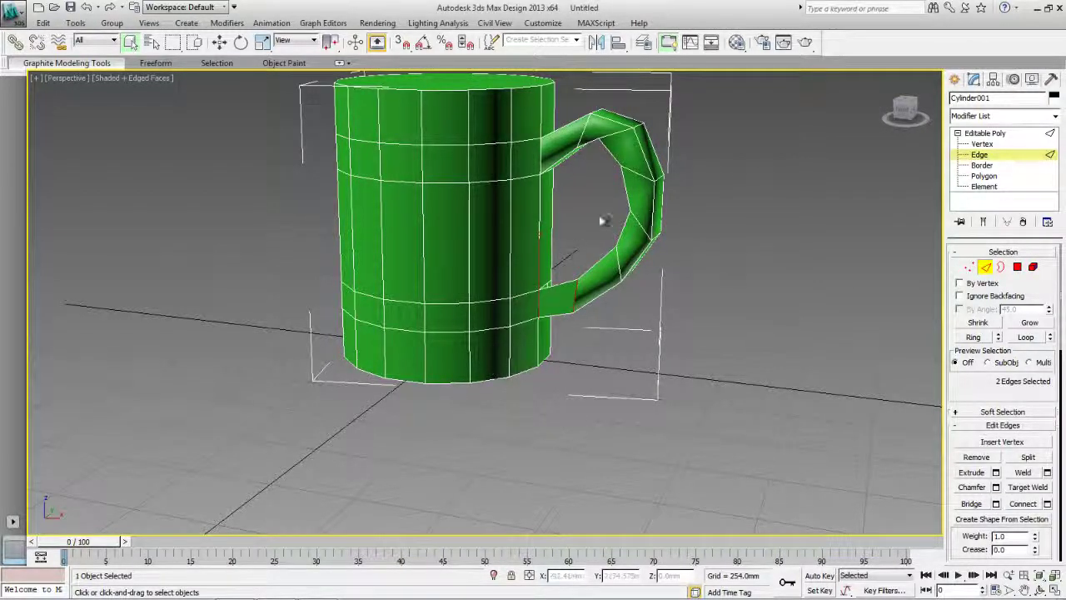
mouse_move(901, 115)
left_mouse_down()
mouse_move(895, 149)
mouse_move(899, 120)
left_mouse_up()
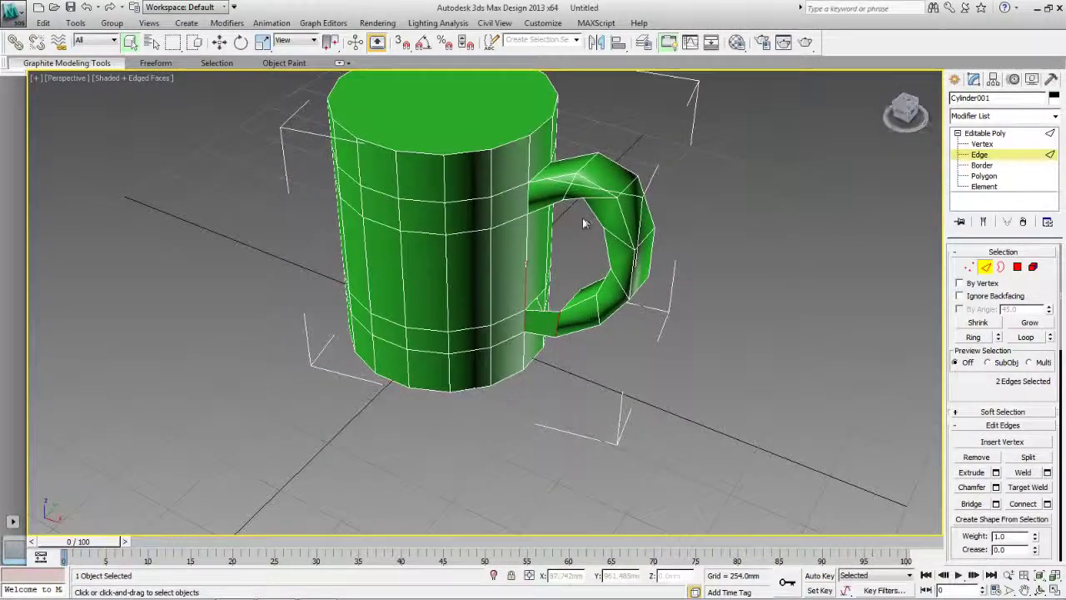
Bridge the matching edge pair at the handle's lower end to the mug body.
left_click(534, 293)
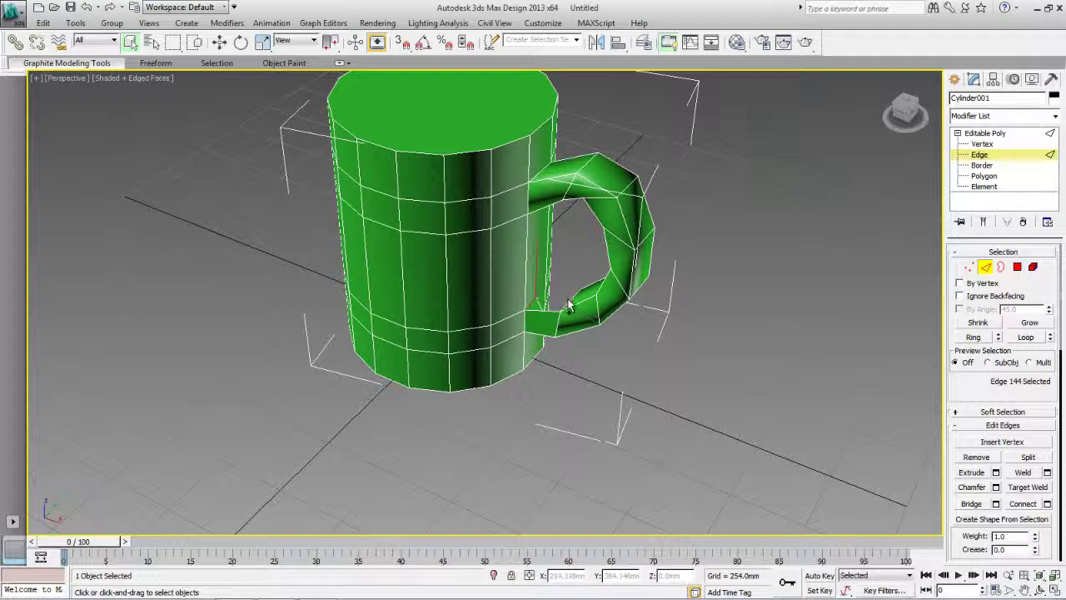
left_click(567, 298, "ctrl")
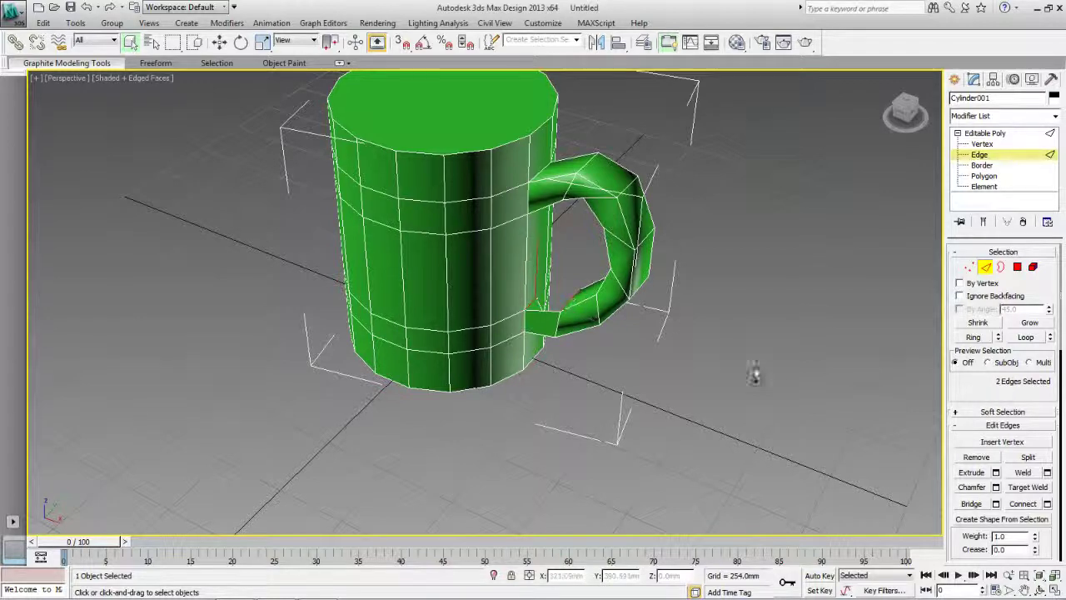
left_click(972, 504)
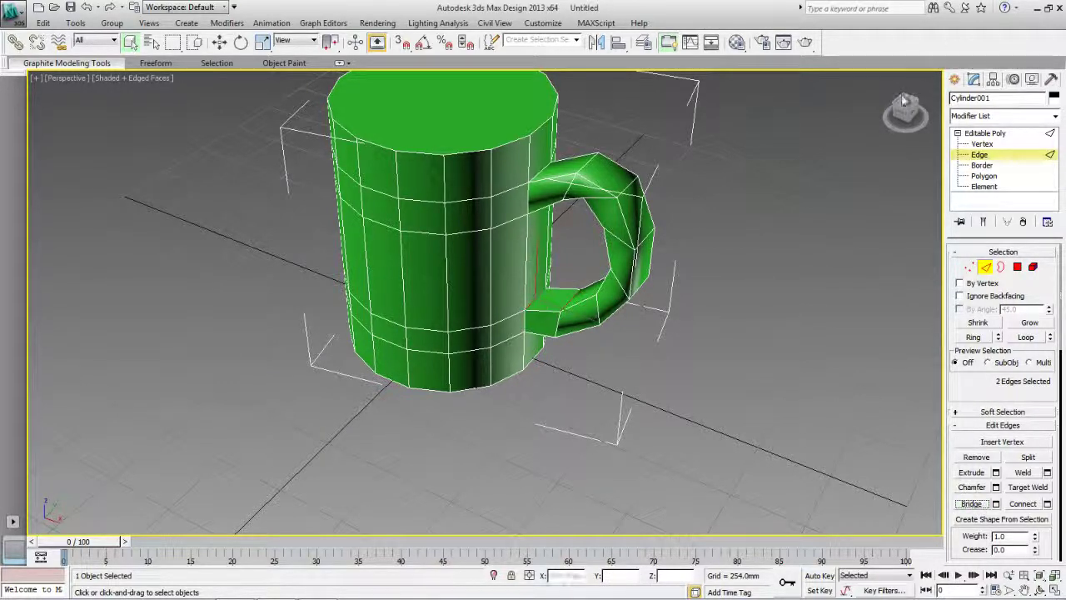
left_click_drag(904, 100, 687, 71)
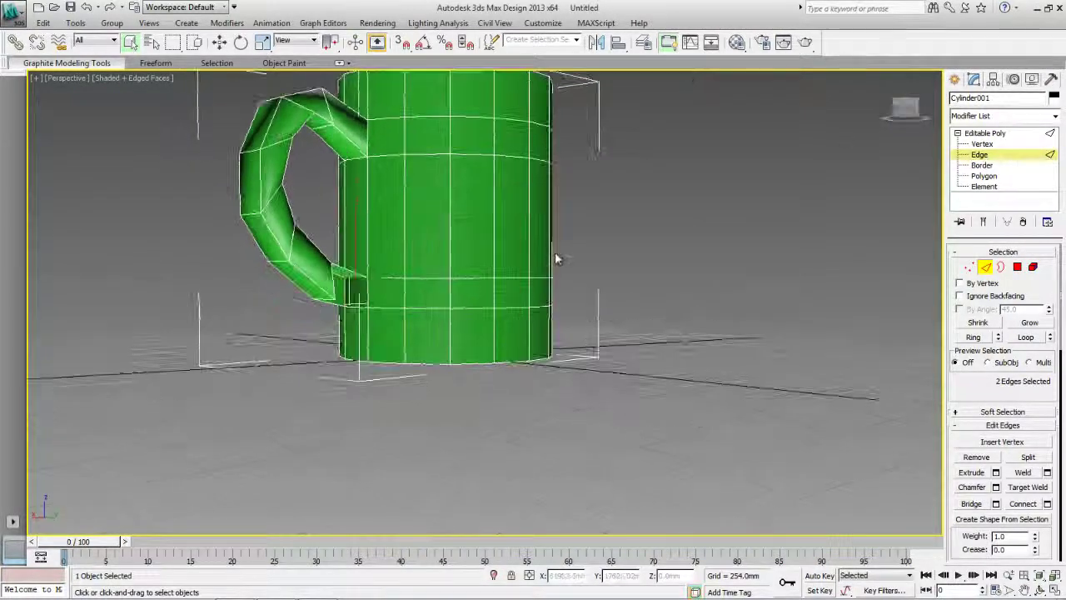
Bridge the two adjacent edges at the handle joint.
left_click(369, 297, "ctrl")
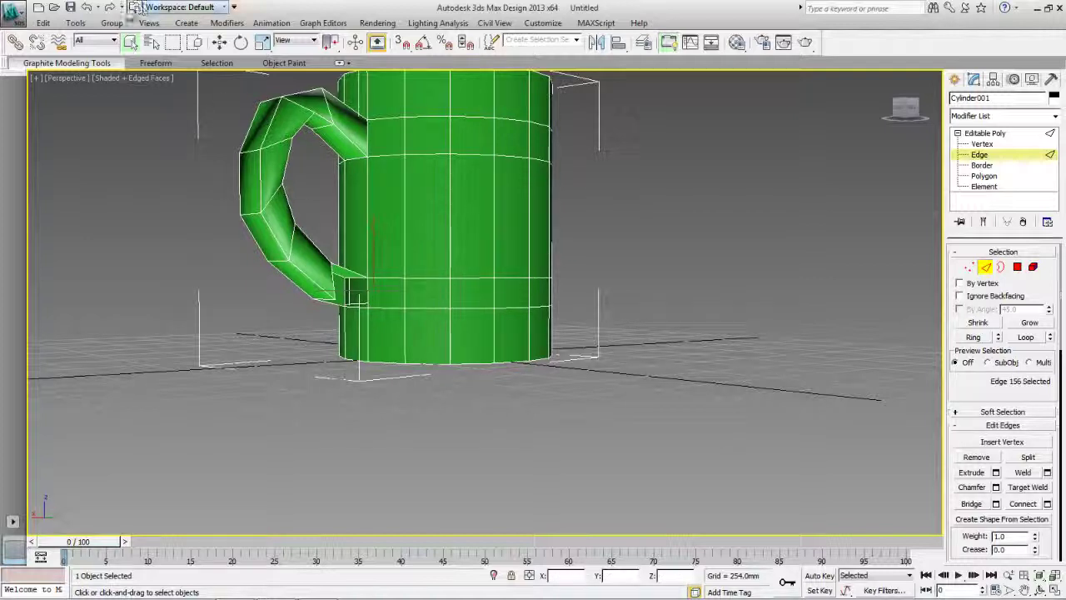
left_click(336, 285)
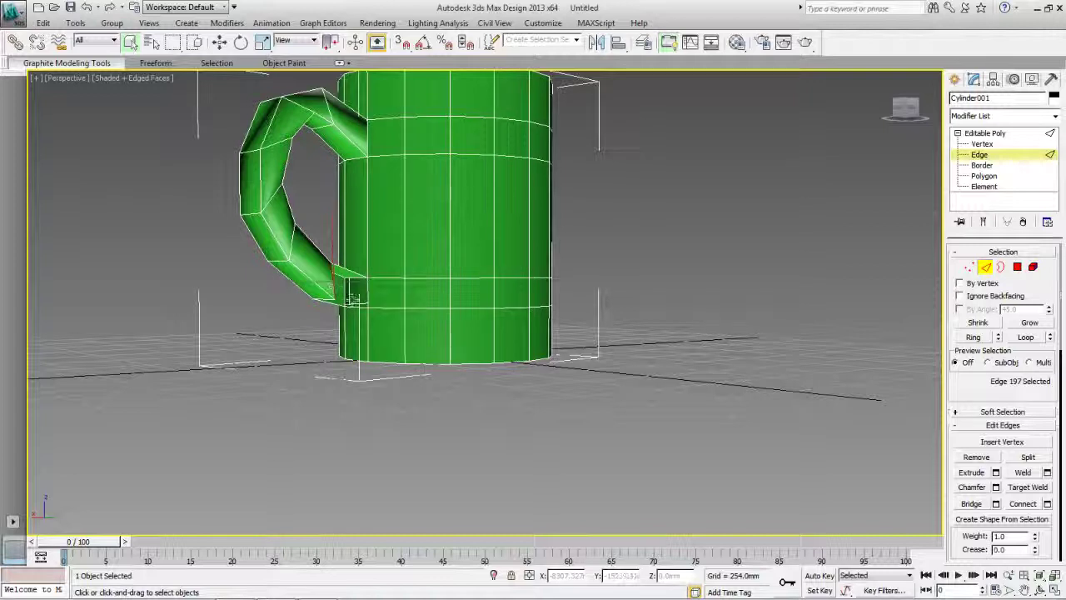
left_click(367, 293, "ctrl")
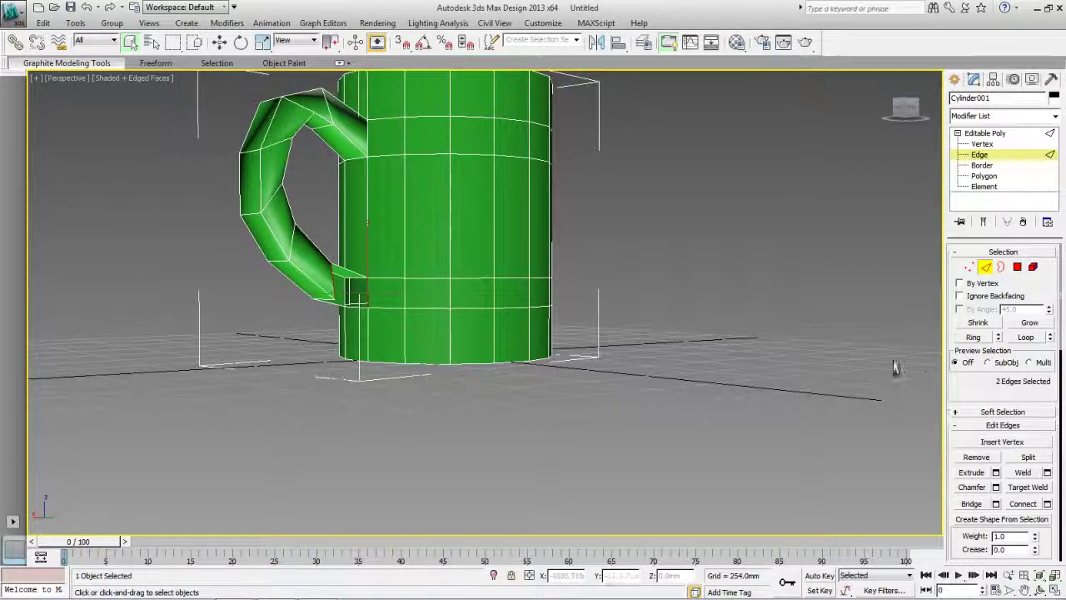
left_click(971, 503)
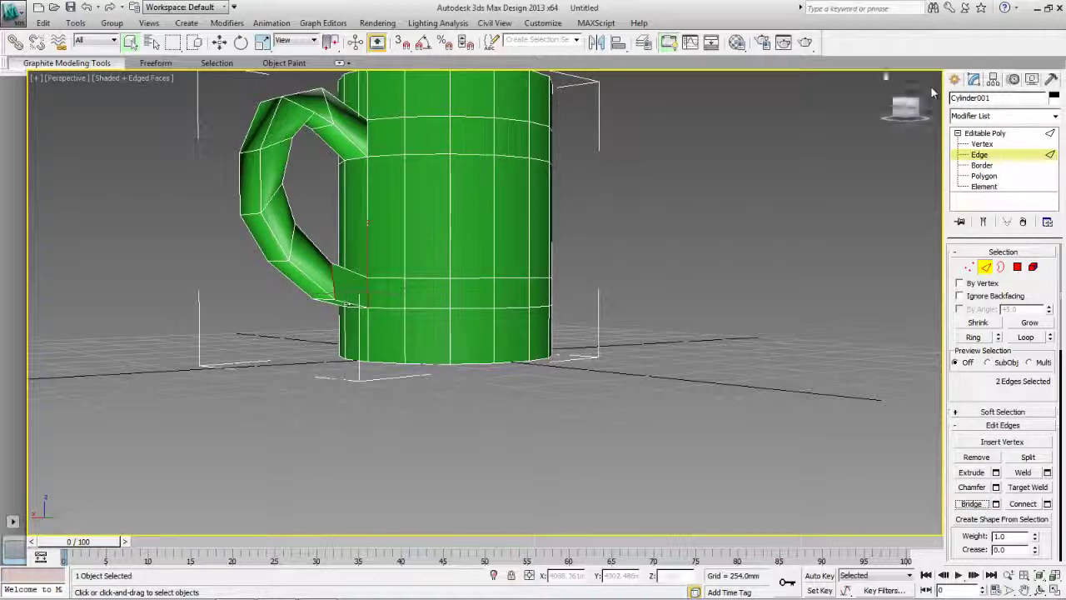
From a view below the mug, bridge the gap beneath the handle's lower end.
left_click_drag(911, 108, 885, 76)
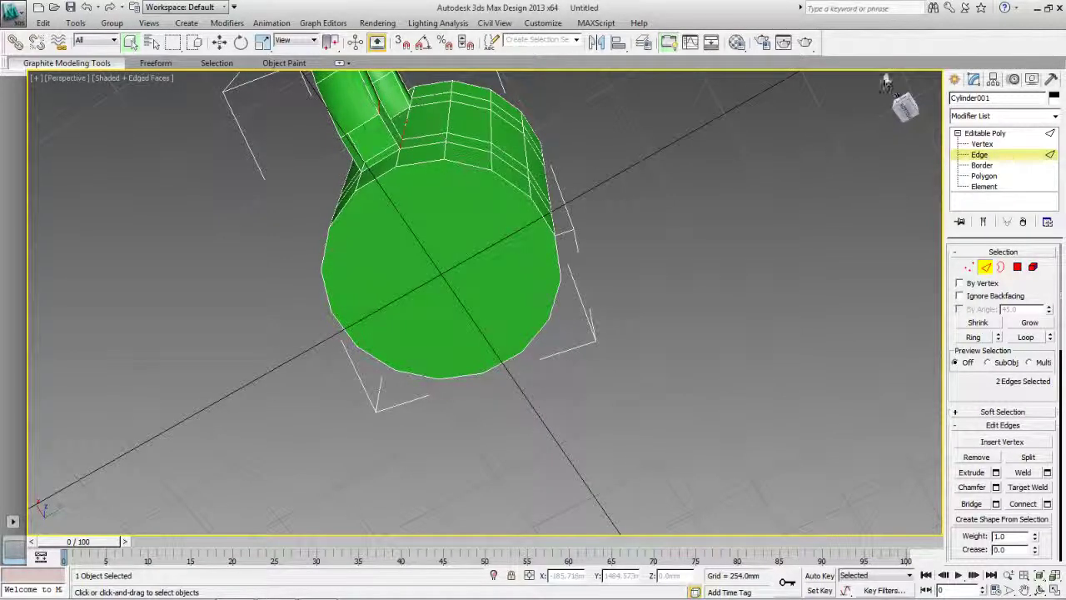
left_click(886, 78)
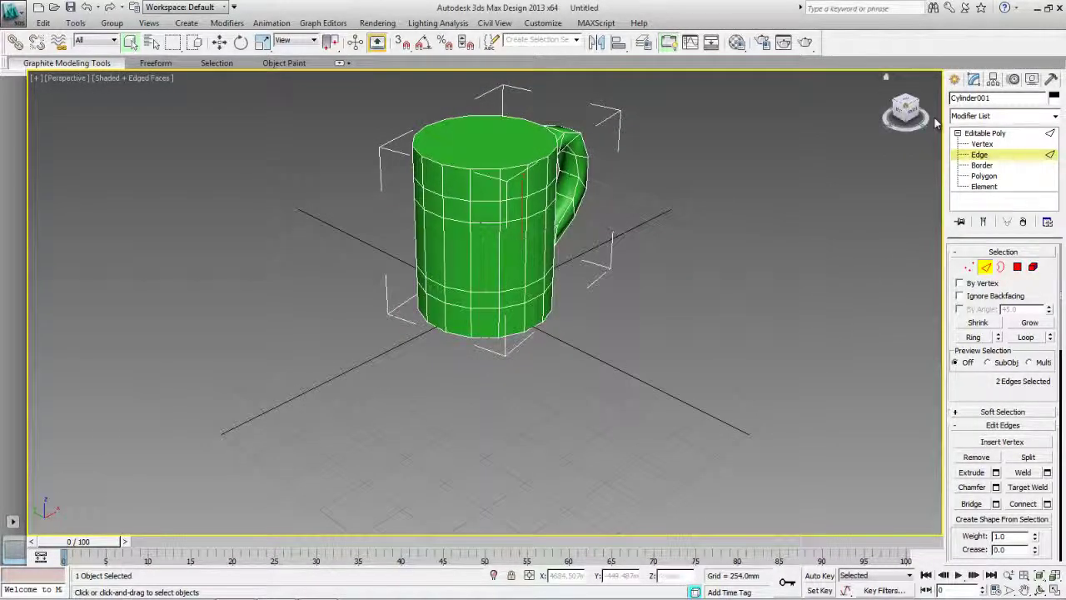
left_click_drag(916, 117, 792, 527)
scroll(634, 260, "down", 2)
scroll(617, 250, "up", 5)
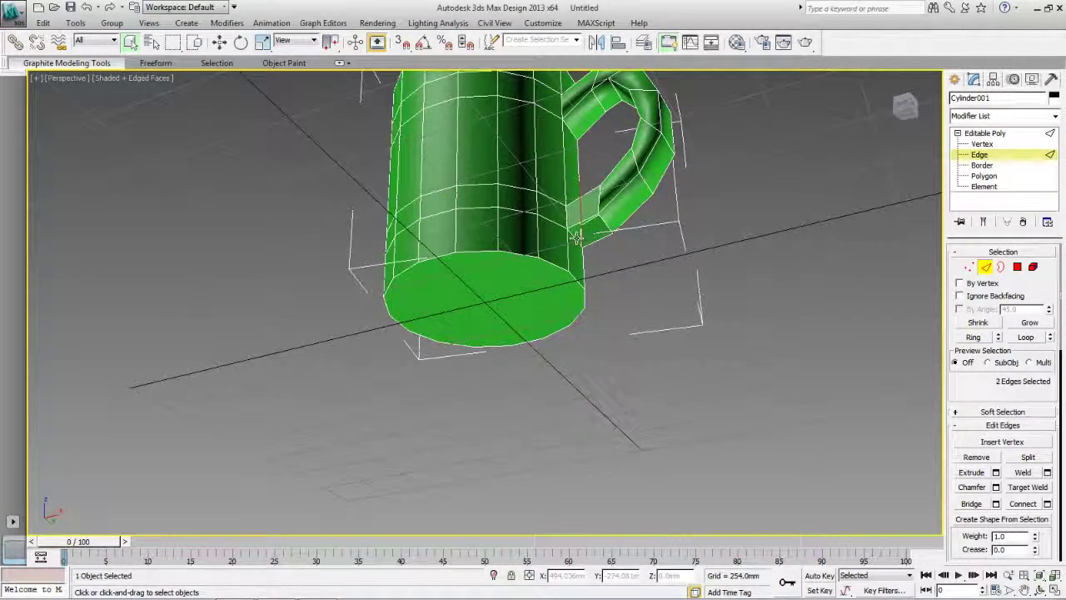
left_click(575, 233)
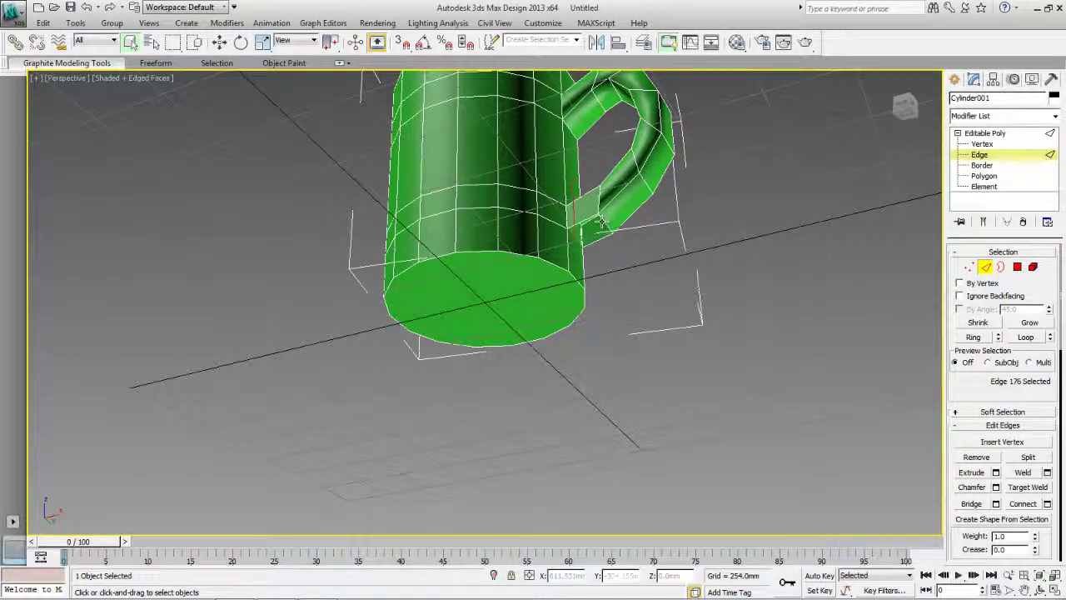
left_click(981, 507)
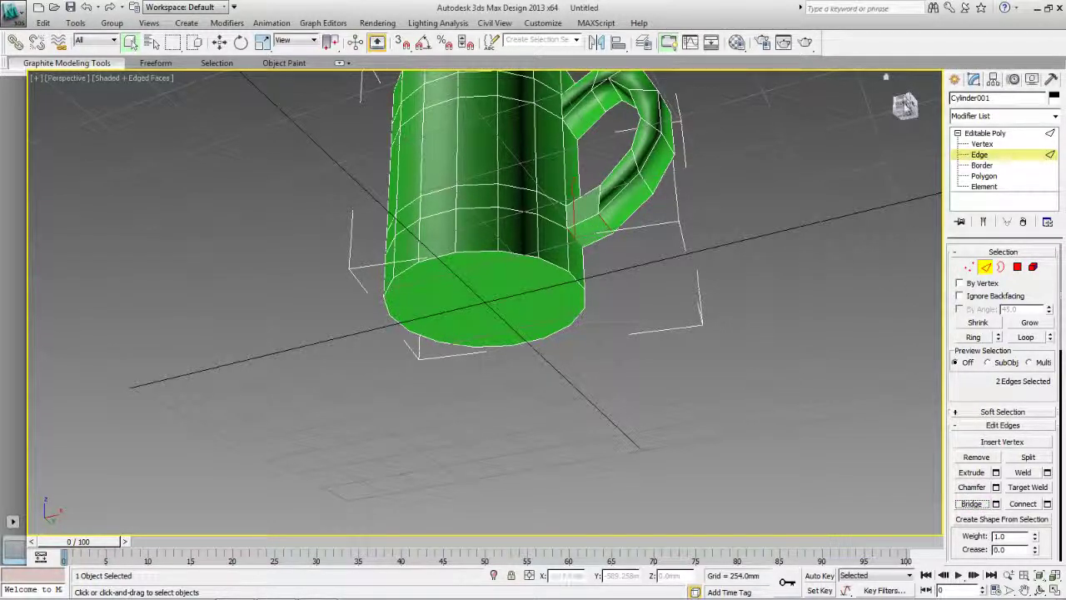
left_click_drag(905, 104, 908, 180)
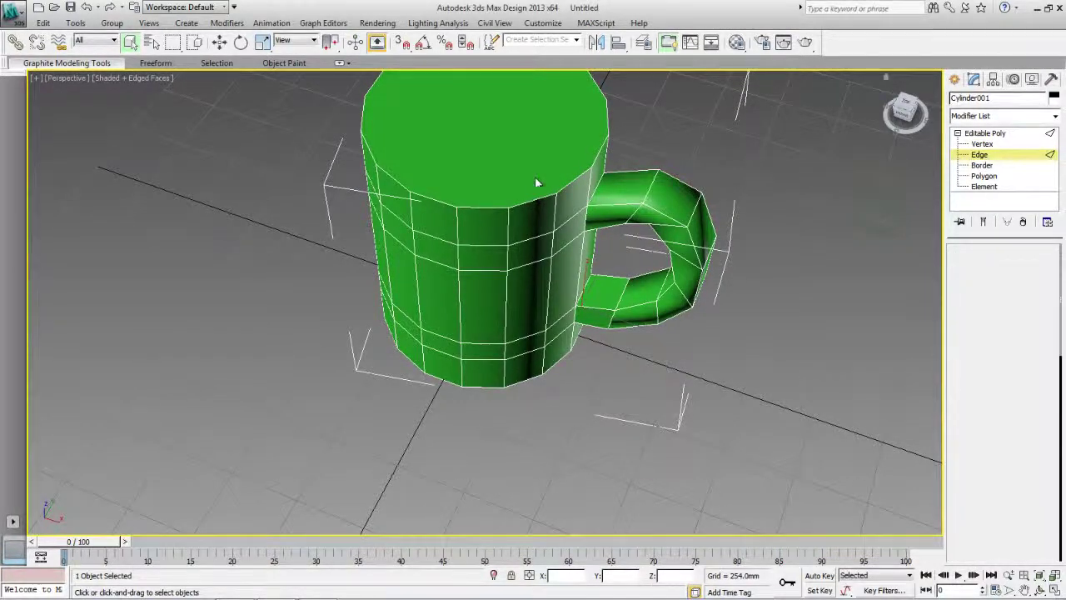
Inset the mug's top polygon slightly to leave a thin rim, then restore four views.
key("4")
left_click(517, 120)
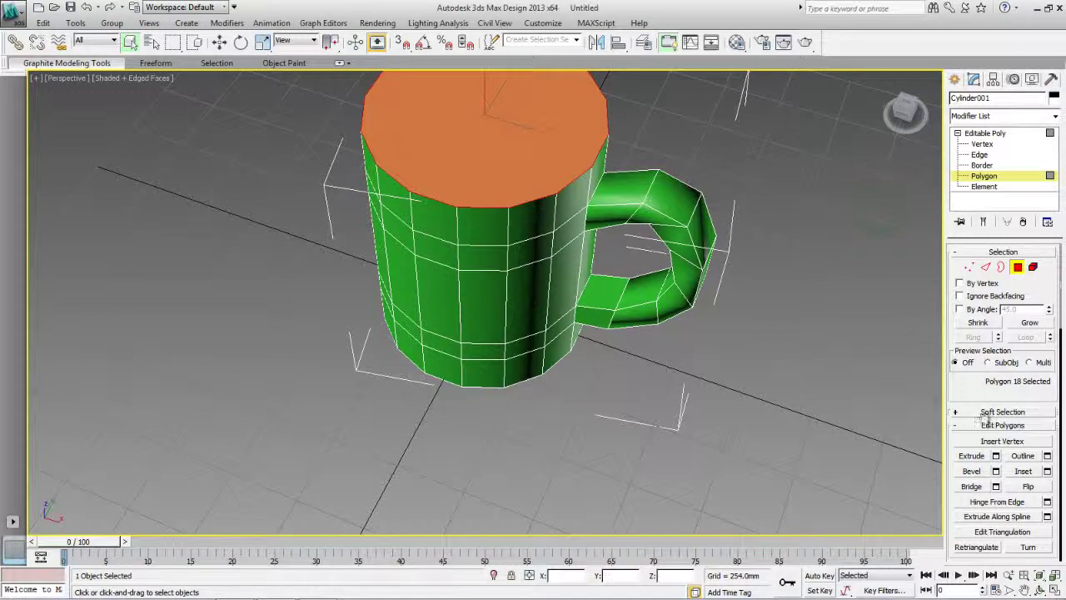
left_click(1047, 472)
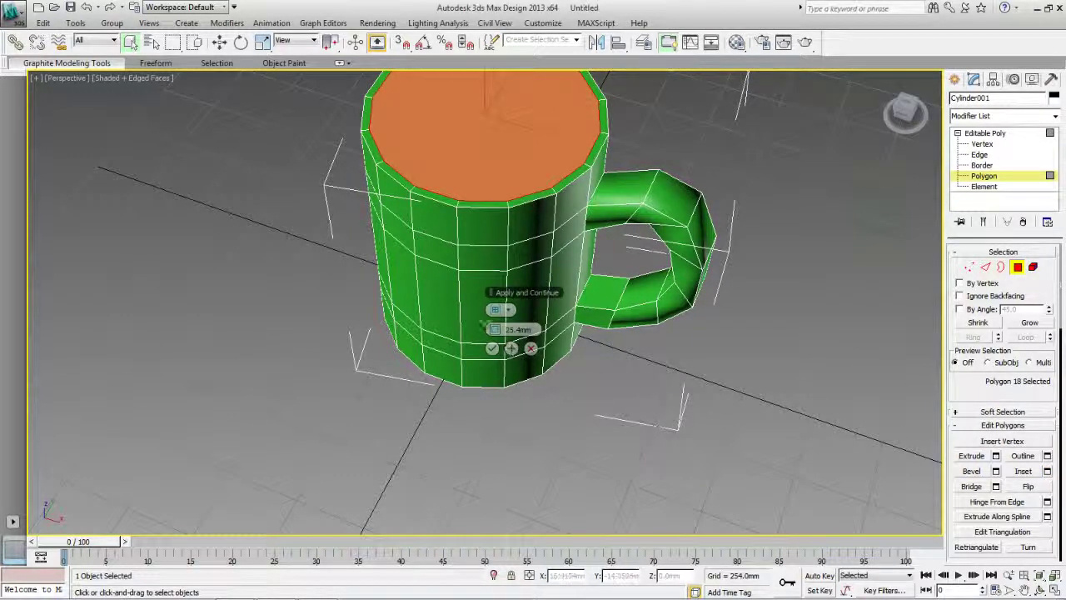
left_click_drag(497, 331, 497, 329)
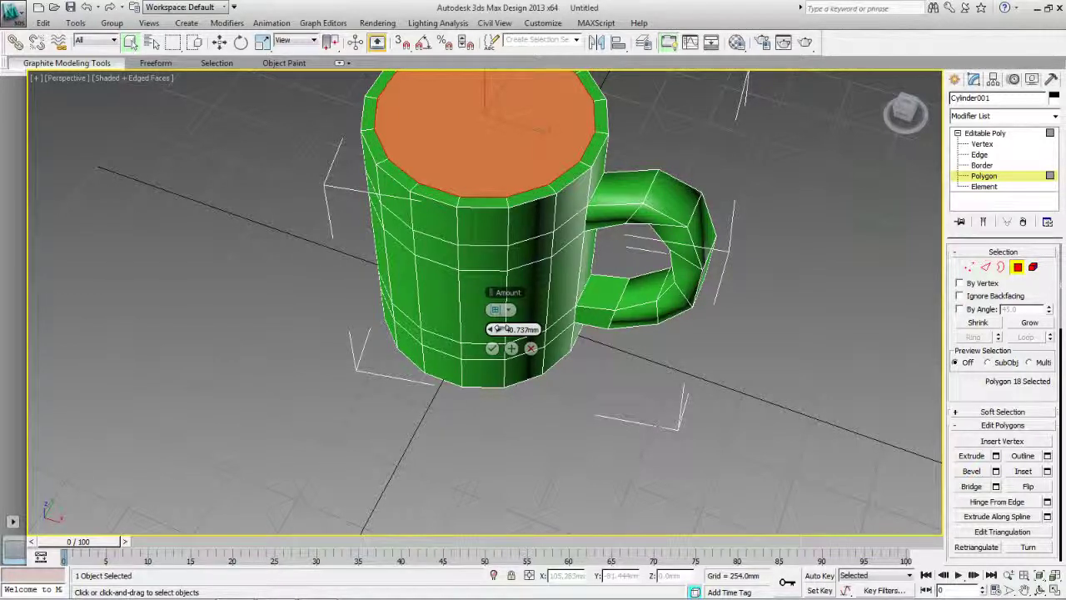
left_click(492, 348)
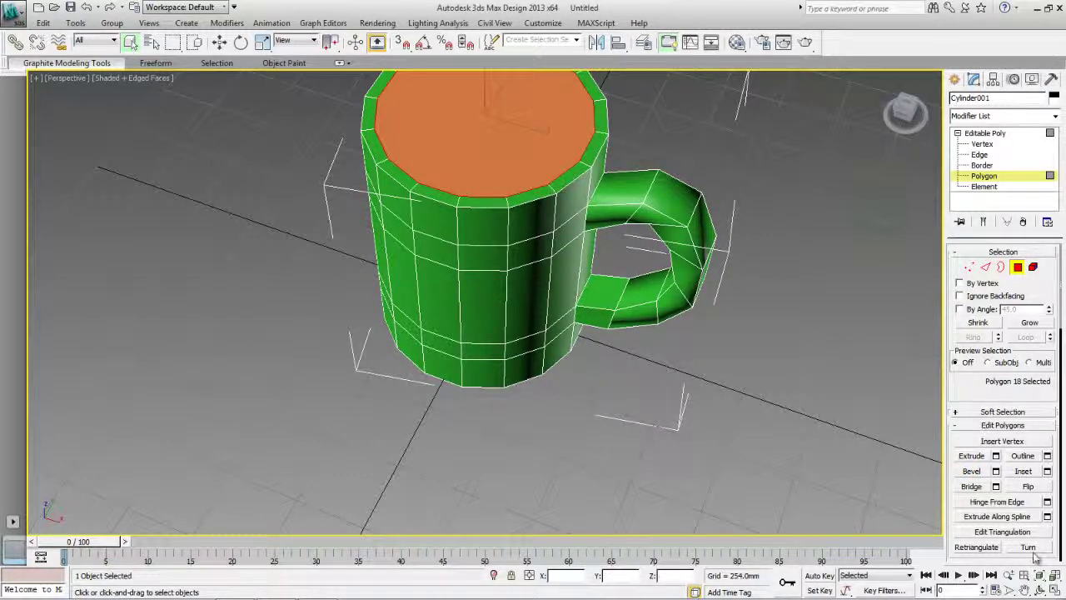
left_click(1055, 588)
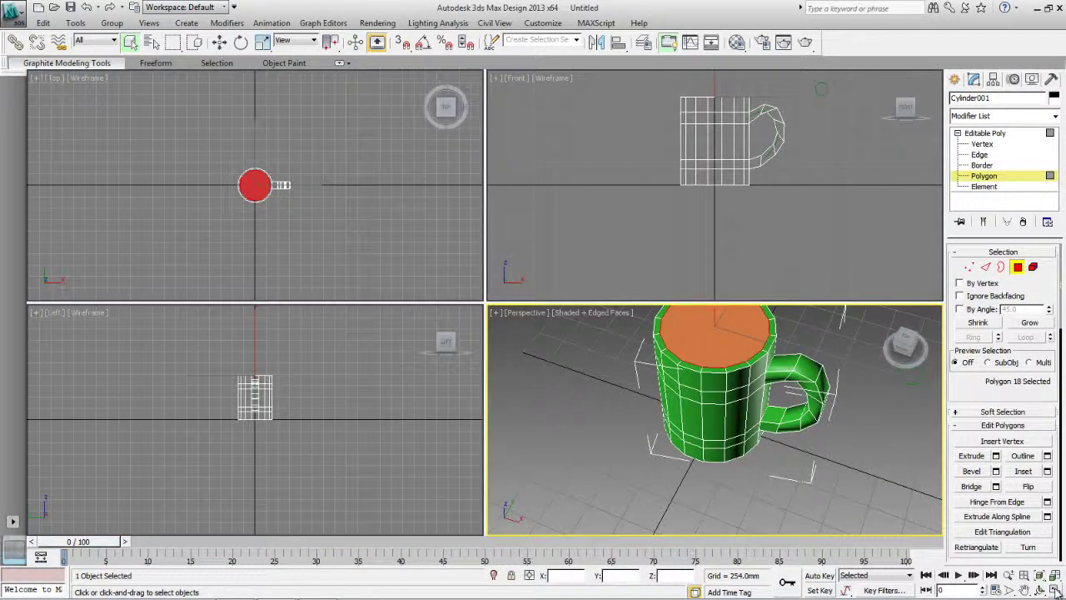
Extrude the inset top face about -900mm downward in the Front view.
left_click(997, 456)
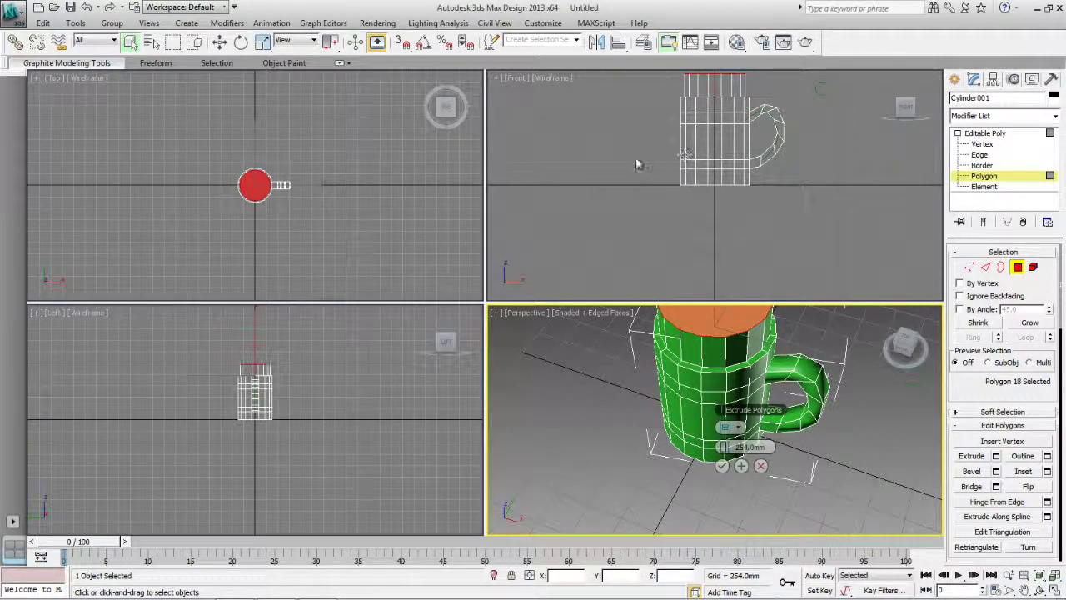
middle_click_drag(631, 158, 645, 218)
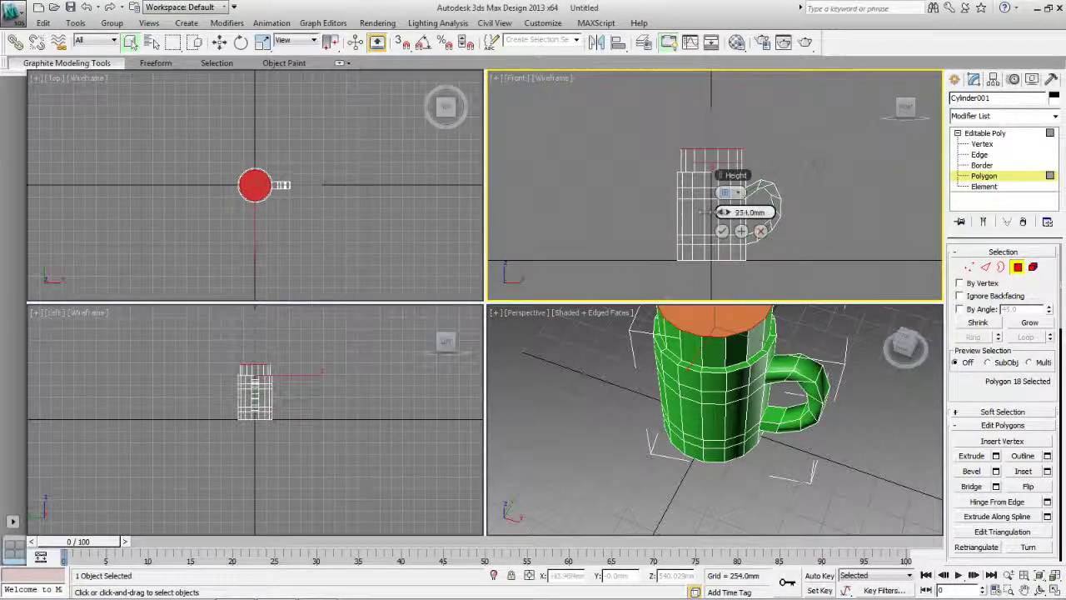
left_click_drag(701, 212, 687, 212)
left_click_drag(681, 212, 635, 226)
Accept the hollowing extrusion and chamfer a ring of the mug's rim edges.
left_click(721, 231)
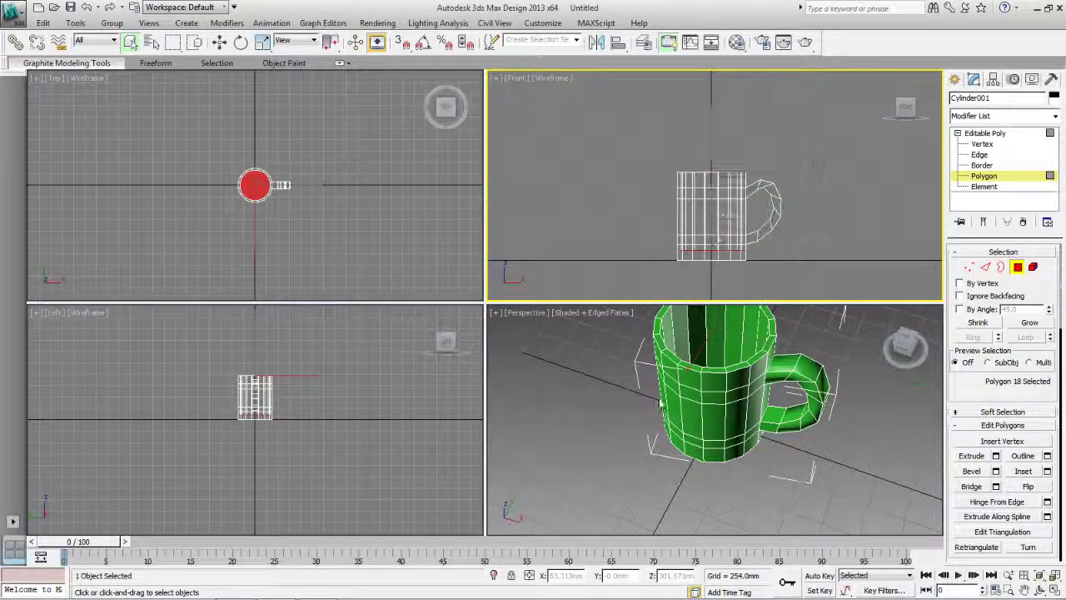
right_click(561, 416)
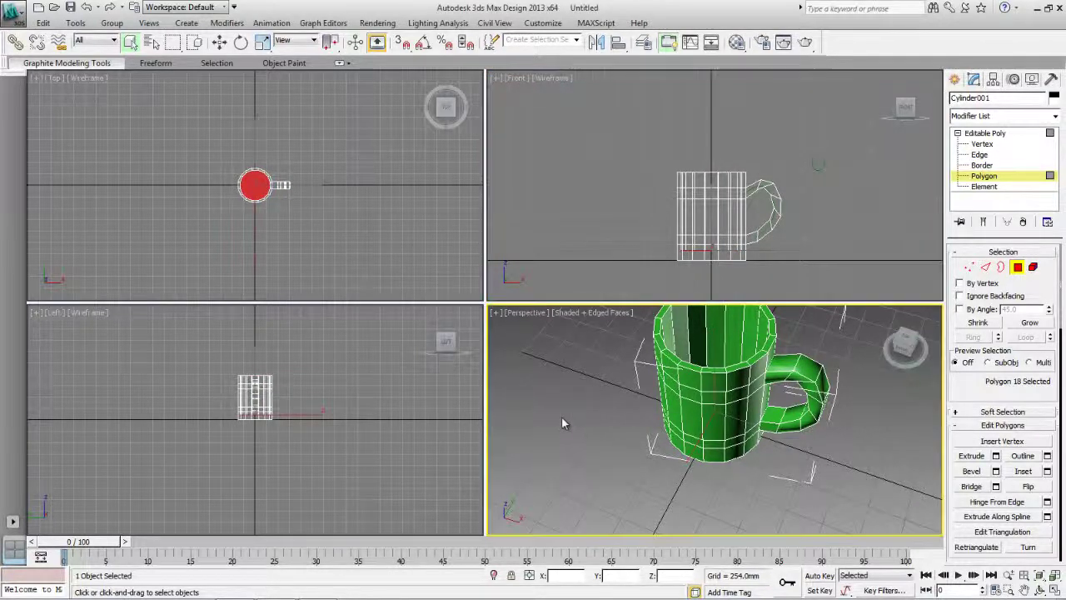
left_click(732, 372)
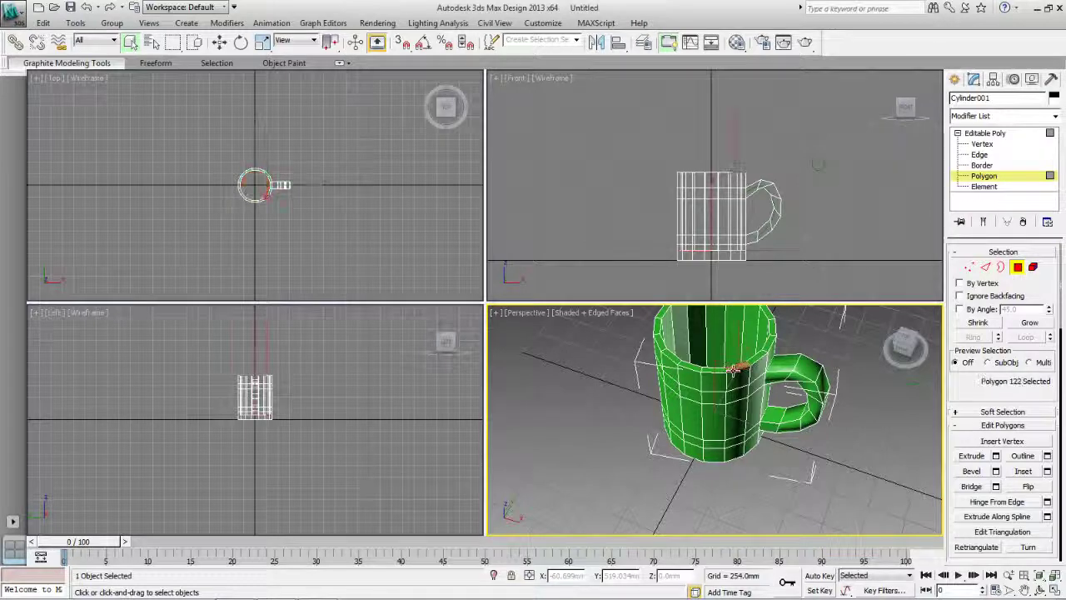
left_click(986, 266)
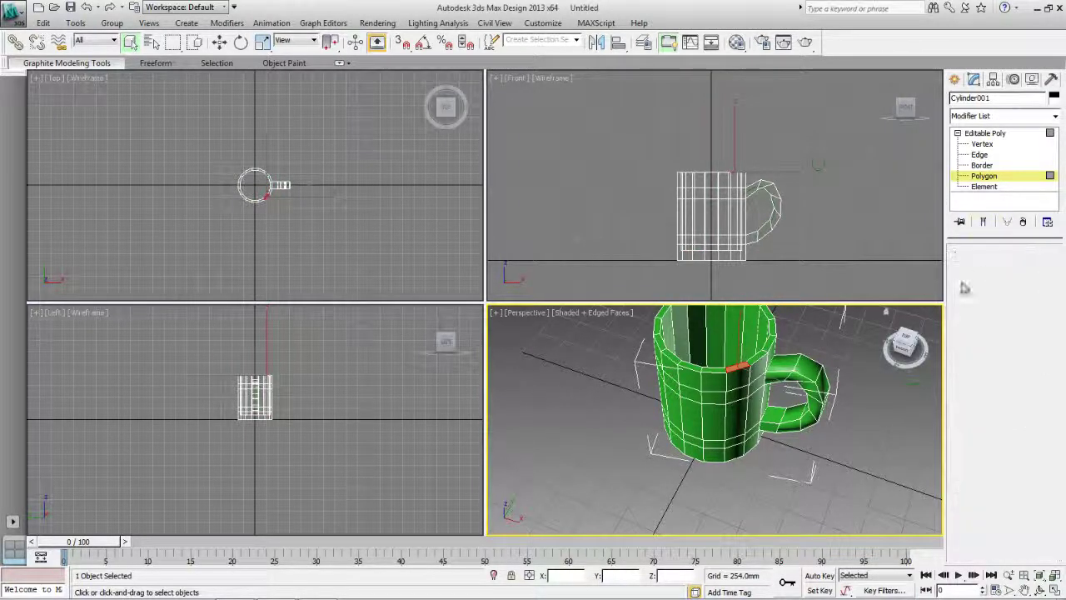
left_click(710, 370)
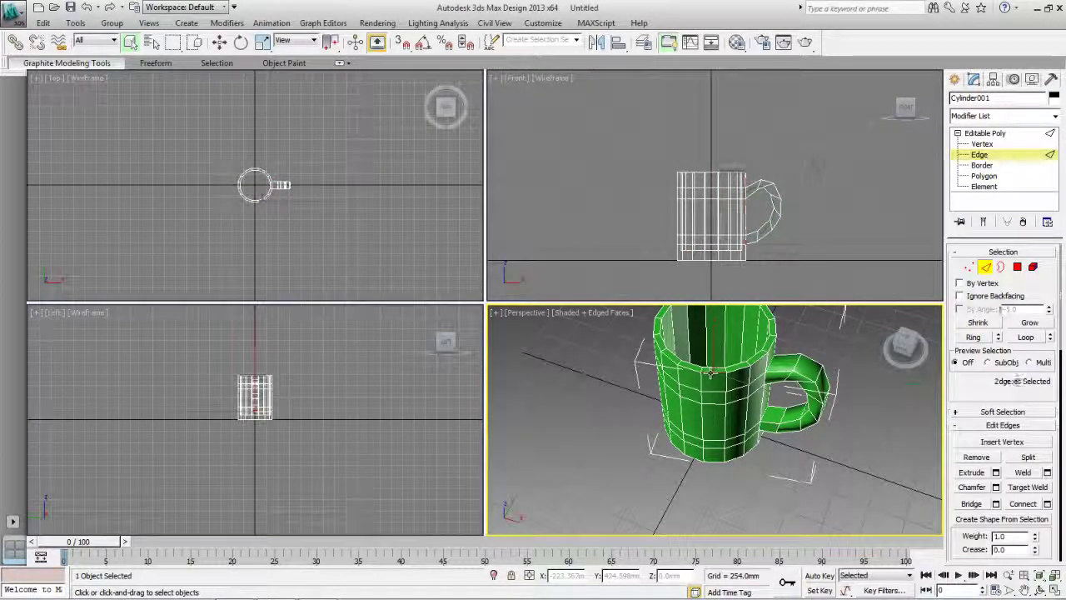
left_click(1022, 337)
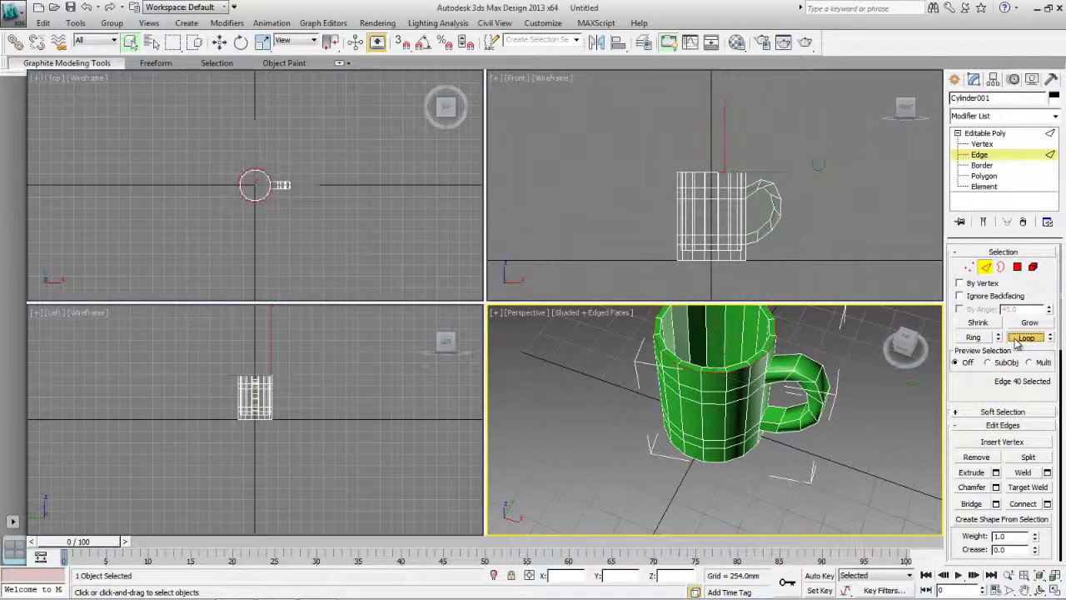
left_click(998, 488)
left_click(721, 485)
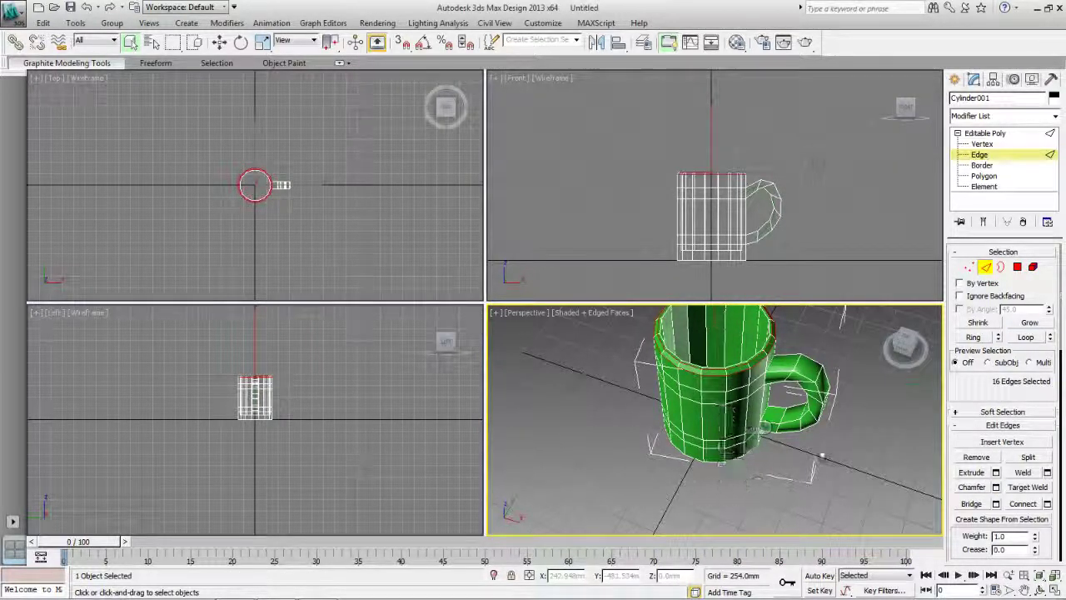
left_click_drag(907, 342, 904, 366)
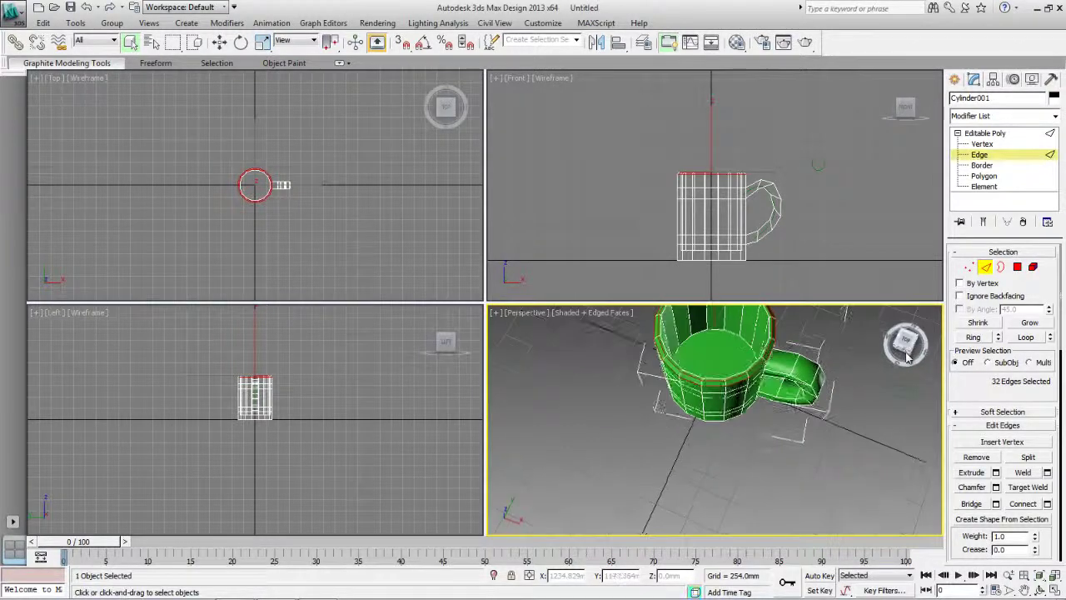
Chamfer the 16-edge loop around the inner floor by 25.4mm, then orbit toward the base.
left_click(713, 329)
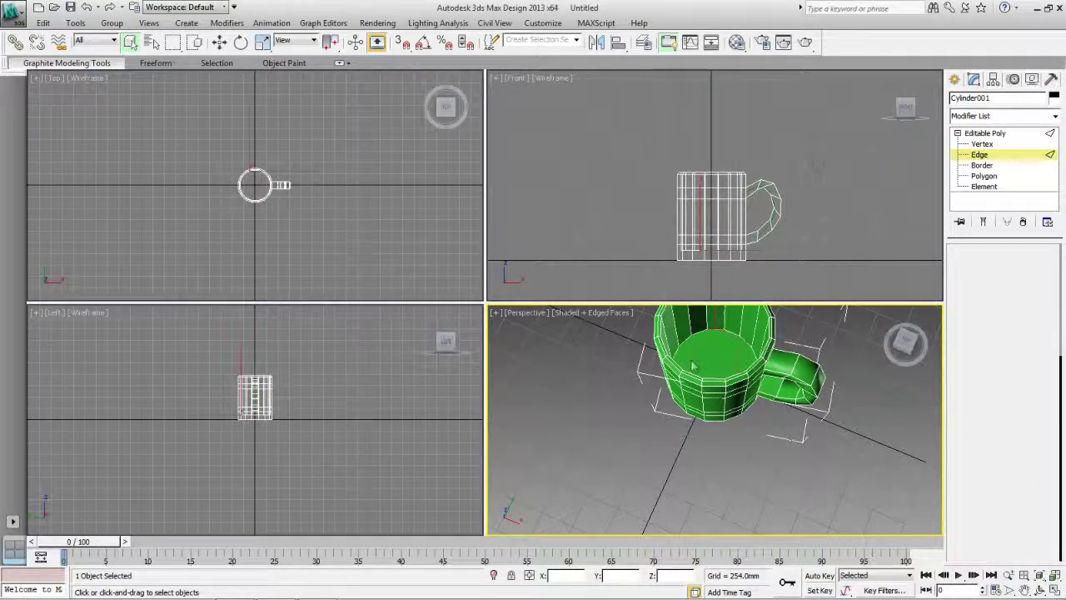
key("4")
left_click(737, 377)
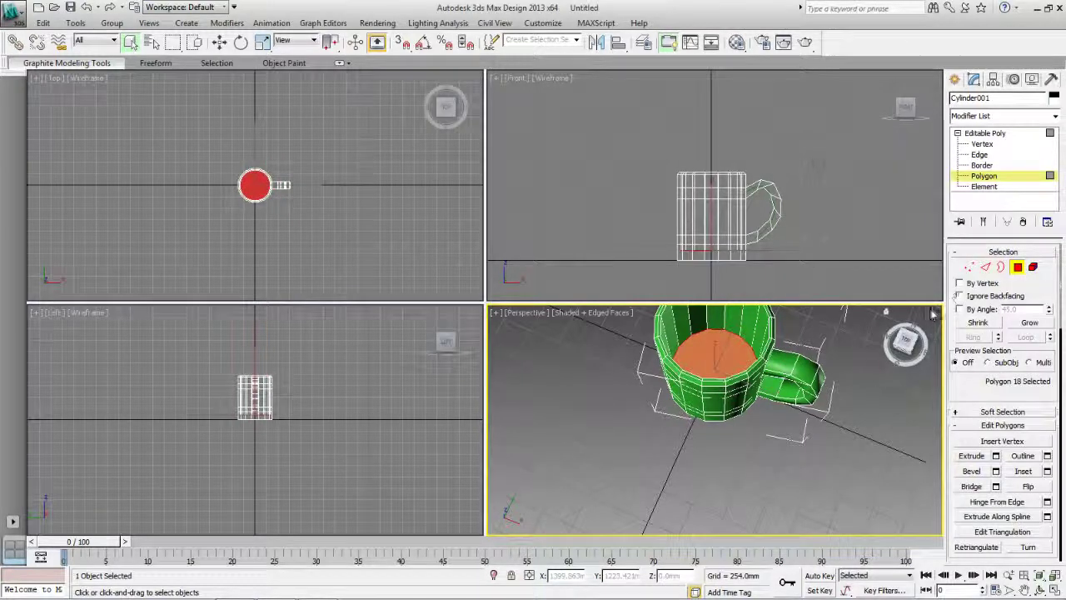
key("4")
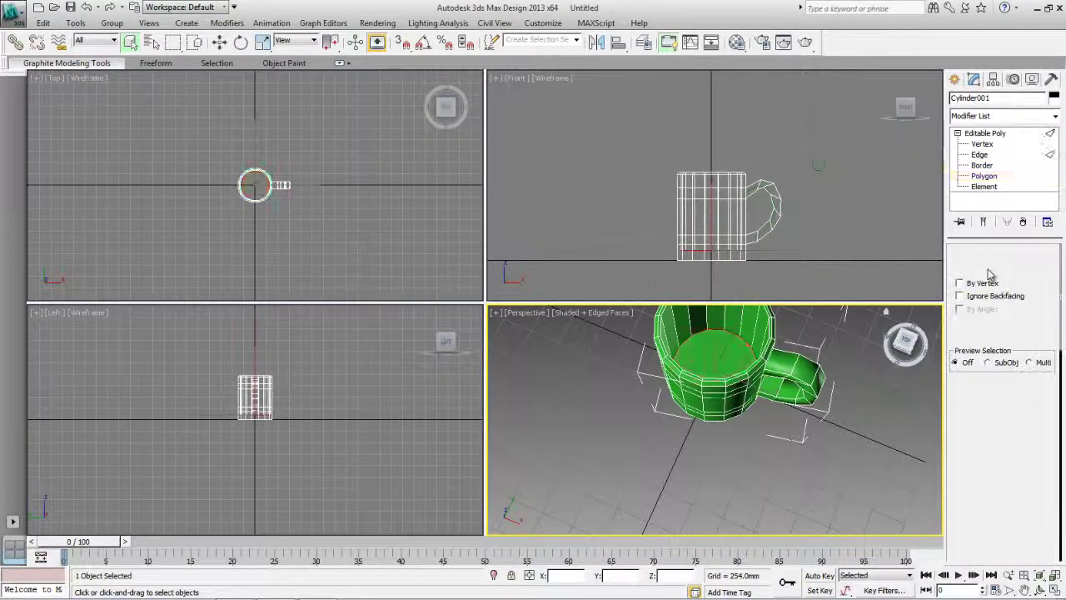
left_click(987, 268)
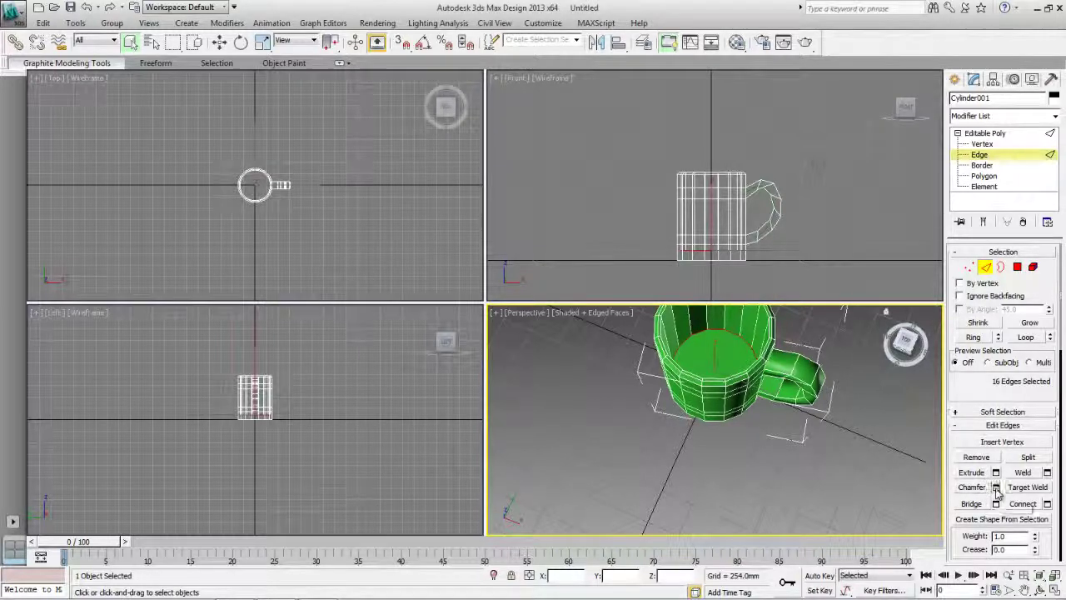
left_click(995, 487)
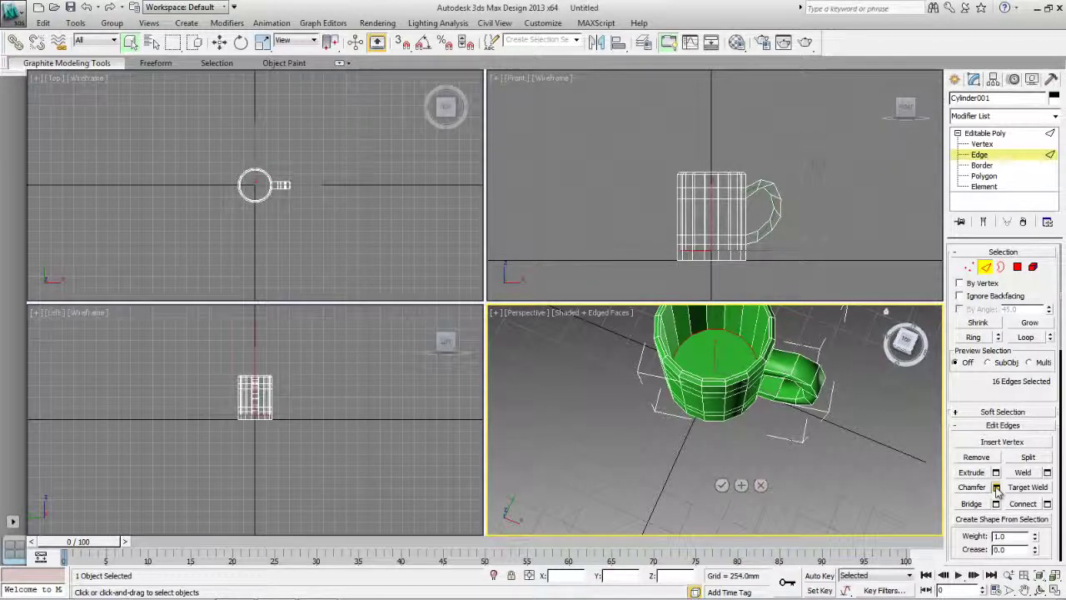
left_click(721, 485)
left_click_drag(908, 350, 857, 561)
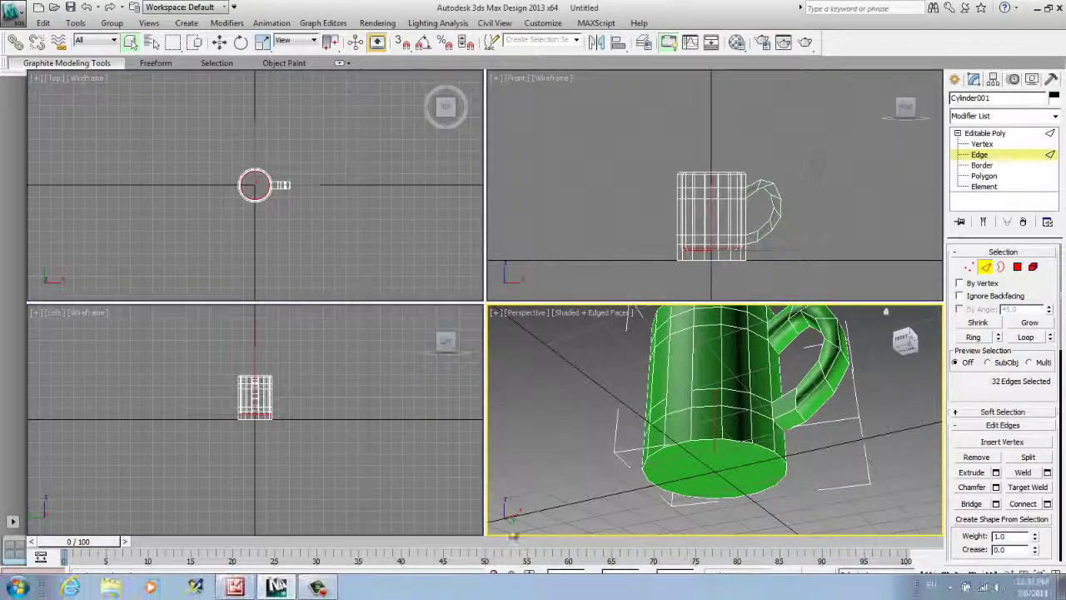
Chamfer the 16 edges bordering the mug's bottom polygon by 25.4mm and return to object level.
left_click(706, 438)
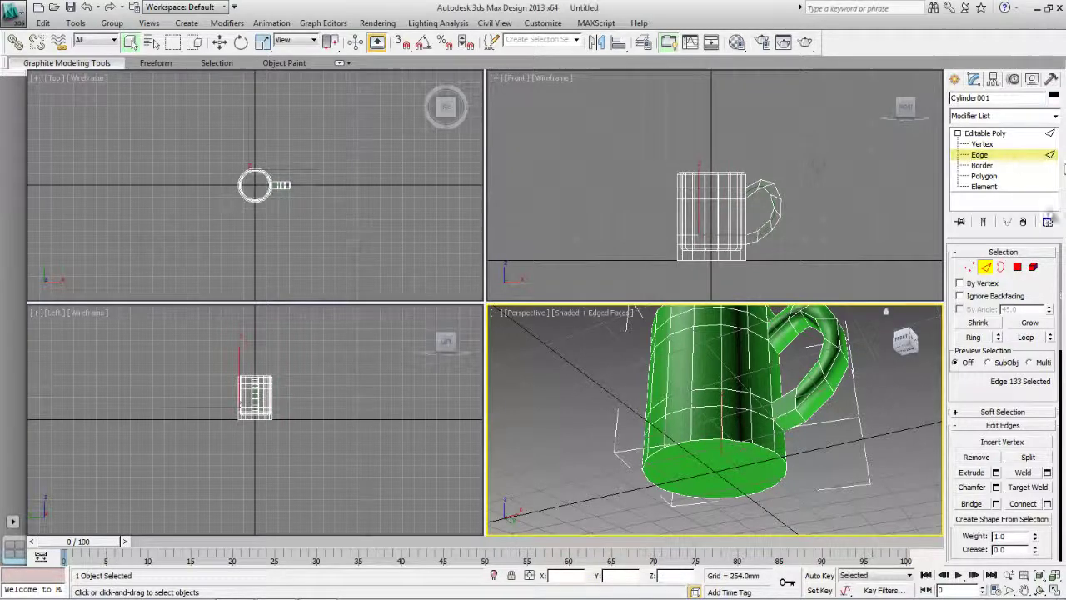
left_click(1016, 267)
left_click(728, 445)
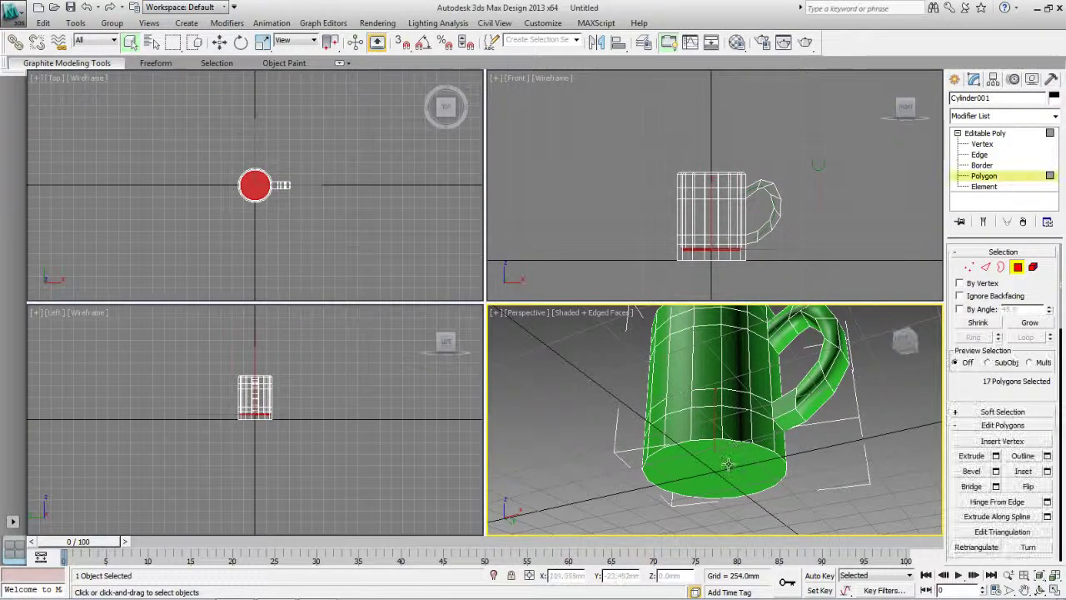
left_click(985, 267, "ctrl")
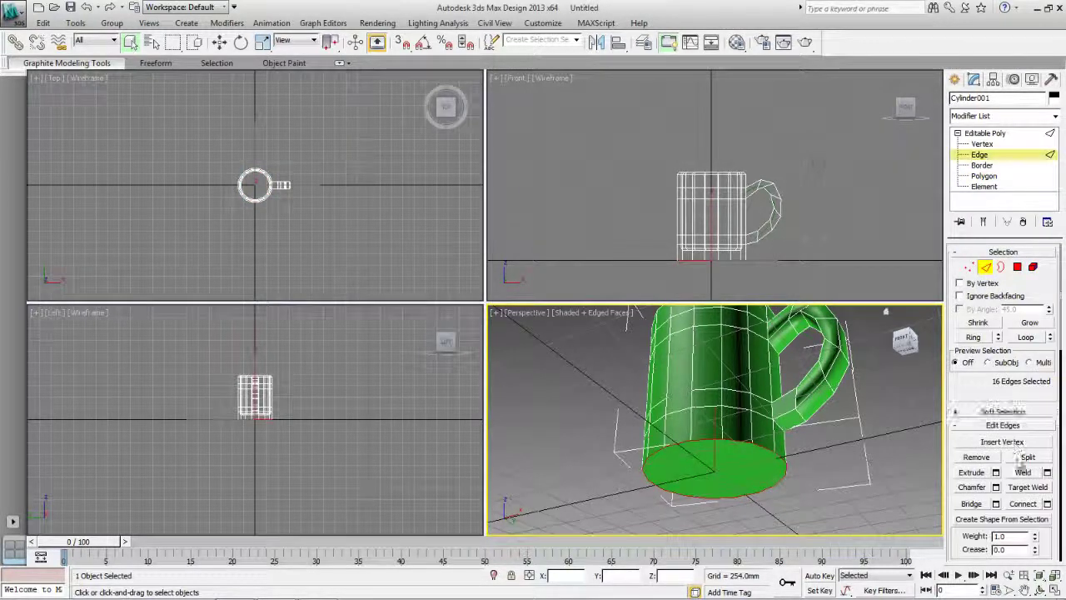
left_click(996, 487)
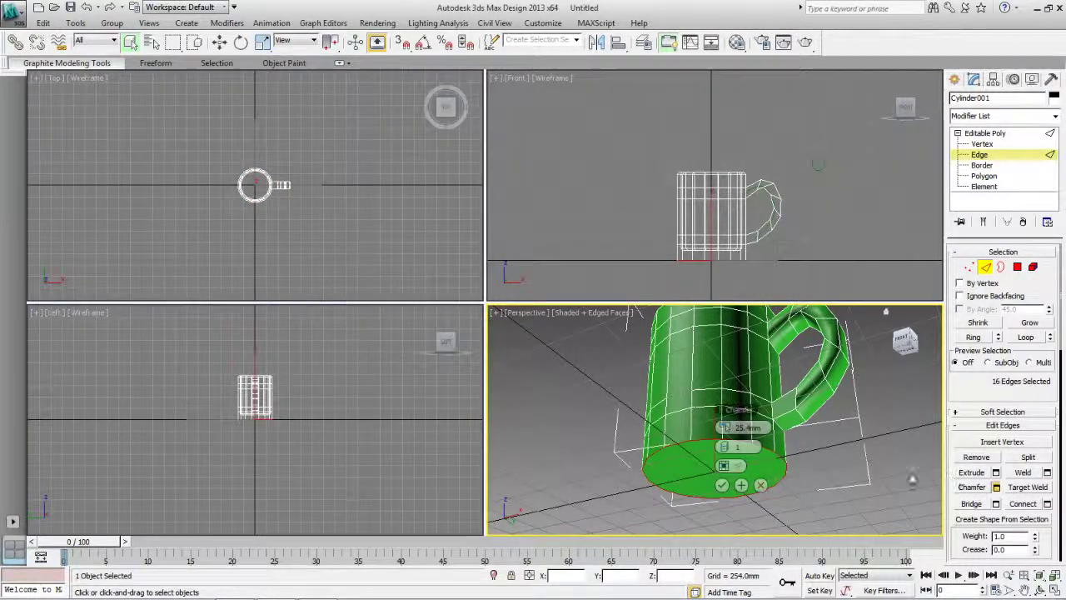
left_click(716, 419)
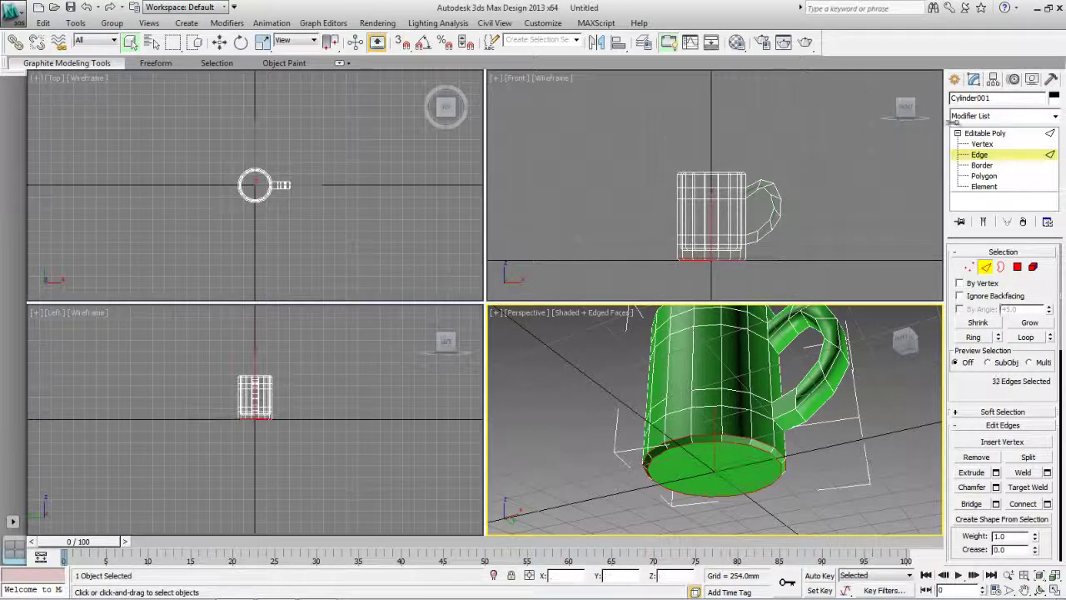
left_click(985, 133)
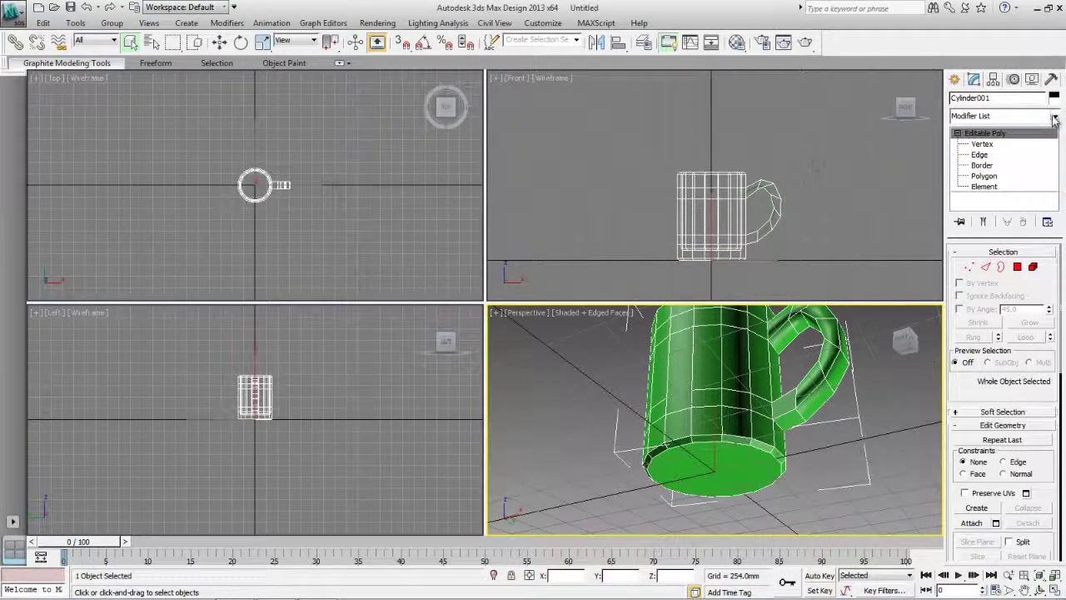
Add a TurboSmooth modifier to the mug from the Modifier List and deselect it.
left_click(1055, 116)
scroll(1000, 450, "down", 14)
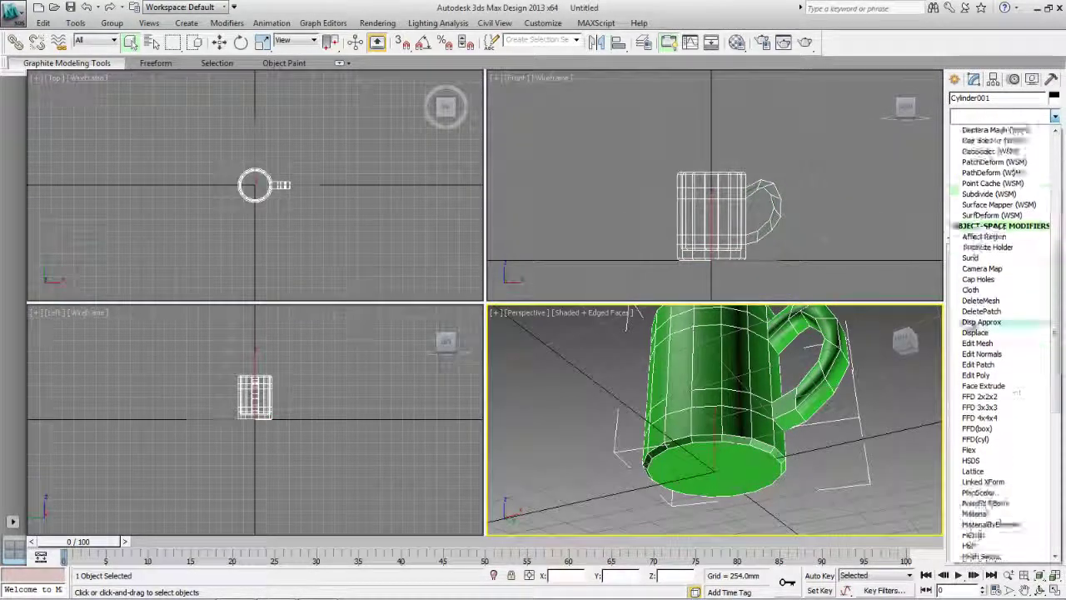
scroll(1003, 457, "down", 4)
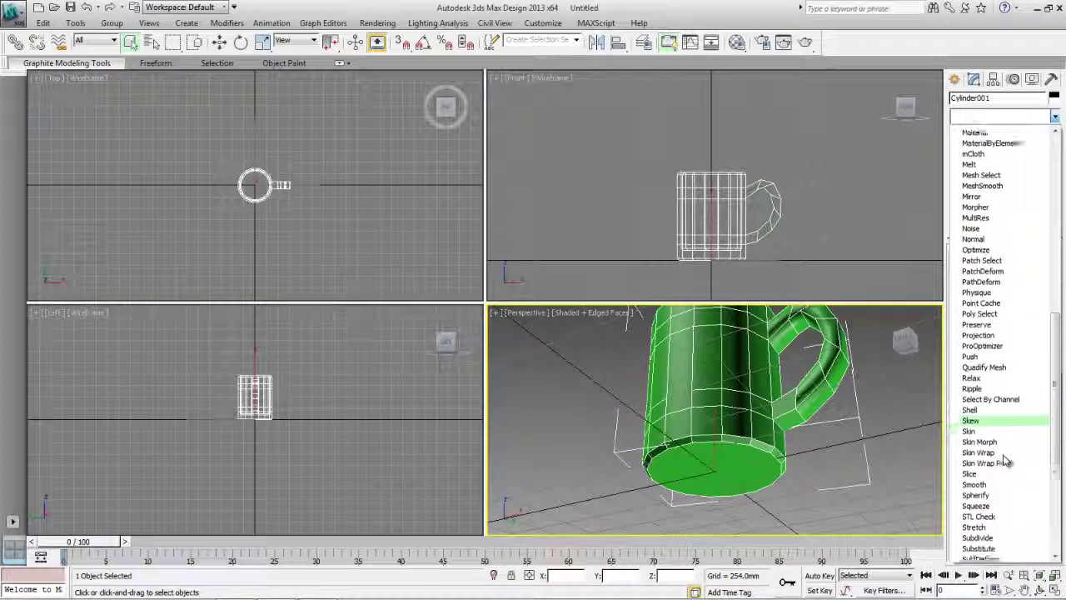
left_click(983, 503)
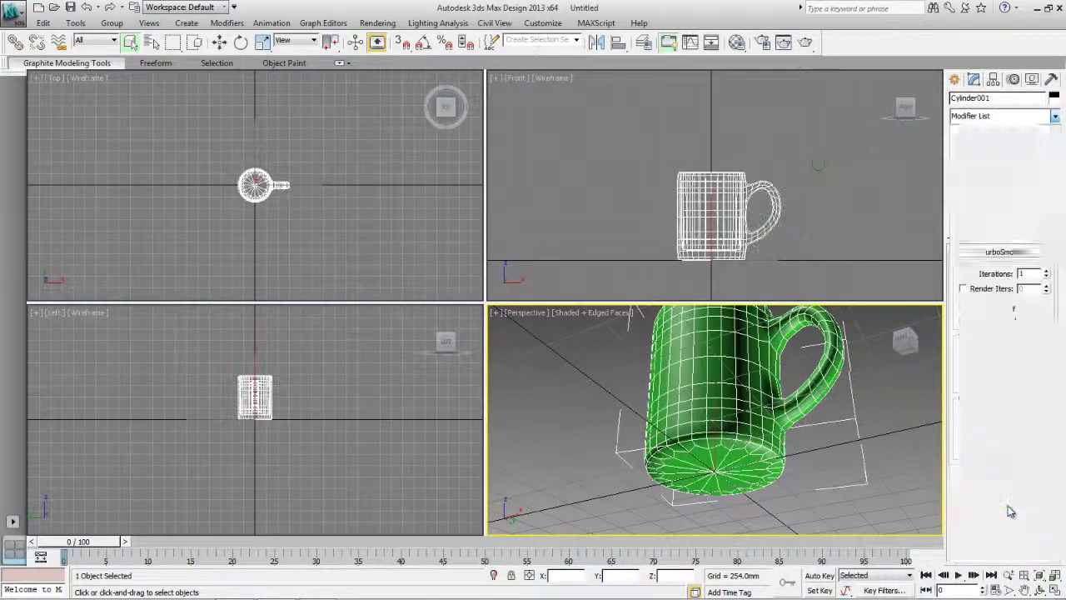
left_click(912, 413)
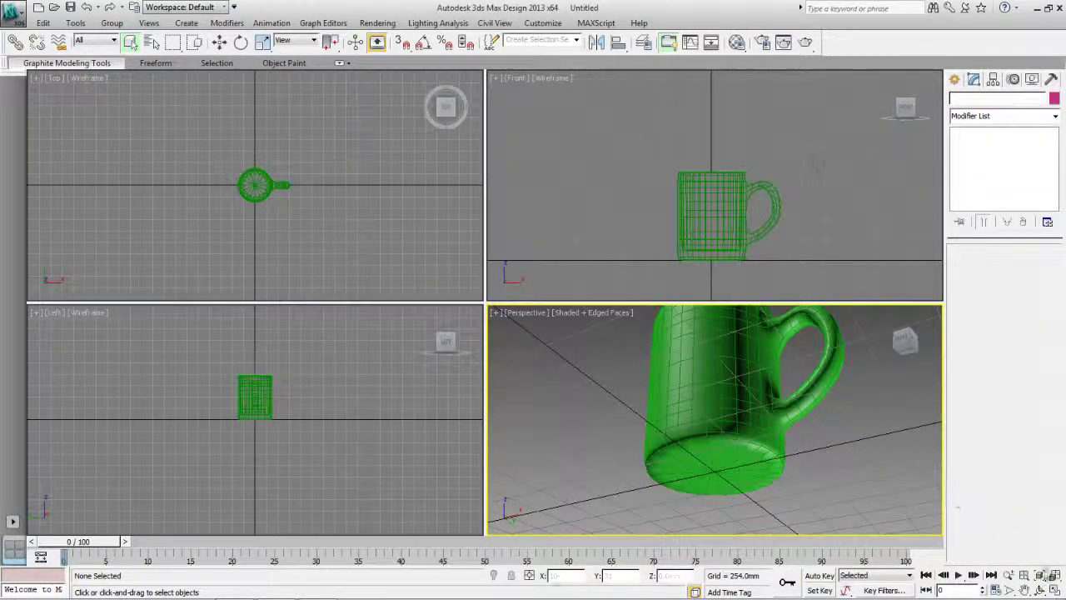
Maximize the Perspective viewport and orbit to look down into the smoothed cup.
left_click(1054, 588)
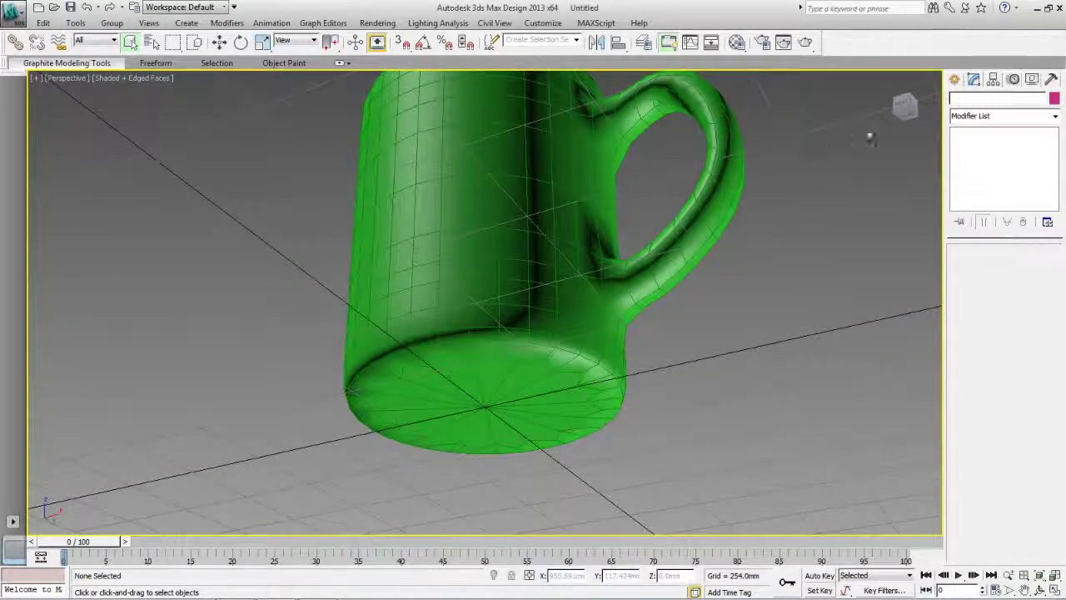
mouse_move(904, 108)
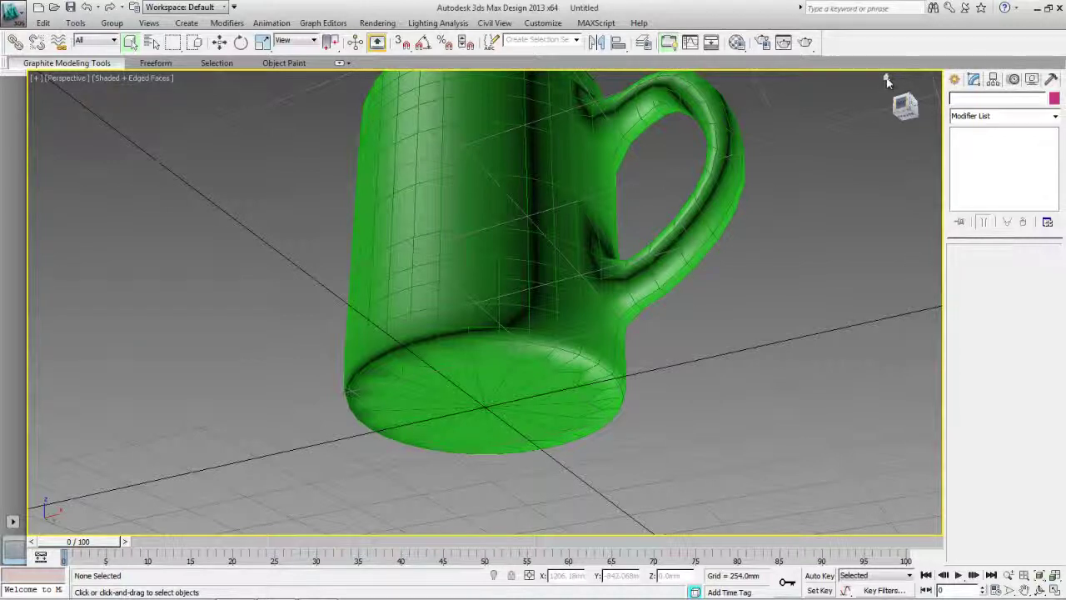
left_click(886, 77)
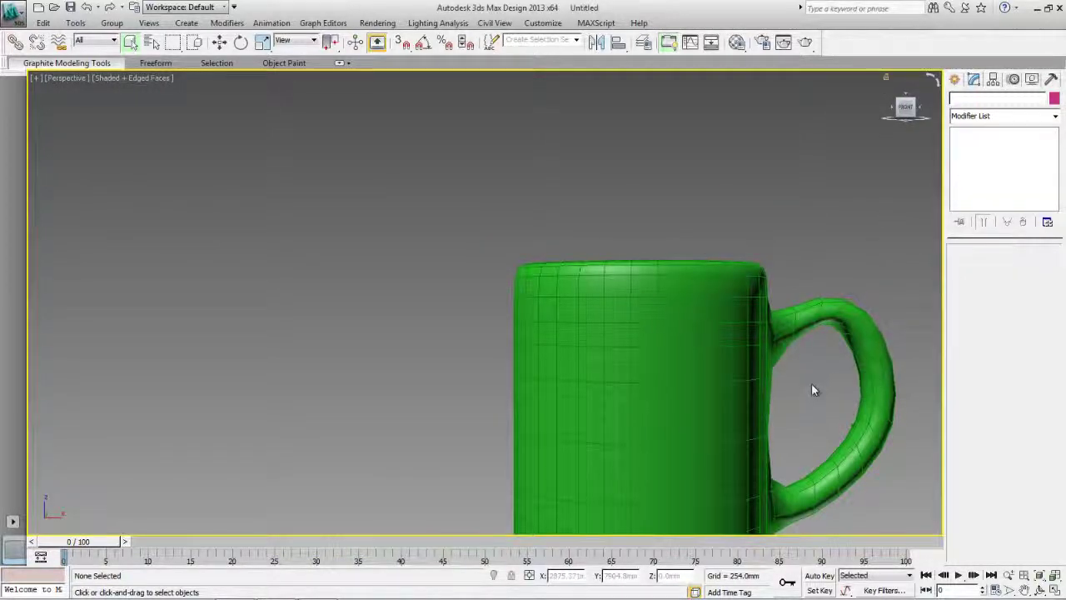
scroll(811, 351, "up", 5)
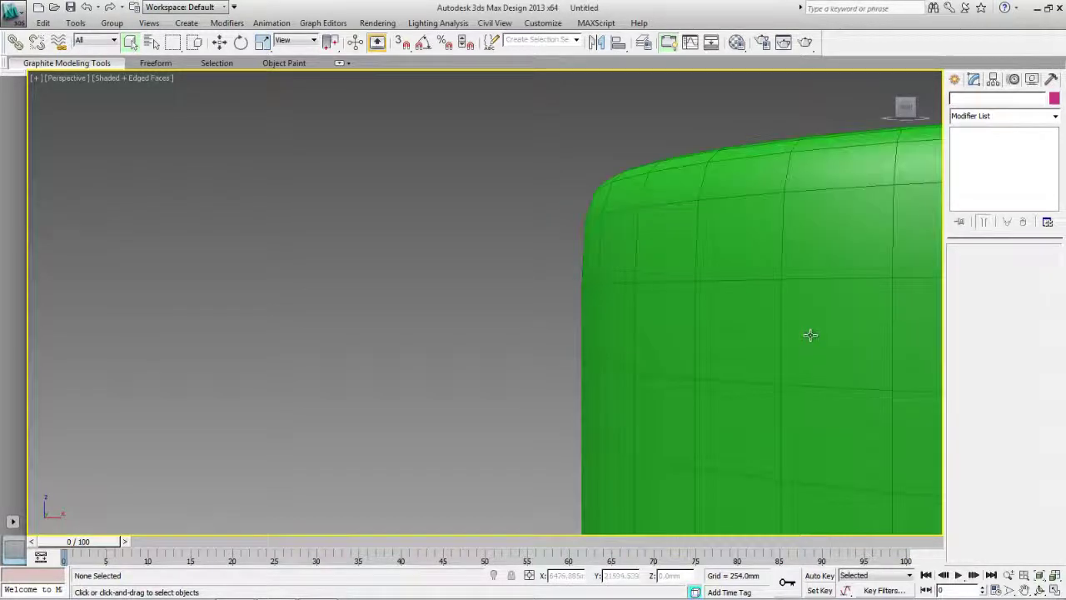
scroll(810, 333, "down", 4)
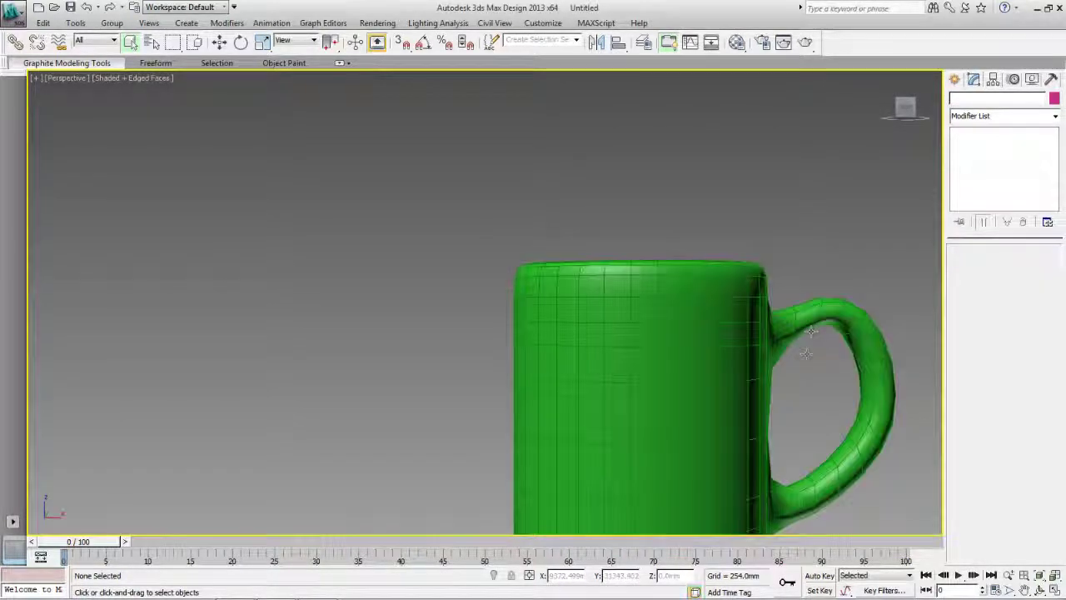
left_click_drag(906, 114, 889, 154)
middle_click_drag(721, 366, 512, 354, "alt")
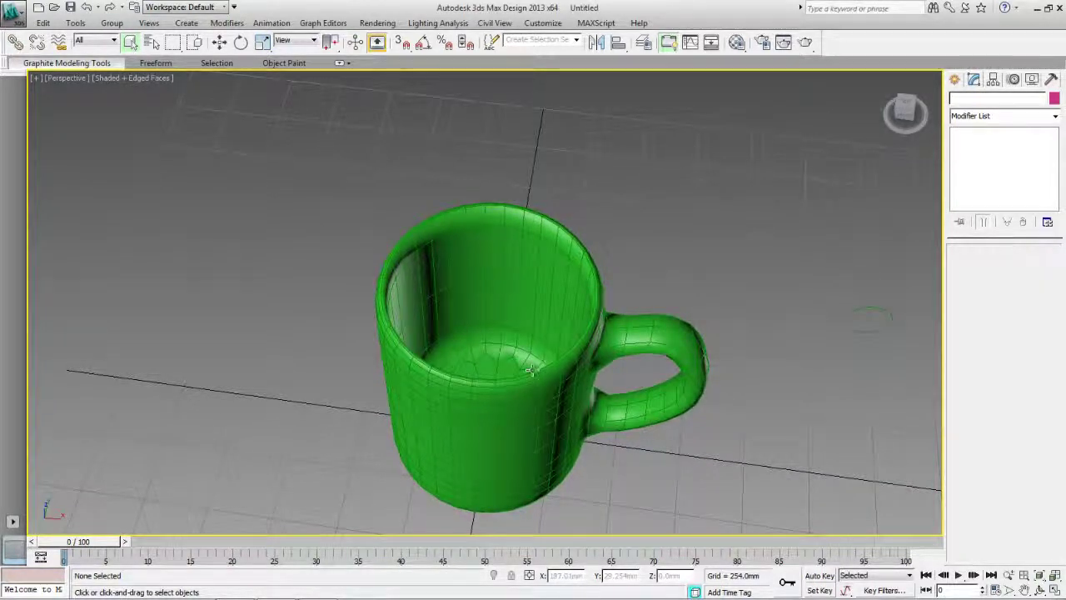
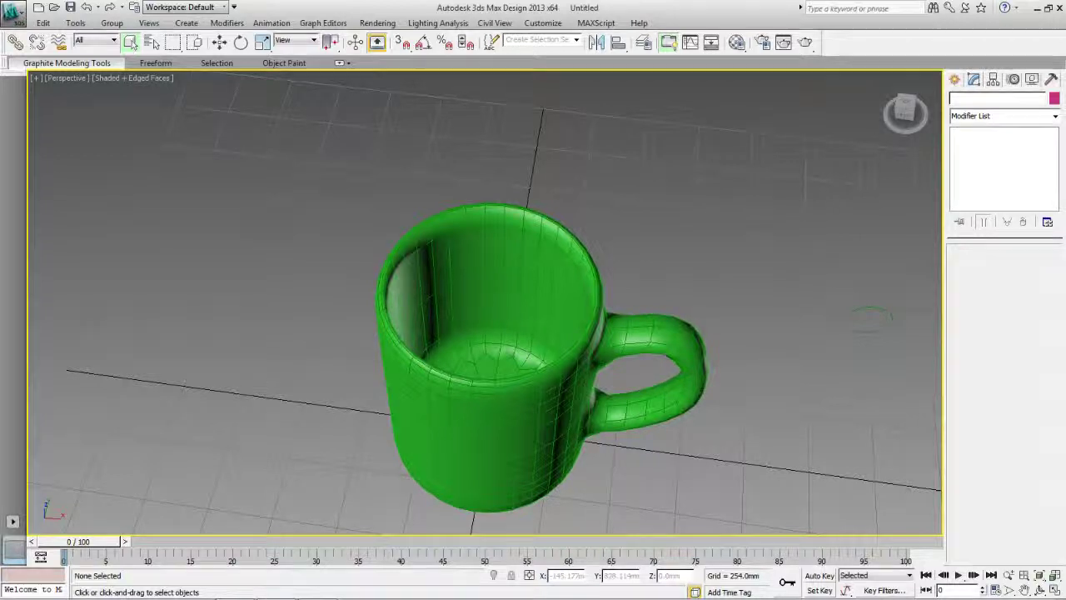
Select the green mug and delete it from the scene.
left_click(955, 79)
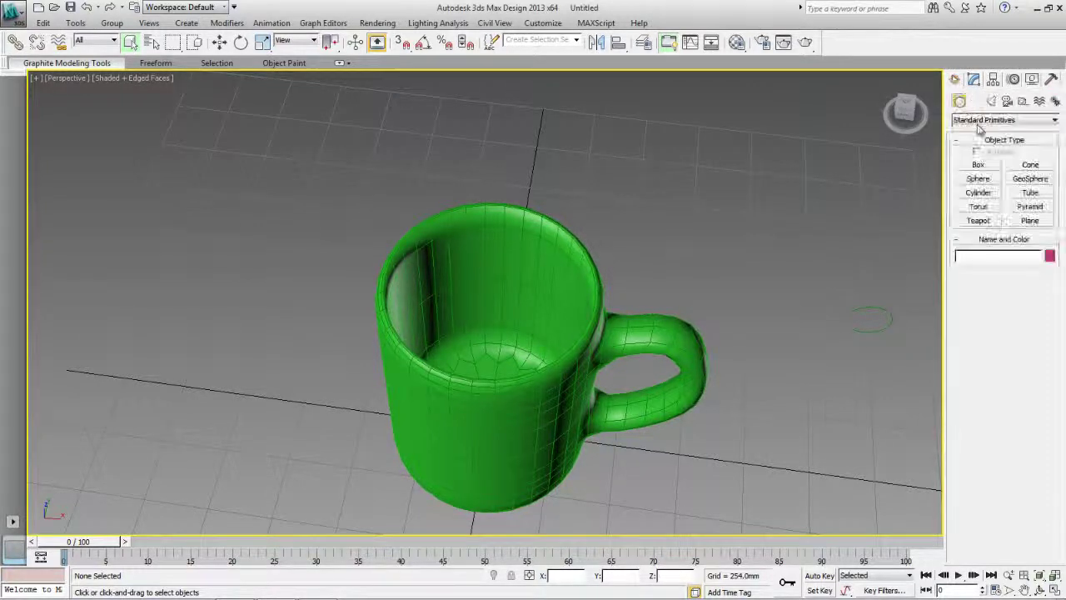
left_click(973, 79)
left_click(547, 288)
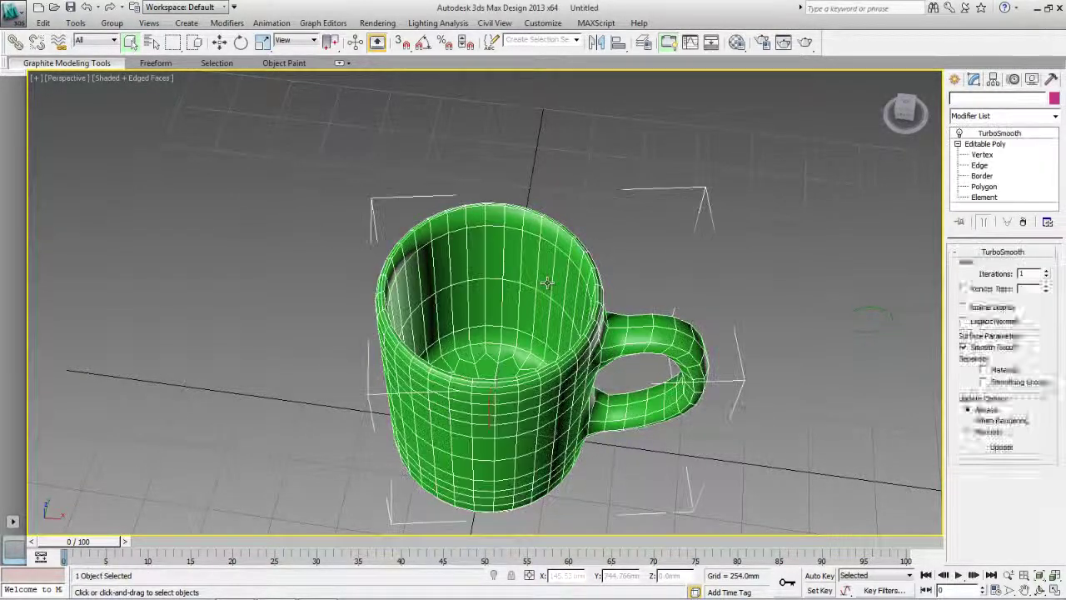
key("Delete")
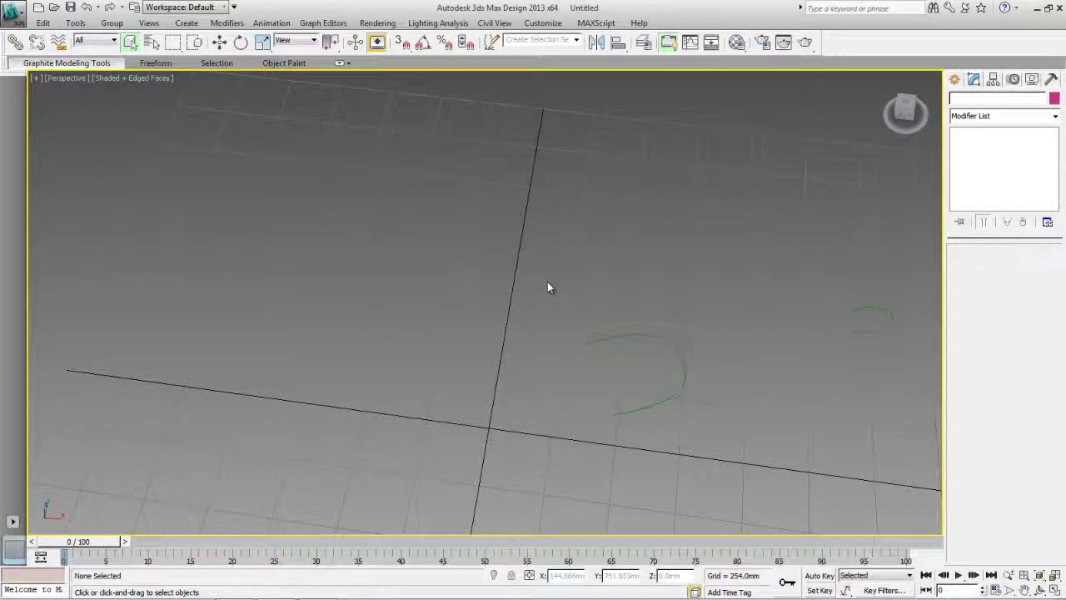
Maximize the Front viewport and switch the Create panel to Splines shapes.
left_click(955, 80)
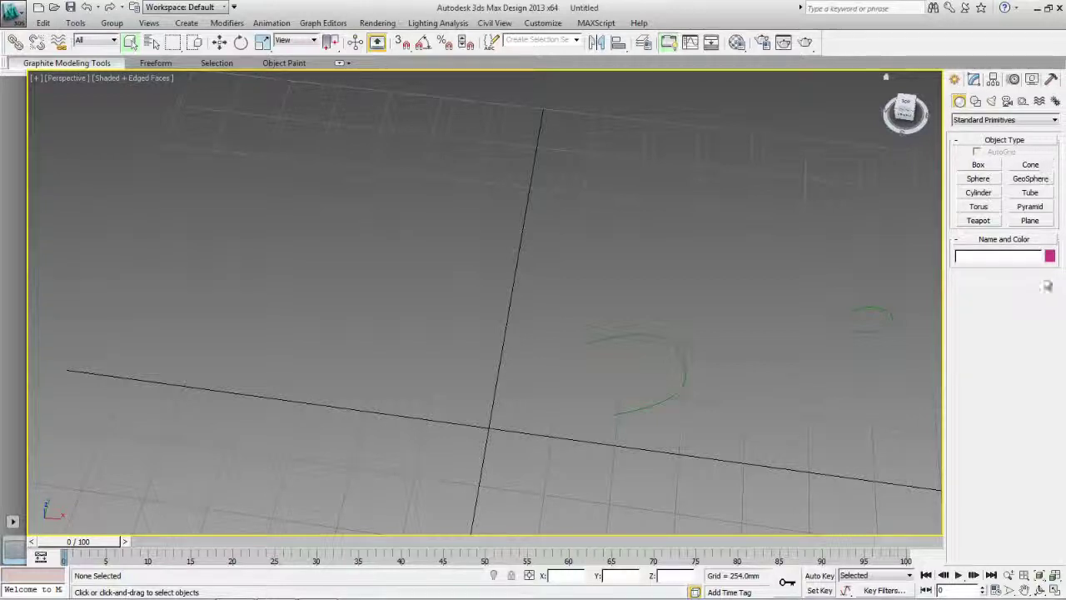
left_click(1055, 588)
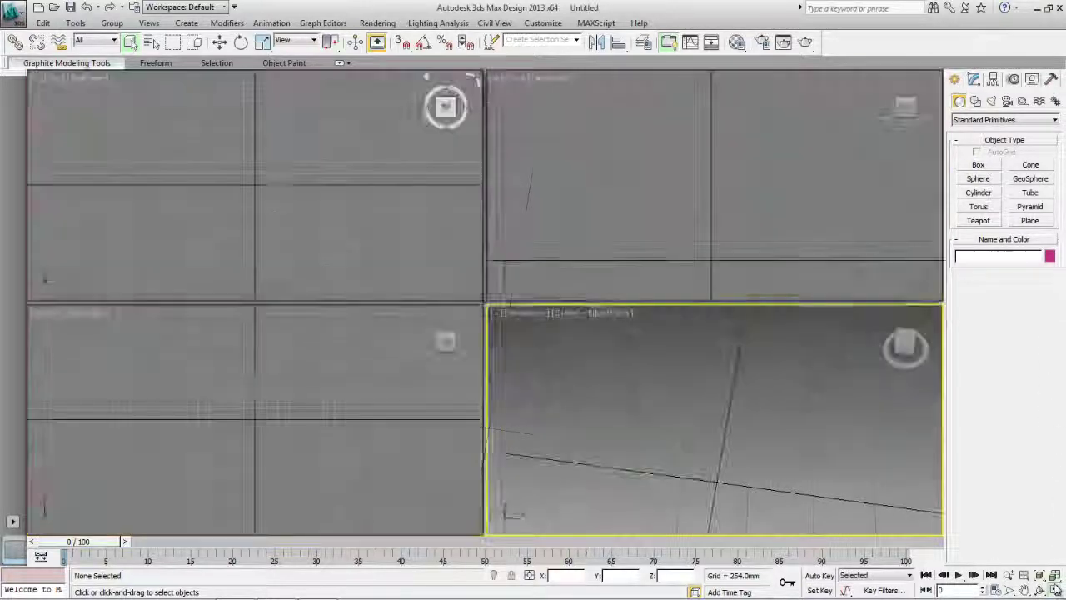
left_click(632, 180)
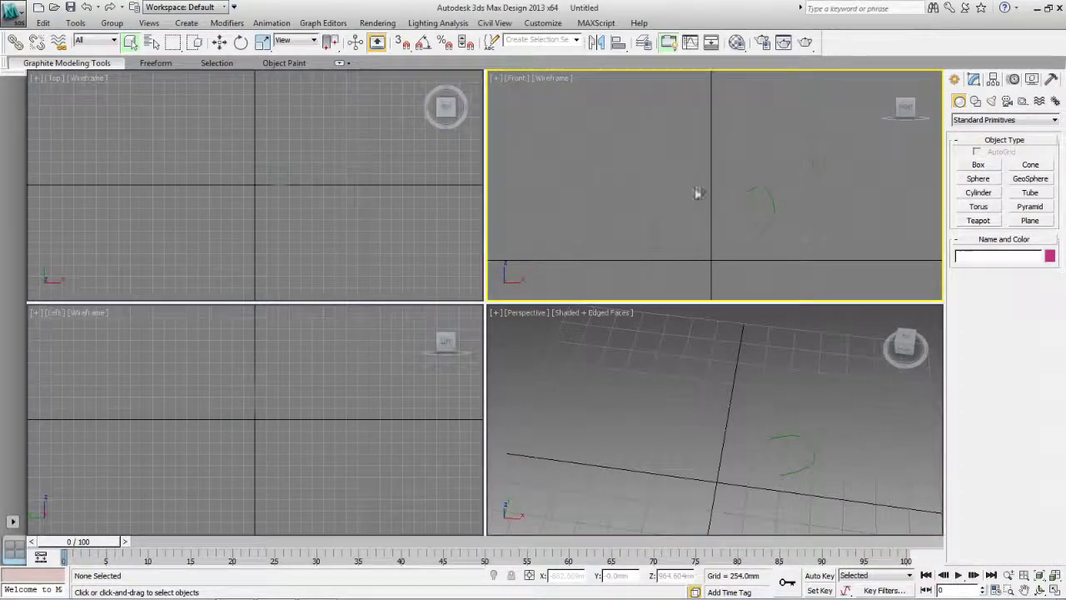
left_click(1055, 588)
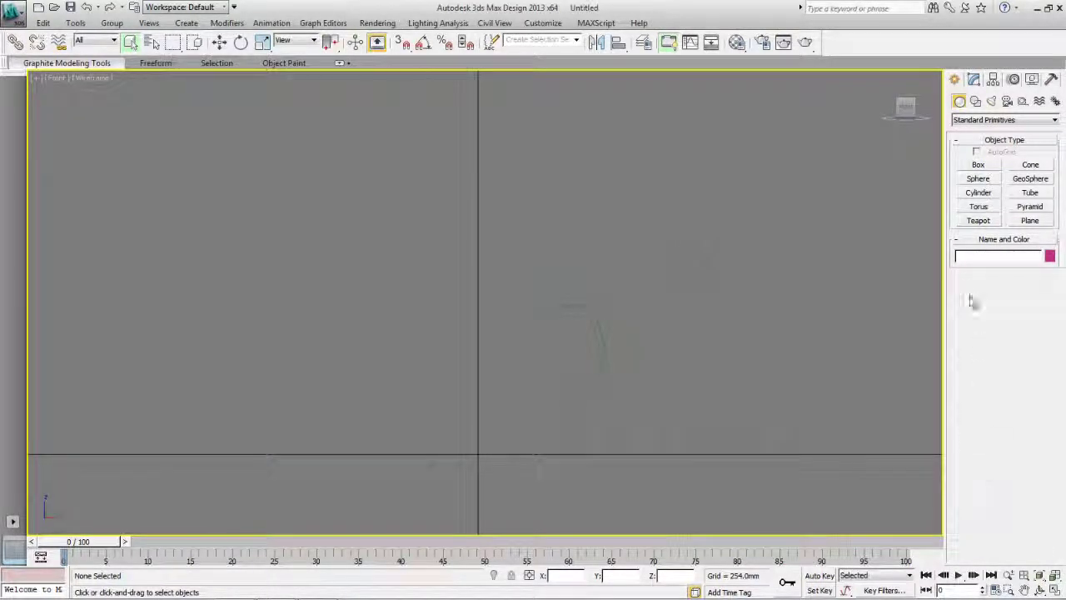
left_click(976, 101)
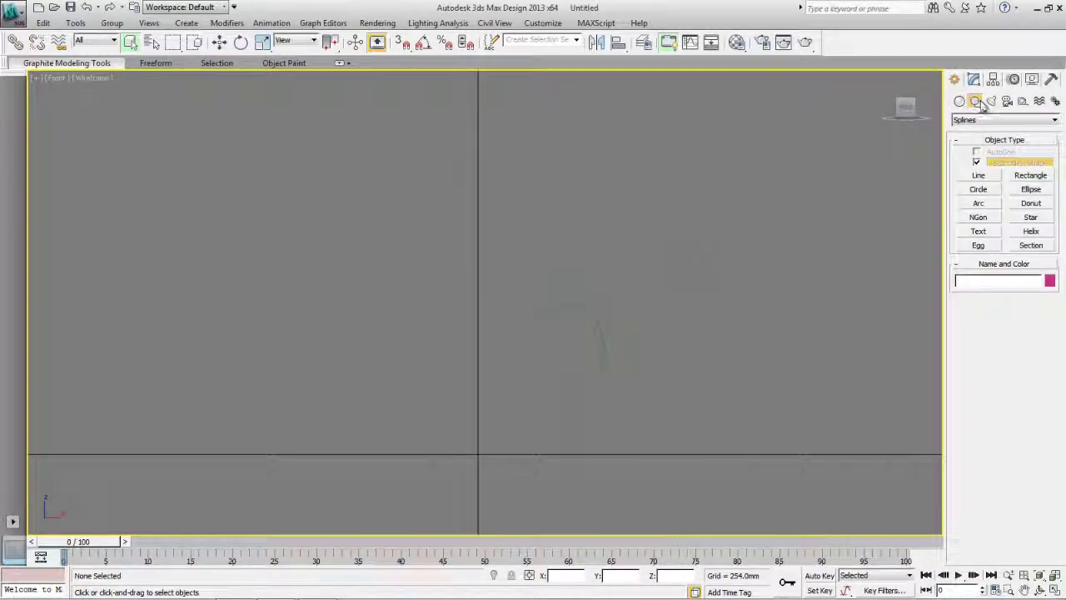
Turn on grid snapping, then cancel the line tool and return to Select Object.
left_click(977, 175)
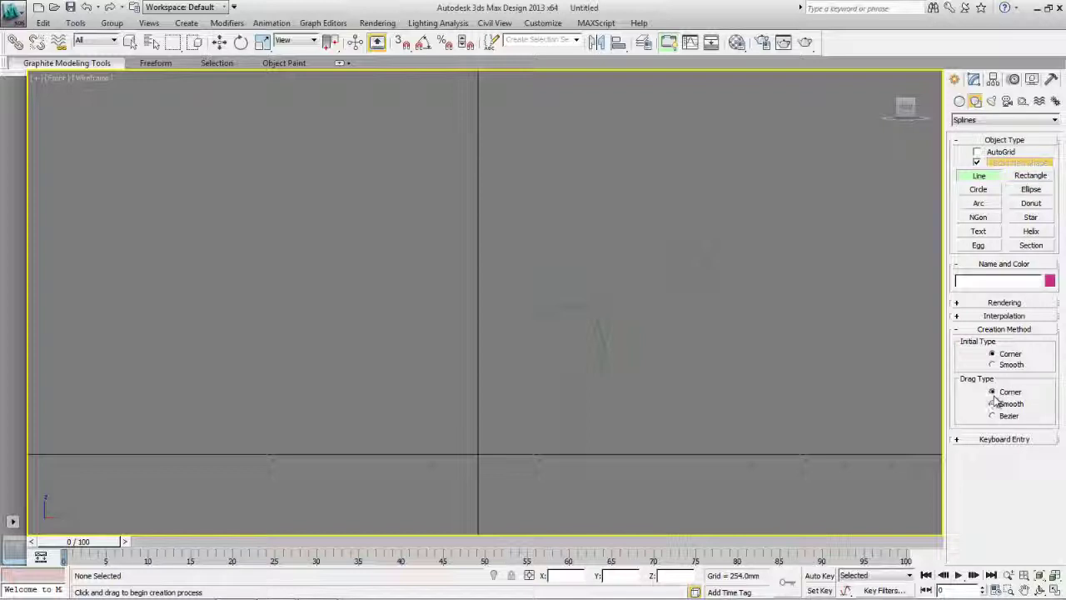
left_click(402, 44)
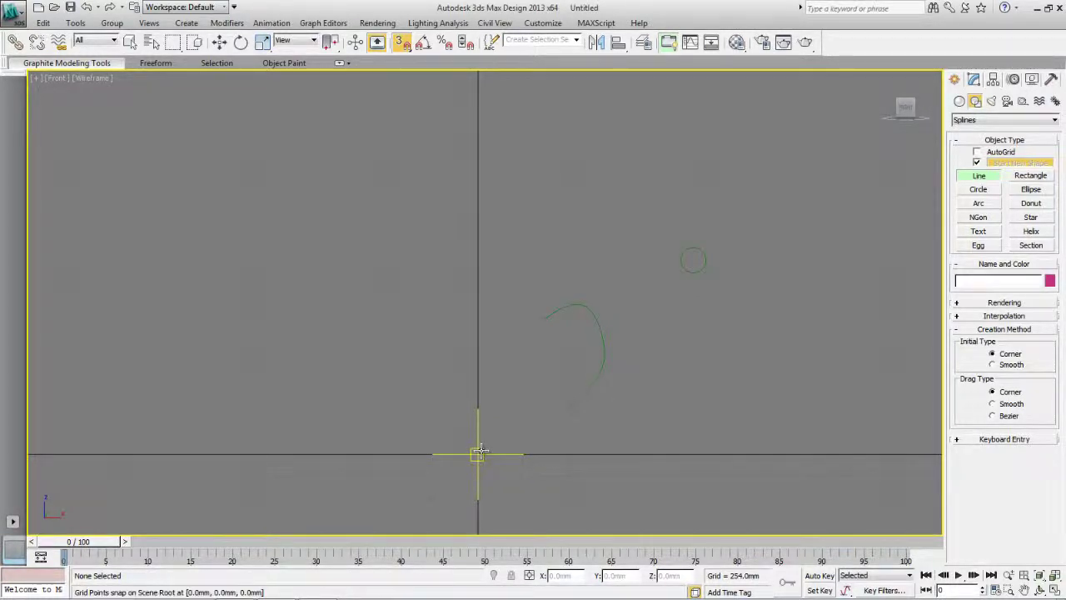
right_click(479, 452)
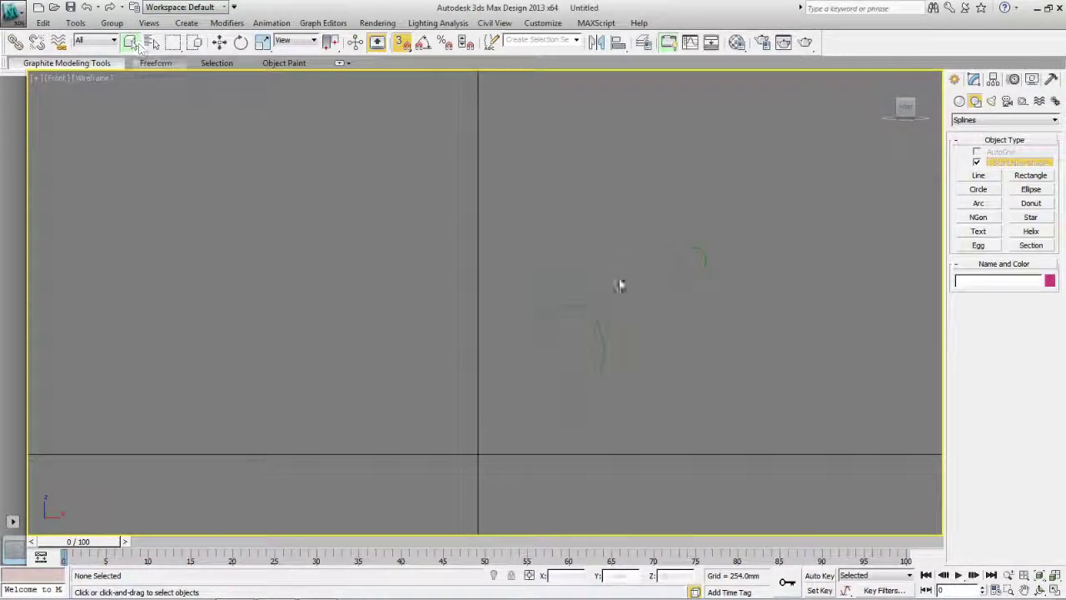
left_click(131, 42)
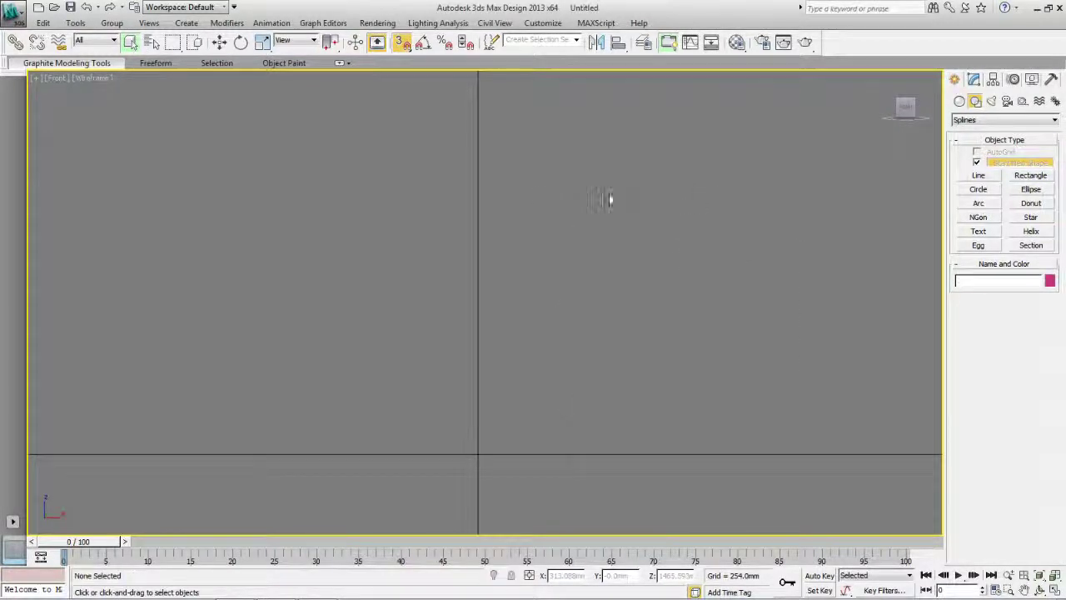
Draw a closed L-shaped line profile starting and ending at the origin.
left_click(996, 177)
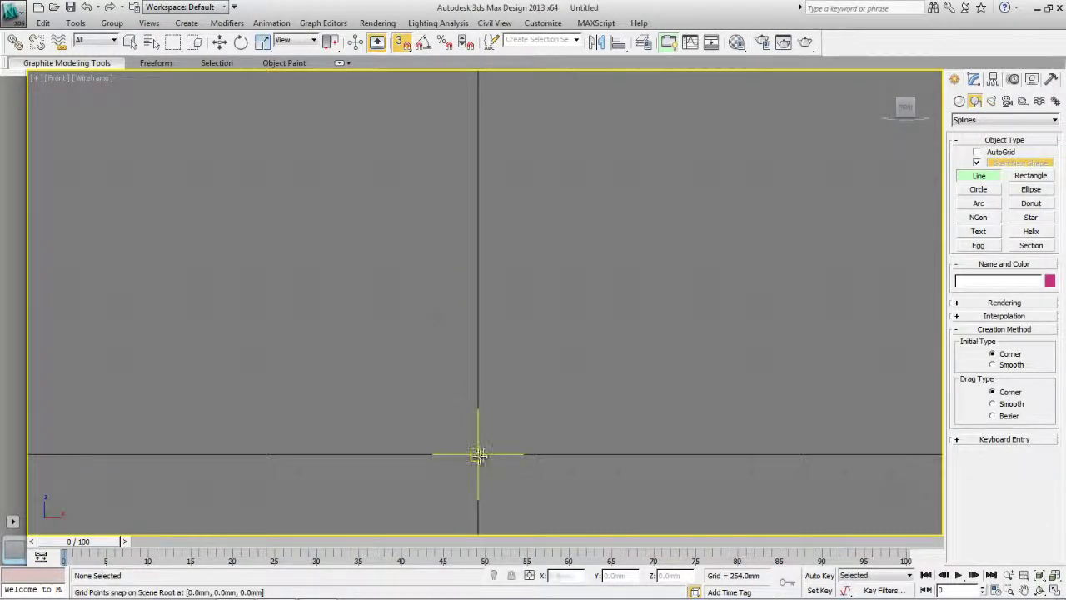
left_click(477, 454)
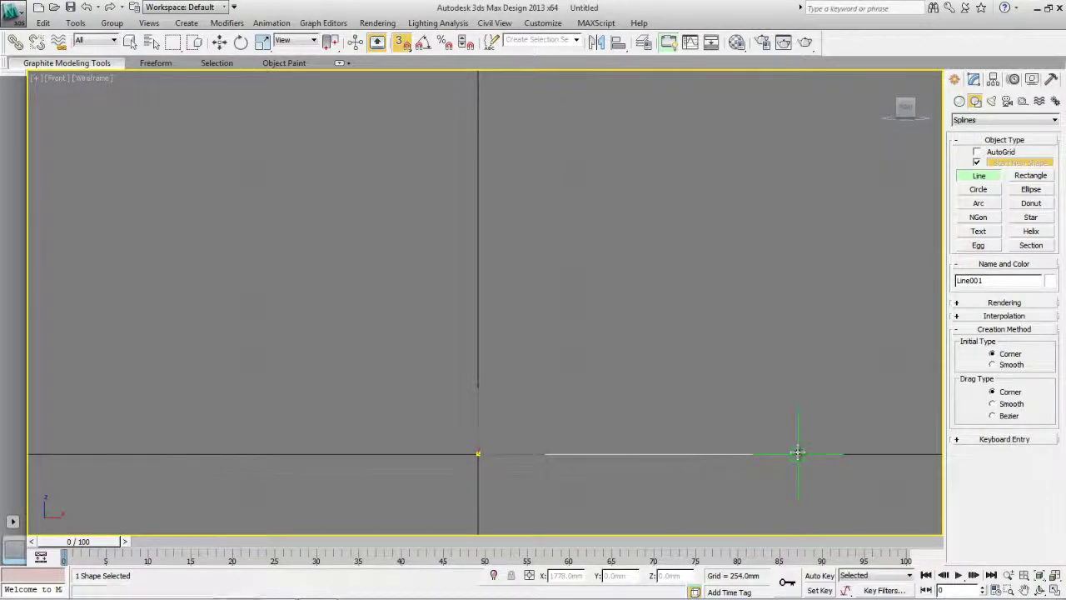
left_click(798, 453)
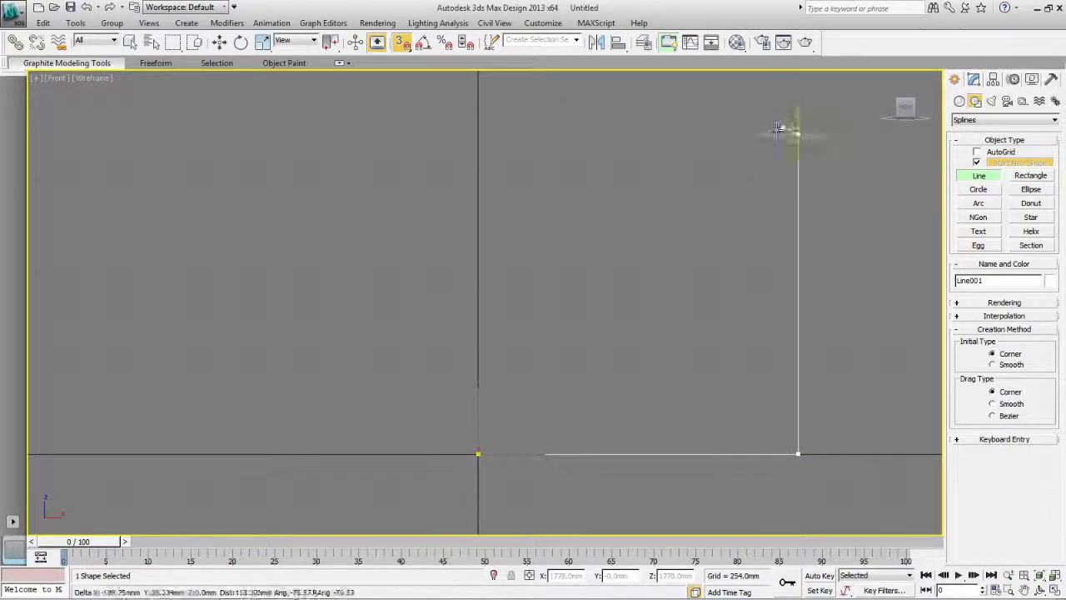
left_click(777, 129)
left_click(753, 131)
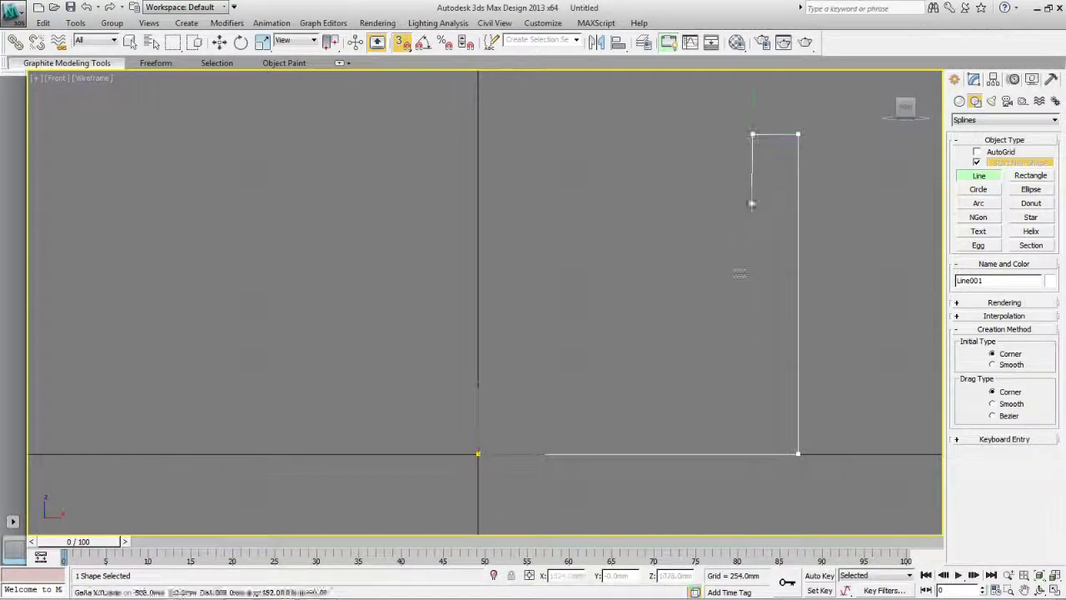
left_click(752, 408)
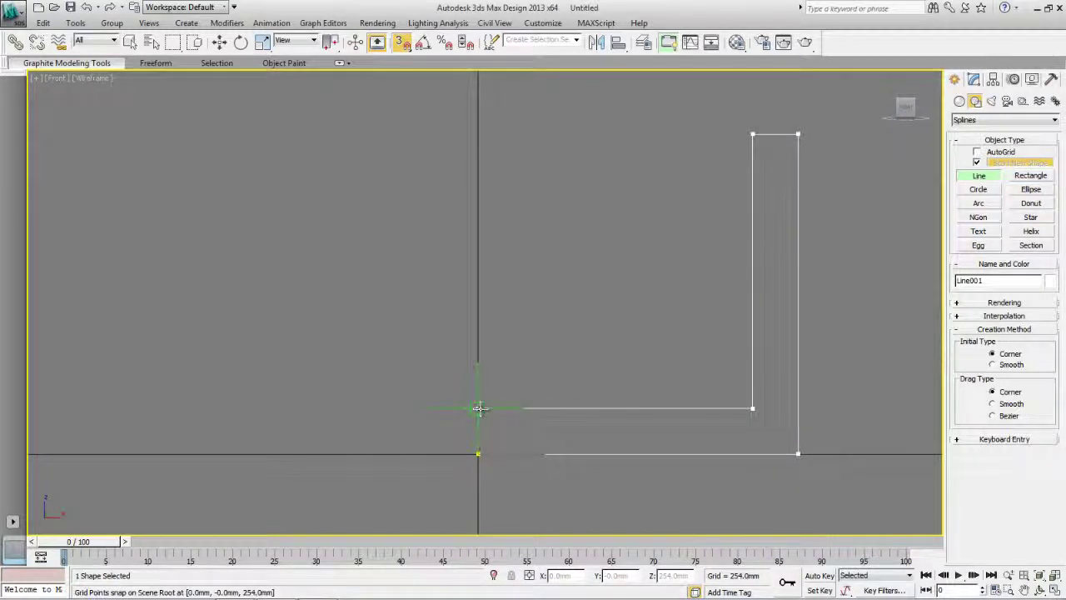
left_click(478, 408)
left_click(478, 454)
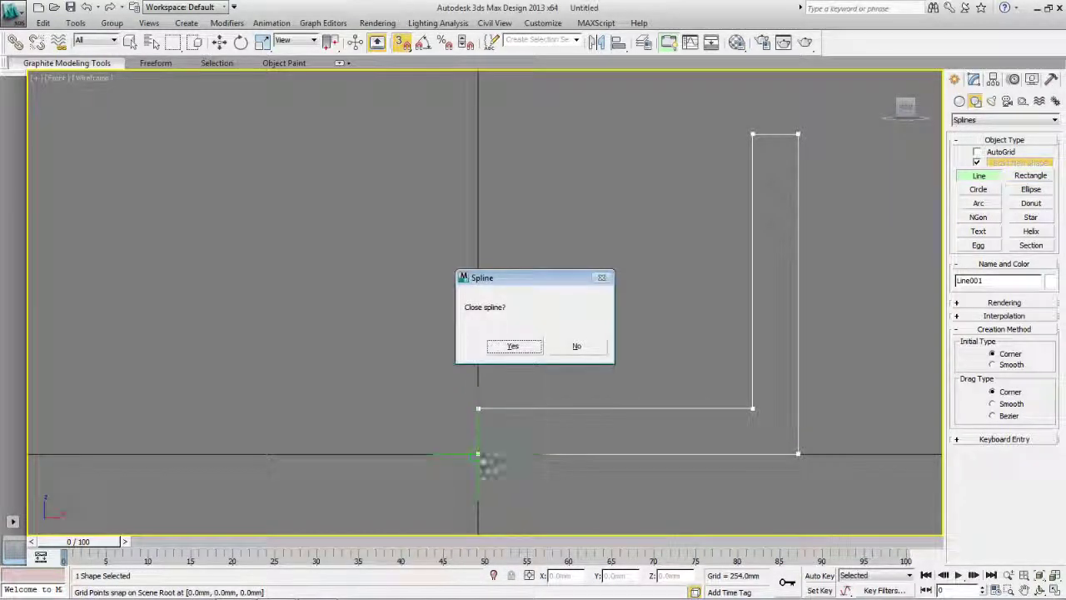
left_click(512, 346)
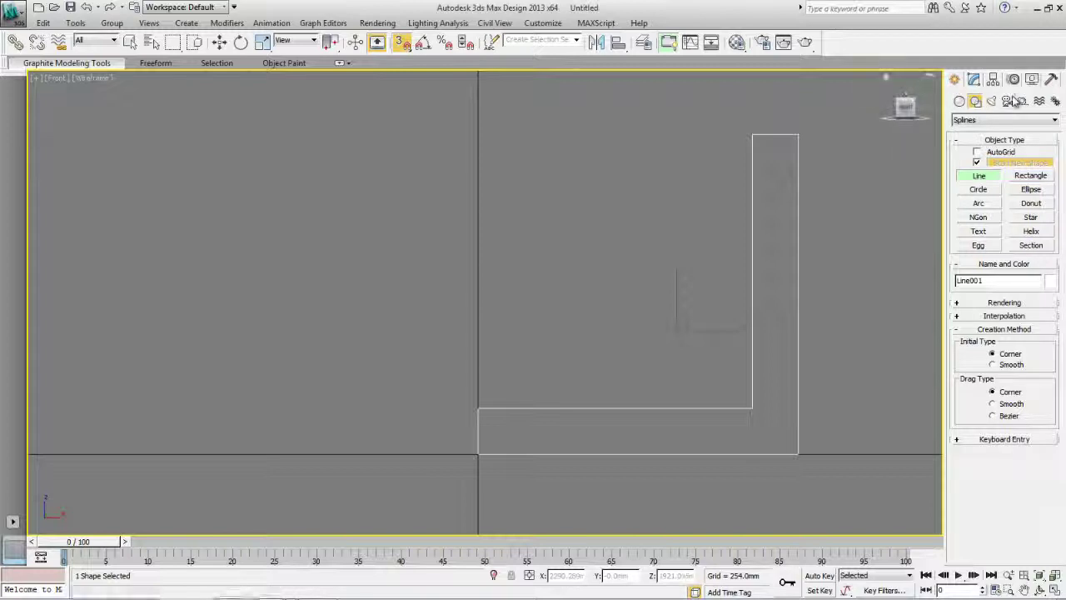
left_click(974, 82)
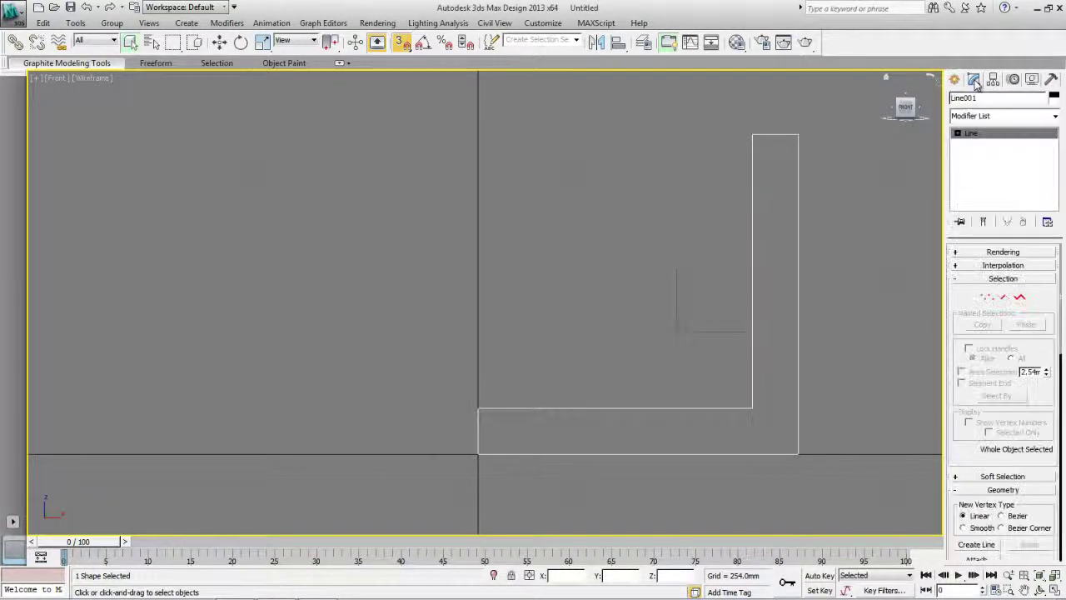
In Vertex mode, fillet the bottom-right corner and the inner corner of the profile.
left_click(958, 134)
left_click(982, 145)
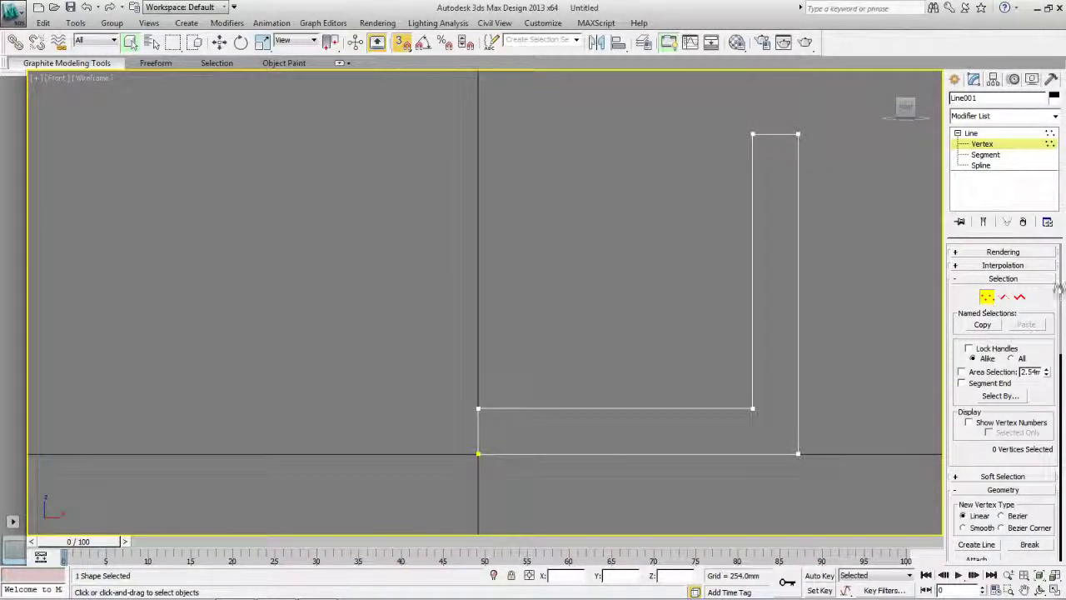
left_click_drag(1060, 287, 1056, 416)
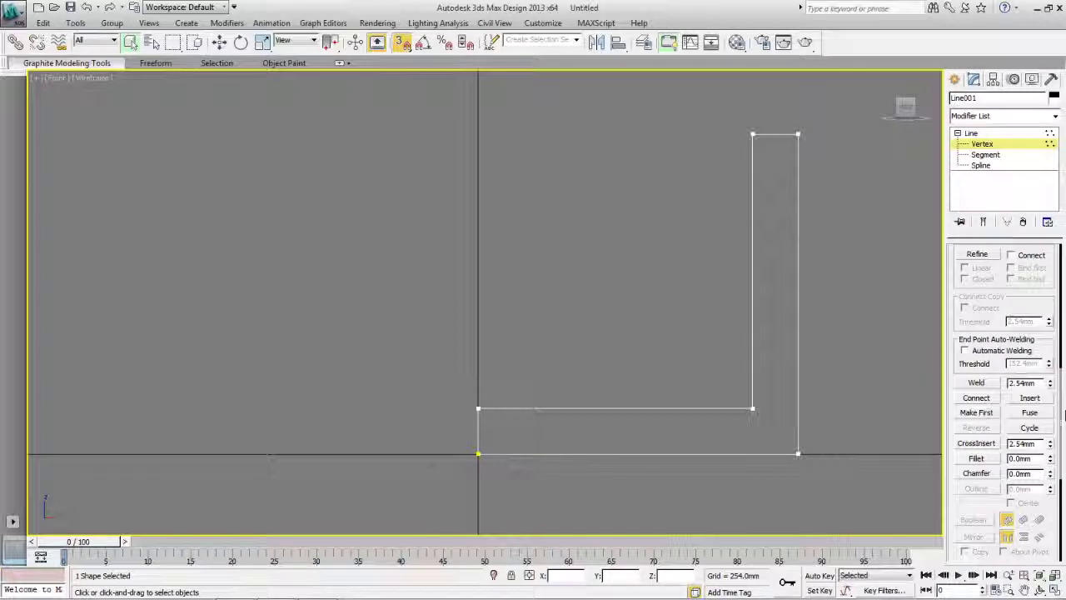
left_click(795, 454)
left_click_drag(1051, 458, 1050, 446)
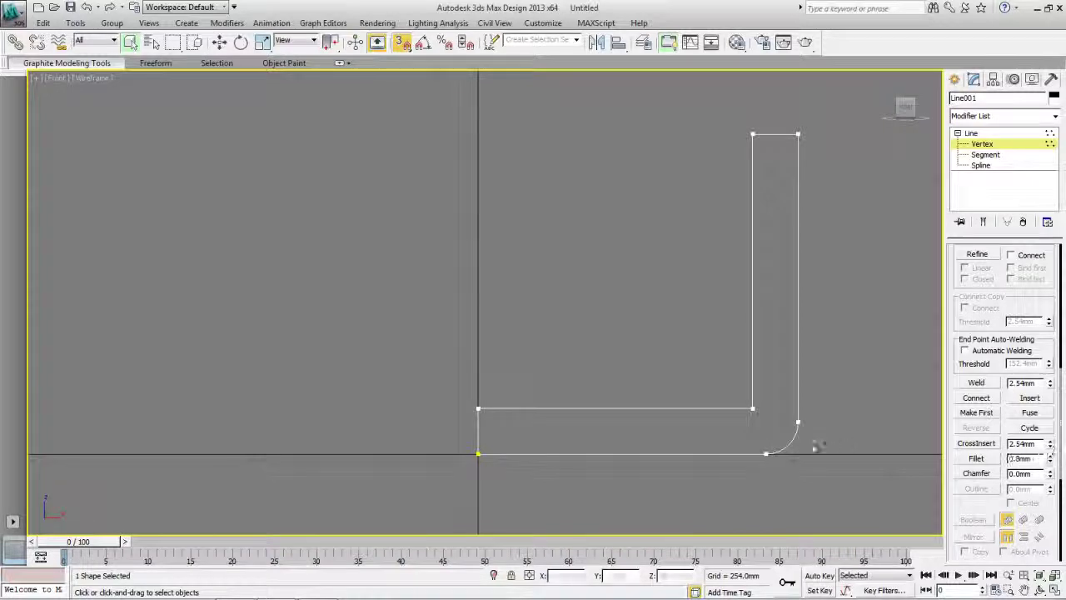
left_click(751, 408)
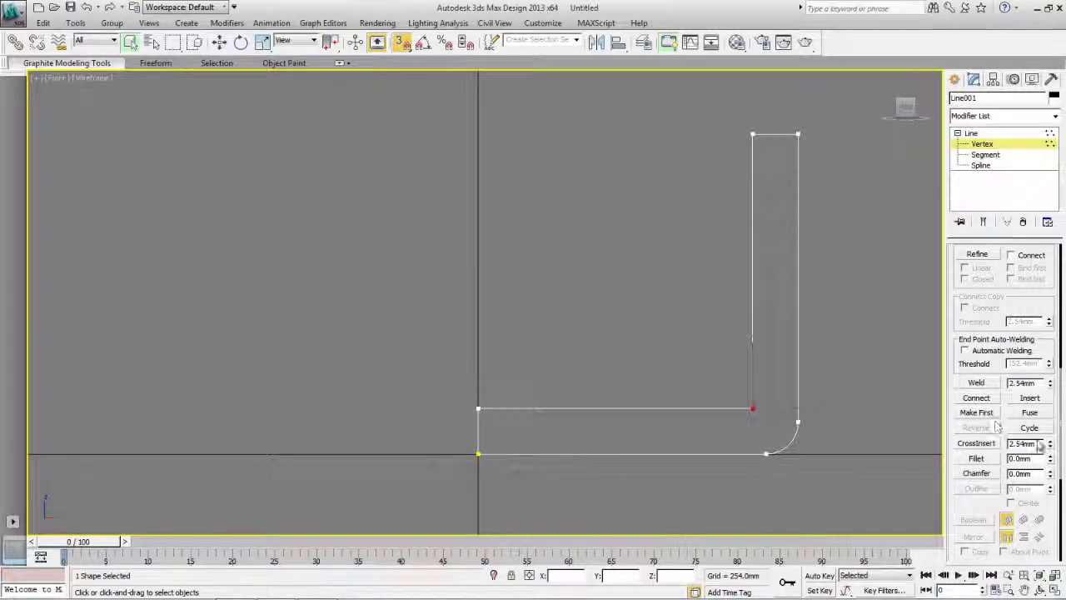
left_click_drag(1050, 461, 1049, 447)
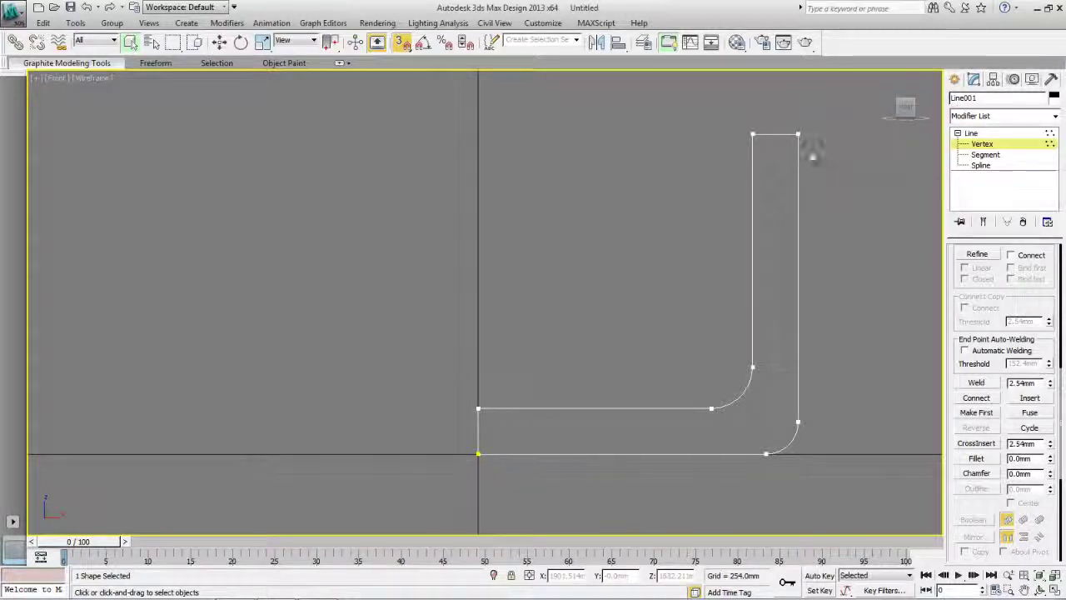
Fillet the two top vertices into a rounded arc, then deselect all vertices.
left_click_drag(819, 159, 736, 126)
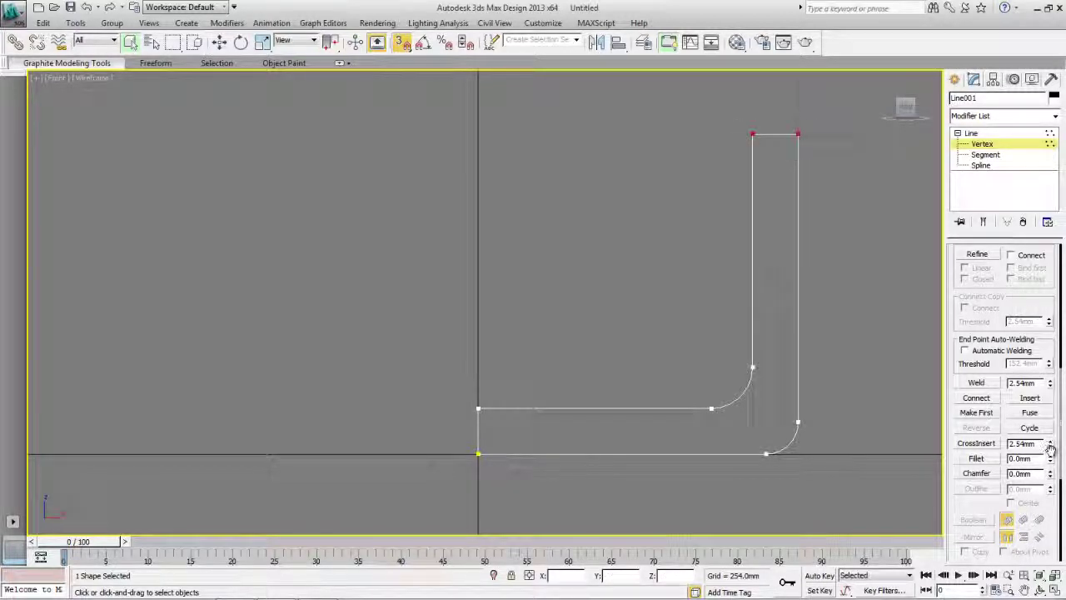
left_click_drag(1051, 459, 1050, 448)
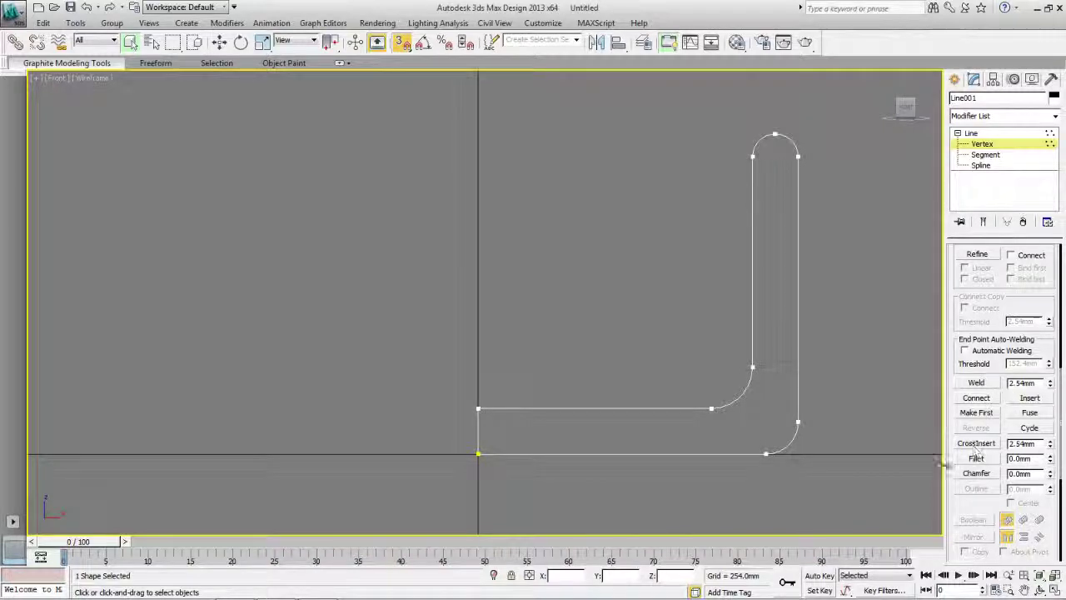
left_click_drag(854, 488, 654, 104)
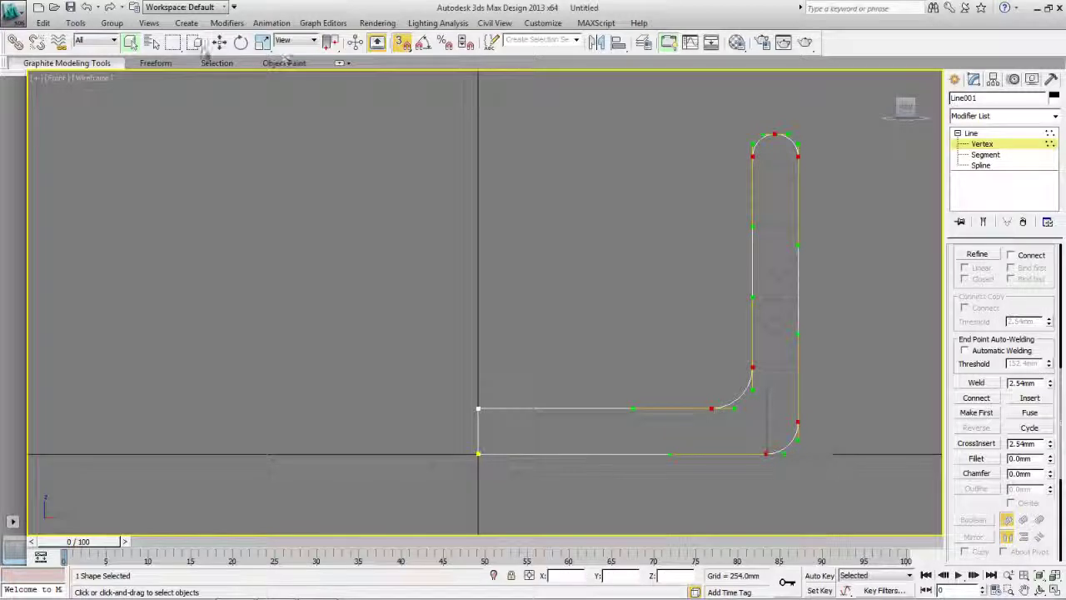
left_click(219, 41)
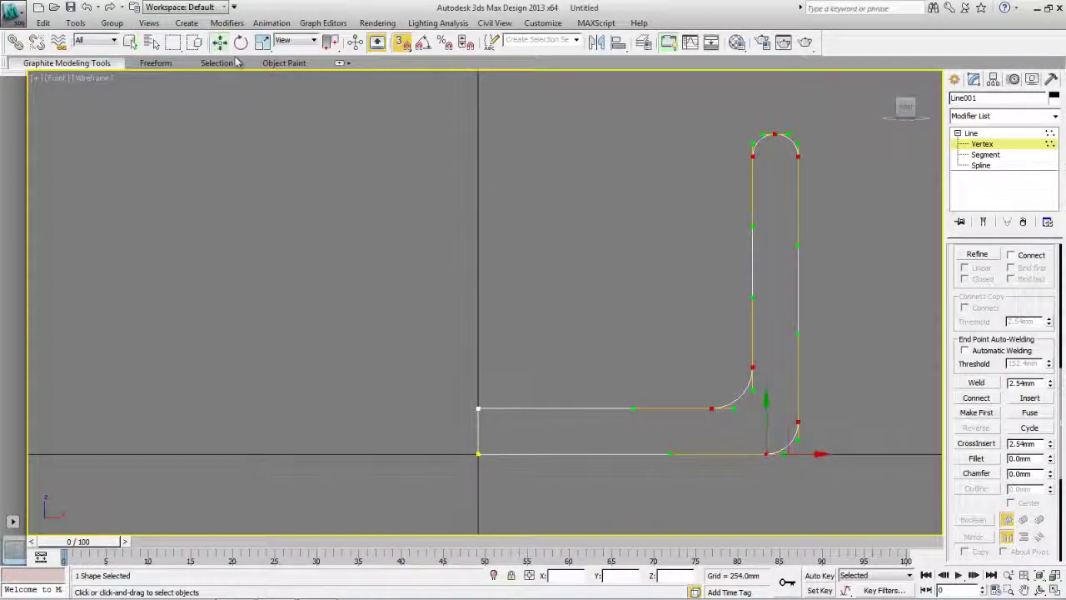
left_click(796, 456)
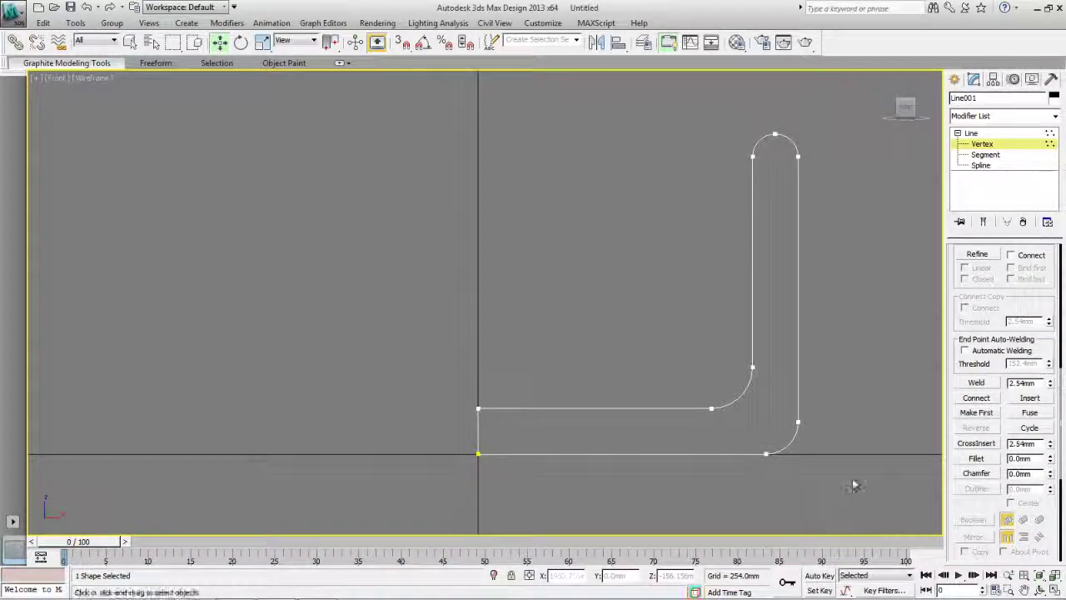
Return to the Line level and add a Lathe modifier to the profile.
left_click(976, 134)
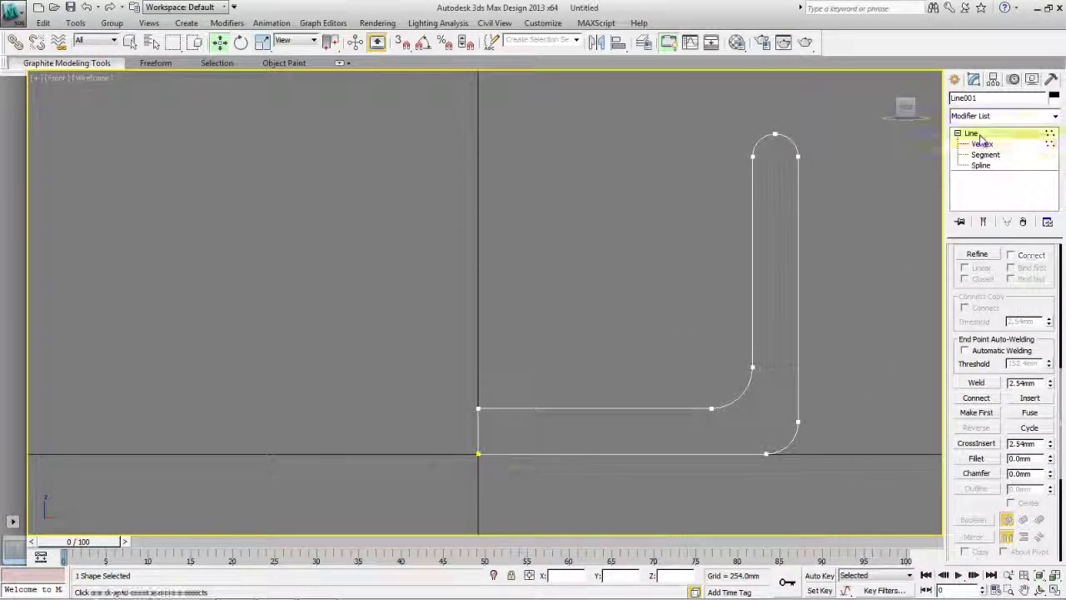
left_click(956, 134)
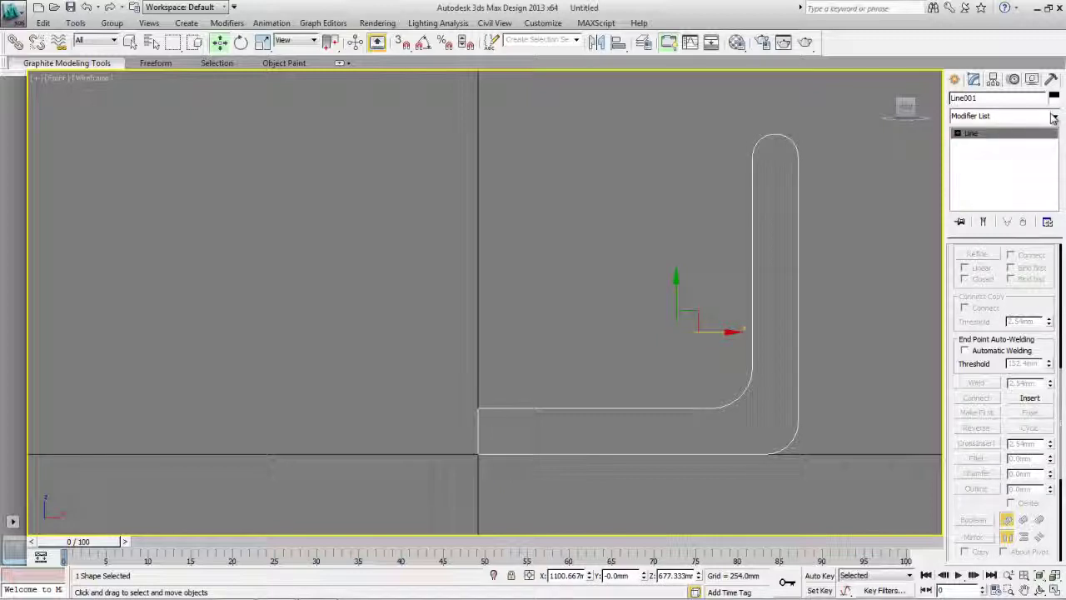
left_click(1054, 118)
left_click_drag(1055, 140, 1056, 296)
left_click(994, 188)
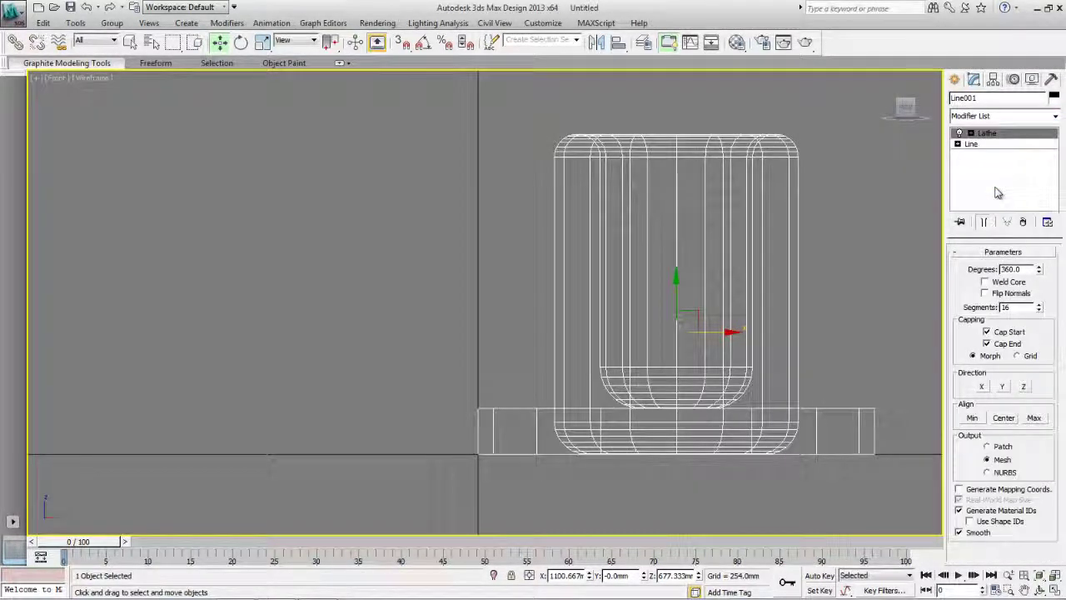
Set the Lathe alignment to Min and enable Weld Core.
left_click(1033, 417)
left_click(1003, 418)
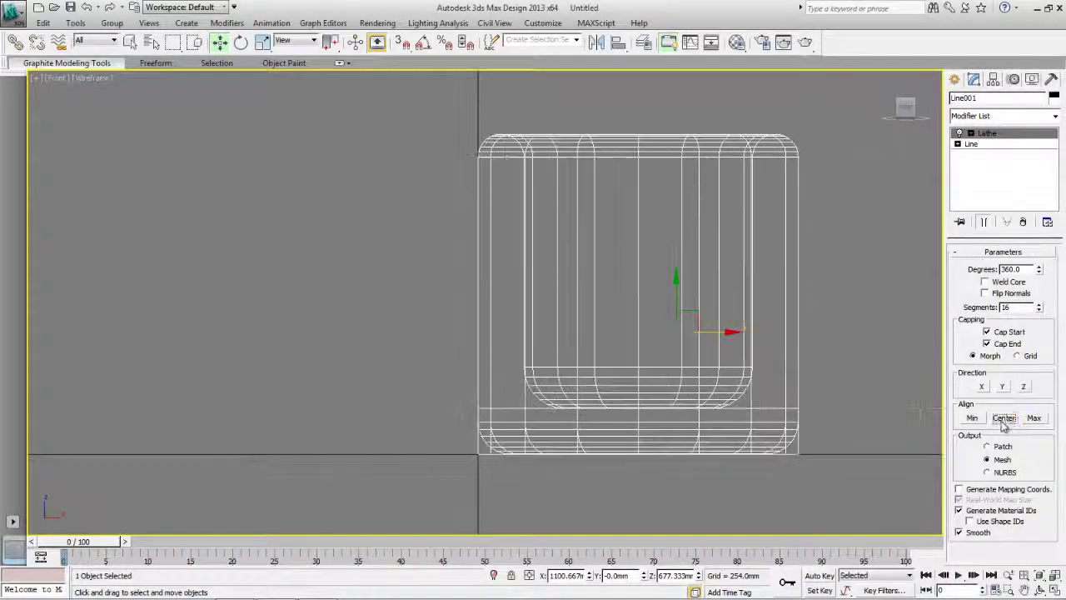
left_click(971, 418)
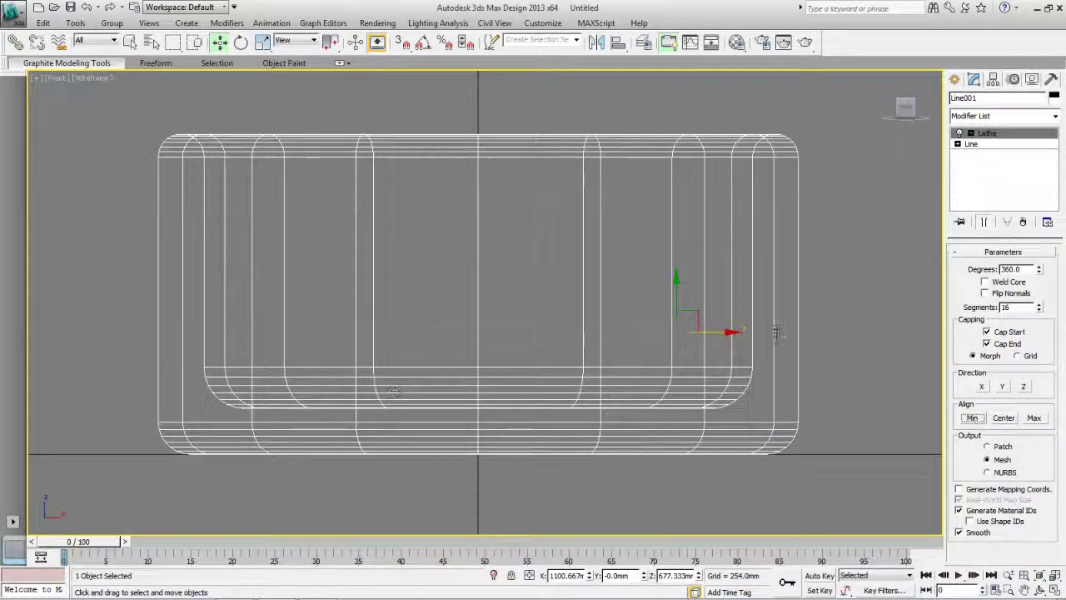
left_click(986, 282)
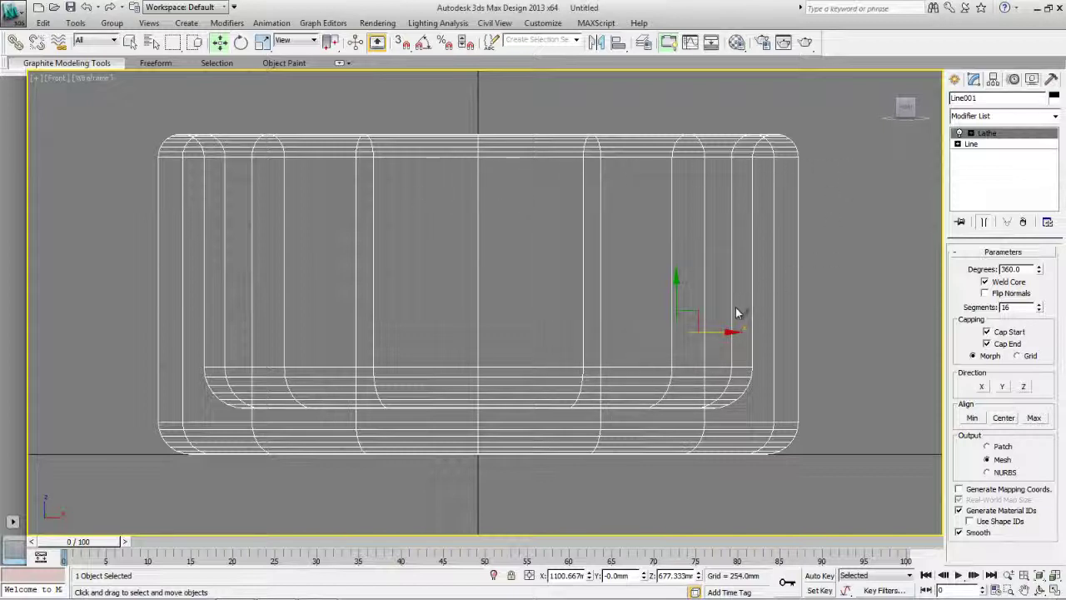
Use Affect Pivot Only and Center to Object to centre Line001's pivot.
left_click(992, 81)
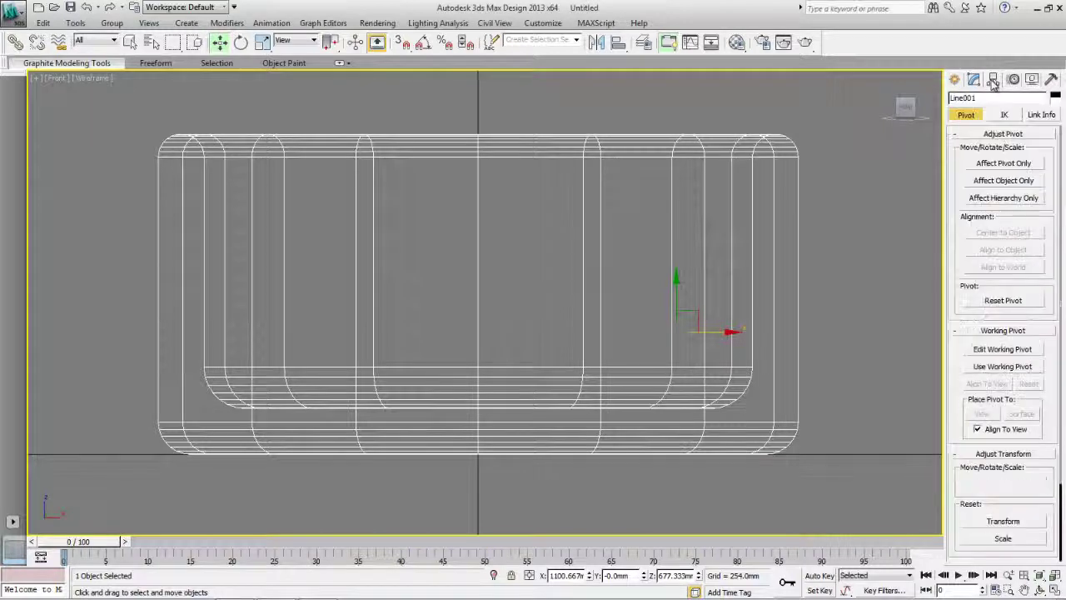
left_click(1010, 166)
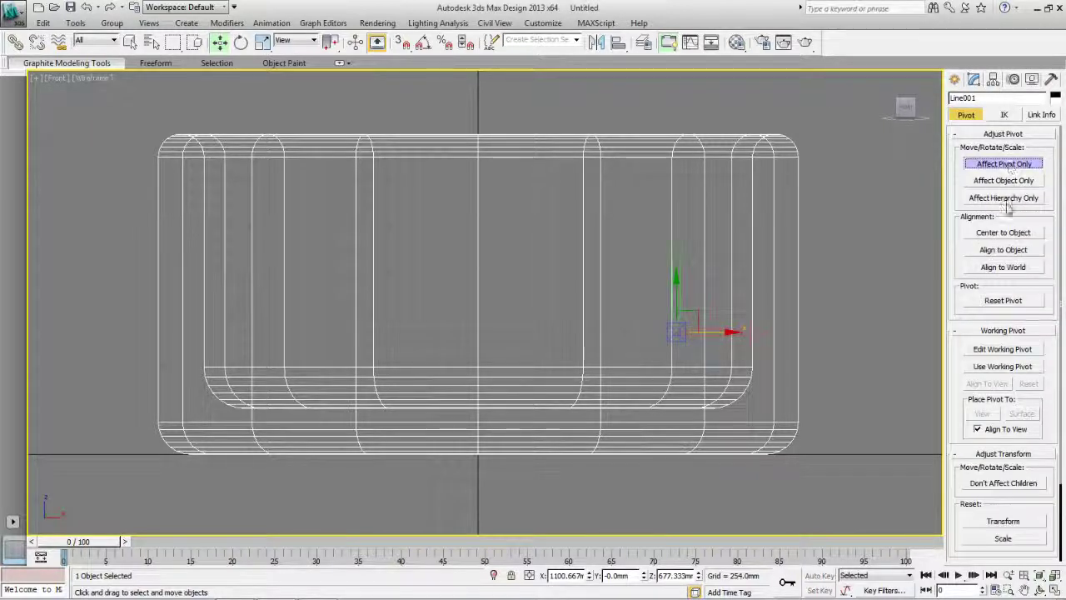
left_click(1004, 235)
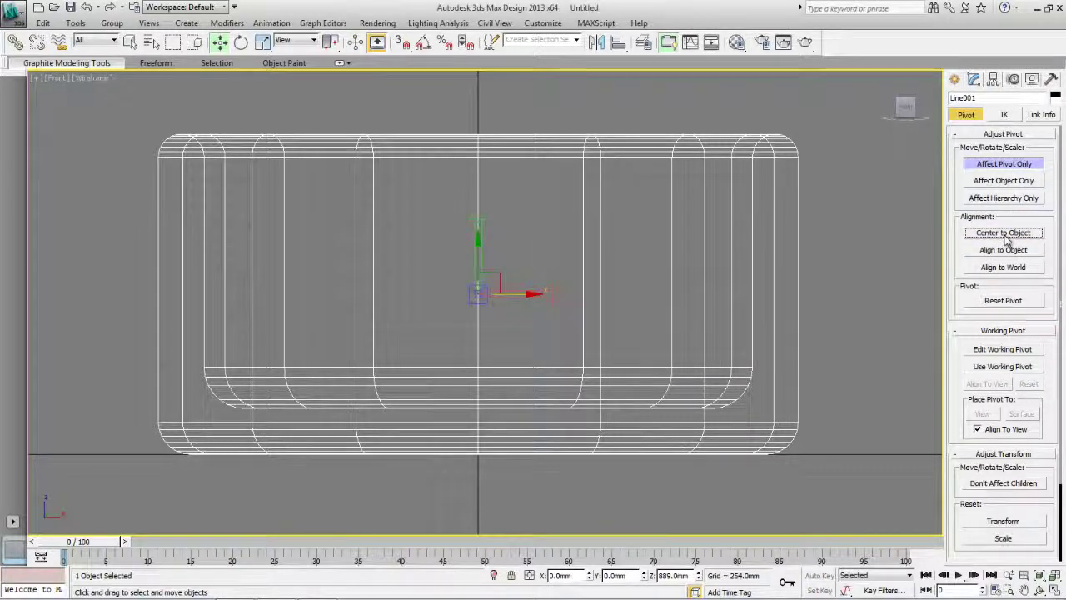
left_click(957, 80)
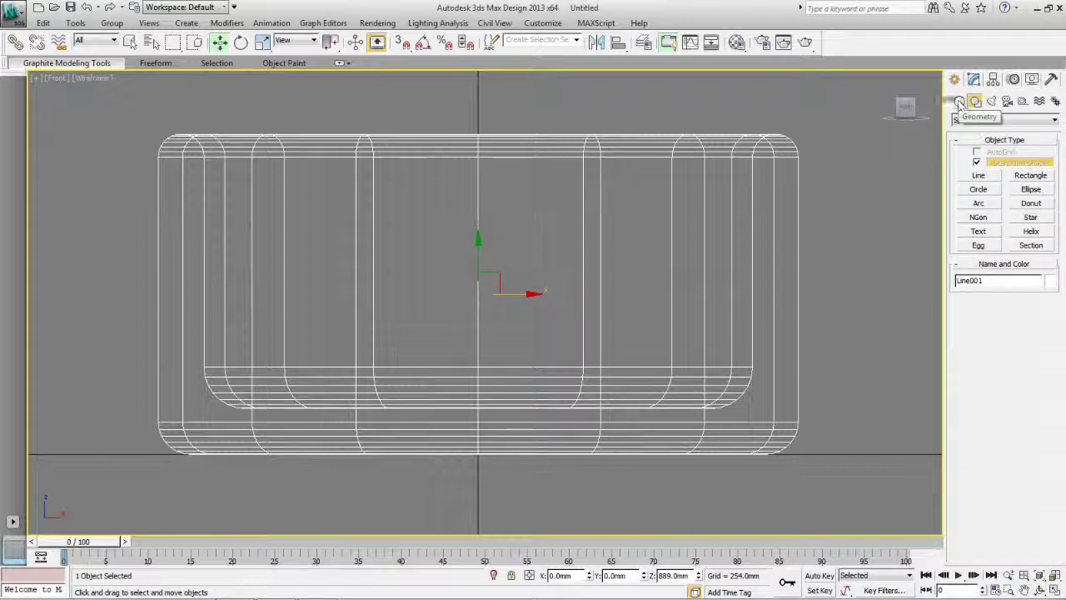
Maximize and orbit the Perspective view, render the cup, then close the render window.
left_click(1054, 590)
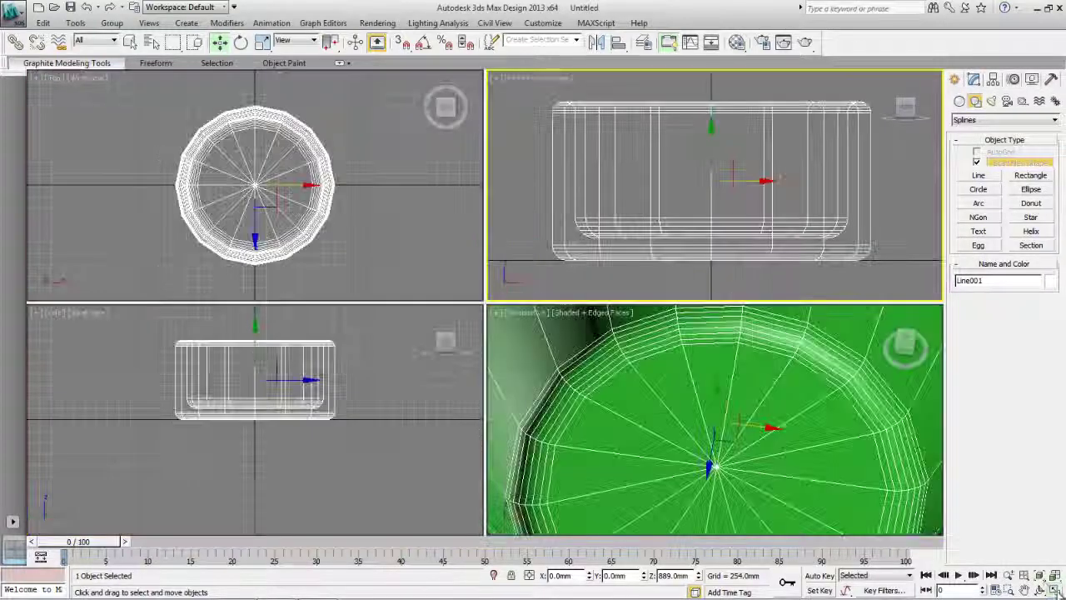
scroll(857, 391, "down", 5)
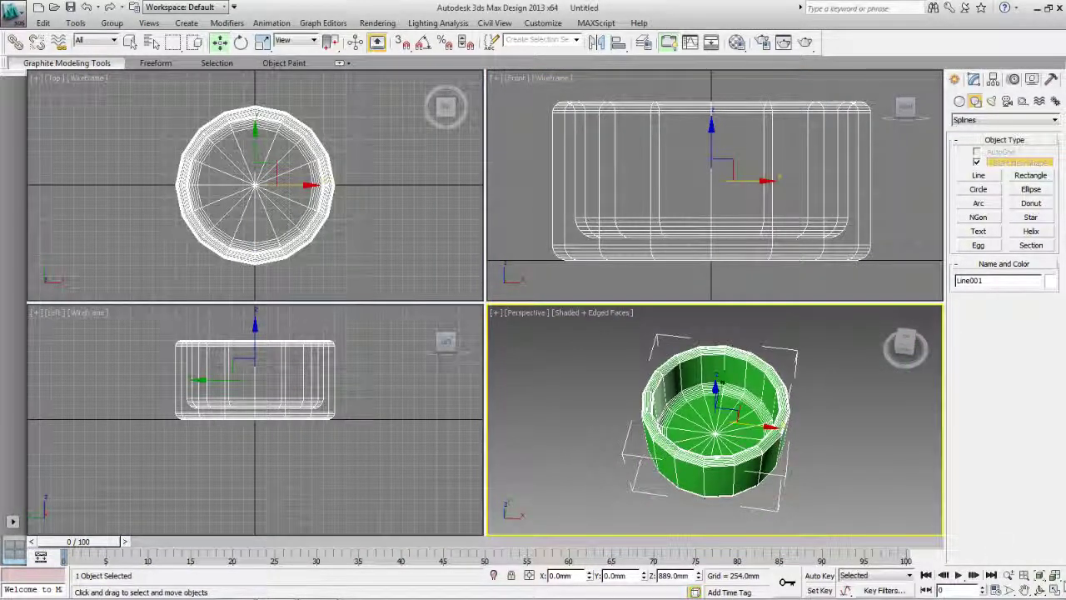
left_click(1055, 590)
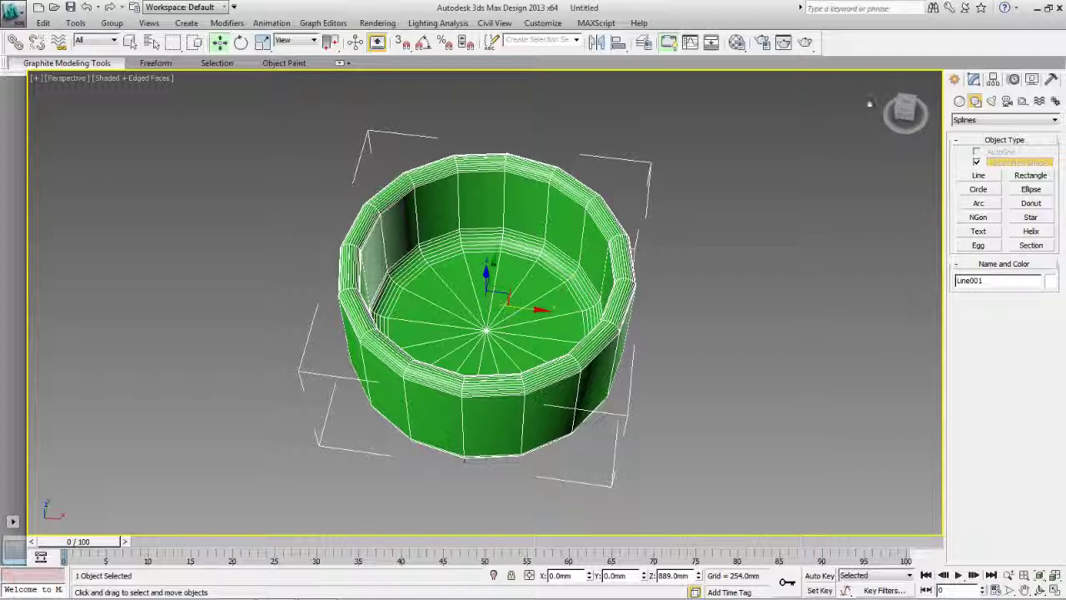
left_click_drag(906, 121, 904, 110)
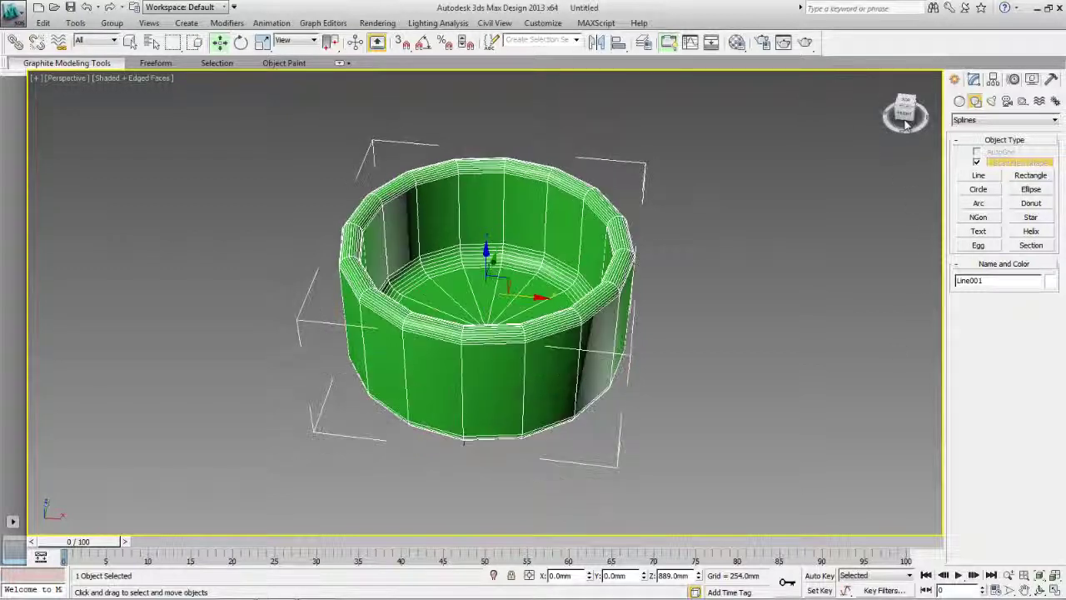
left_click(806, 42)
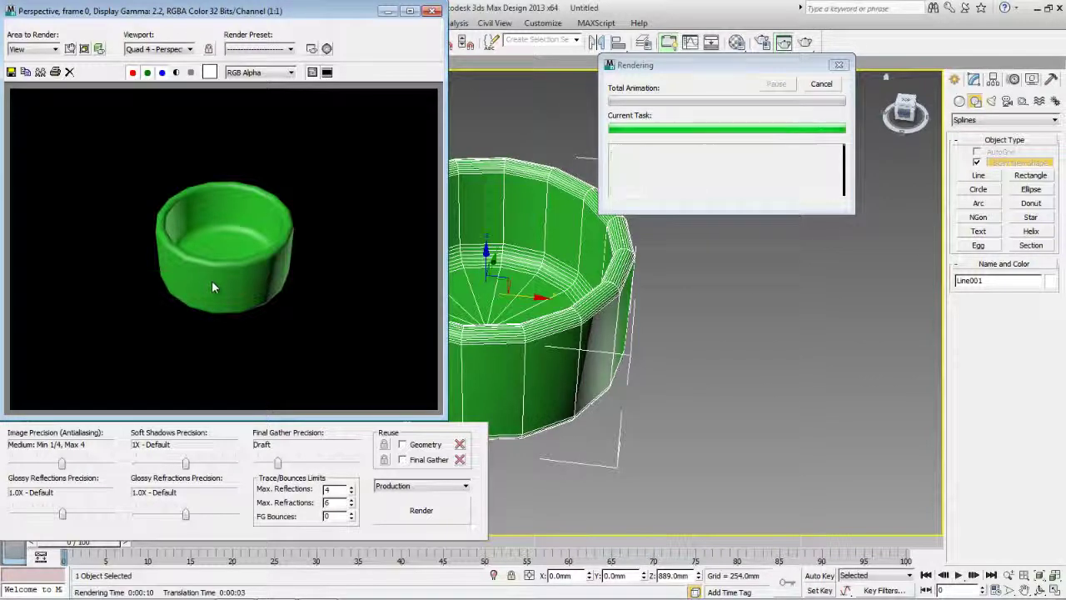
left_click(433, 11)
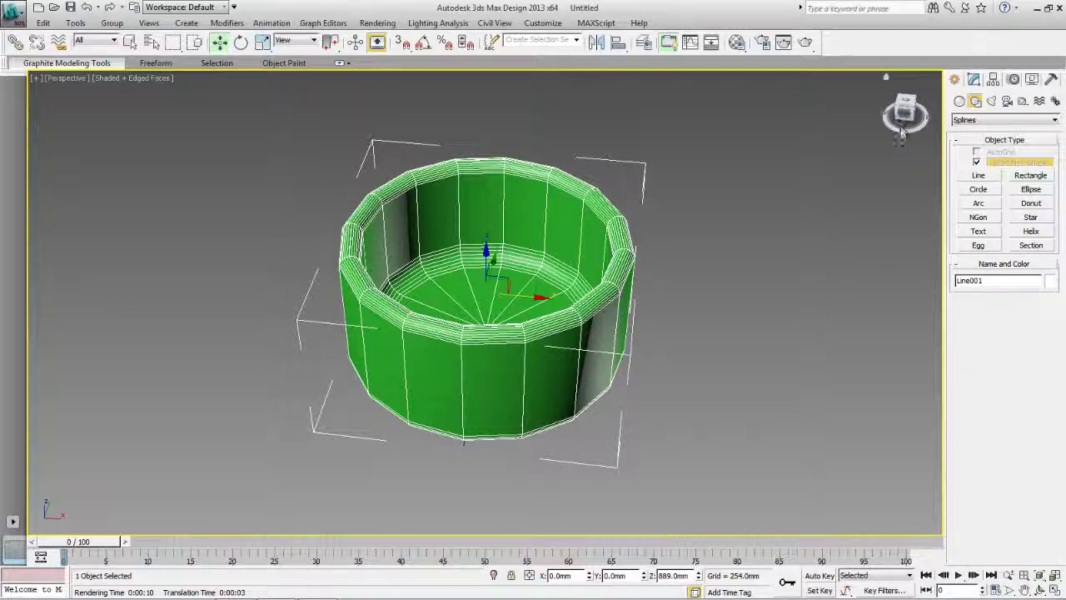
Orbit to a low side view of the cup and click empty space to deselect it.
left_click_drag(901, 116, 841, 105)
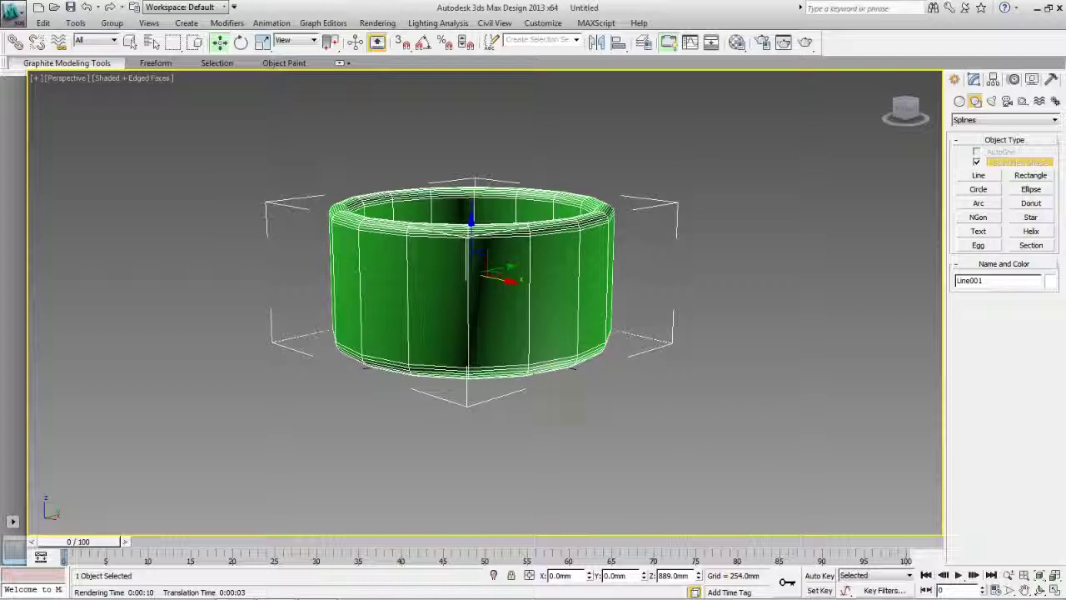
left_click(704, 440)
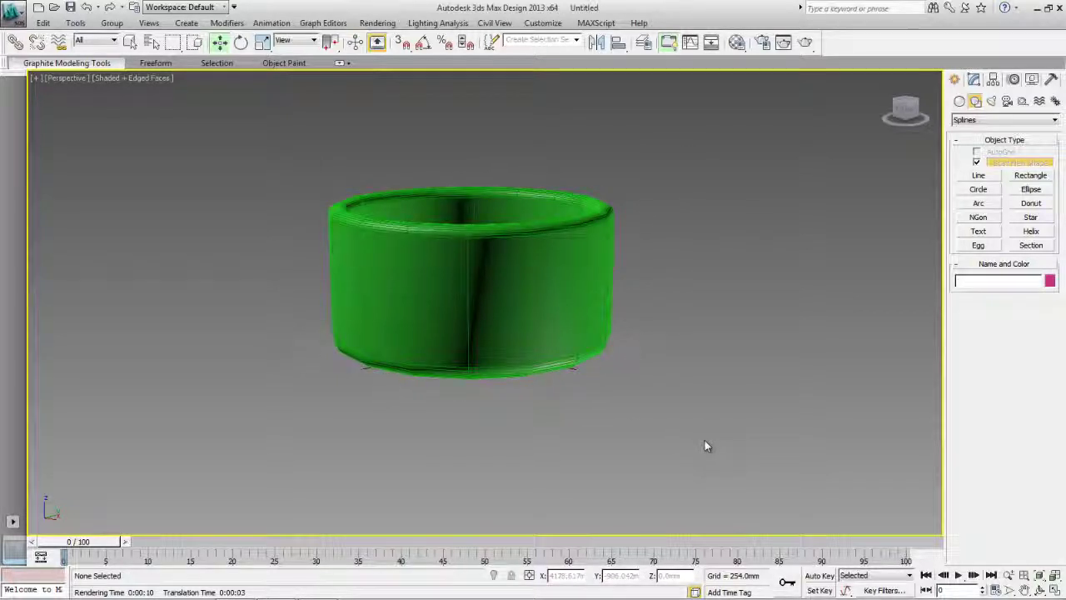